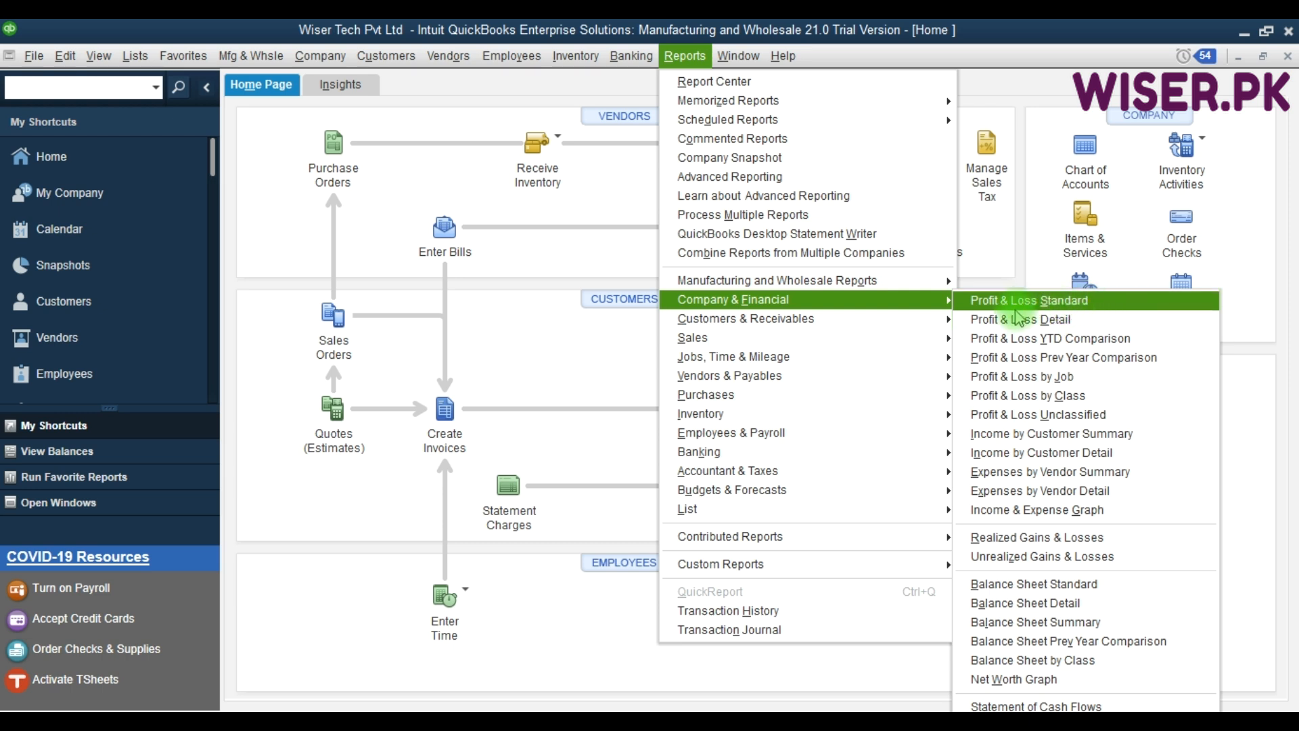
Open the Profit & Loss Standard report and set its date range from 01/01/2020 to 31/12/2020
{"action": "left_click", "coordinate": [1099, 305]}
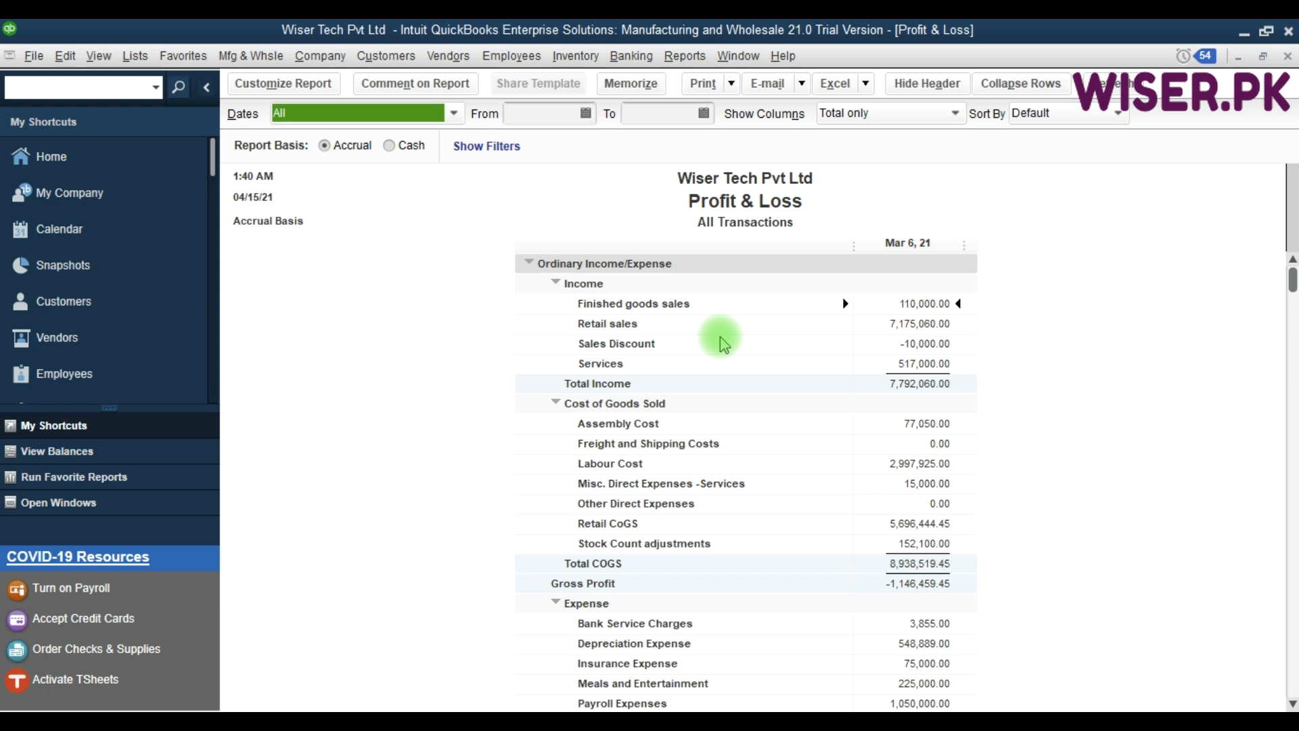
{"action": "left_click", "coordinate": [539, 117]}
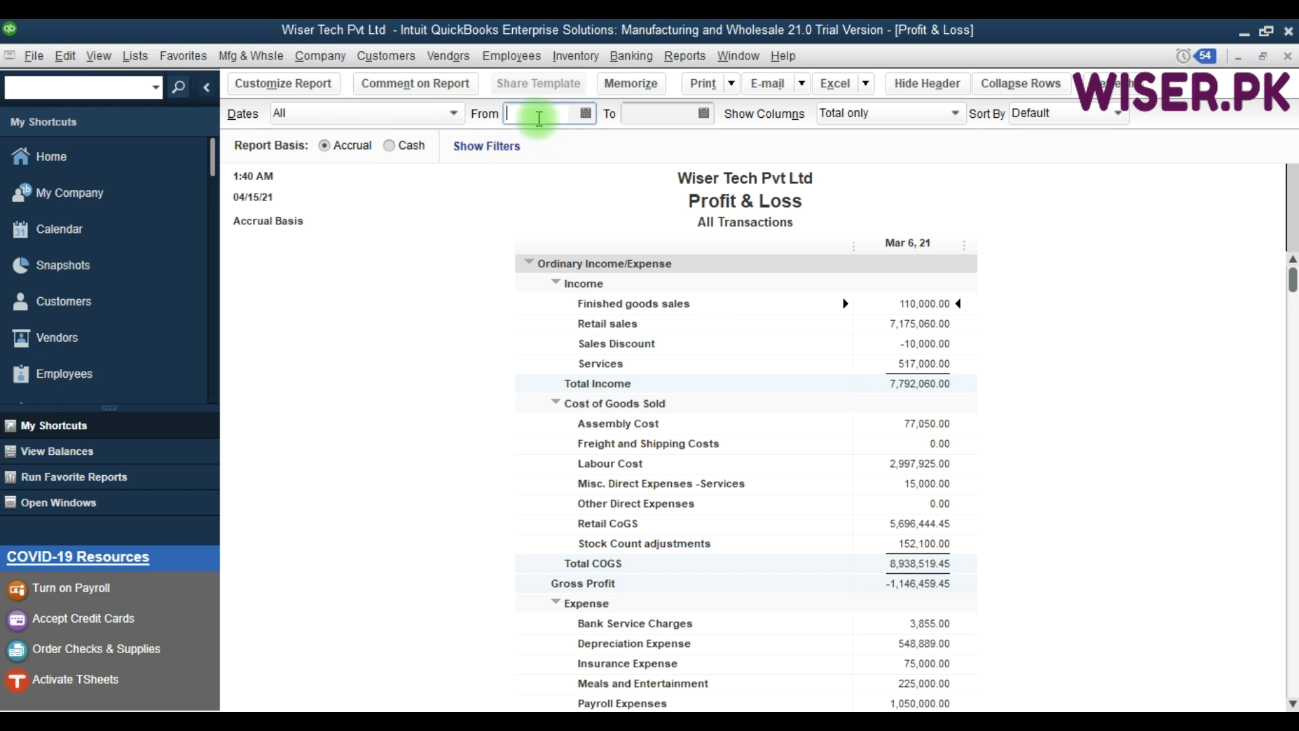
{"action": "type", "text": "0101"}
{"action": "type", "text": "2020"}
{"action": "key", "text": "Tab"}
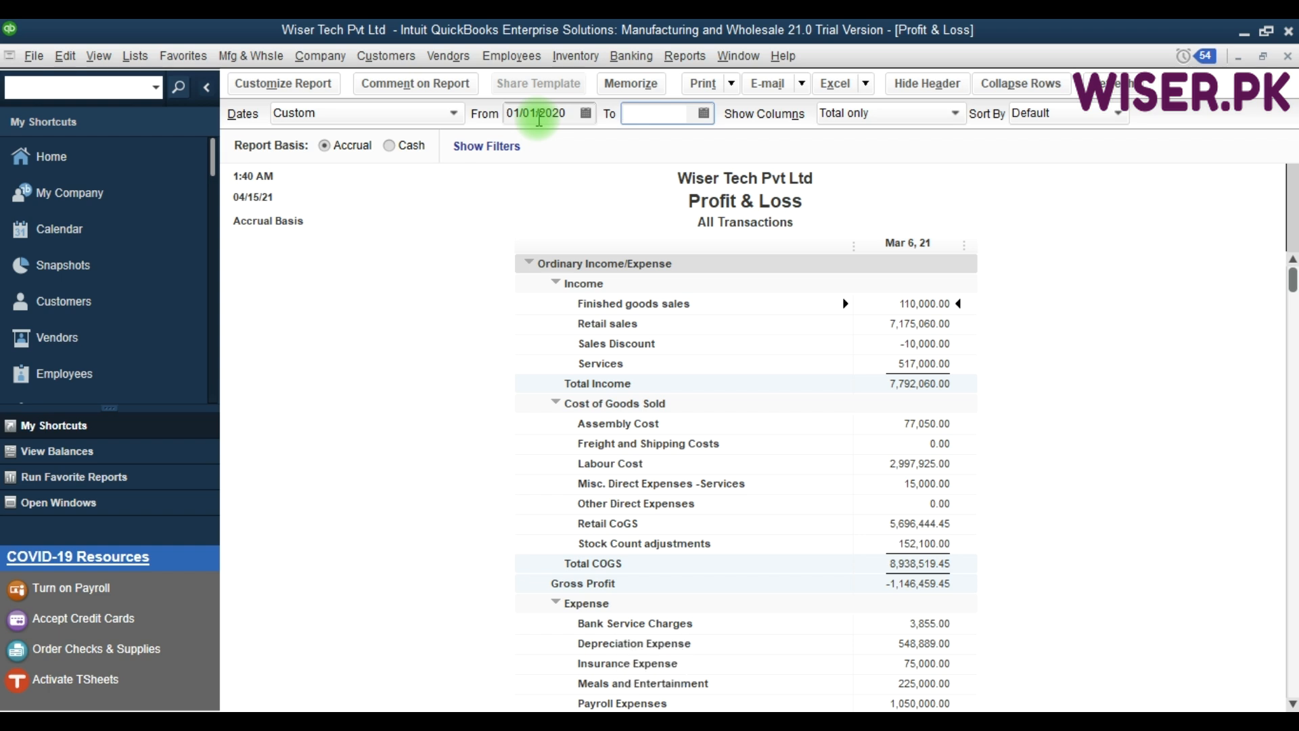
{"action": "type", "text": "31"}
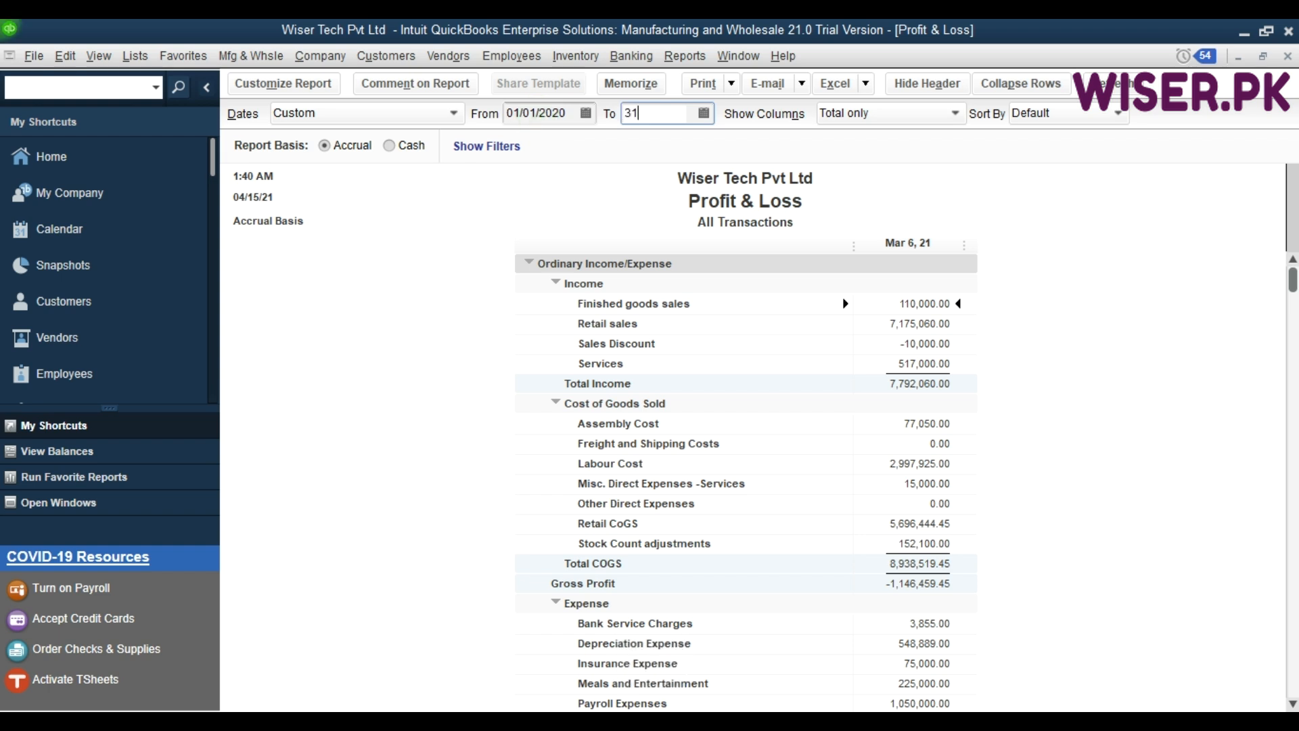
{"action": "type", "text": "-12"}
{"action": "type", "text": "2020"}
{"action": "key", "text": "Tab"}
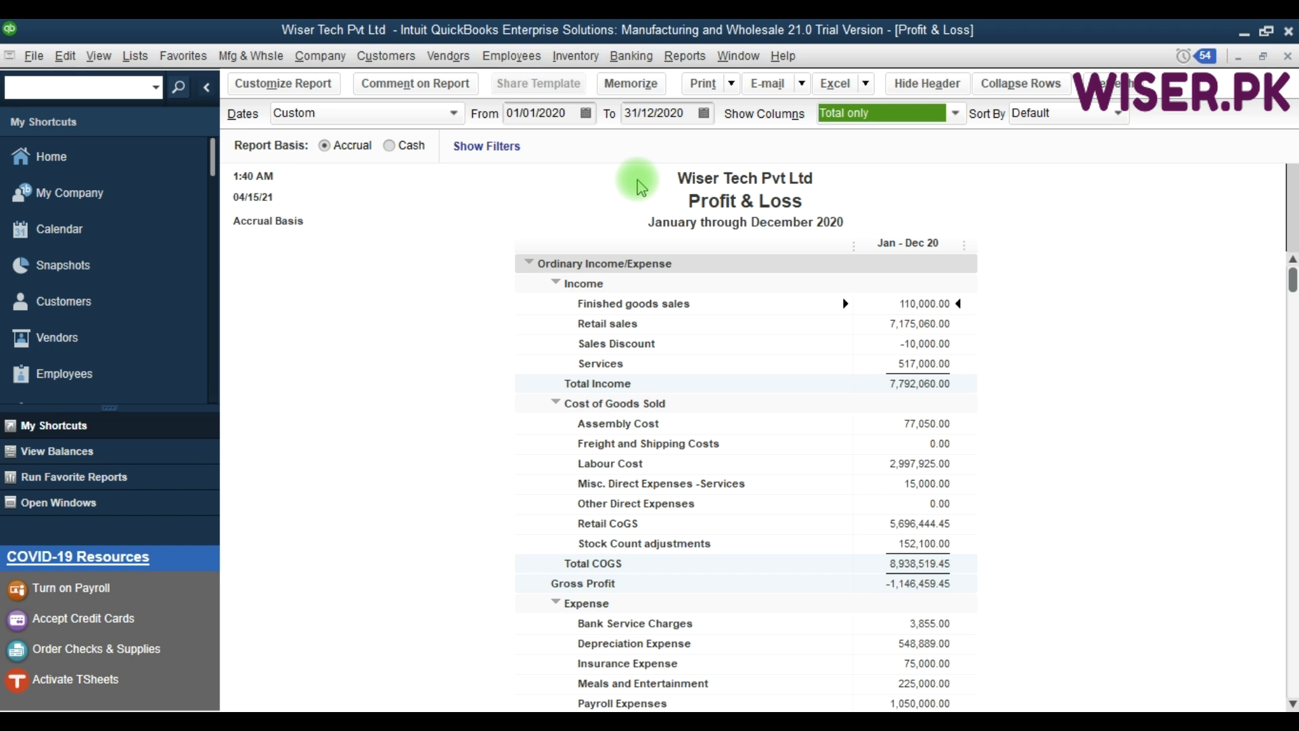
Examine the report's preset date ranges, column breakdown choices and sorting choices without changing them
{"action": "left_click", "coordinate": [416, 114]}
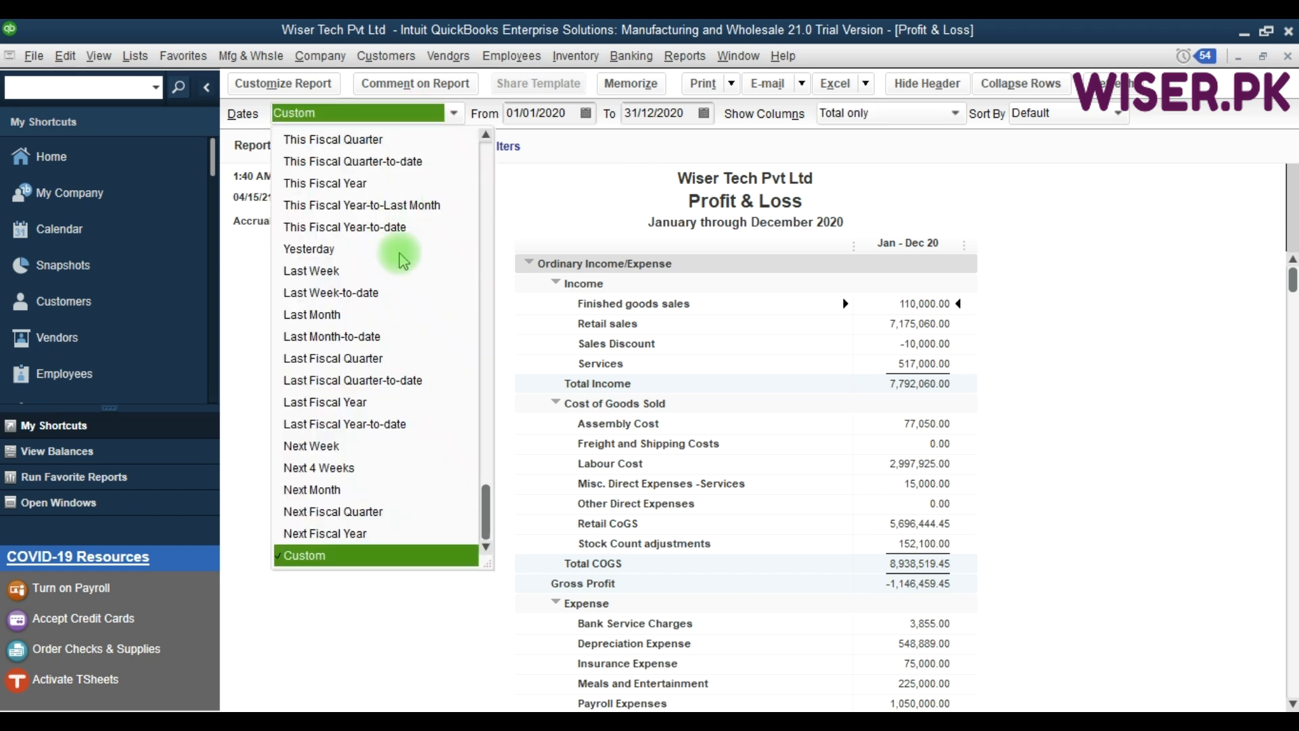
{"action": "scroll", "coordinate": [400, 273], "scroll_direction": "up", "scroll_amount": 2}
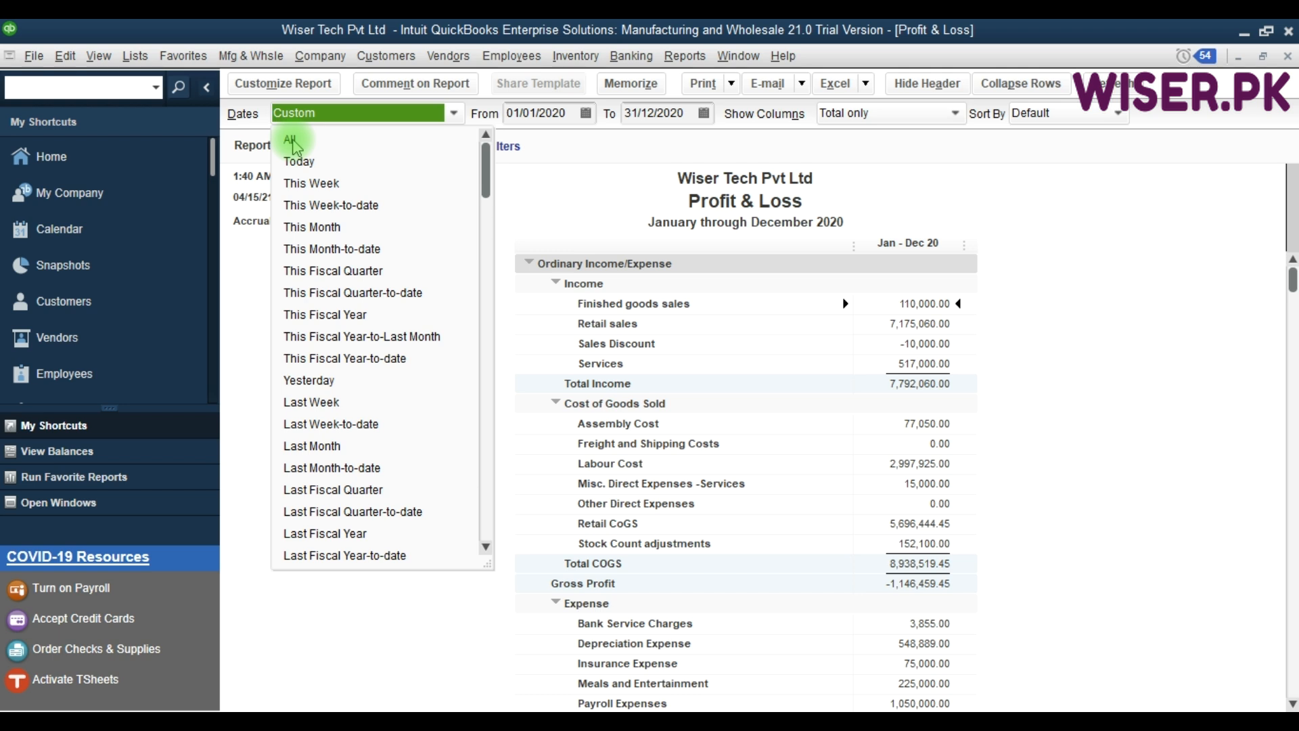
{"action": "left_click", "coordinate": [565, 206]}
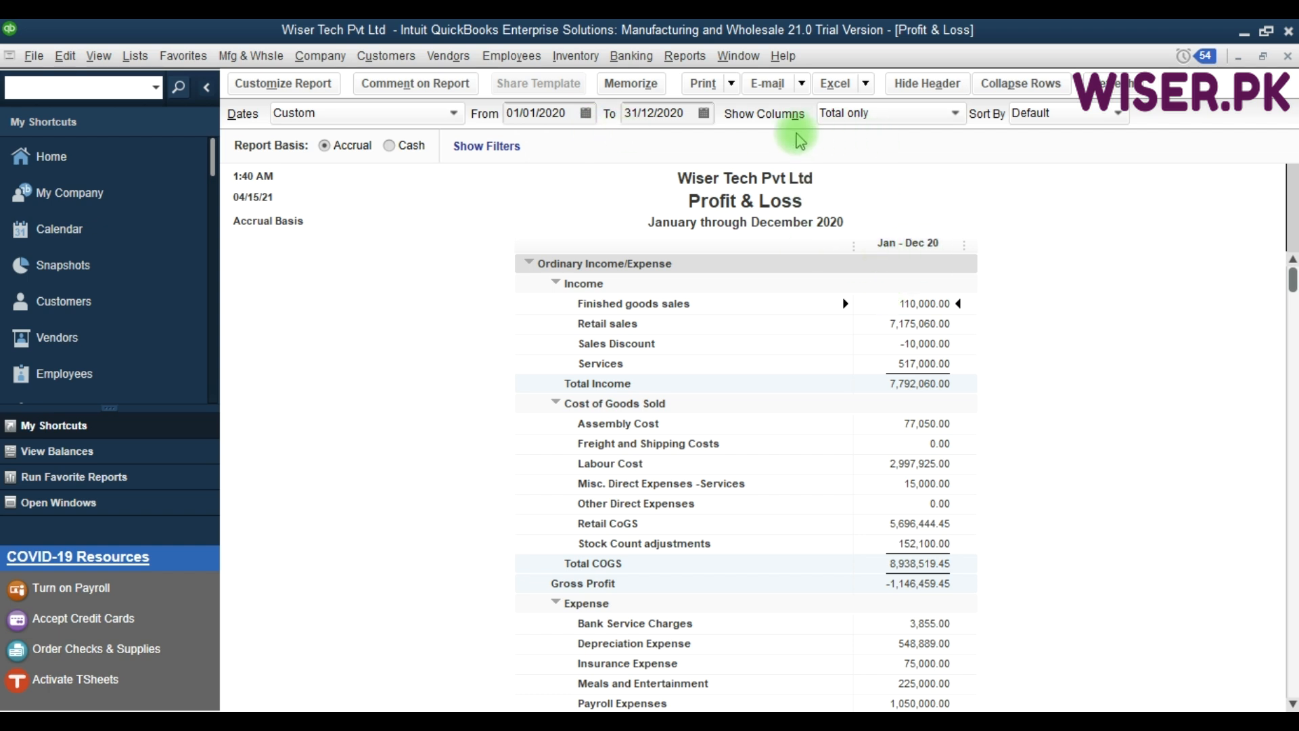
{"action": "left_click", "coordinate": [943, 117]}
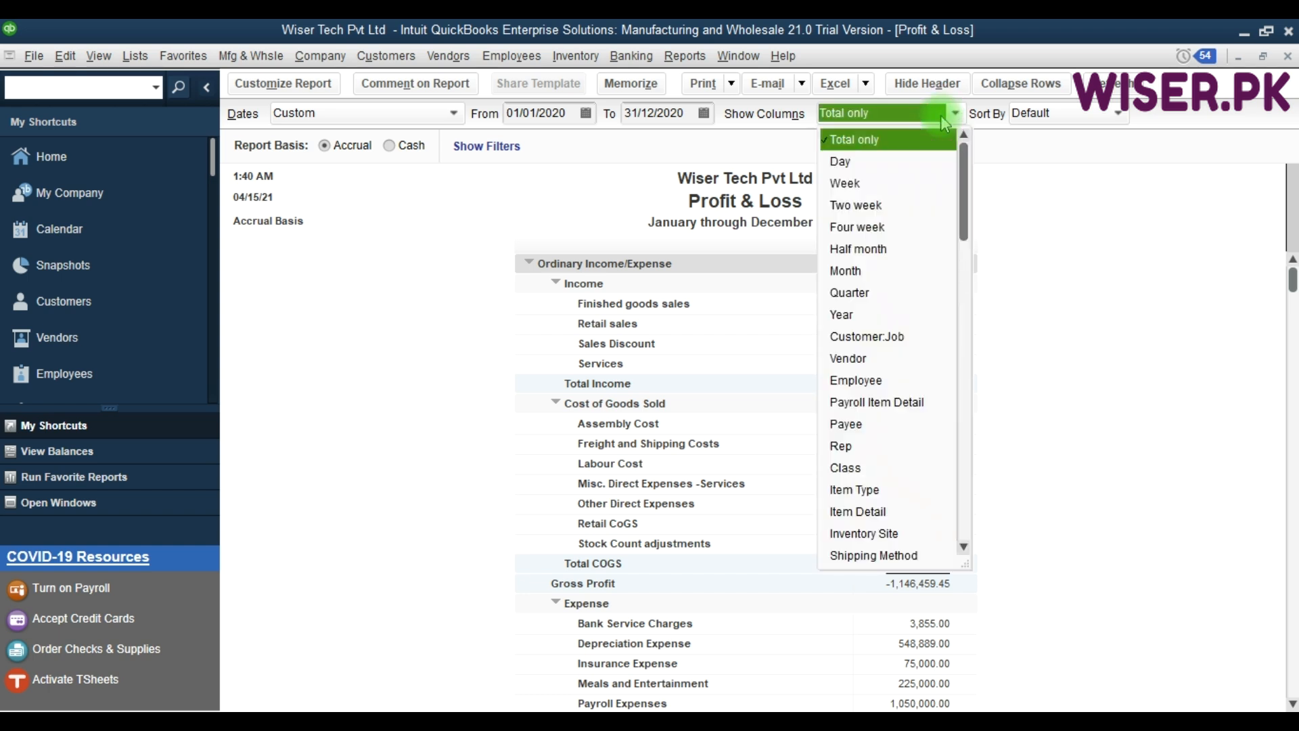
{"action": "left_click", "coordinate": [945, 120]}
{"action": "left_click", "coordinate": [1059, 117]}
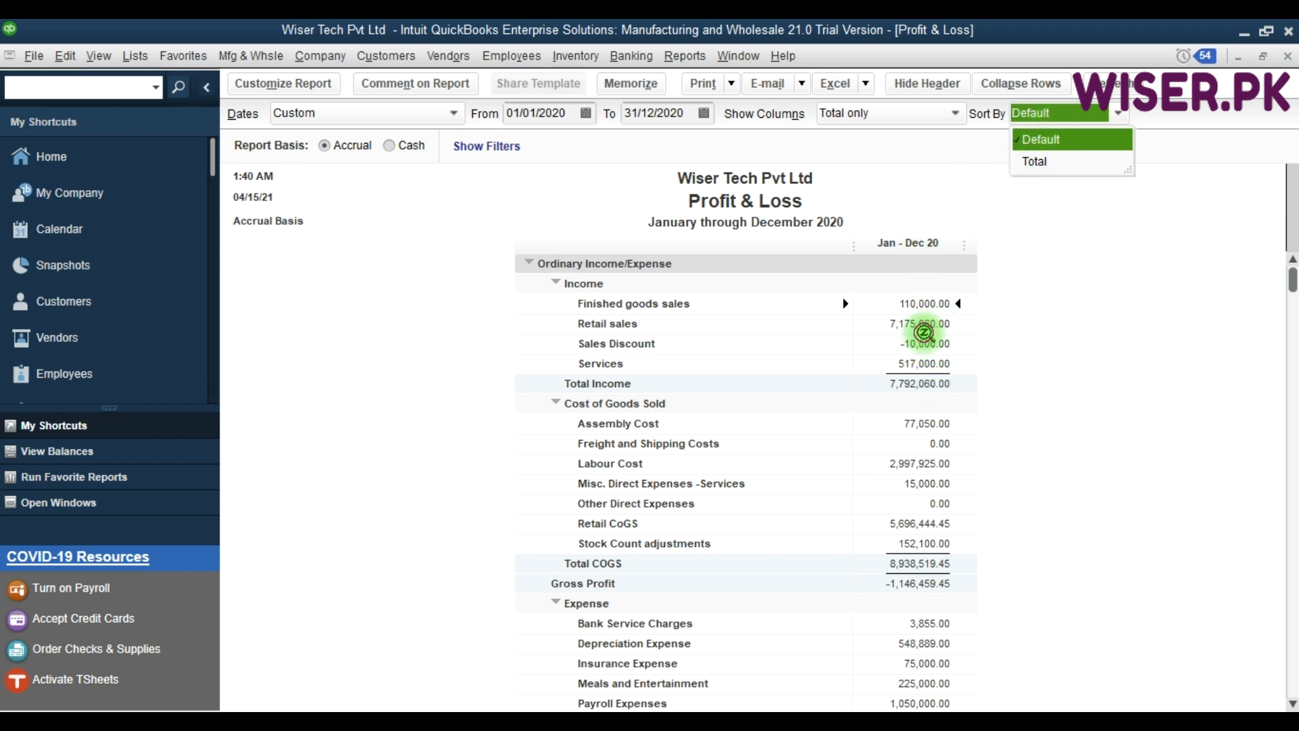
{"action": "left_click", "coordinate": [923, 328]}
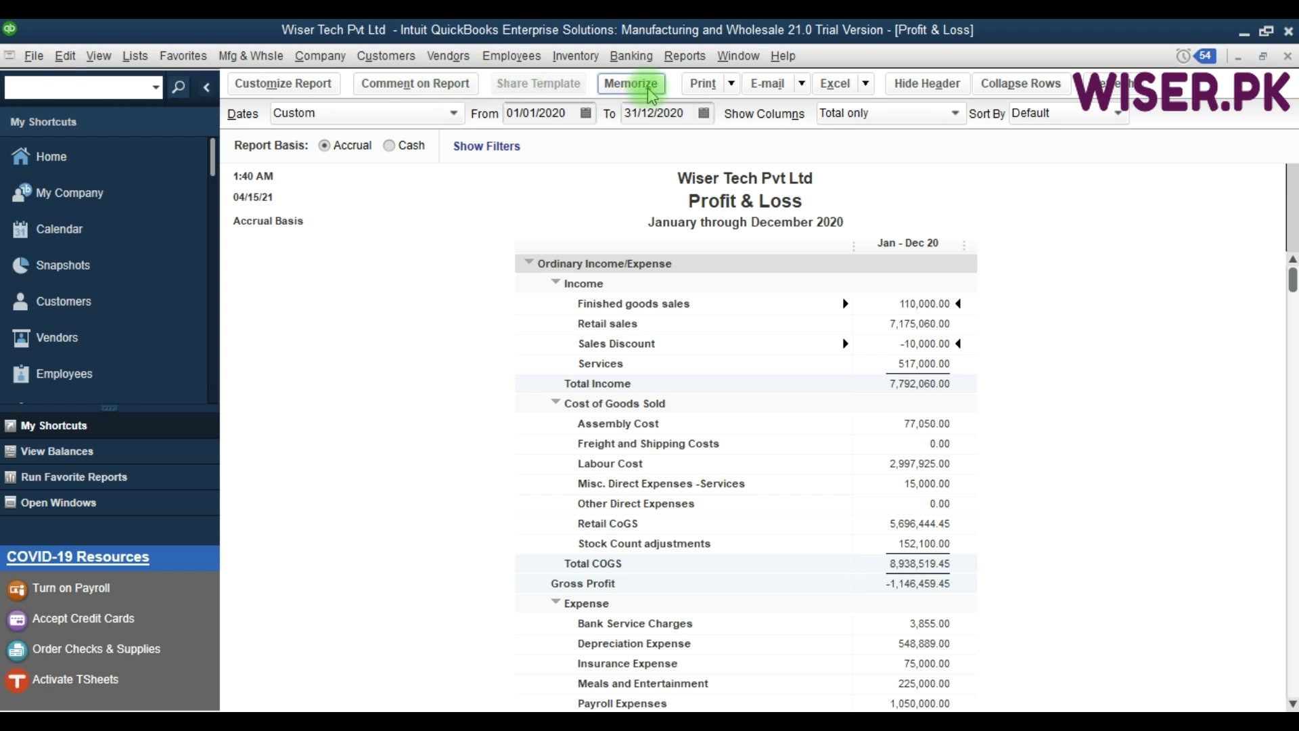
Examine the choices for printing, e-mailing and exporting the report to Excel
{"action": "left_click", "coordinate": [732, 88]}
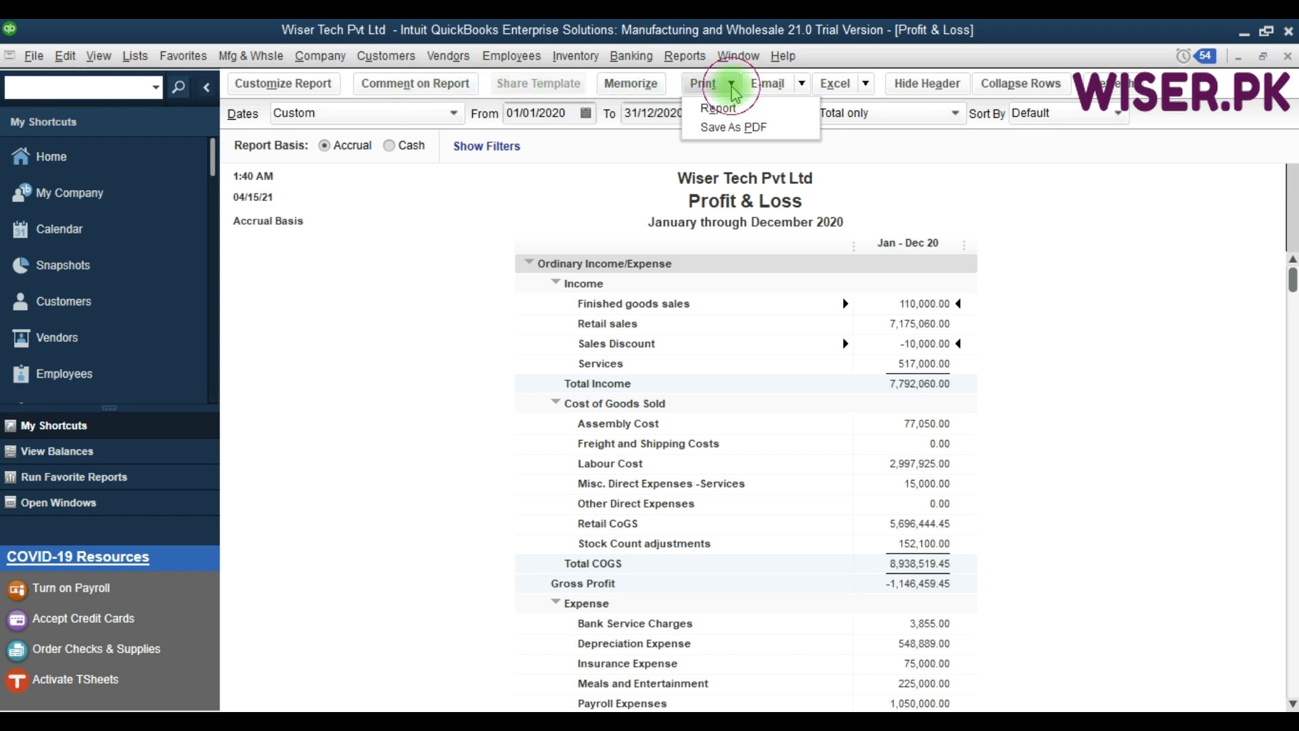
{"action": "left_click", "coordinate": [801, 85]}
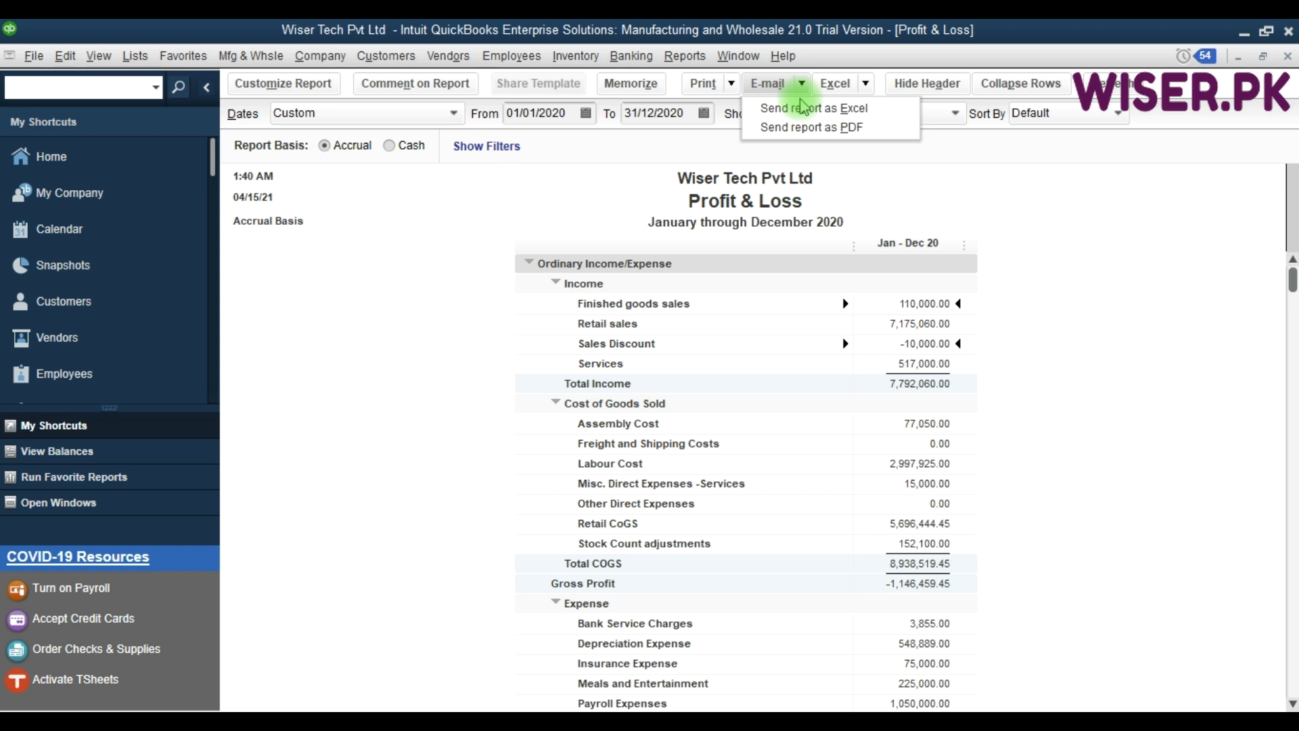
{"action": "left_click", "coordinate": [823, 128]}
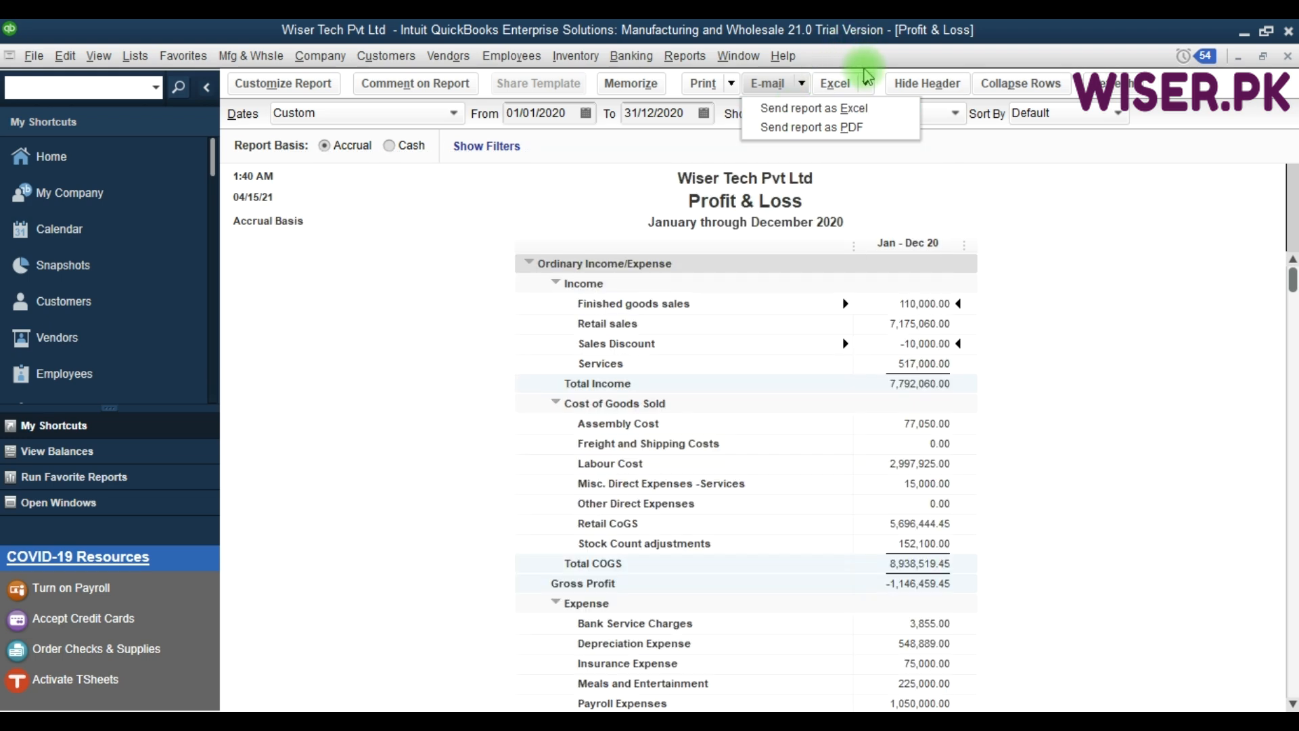
{"action": "left_click", "coordinate": [866, 83]}
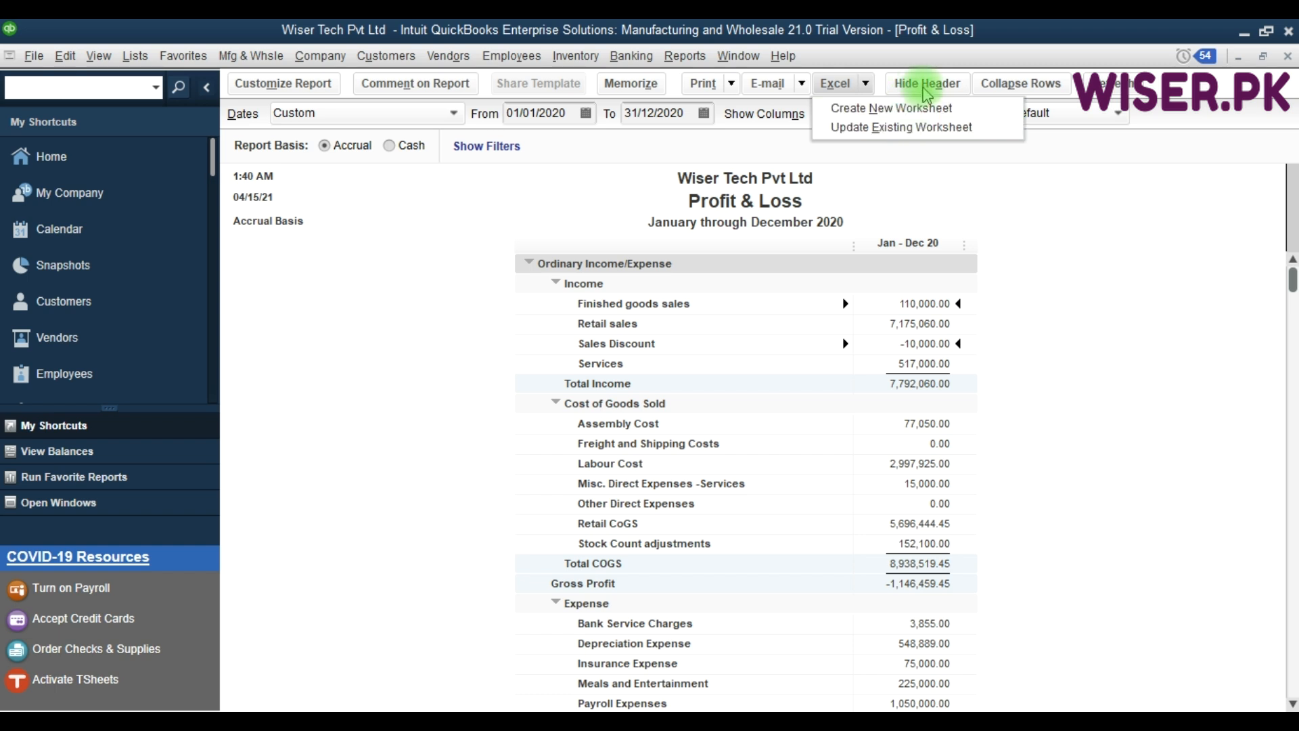
Hide and restore the report header, and collapse and re-expand the Income section
{"action": "left_click", "coordinate": [927, 85]}
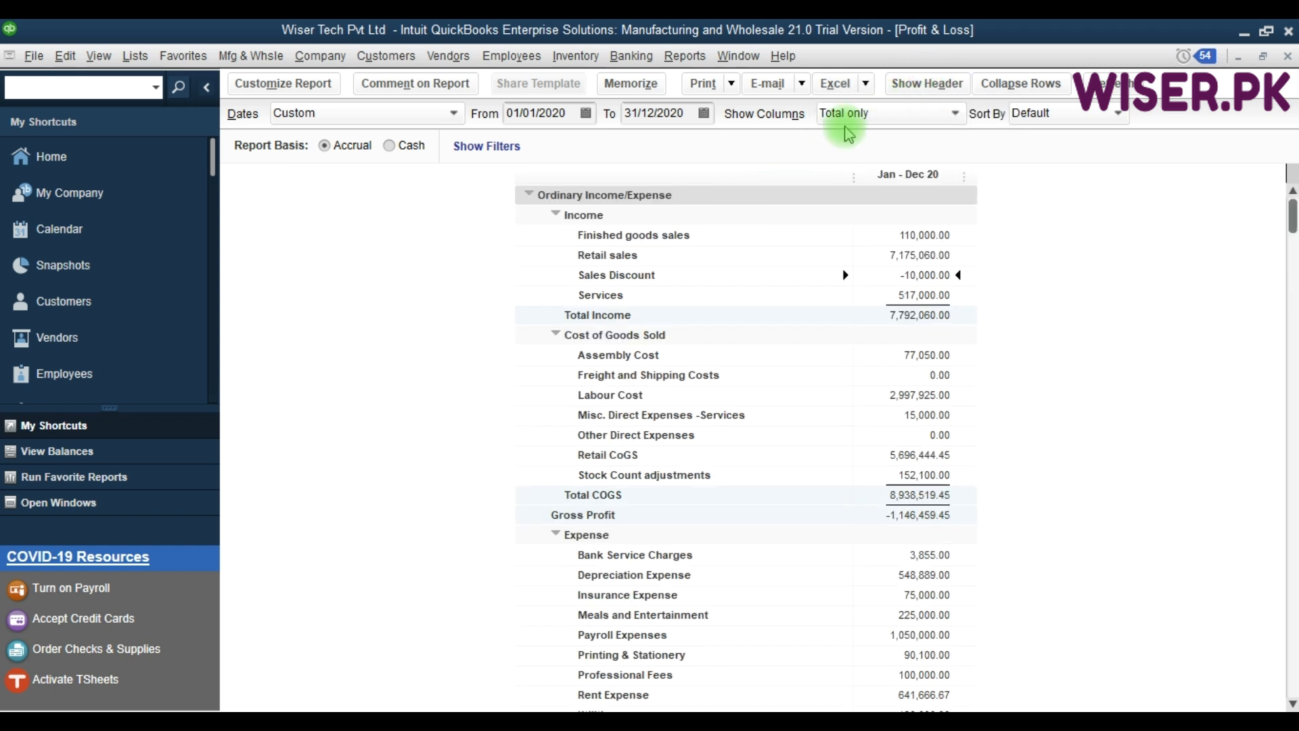
{"action": "left_click", "coordinate": [921, 84]}
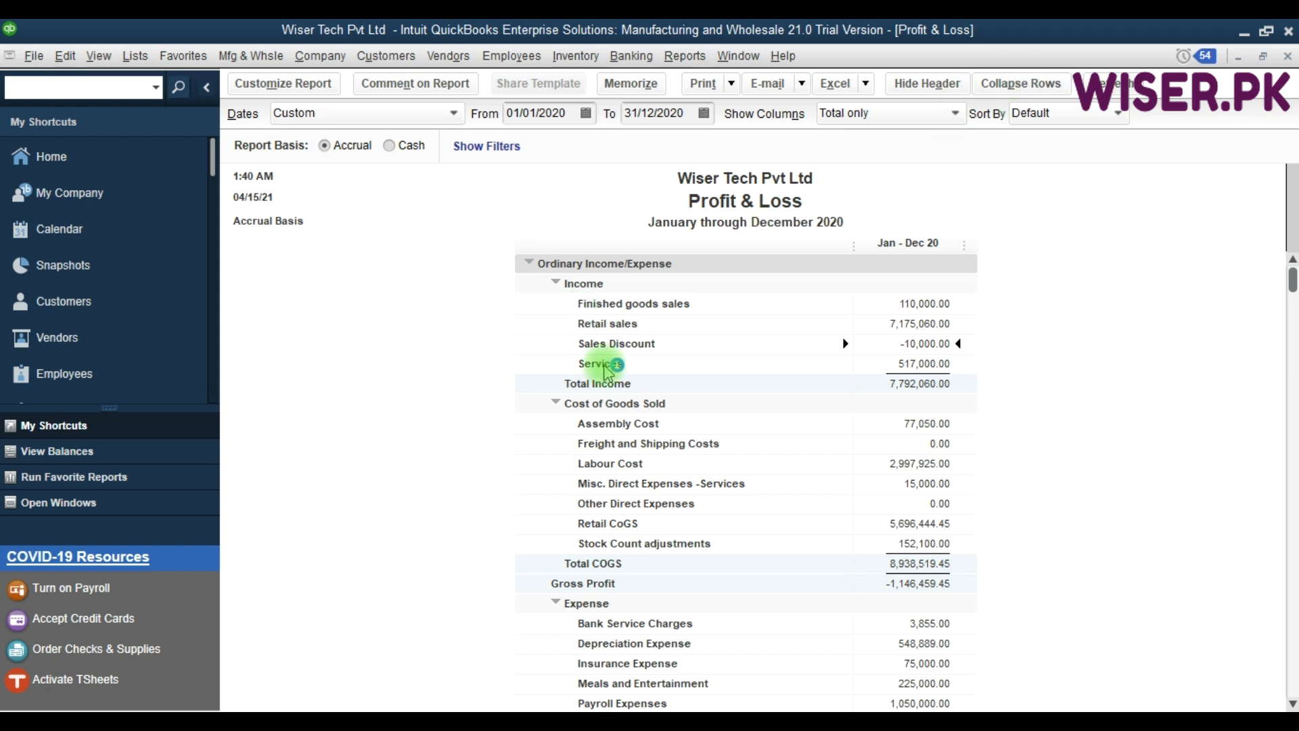
{"action": "left_click", "coordinate": [555, 282]}
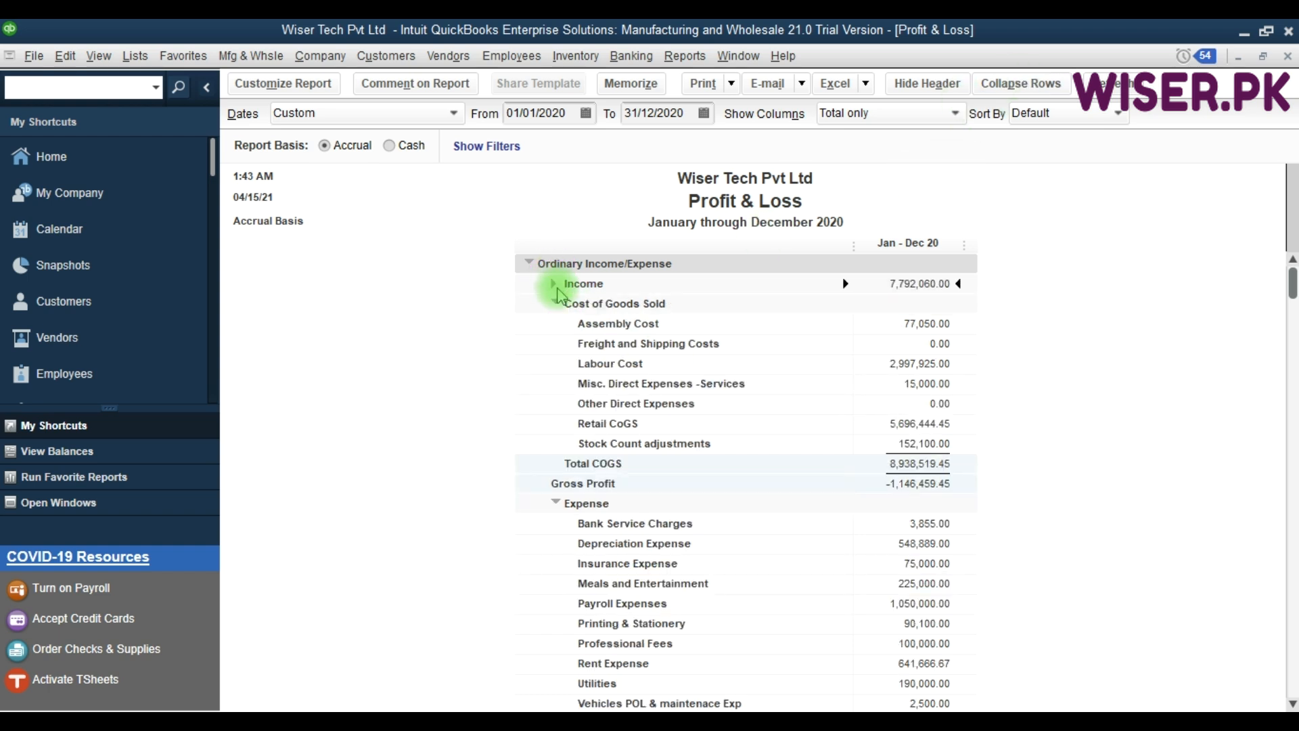
{"action": "left_click", "coordinate": [555, 284]}
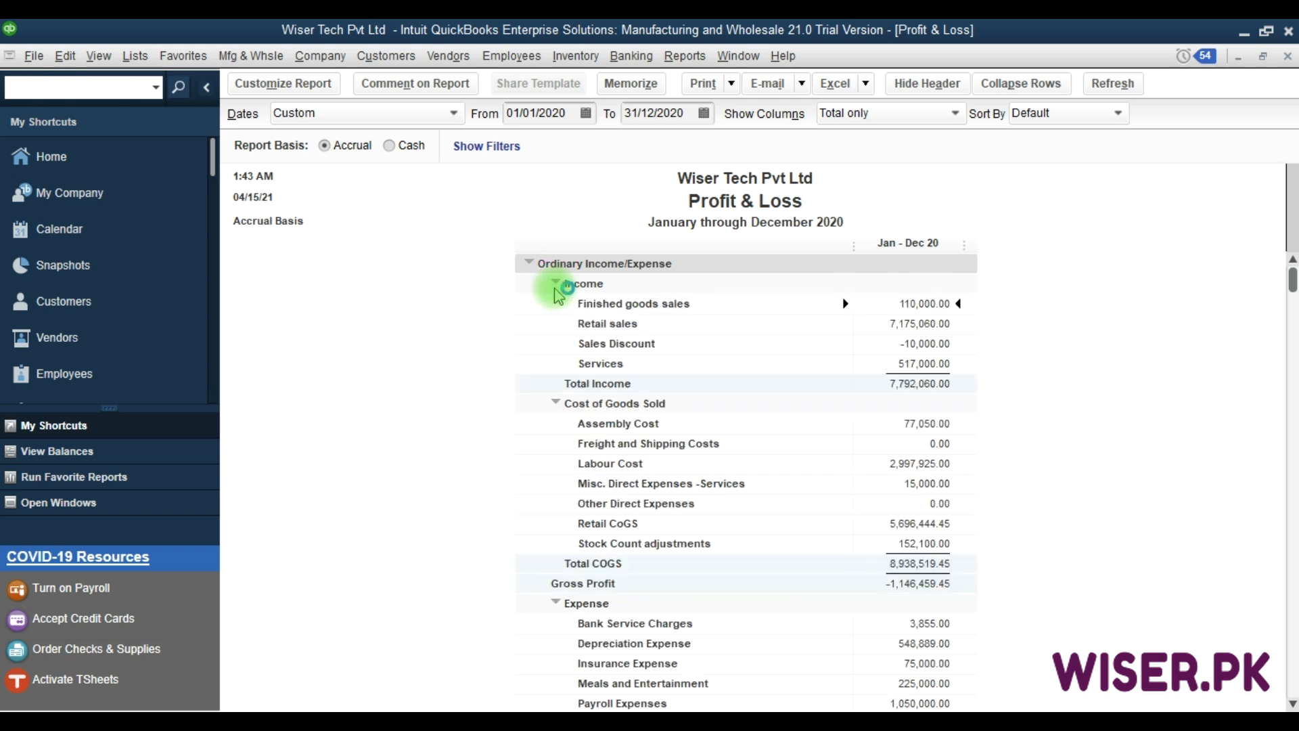
{"action": "left_click", "coordinate": [555, 284]}
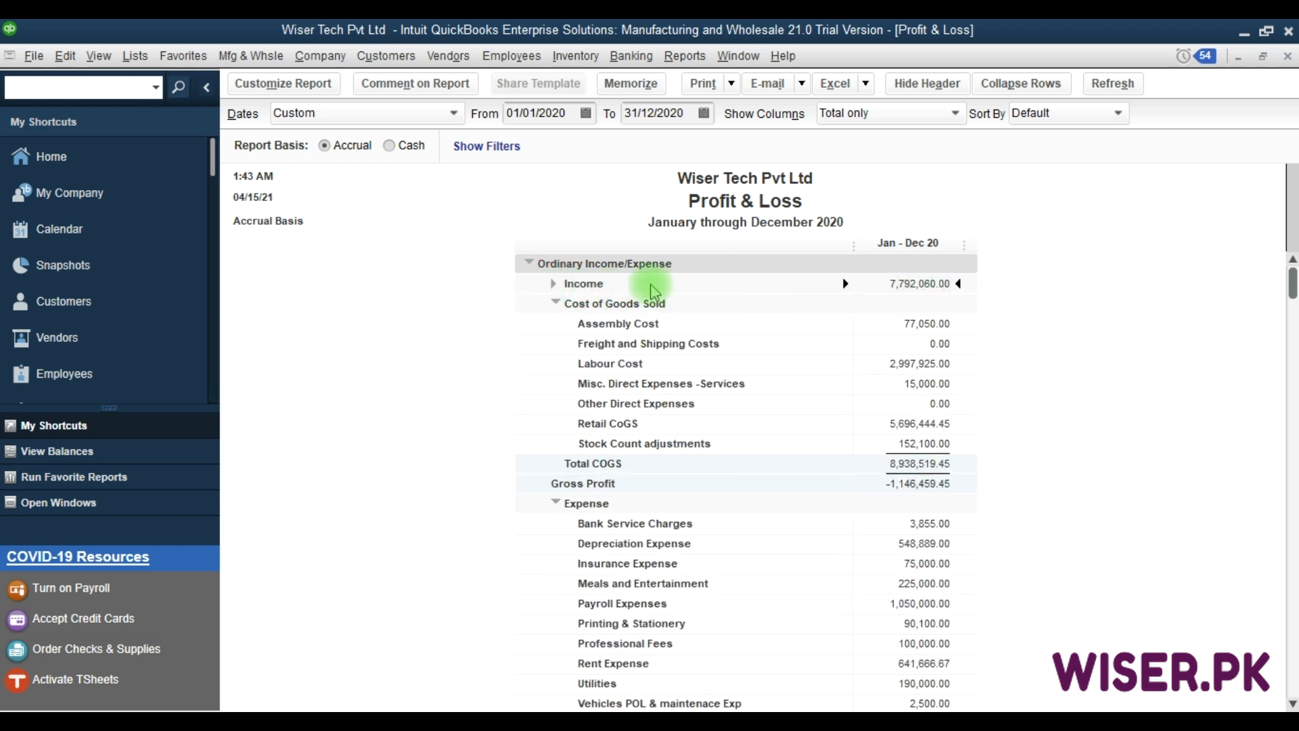
{"action": "left_click", "coordinate": [558, 285]}
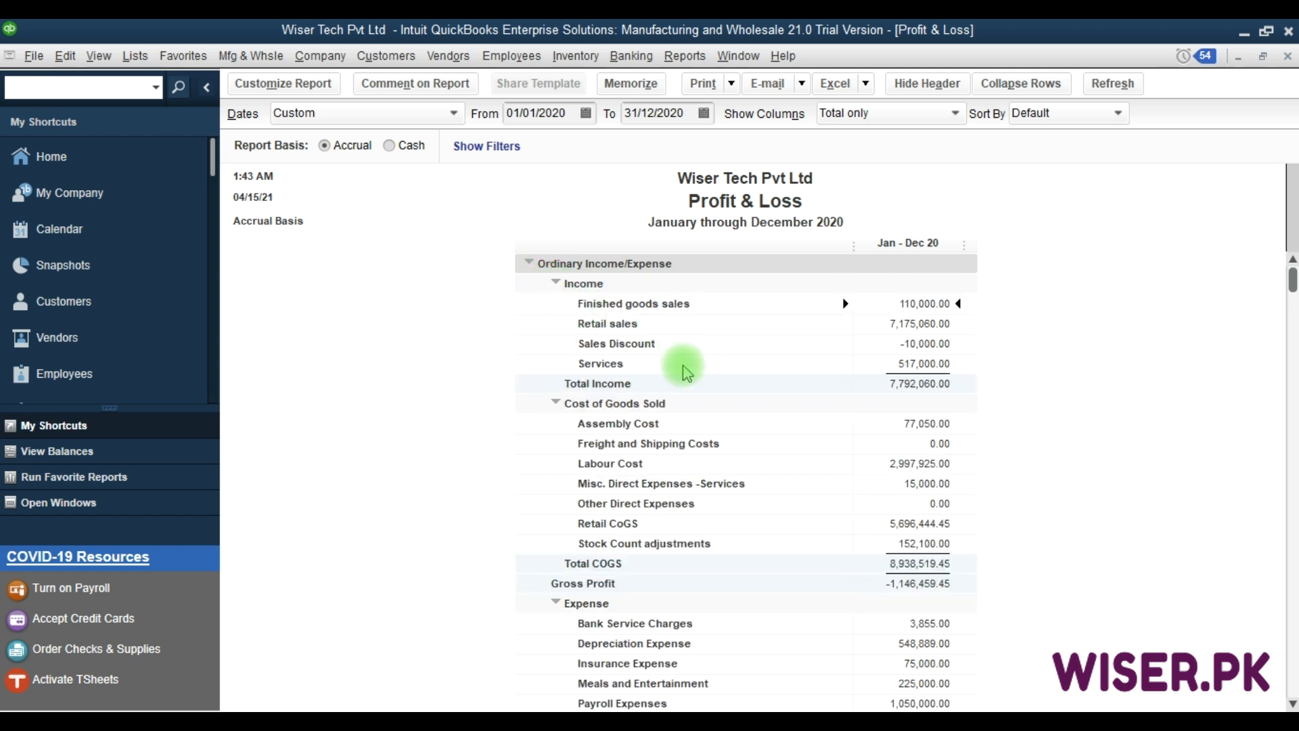
Refresh the Profit & Loss report
{"action": "left_click", "coordinate": [1123, 84]}
{"action": "left_click", "coordinate": [1113, 84]}
{"action": "left_click", "coordinate": [904, 242]}
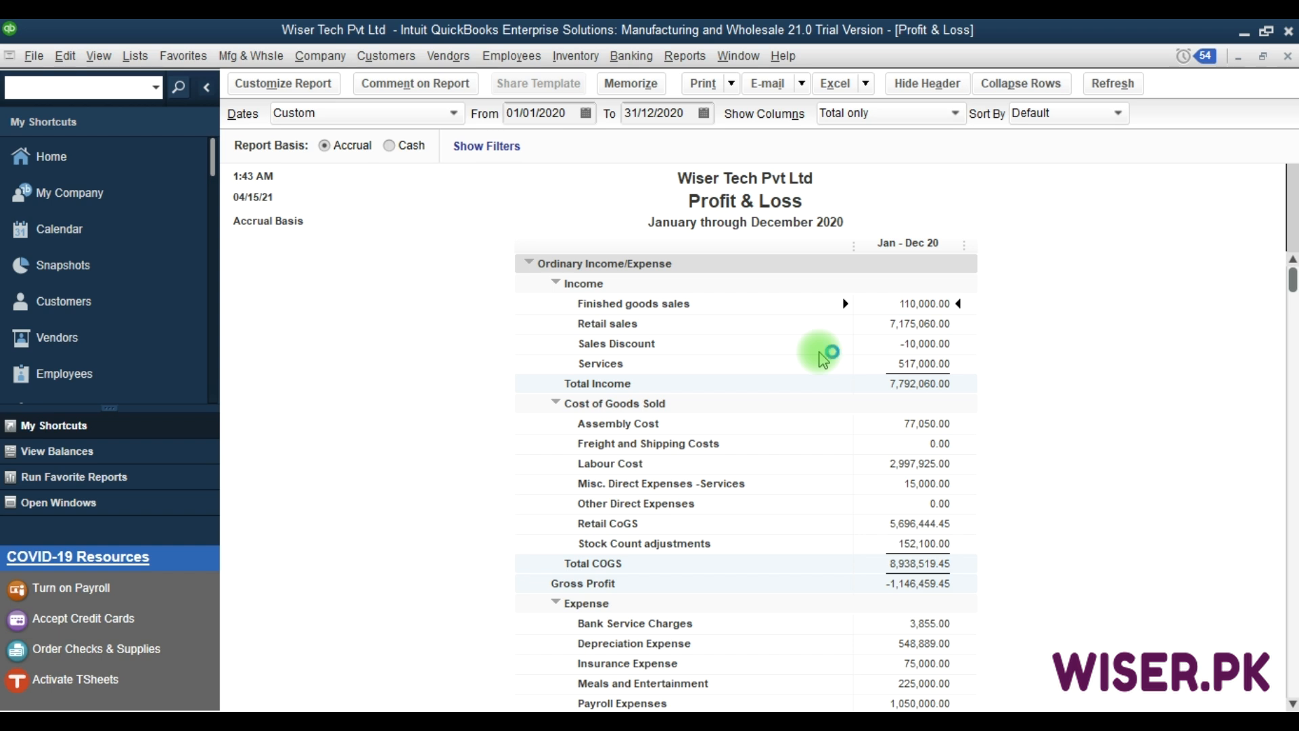
{"action": "key", "text": "F9"}
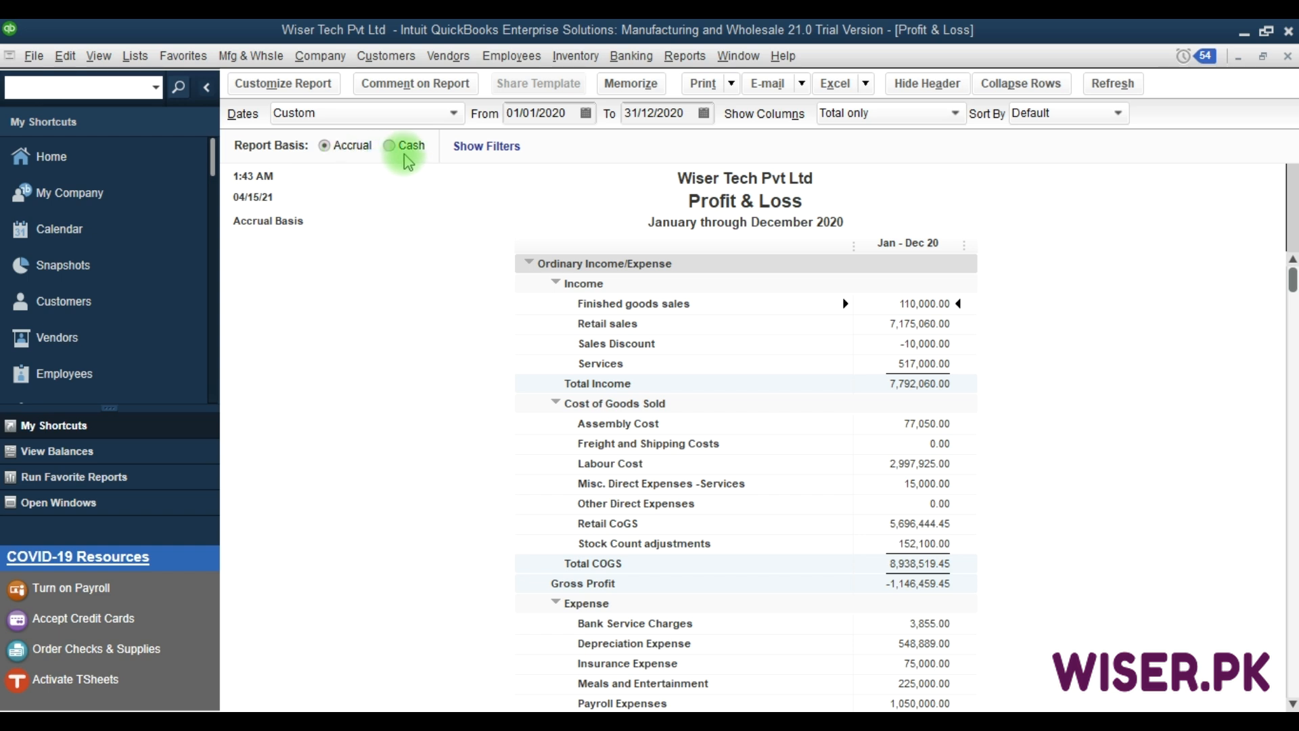
{"action": "left_click", "coordinate": [71, 58]}
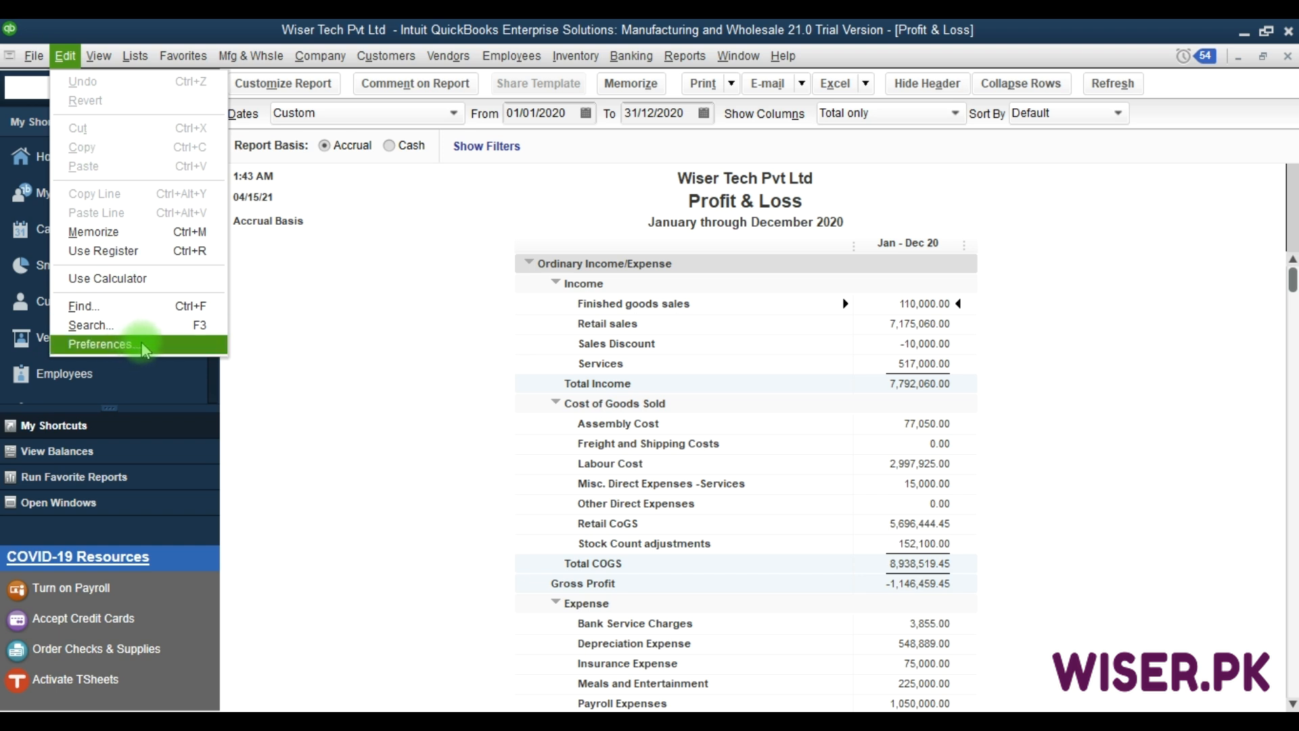
{"action": "left_click", "coordinate": [332, 255]}
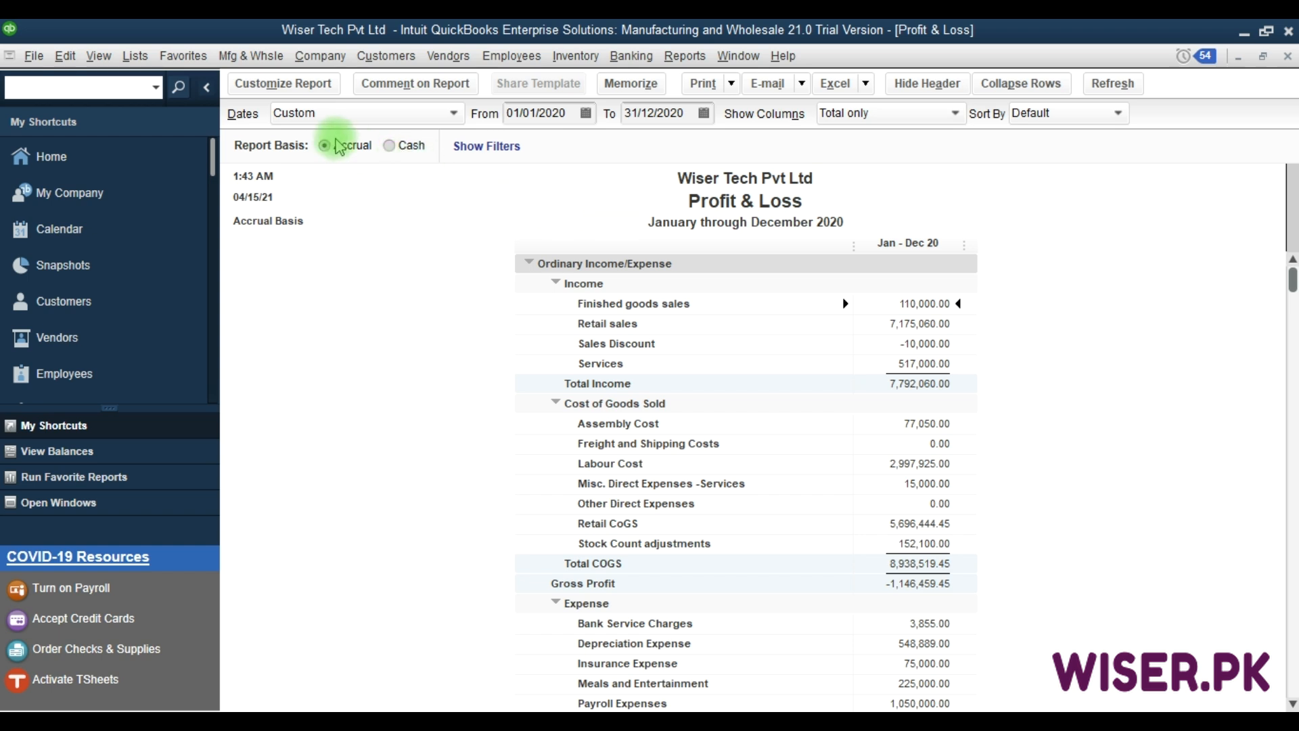
Switch the report basis to Cash, review the figures, and return the basis to Accrual
{"action": "left_click", "coordinate": [390, 146]}
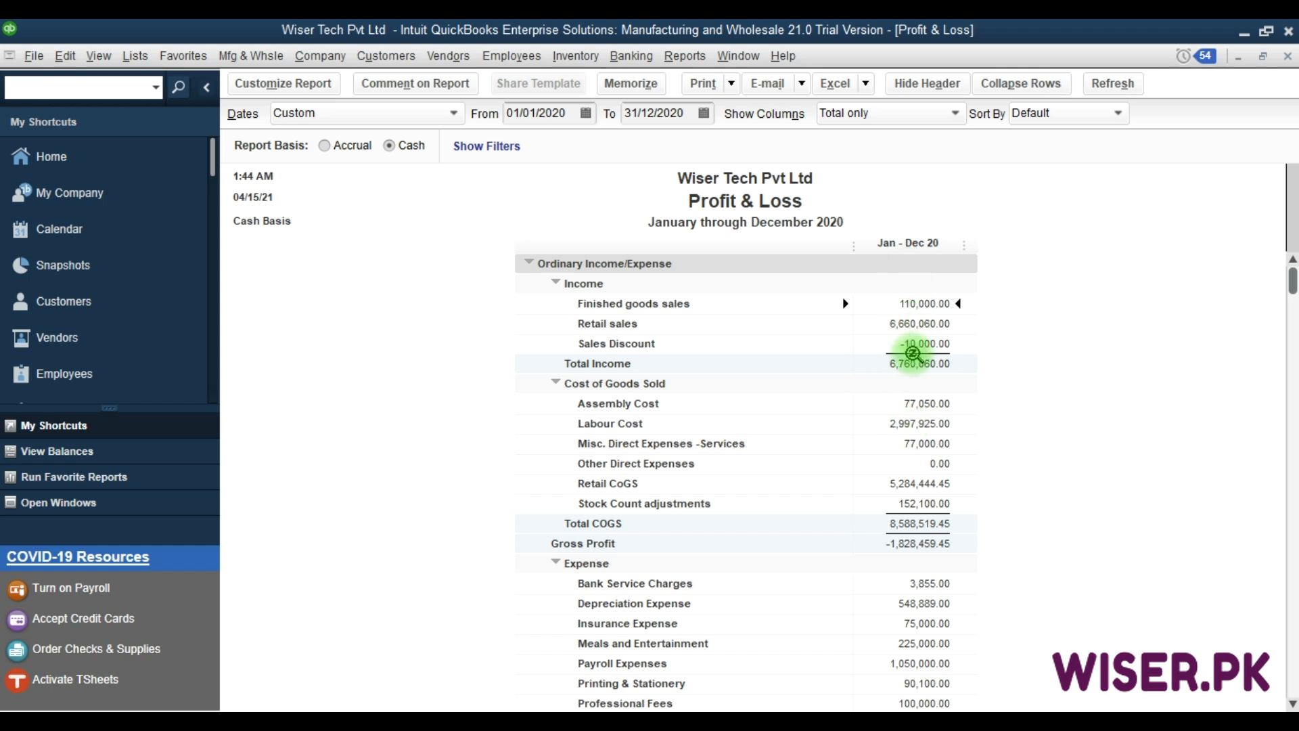
{"action": "scroll", "coordinate": [839, 472], "scroll_direction": "down", "scroll_amount": 1}
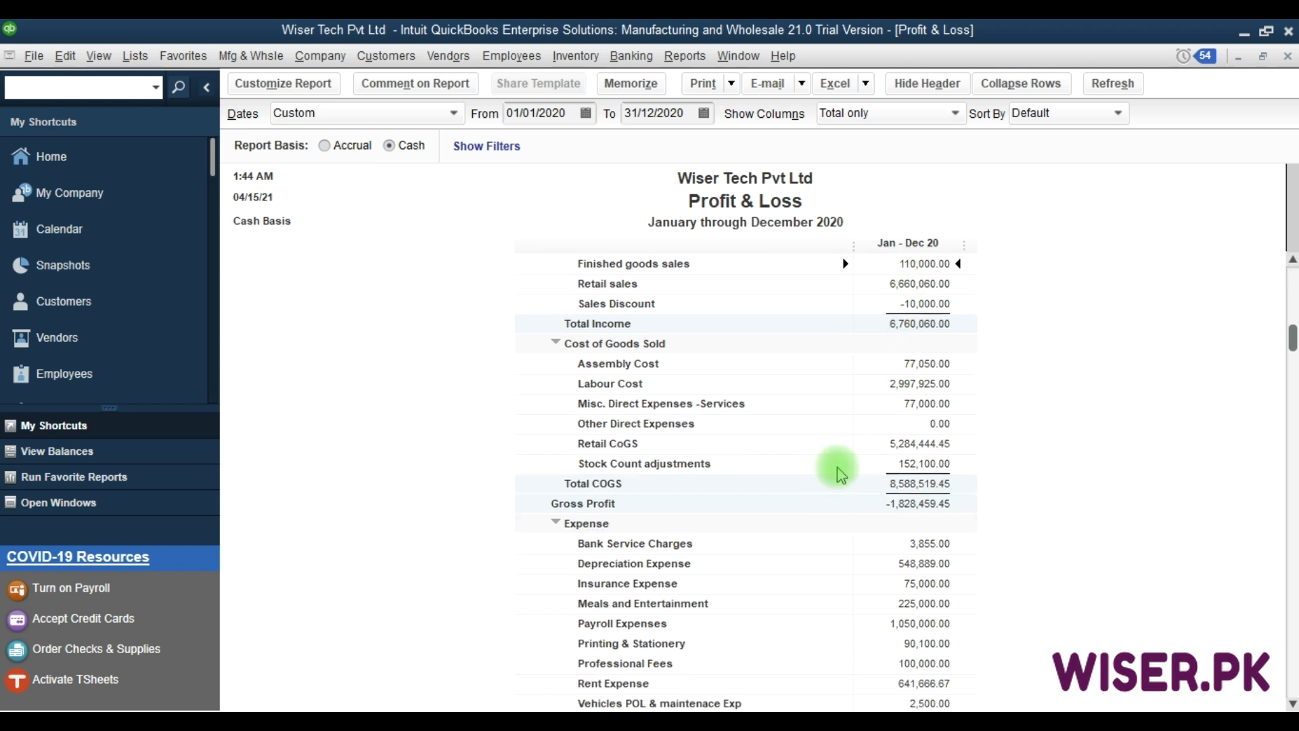
{"action": "scroll", "coordinate": [839, 473], "scroll_direction": "up", "scroll_amount": 1}
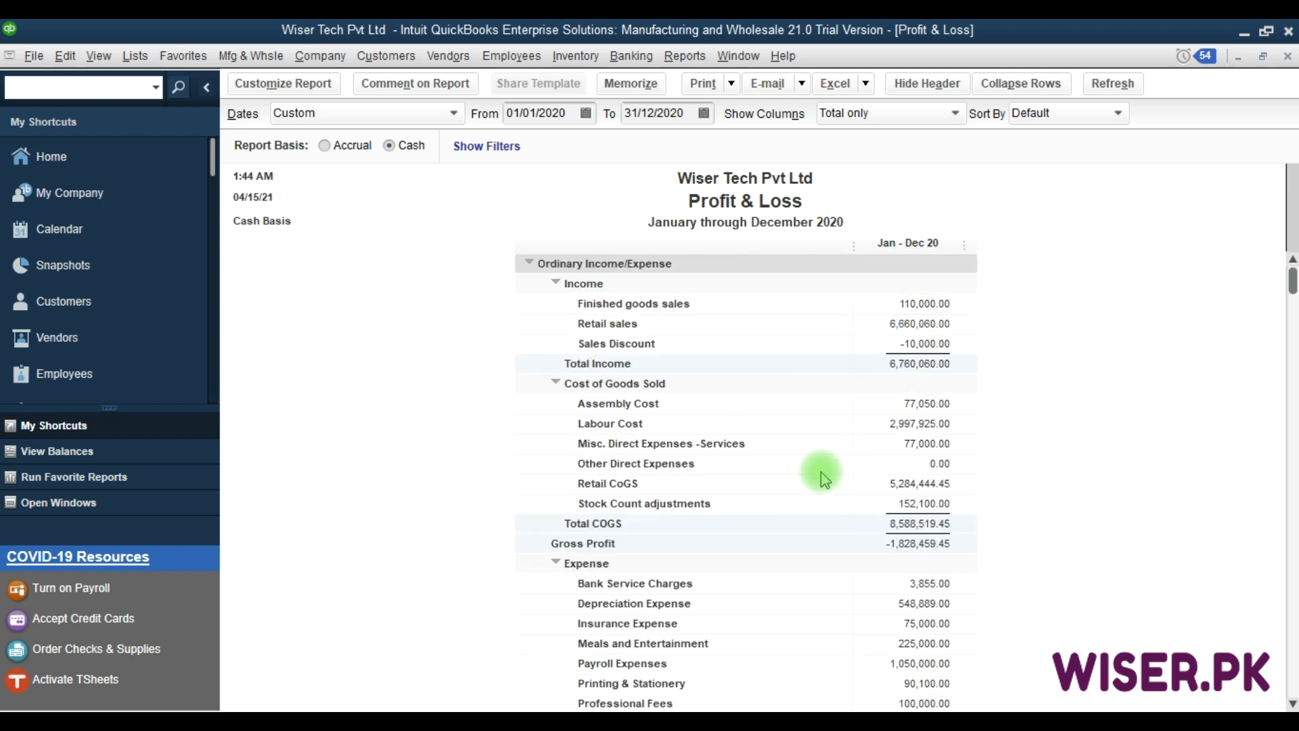
{"action": "left_click", "coordinate": [322, 146]}
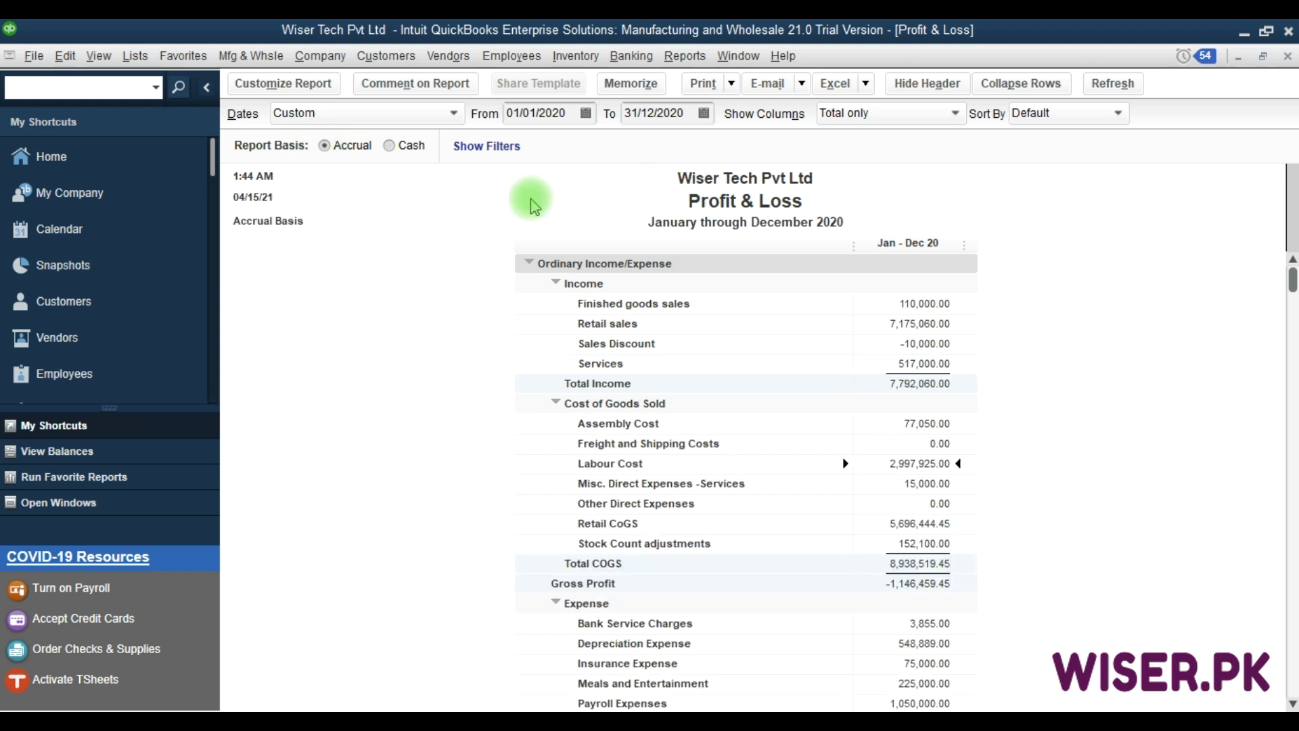
Collapse the Cost of Goods Sold section, look over the condensed report, and expand the section again
{"action": "left_click", "coordinate": [711, 406]}
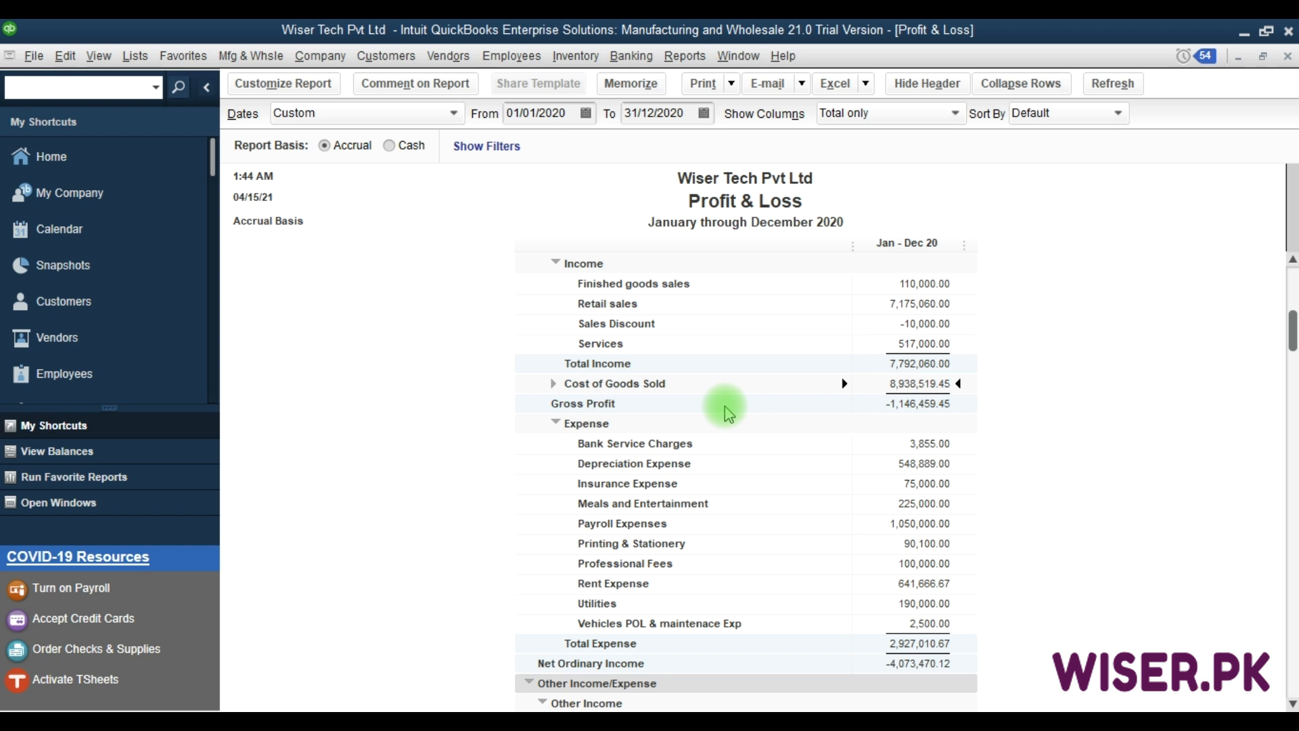
{"action": "scroll", "coordinate": [813, 504], "scroll_direction": "down", "scroll_amount": 2}
{"action": "scroll", "coordinate": [812, 504], "scroll_direction": "up", "scroll_amount": 3}
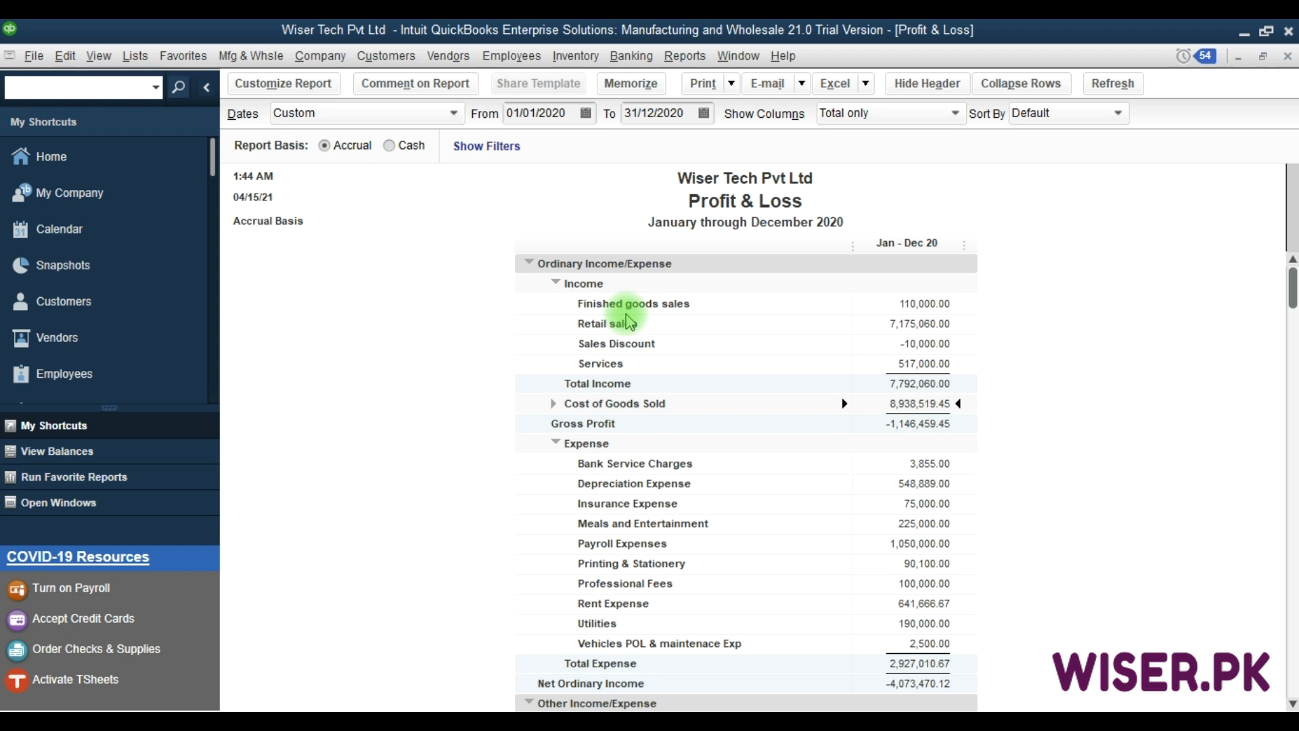
{"action": "scroll", "coordinate": [648, 533], "scroll_direction": "down", "scroll_amount": 2}
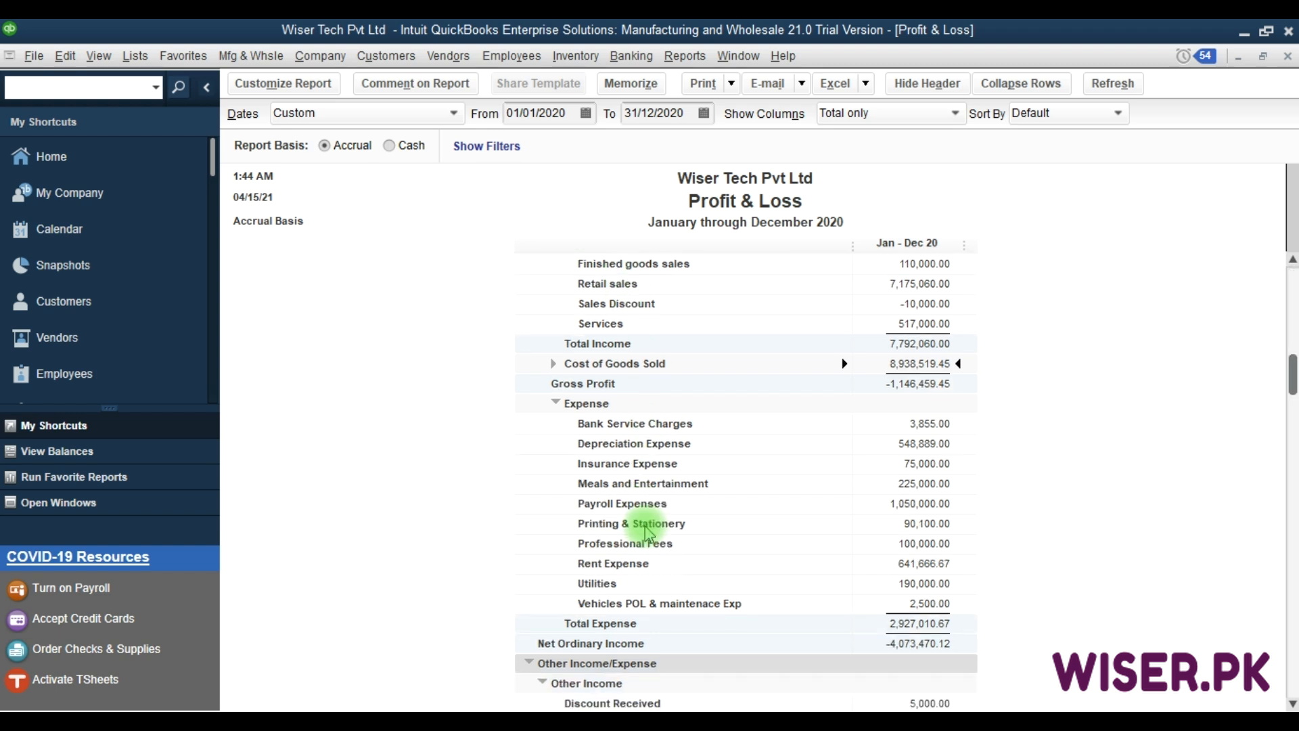
{"action": "scroll", "coordinate": [648, 532], "scroll_direction": "down", "scroll_amount": 2}
{"action": "left_click", "coordinate": [554, 324]}
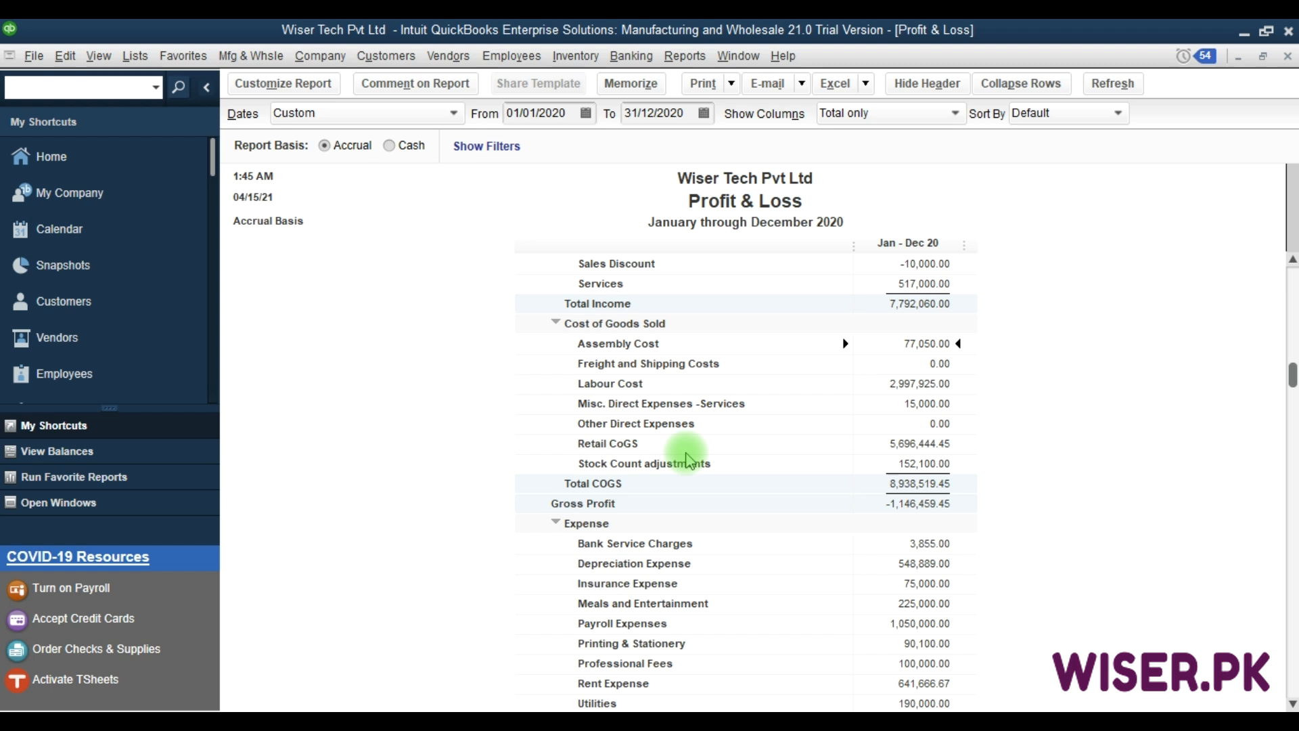
Look through the Profit & Loss report down to Net Income, and briefly show the report's active filters
{"action": "scroll", "coordinate": [687, 460], "scroll_direction": "down", "scroll_amount": 4}
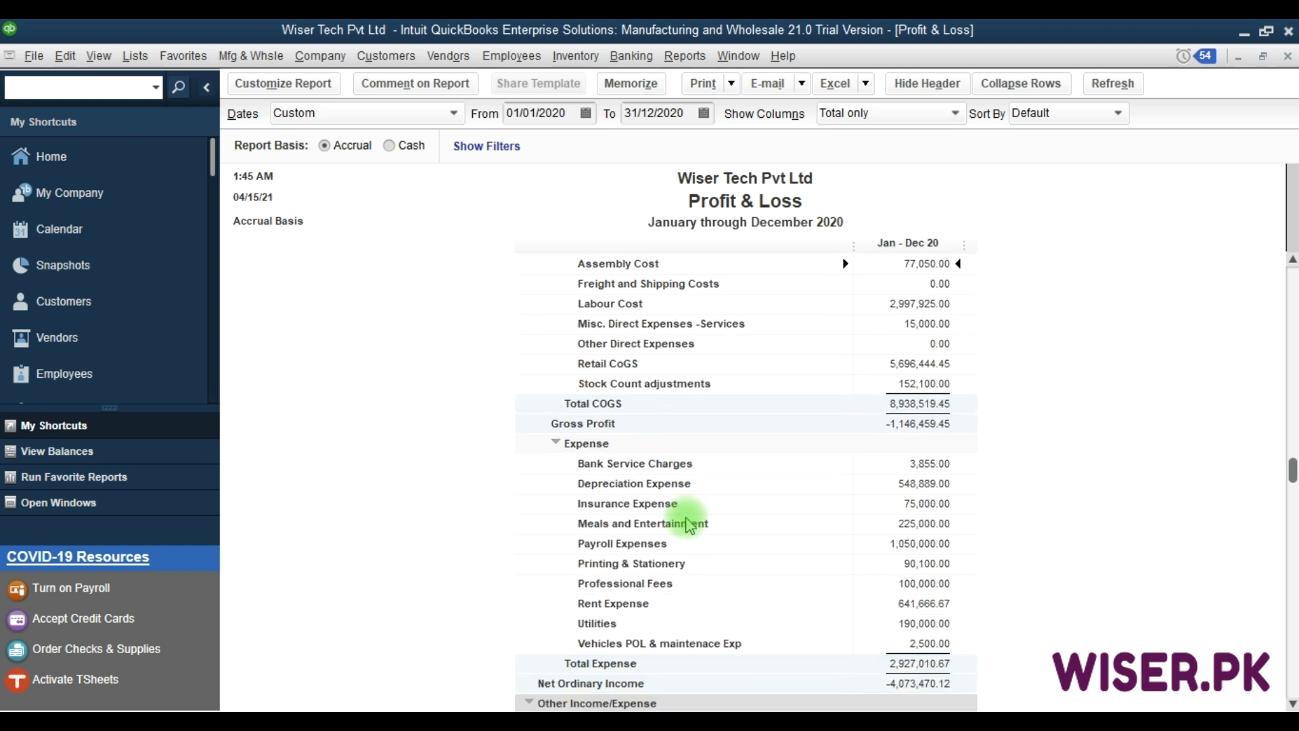
{"action": "scroll", "coordinate": [717, 599], "scroll_direction": "down", "scroll_amount": 2}
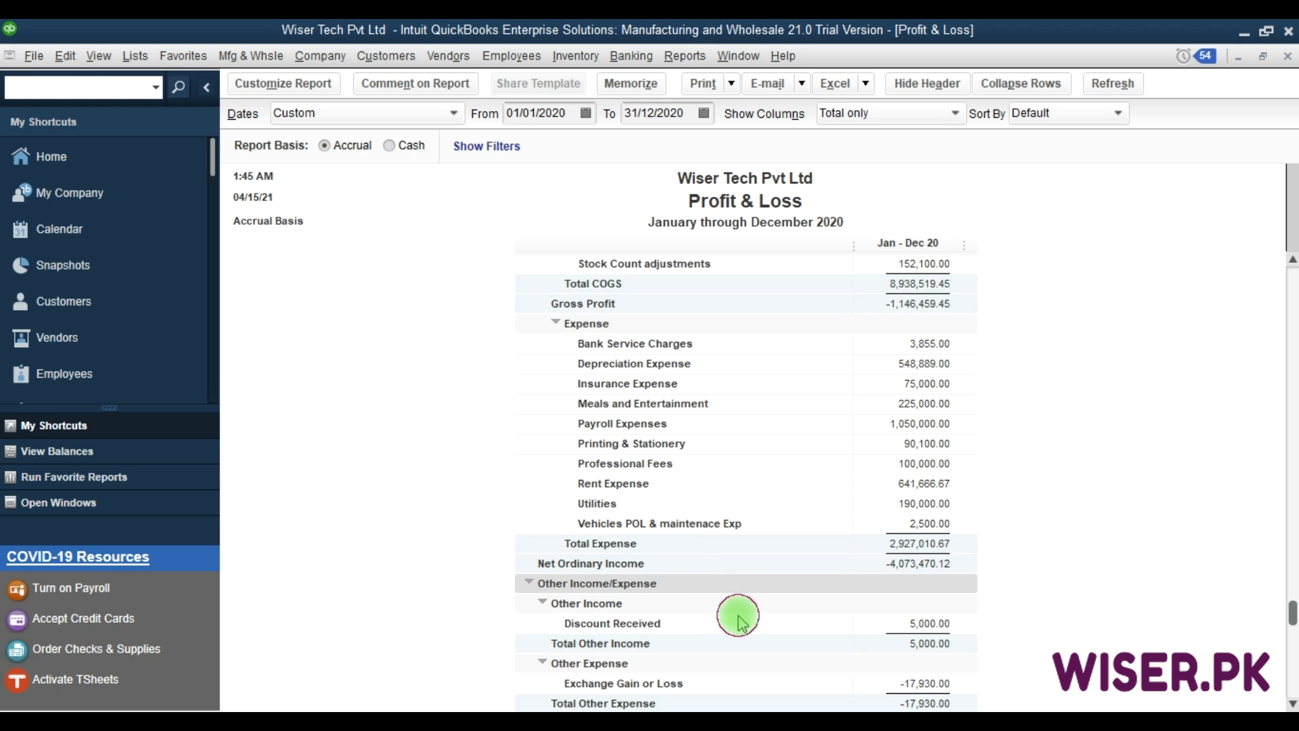
{"action": "scroll", "coordinate": [739, 619], "scroll_direction": "down", "scroll_amount": 1}
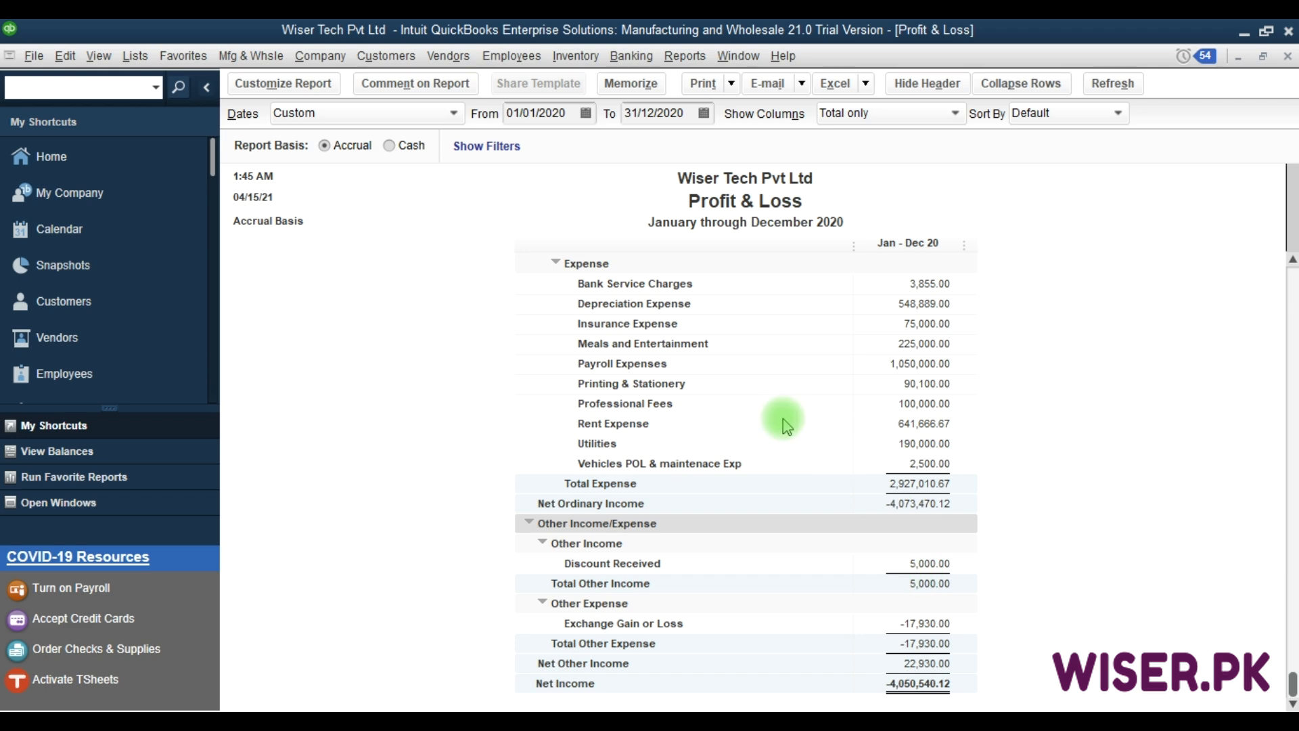
{"action": "scroll", "coordinate": [782, 423], "scroll_direction": "up", "scroll_amount": 6}
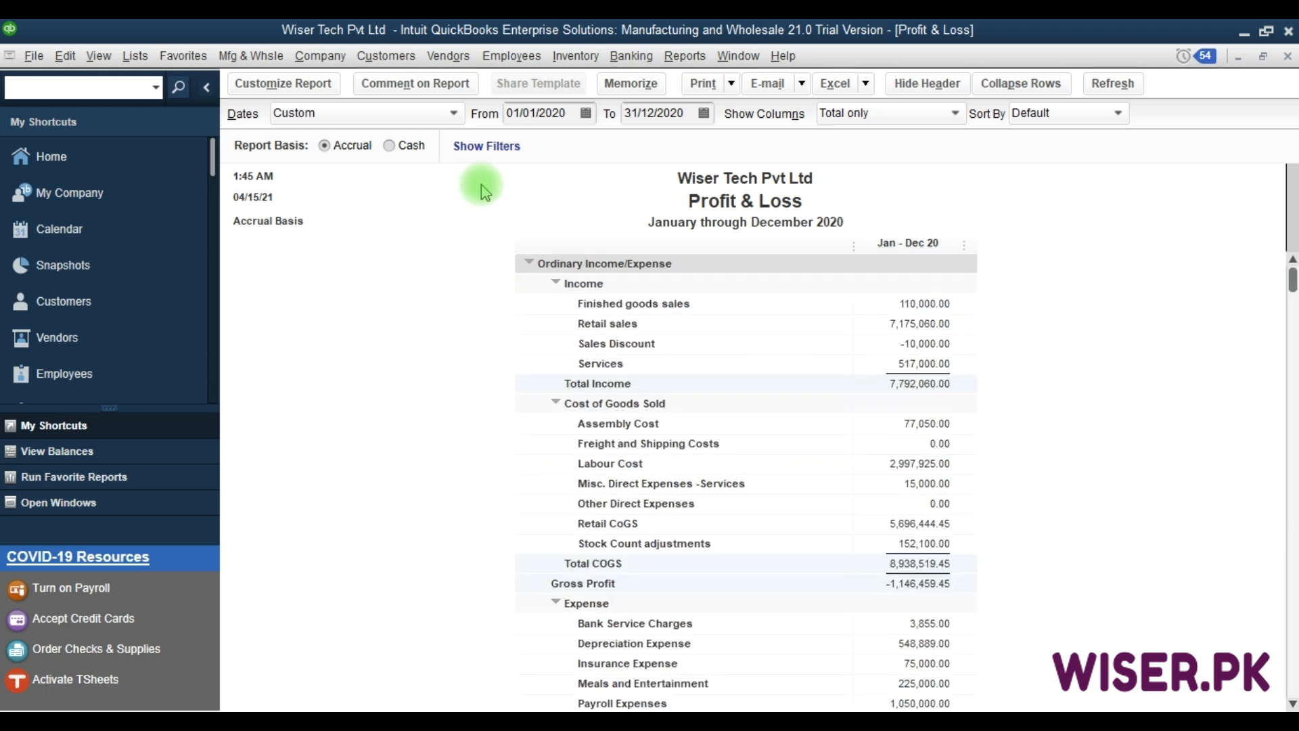
{"action": "left_click", "coordinate": [495, 153]}
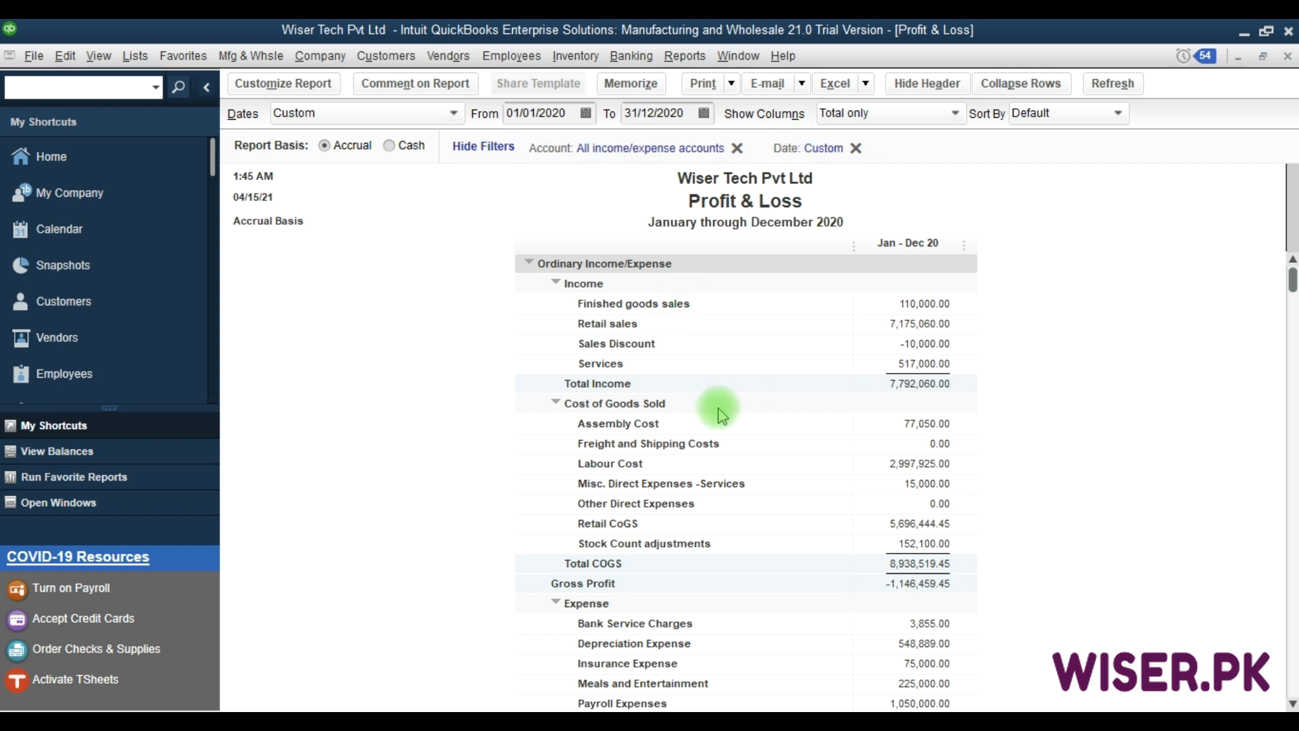
{"action": "left_click", "coordinate": [481, 150]}
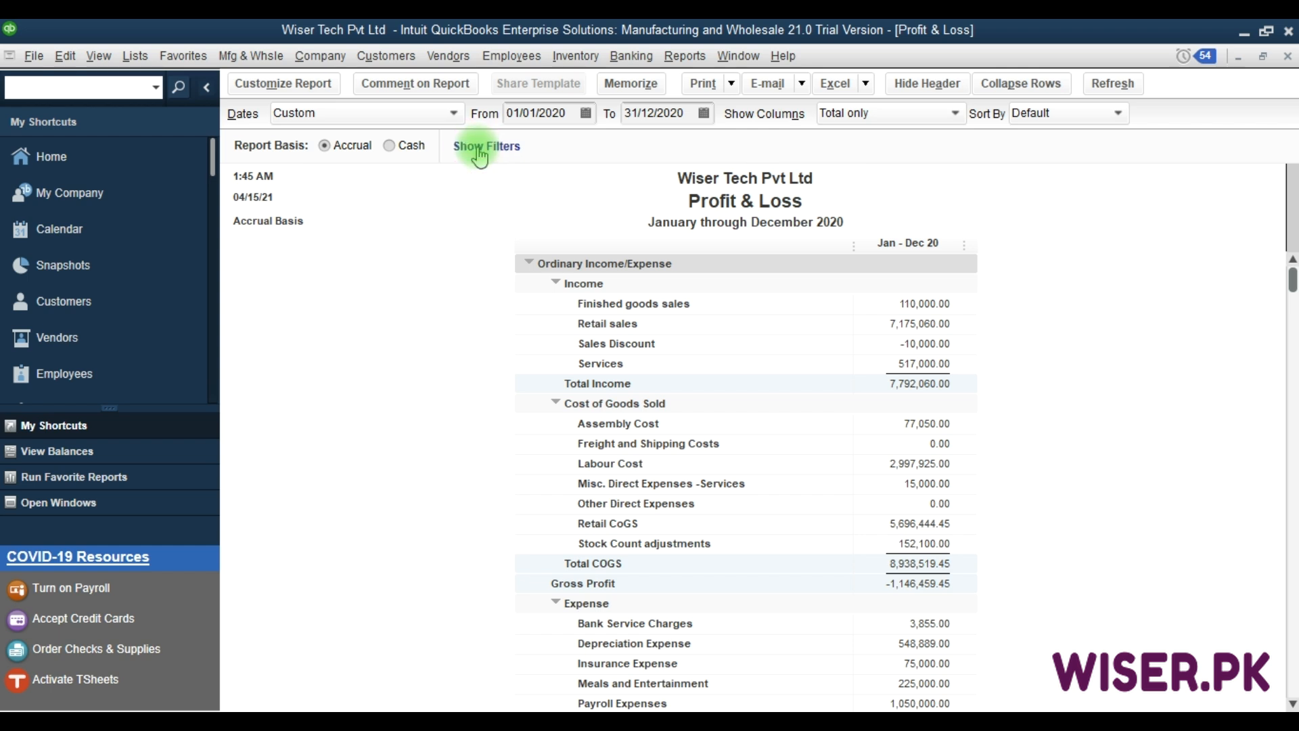
Try commenting "lkdjfljsDLFJk" on the Finished goods sales amount, and leave the commented report without saving
{"action": "left_click", "coordinate": [406, 84]}
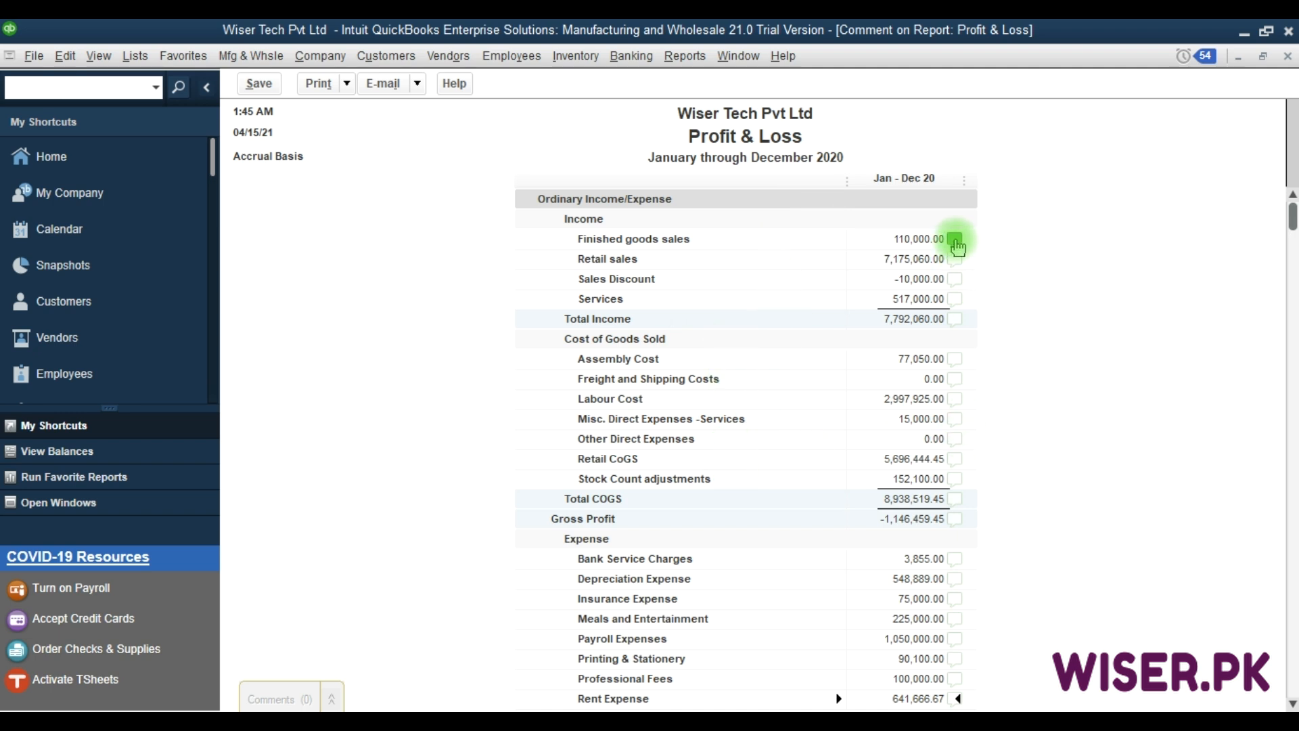
{"action": "left_click", "coordinate": [956, 244]}
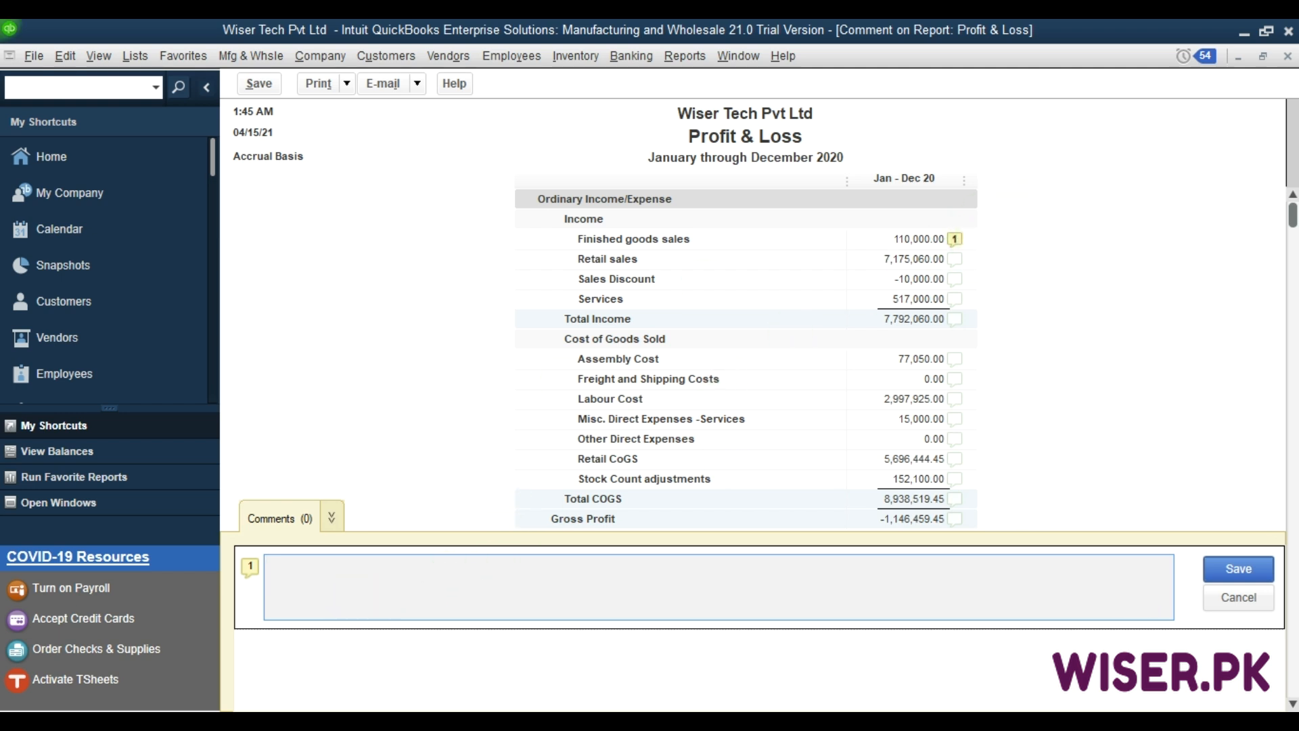
{"action": "type", "text": "lkdjfljsDLFJk"}
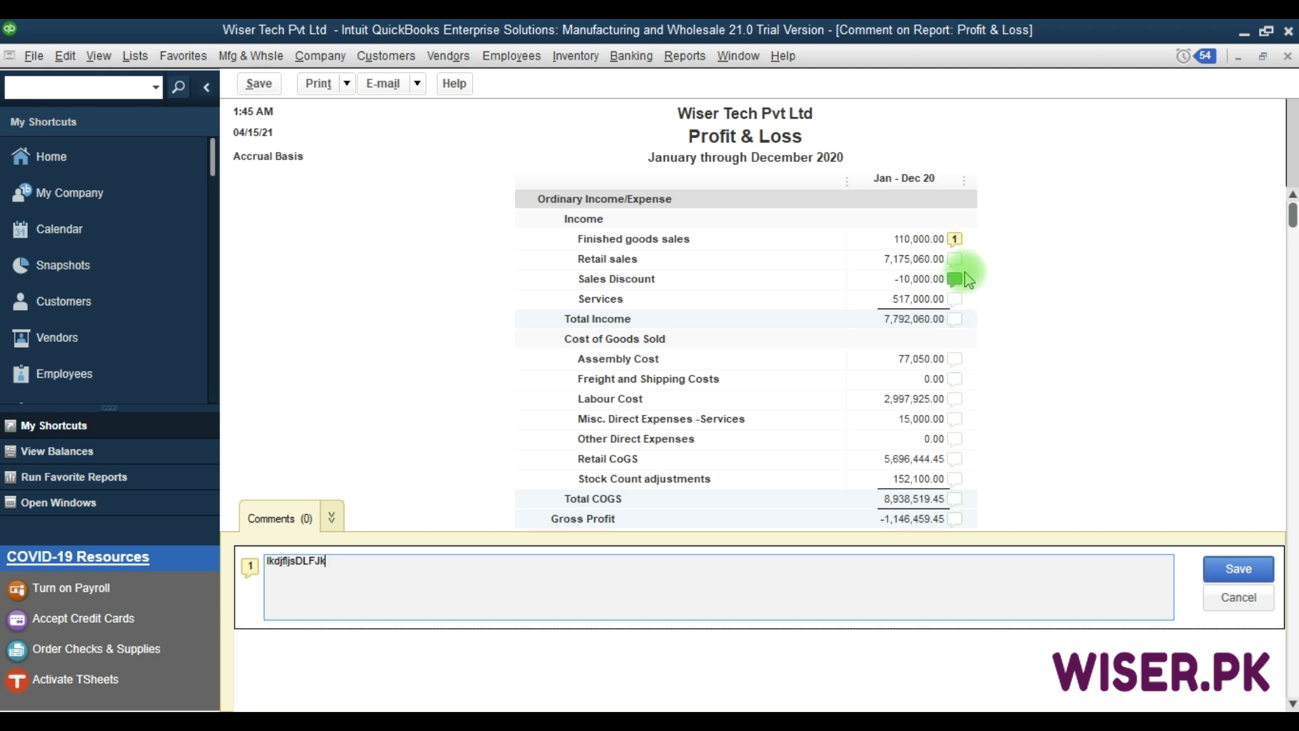
{"action": "left_click", "coordinate": [1219, 609]}
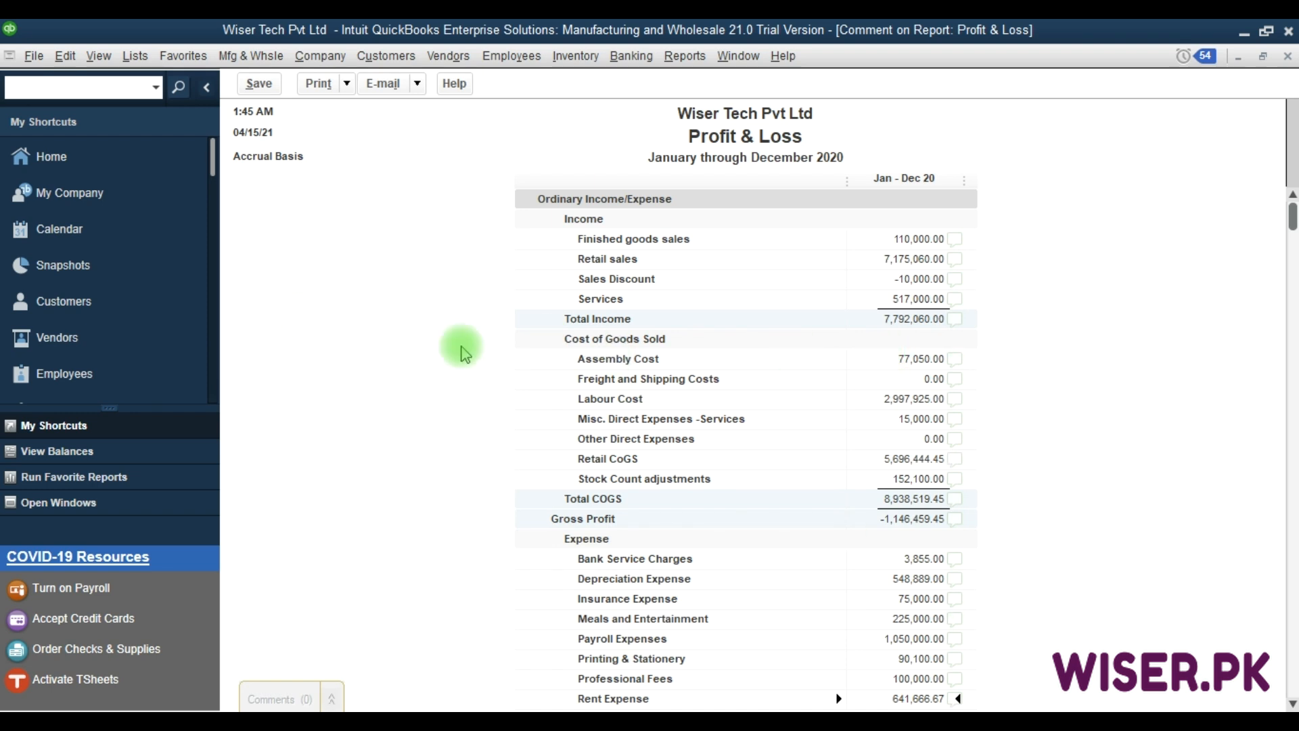
{"action": "key", "text": "Escape"}
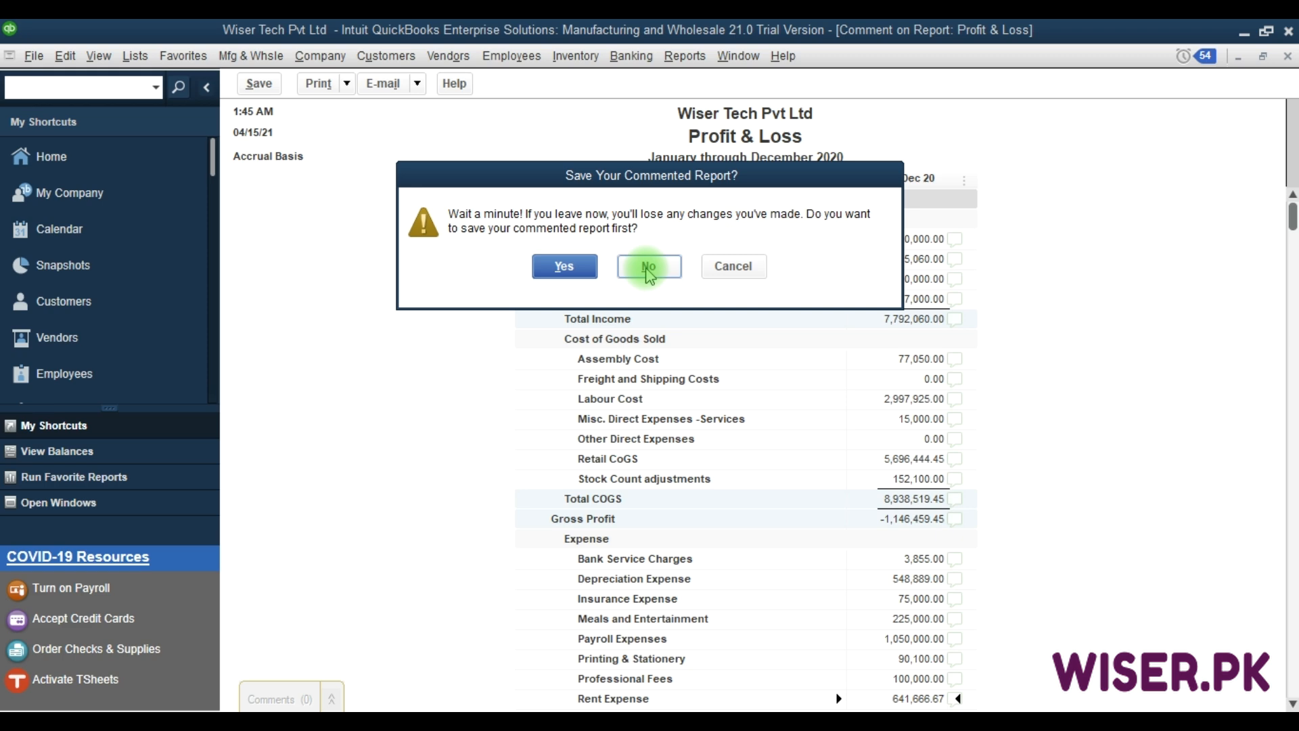
{"action": "left_click", "coordinate": [648, 268]}
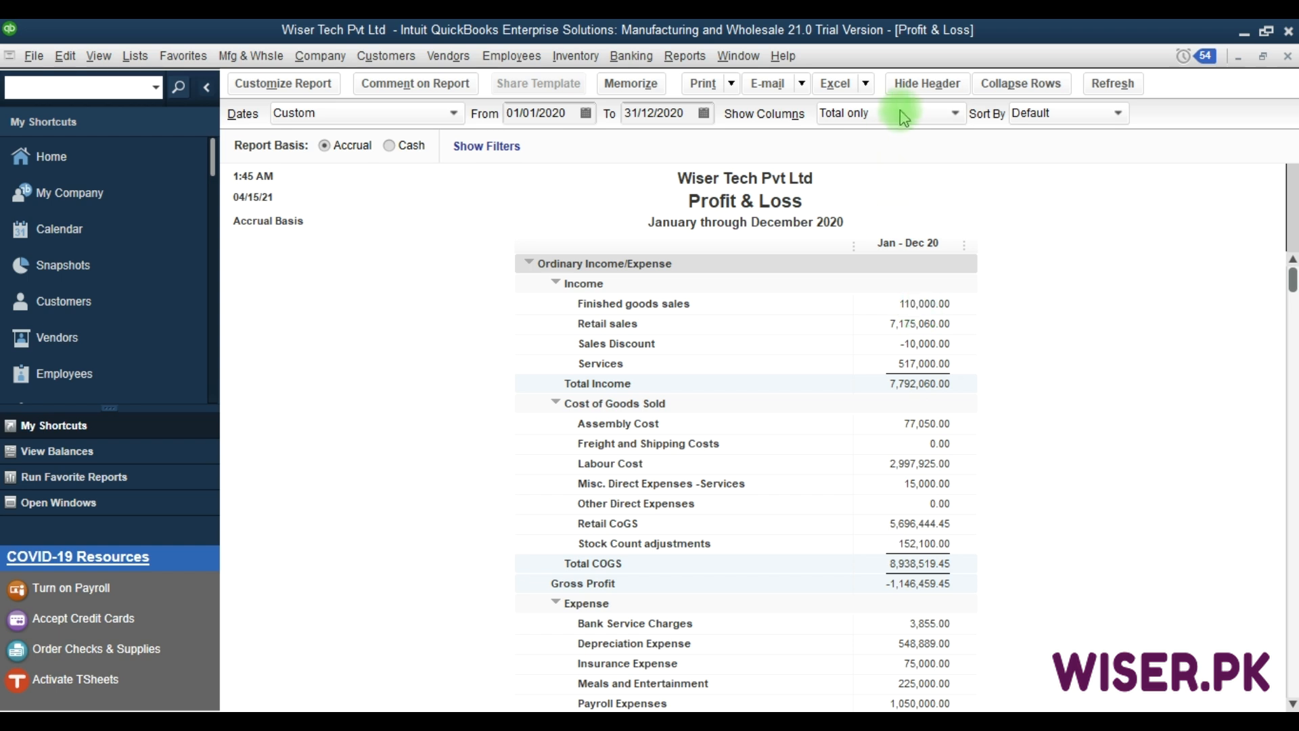
Show the report columns by week, examine the weekly figures through April, and switch the columns to Year
{"action": "left_click", "coordinate": [914, 118]}
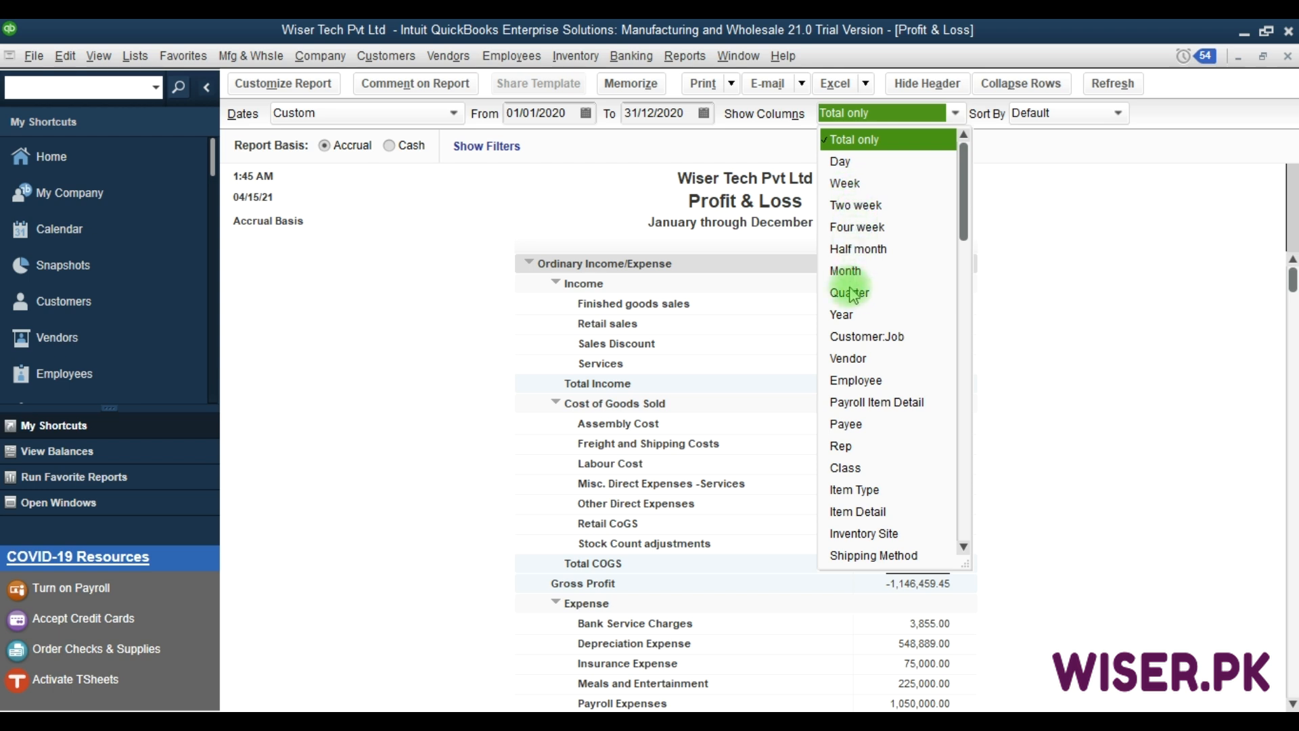
{"action": "left_click", "coordinate": [851, 184]}
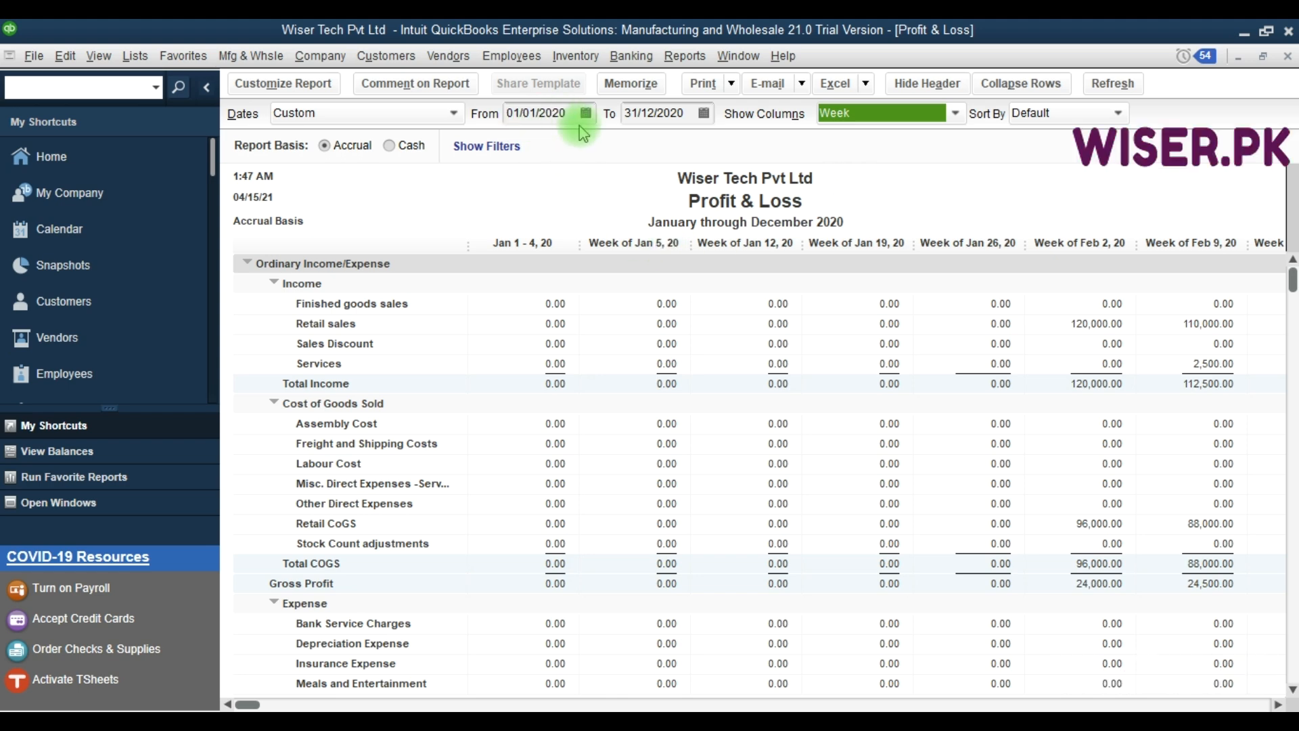
{"action": "left_click", "coordinate": [498, 538]}
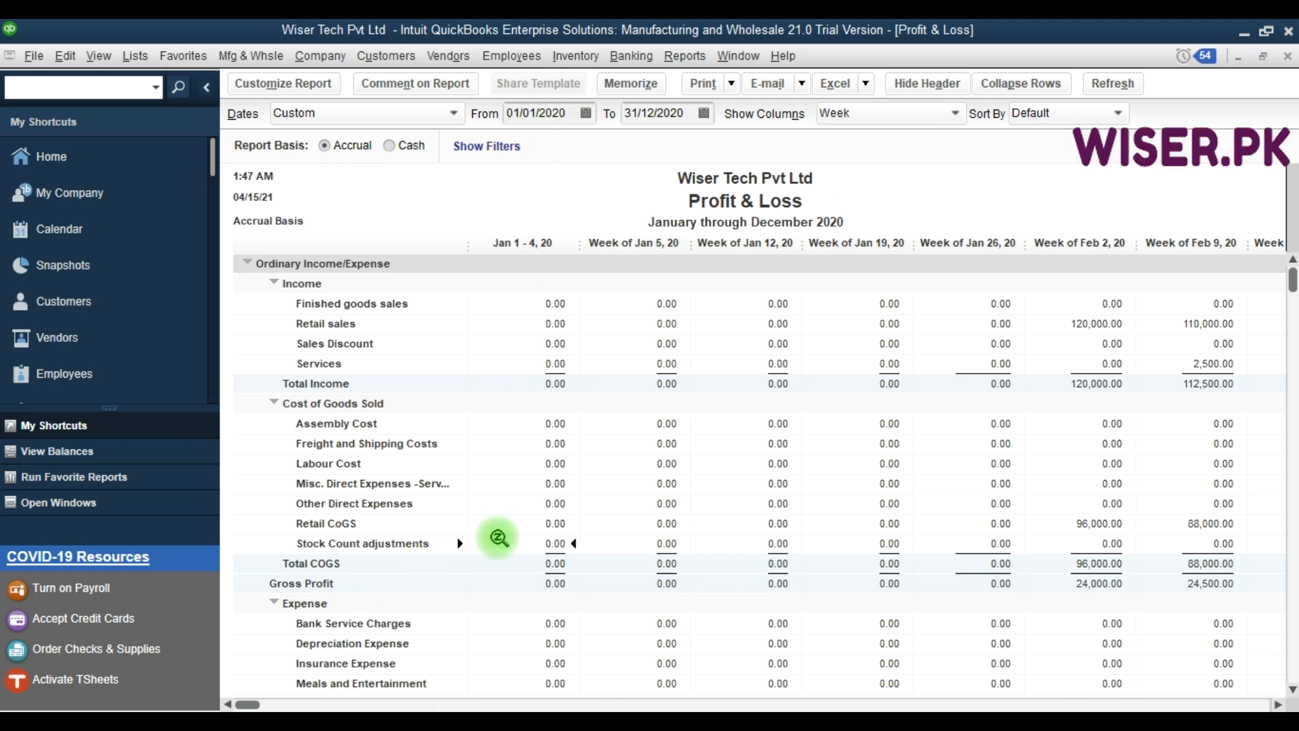
{"action": "key", "text": "Right"}
{"action": "key", "text": "Right"}
{"action": "key", "text": "Right"}
{"action": "key", "text": "Right"}
{"action": "key", "text": "Right"}
{"action": "key", "text": "Right"}
{"action": "key", "text": "Right"}
{"action": "key", "text": "Right"}
{"action": "key", "text": "Right"}
{"action": "key", "text": "Right"}
{"action": "key", "text": "Right"}
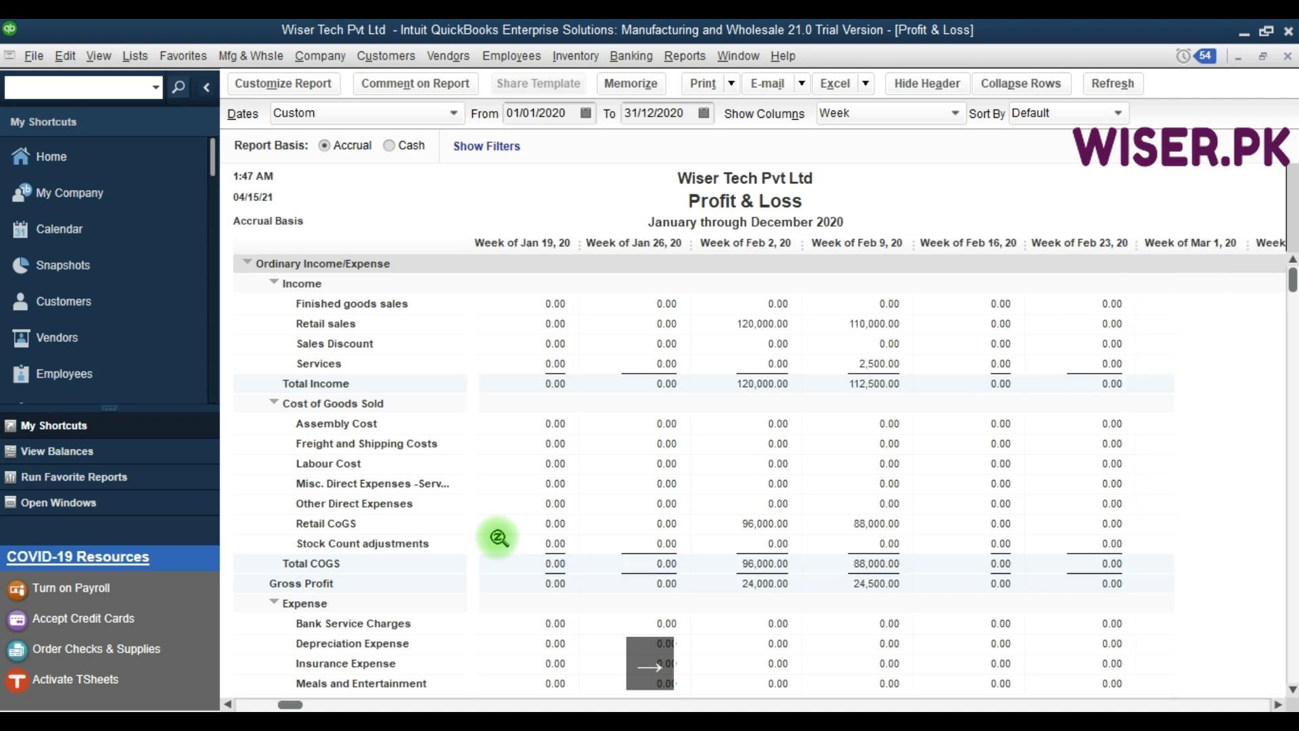
{"action": "key", "text": "Right"}
{"action": "key", "text": "Right"}
{"action": "key", "text": "Right"}
{"action": "key", "text": "Right"}
{"action": "key", "text": "Right"}
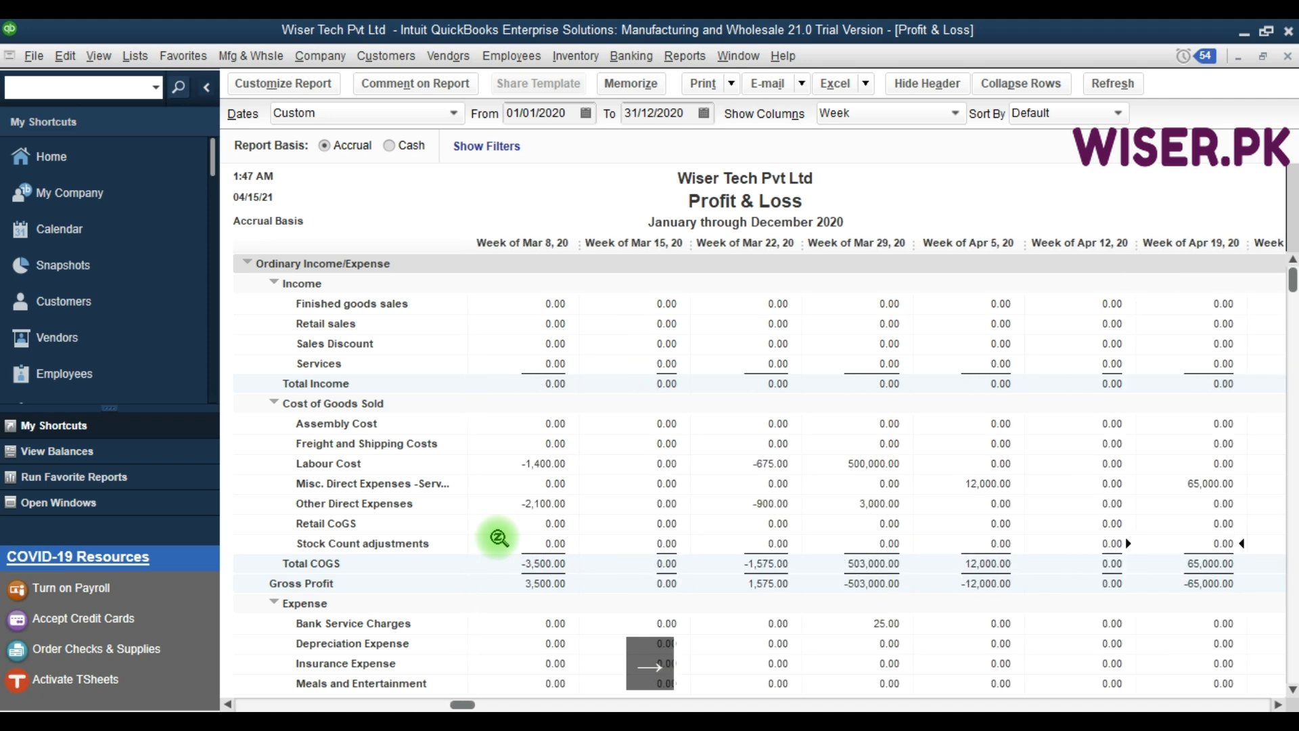
{"action": "left_click", "coordinate": [922, 114]}
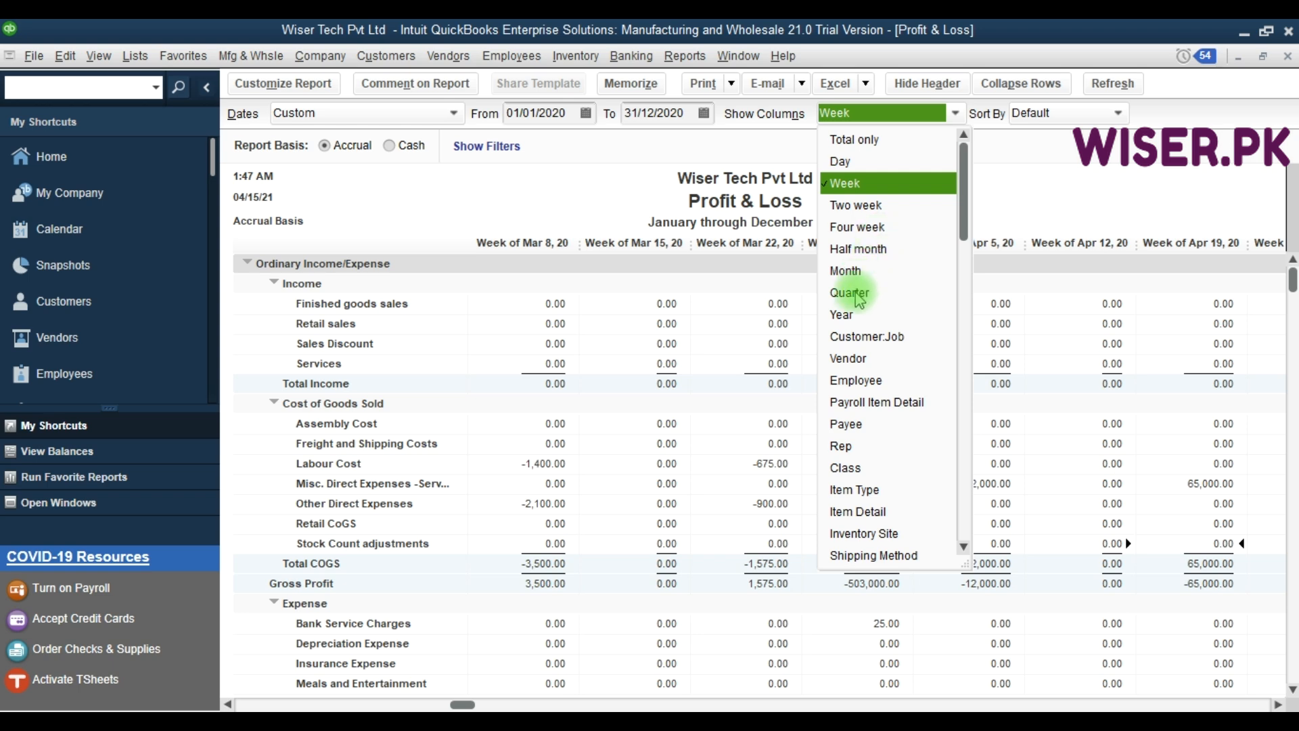
{"action": "left_click", "coordinate": [845, 314]}
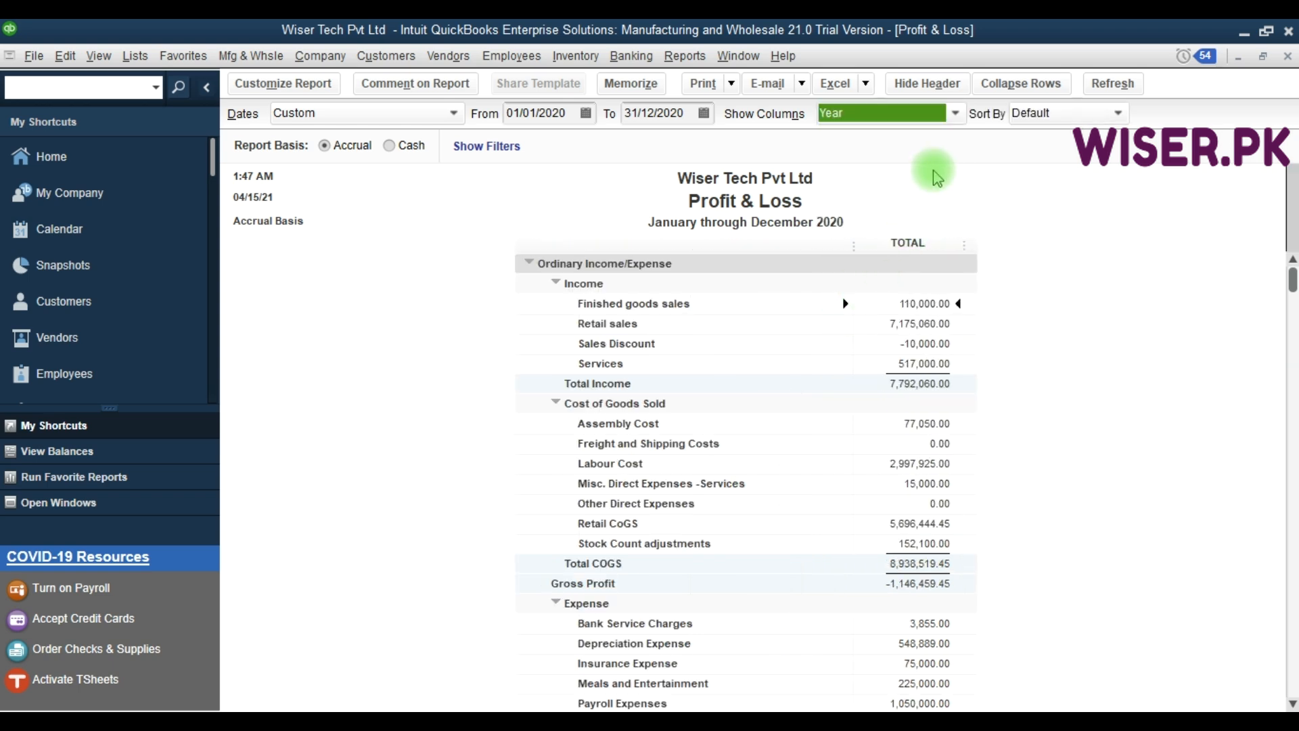
Show the report columns by Customer:Job and collapse the shortcuts pane to widen the report
{"action": "left_click", "coordinate": [954, 113]}
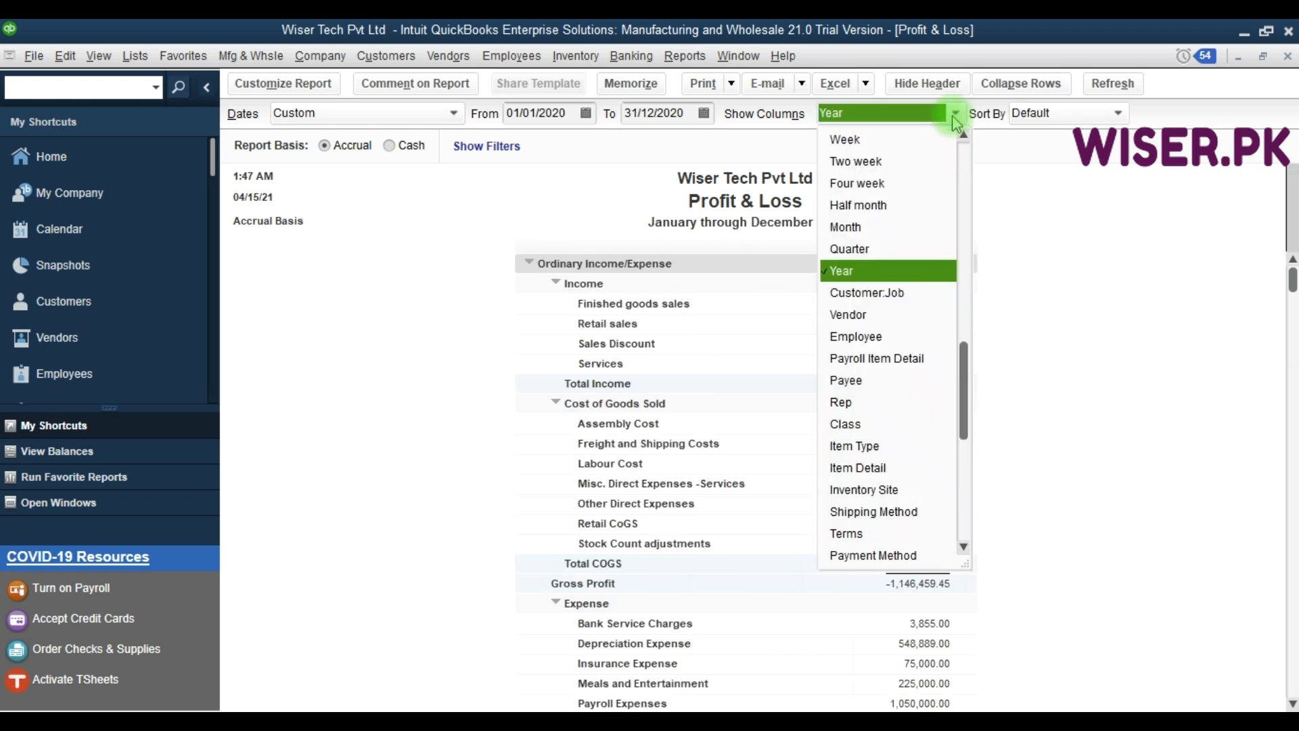
{"action": "left_click", "coordinate": [875, 295]}
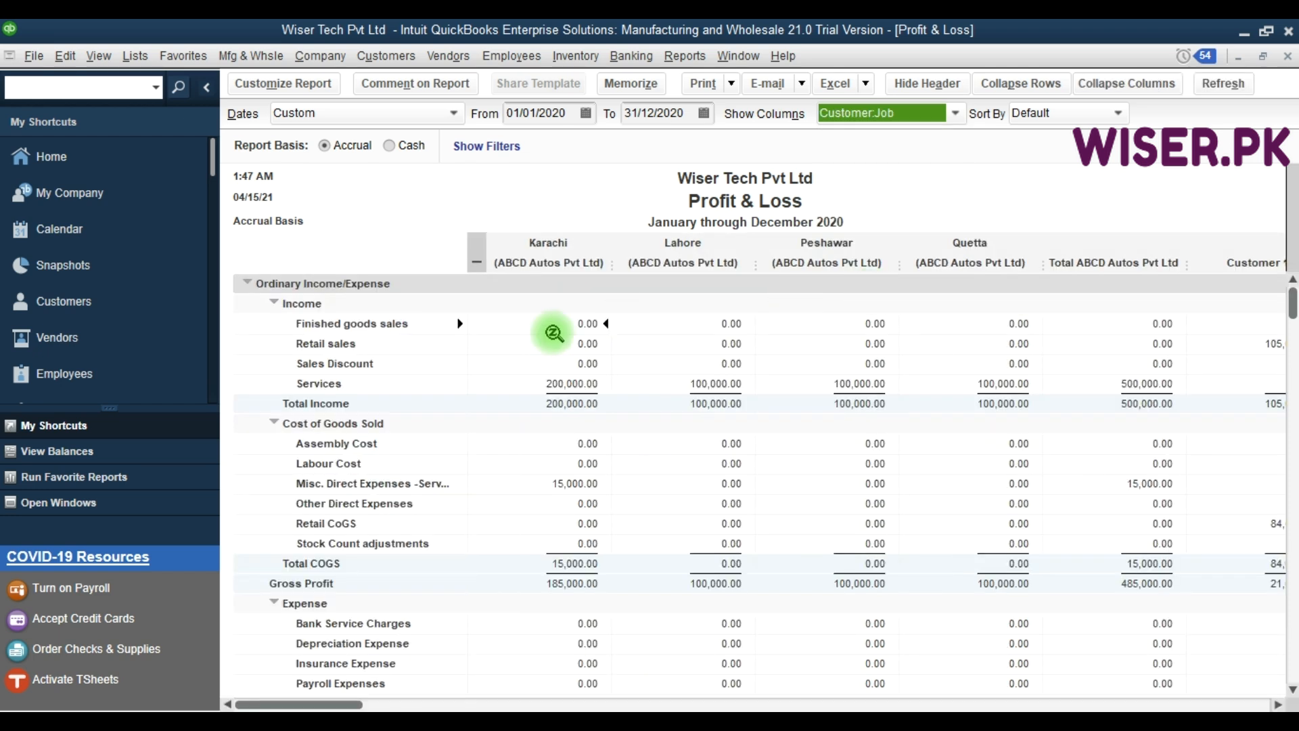
{"action": "left_click", "coordinate": [206, 87]}
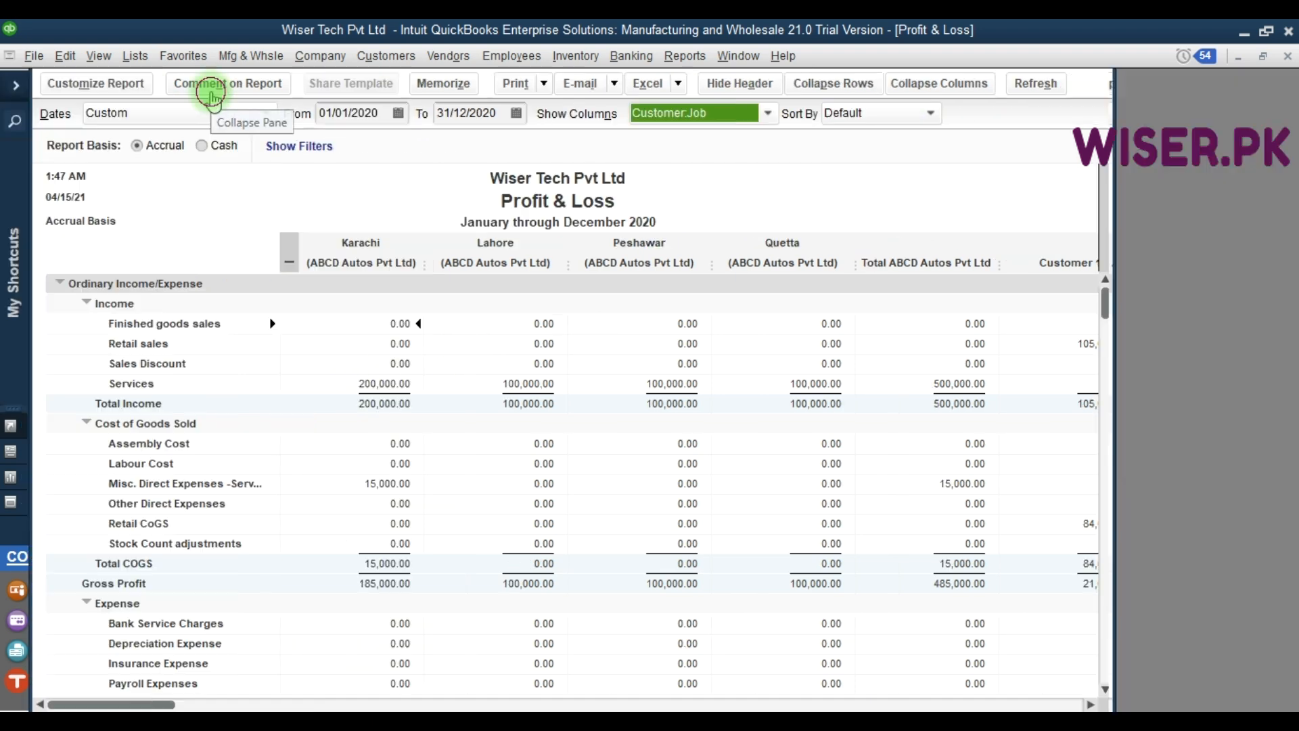
Show the report columns by sales rep and look over the income and cost figures for each rep
{"action": "left_click", "coordinate": [760, 113]}
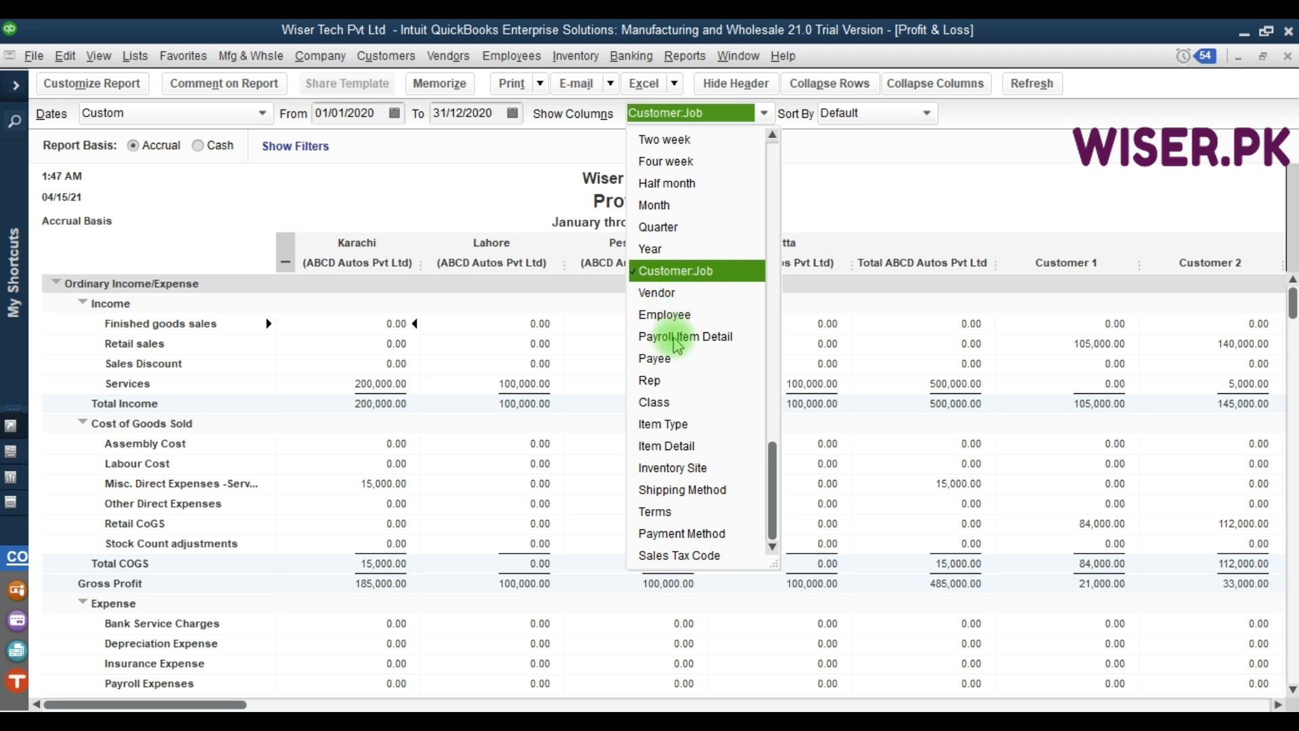
{"action": "left_click", "coordinate": [656, 381]}
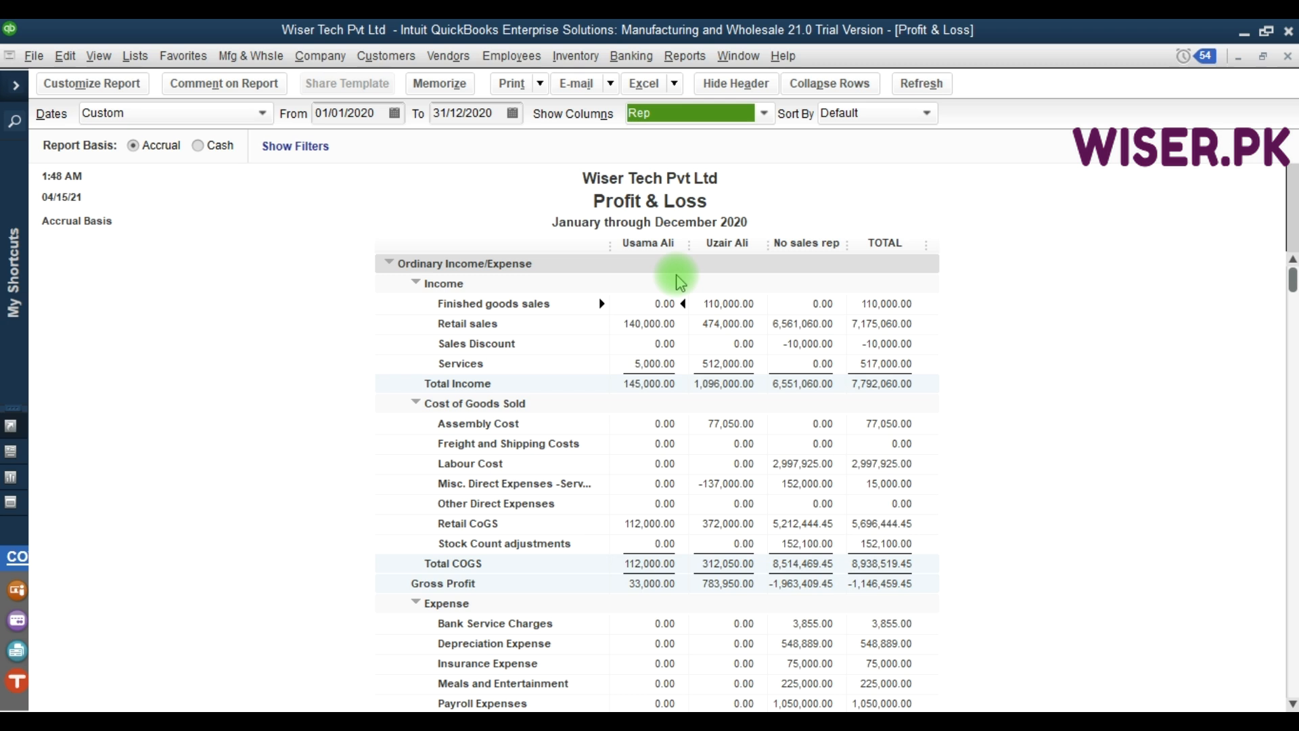
{"action": "key", "text": "F9"}
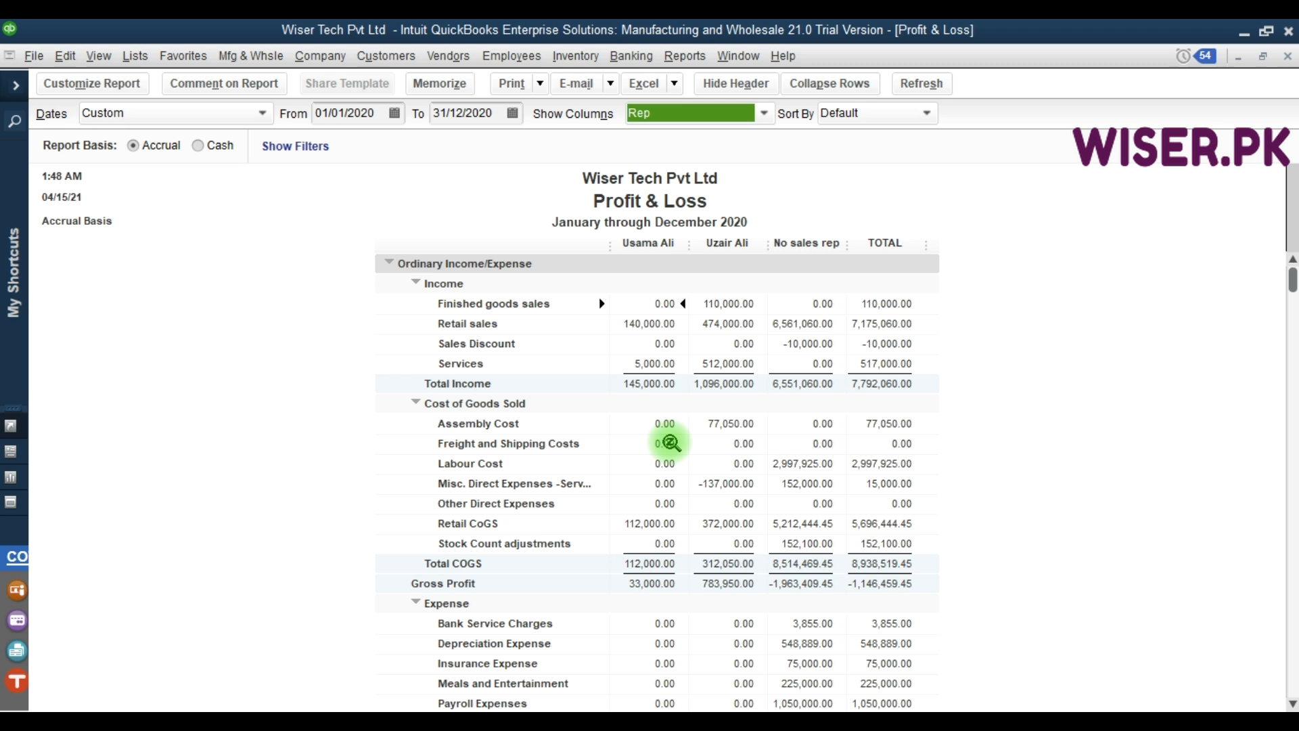
{"action": "left_click", "coordinate": [666, 483]}
{"action": "scroll", "coordinate": [666, 483], "scroll_direction": "down", "scroll_amount": 2}
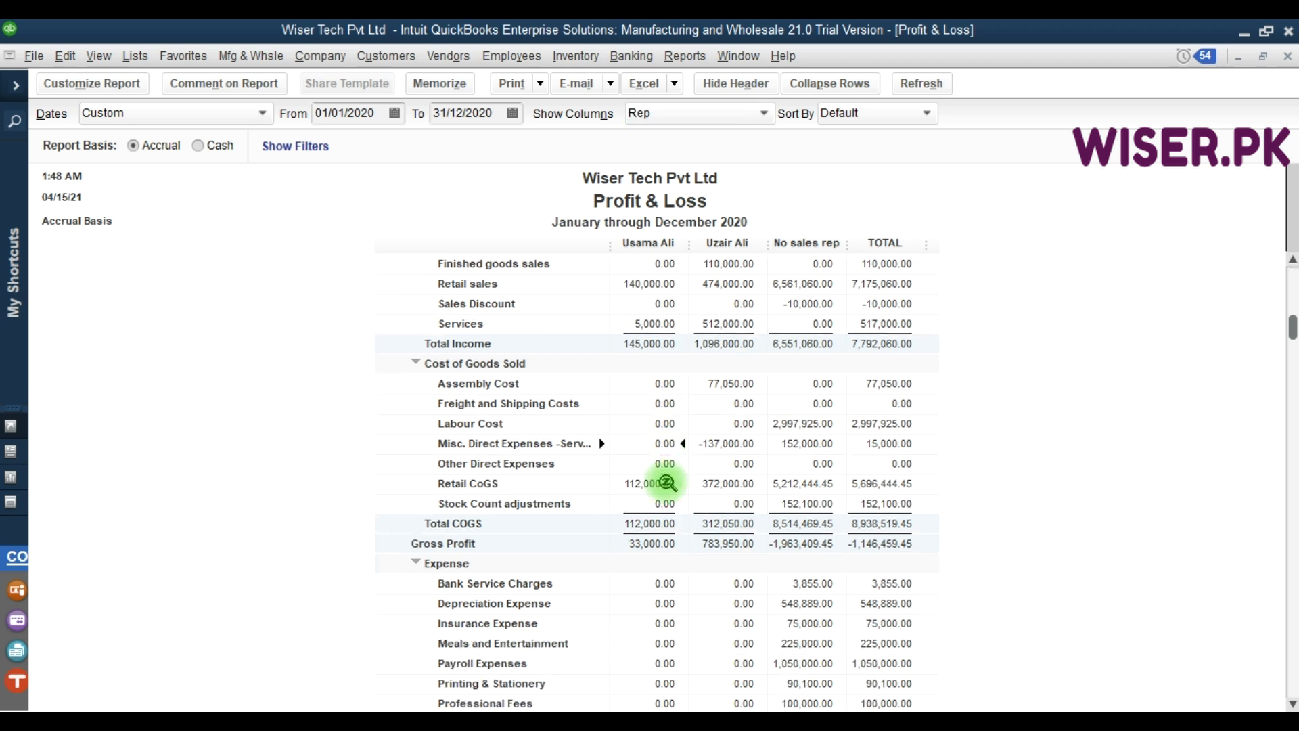
{"action": "scroll", "coordinate": [663, 558], "scroll_direction": "up", "scroll_amount": 2}
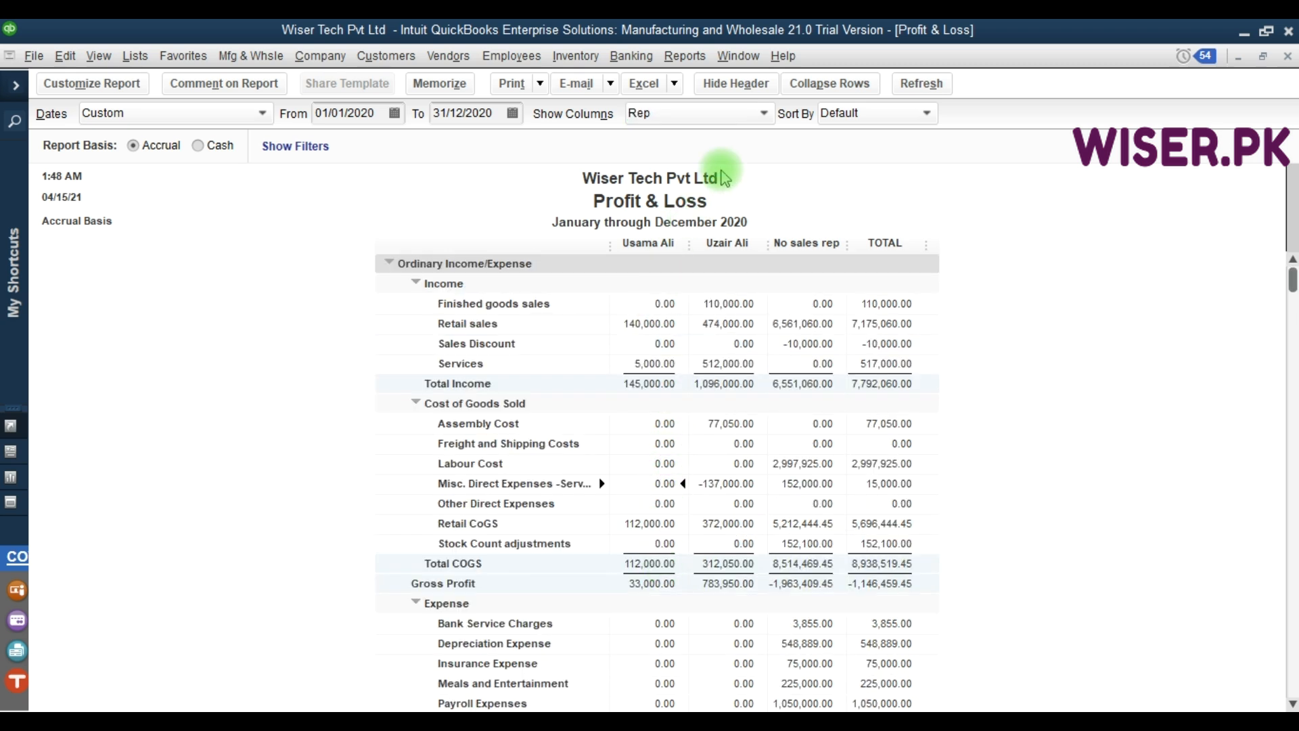
Show the report columns by class and locate Profit & Loss by Class among the Company & Financial reports
{"action": "left_click", "coordinate": [762, 115]}
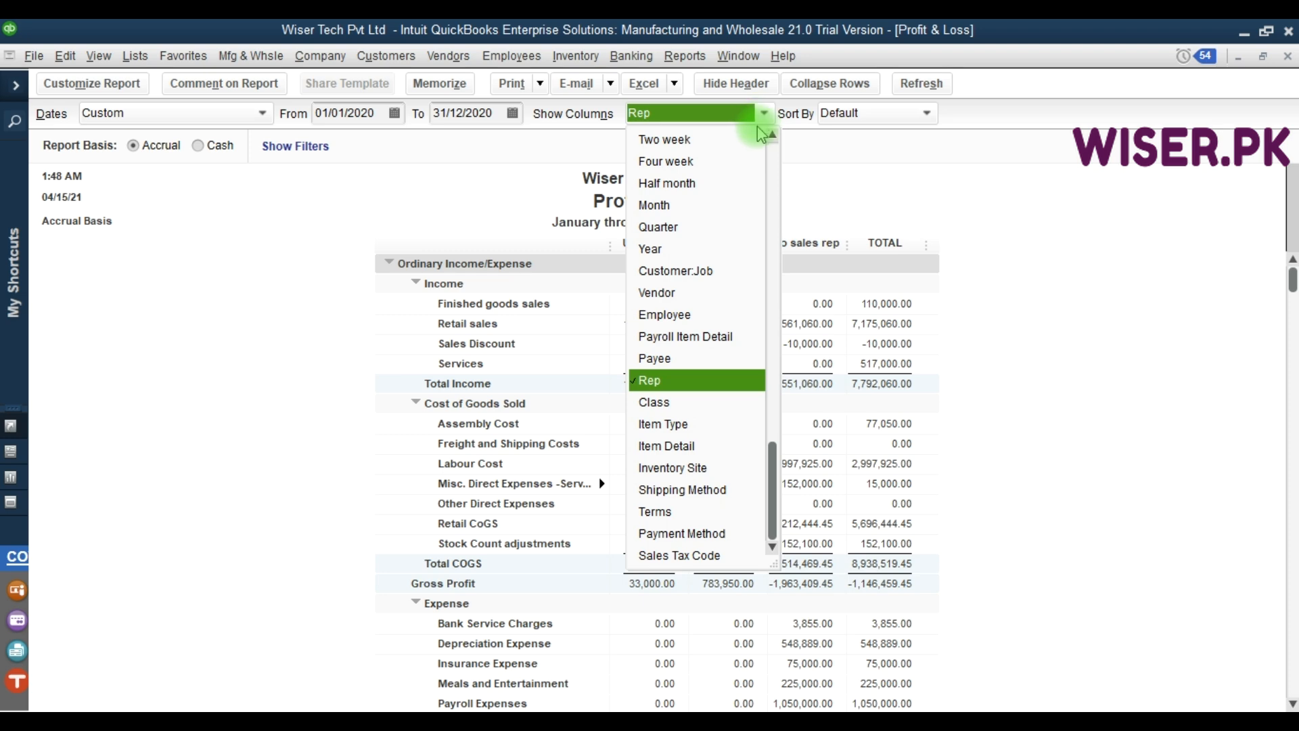
{"action": "left_click", "coordinate": [667, 402]}
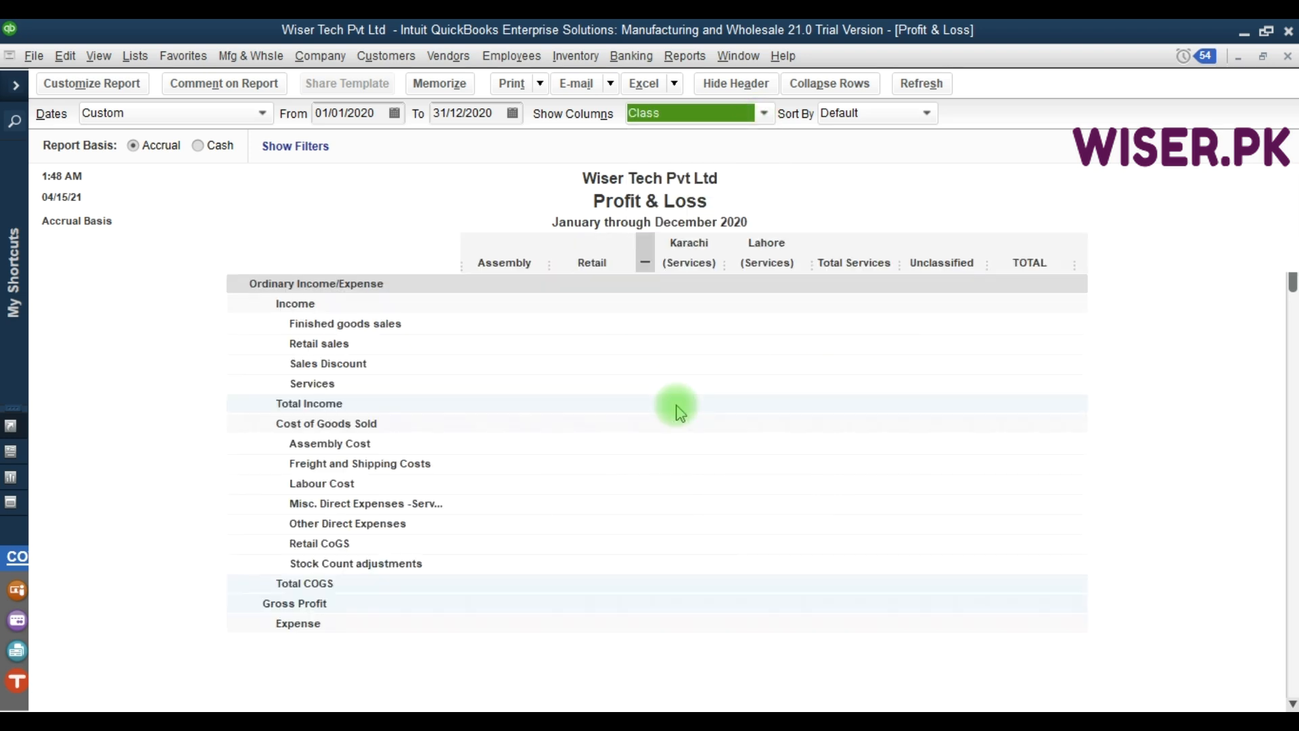
{"action": "left_click", "coordinate": [763, 113]}
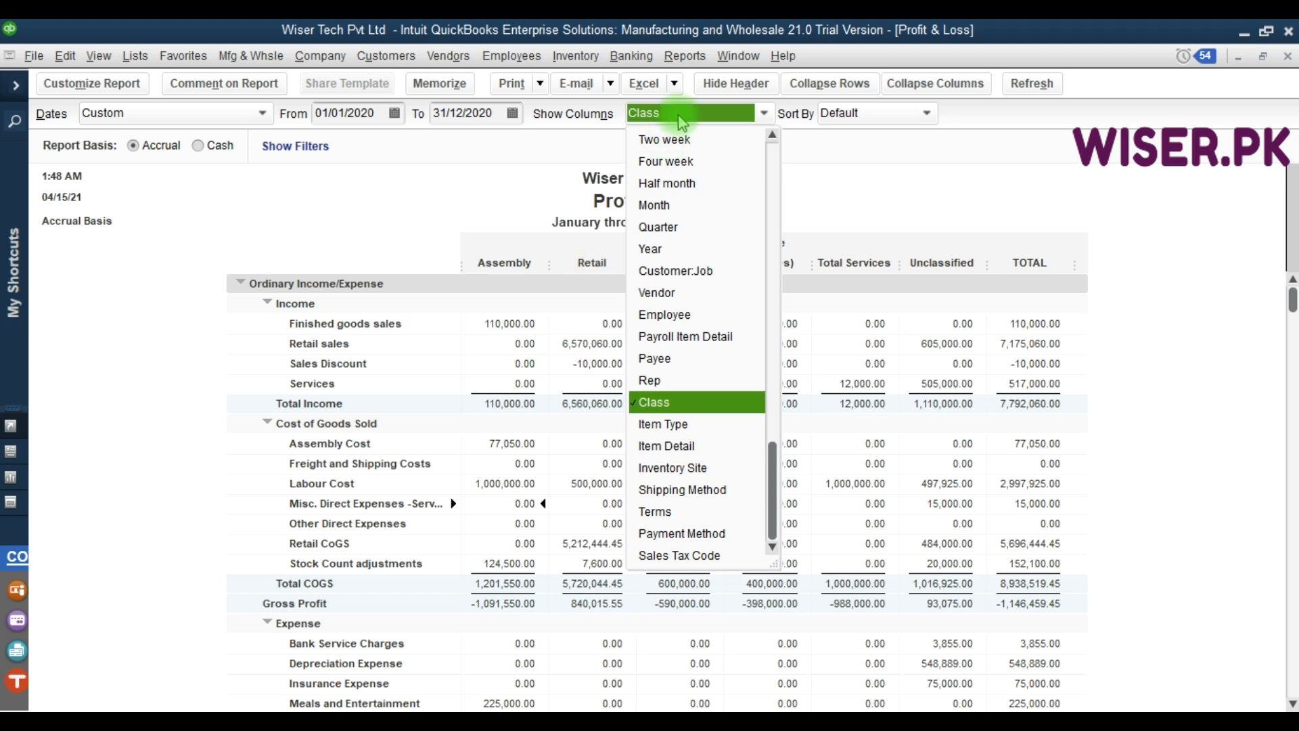
{"action": "left_click", "coordinate": [669, 65]}
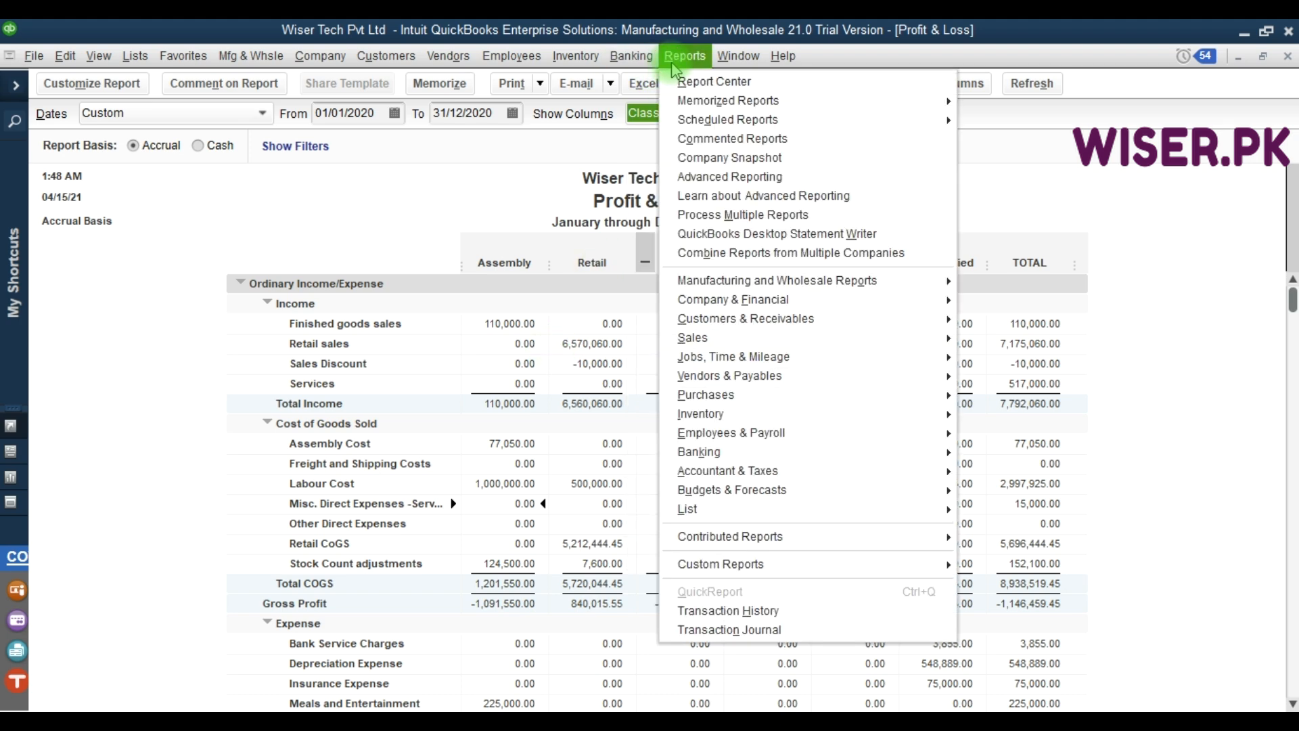
{"action": "mouse_move", "coordinate": [893, 302]}
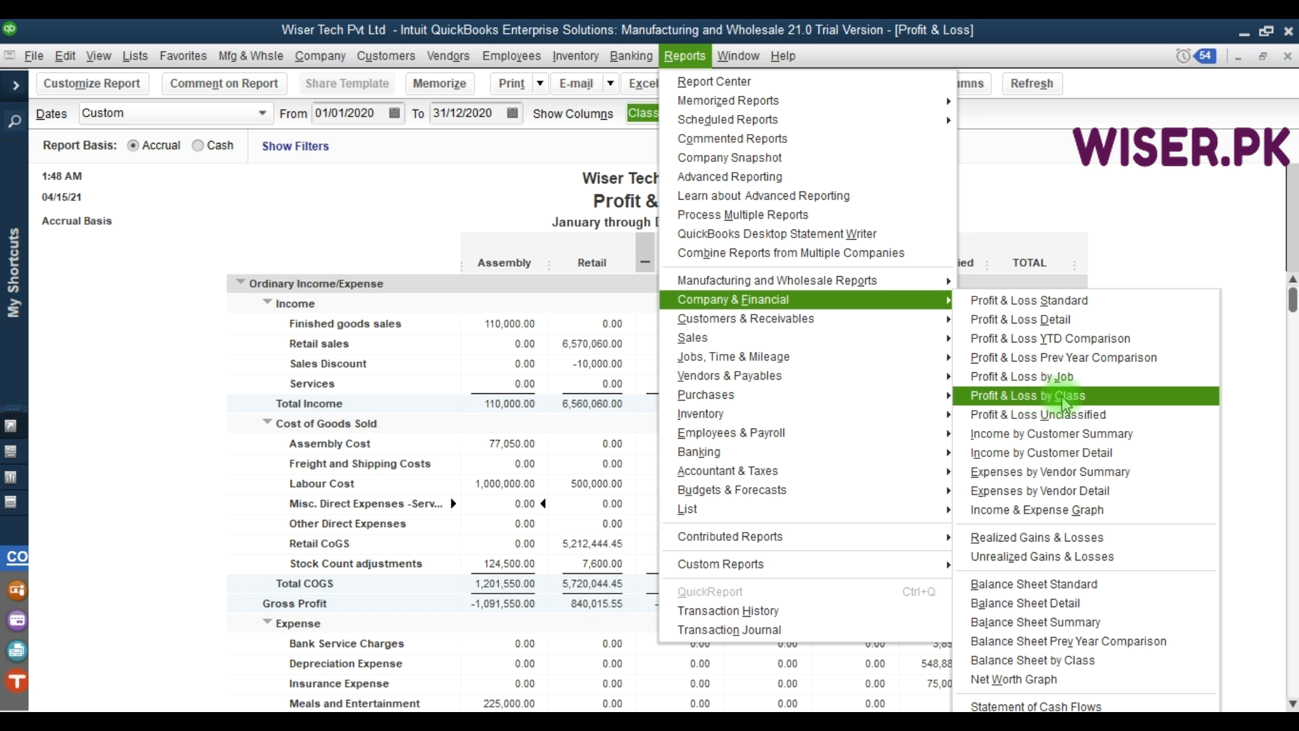
{"action": "left_click", "coordinate": [1027, 404]}
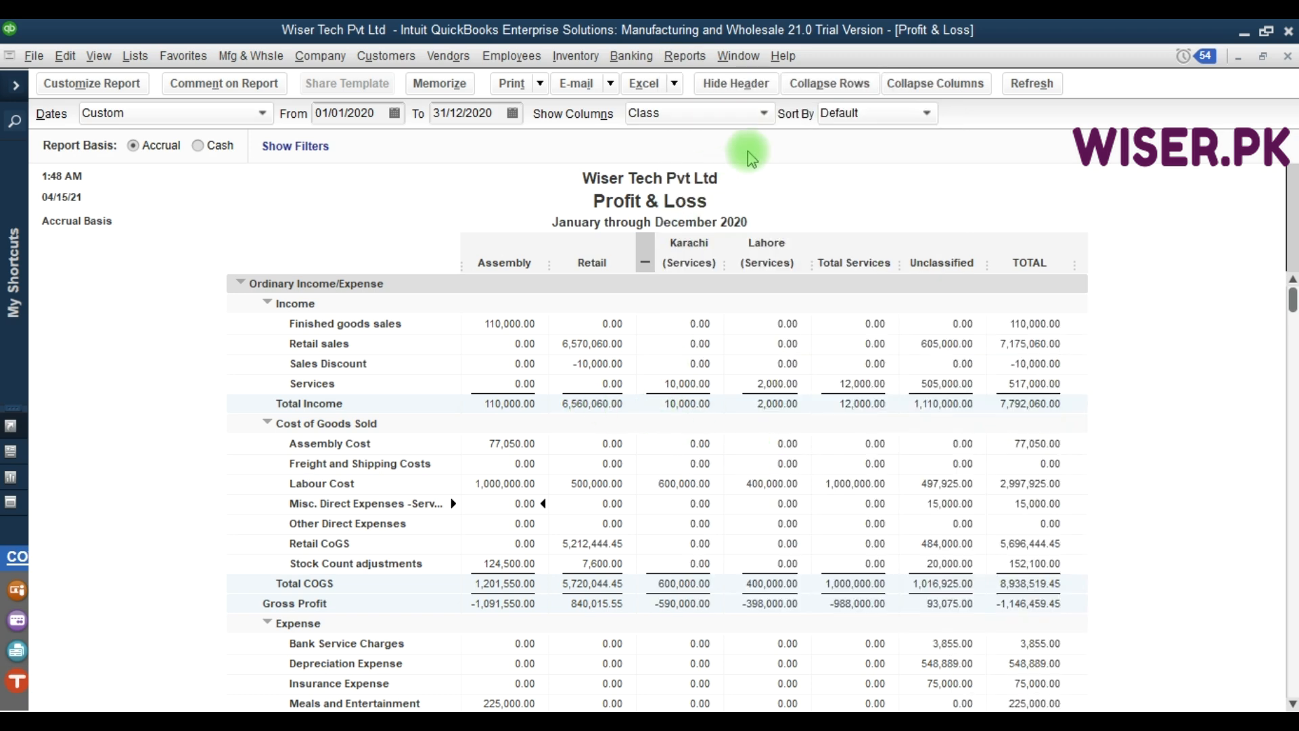
Show the Profit & Loss report columns by item type
{"action": "left_click", "coordinate": [765, 114]}
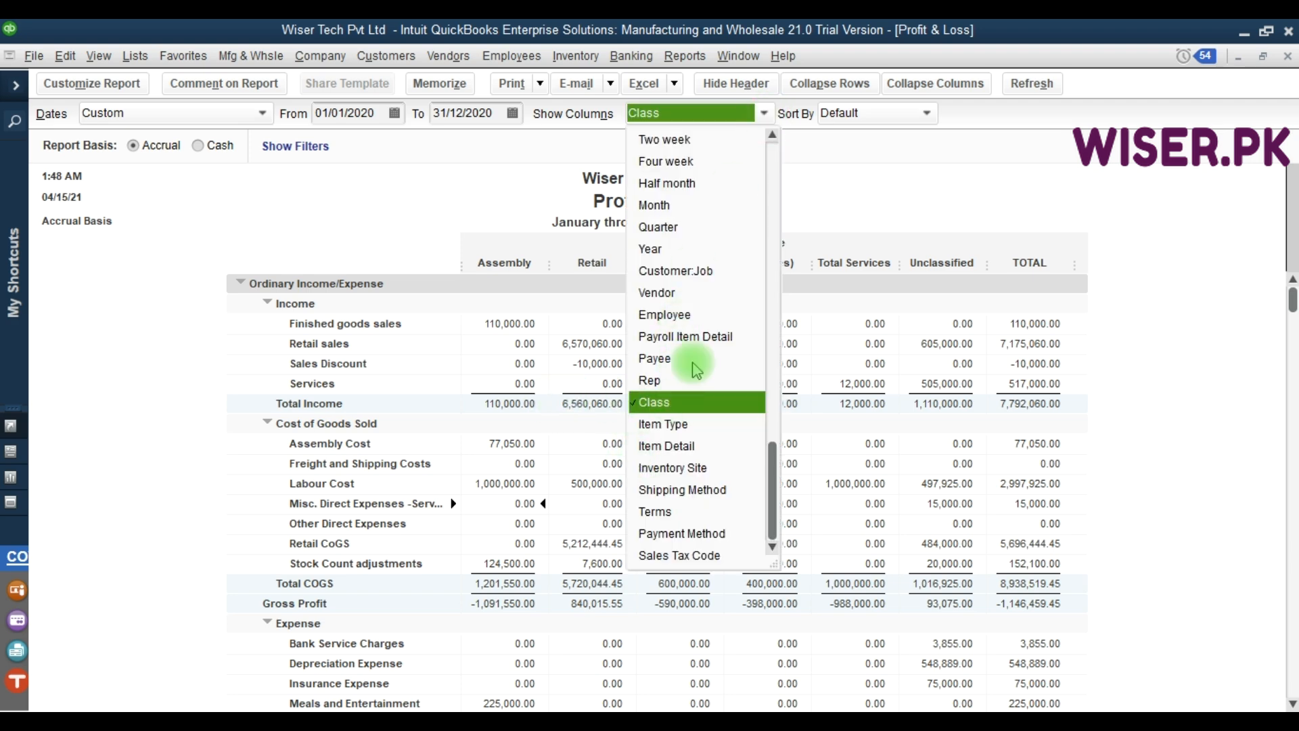
{"action": "left_click", "coordinate": [684, 428]}
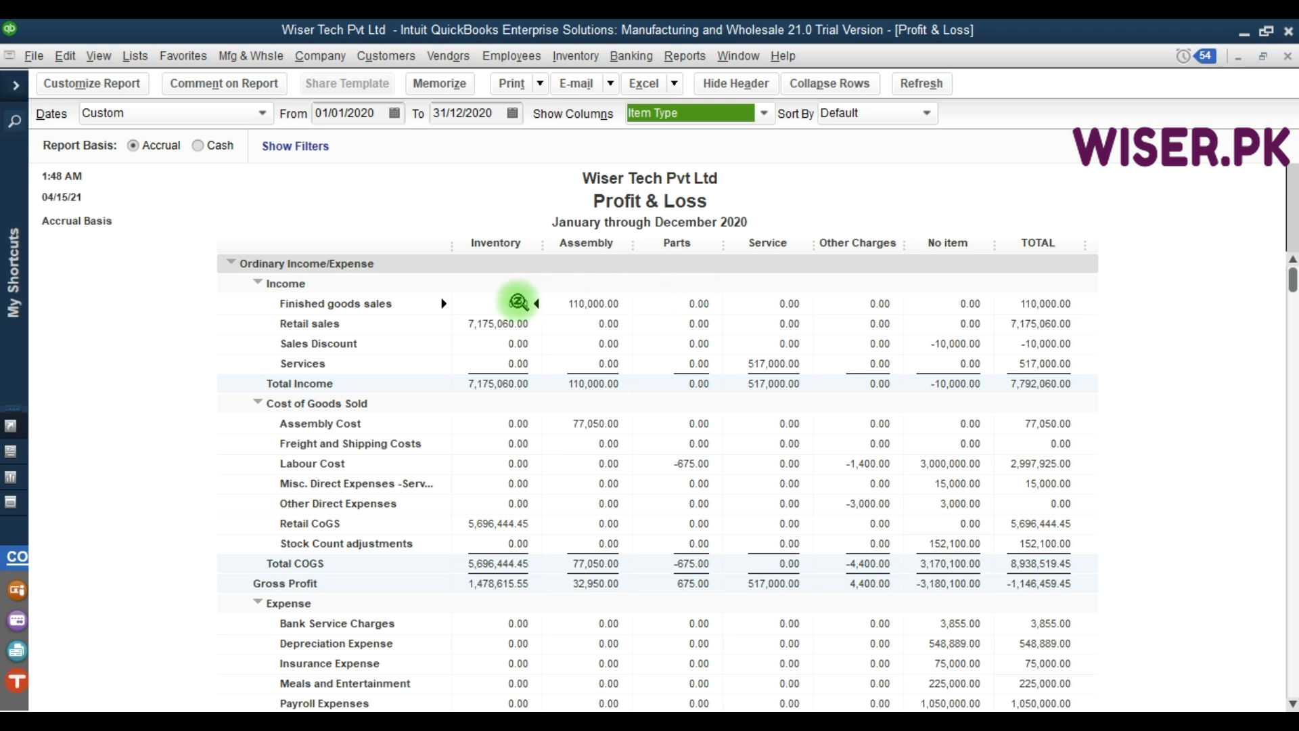
Show the Profit & Loss report columns by Terms and collapse the Income section
{"action": "left_click", "coordinate": [762, 115]}
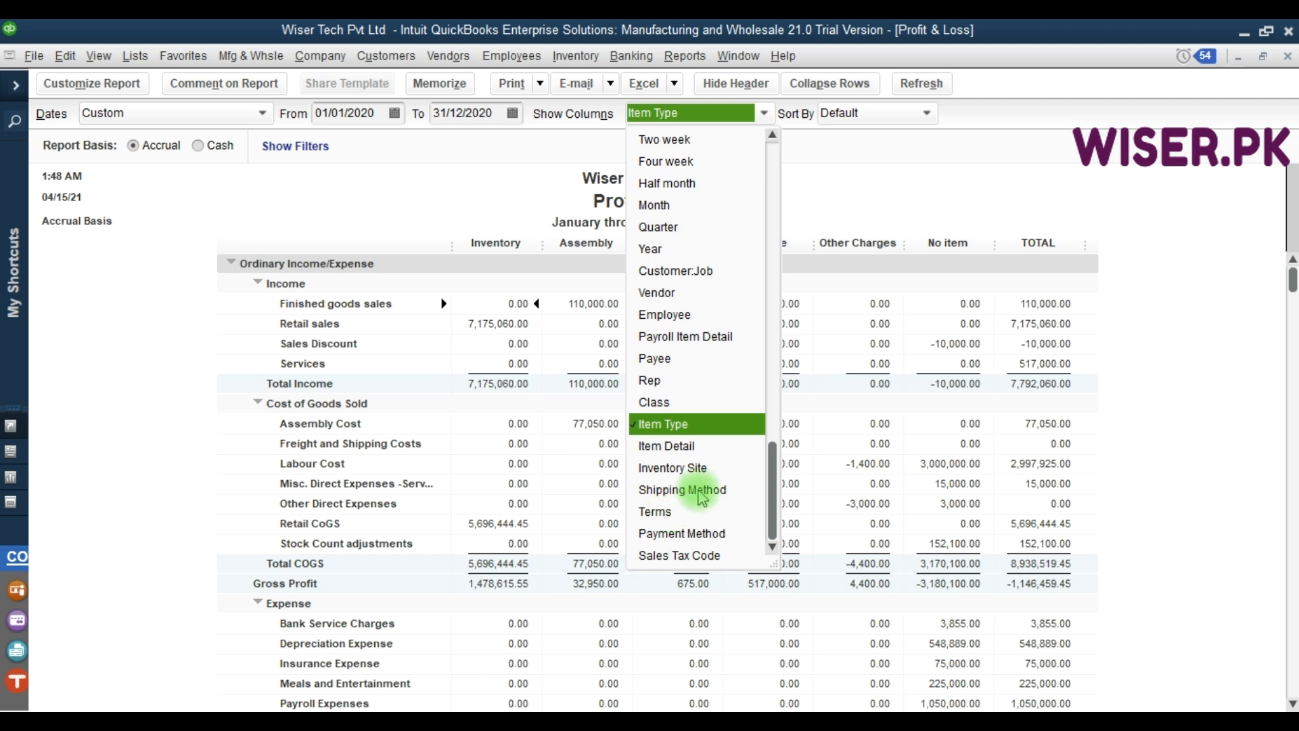
{"action": "left_click", "coordinate": [662, 516]}
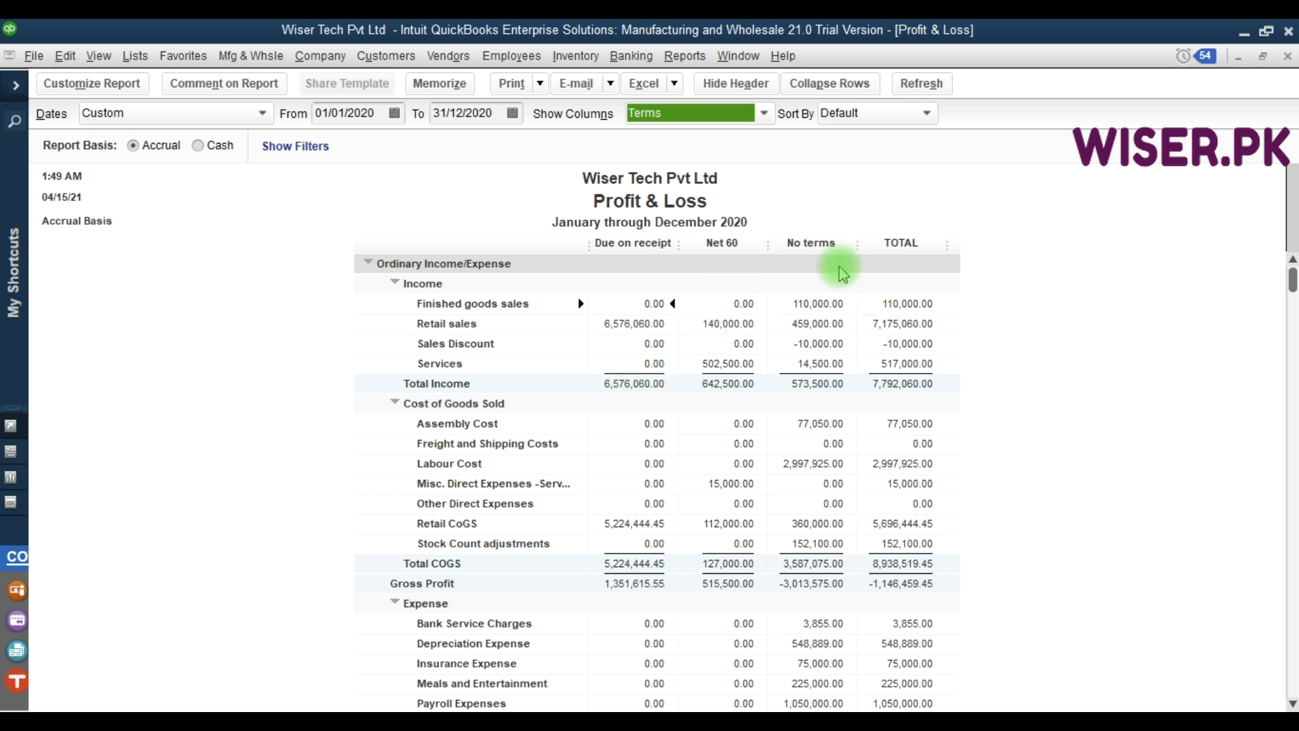
{"action": "left_click", "coordinate": [820, 501]}
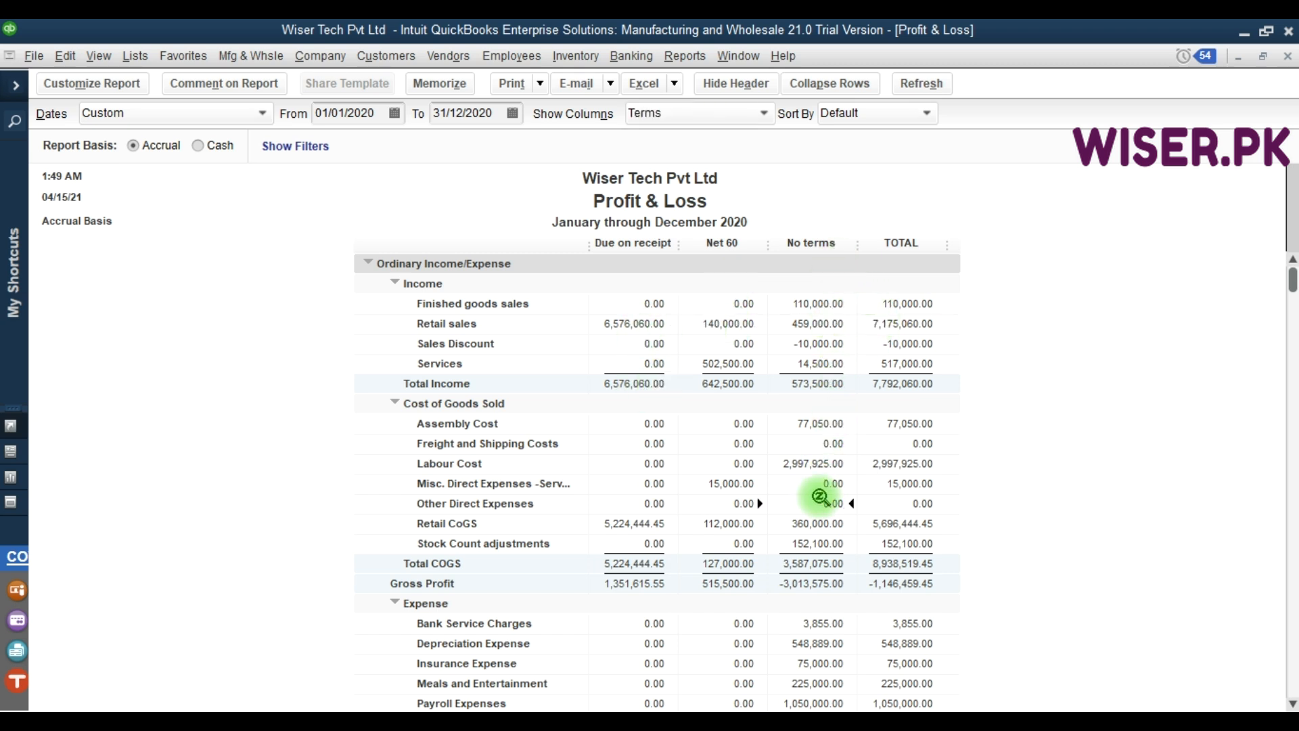
{"action": "key", "text": "F9"}
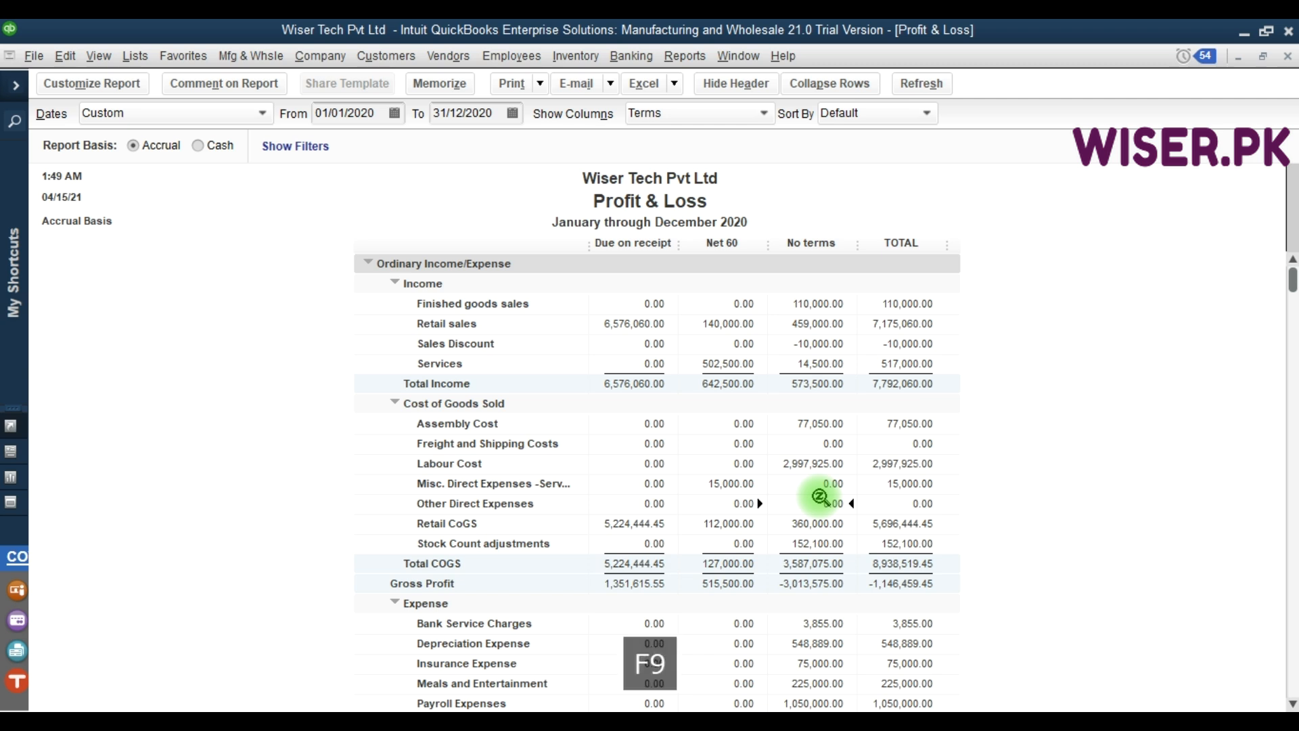
{"action": "left_click", "coordinate": [732, 115]}
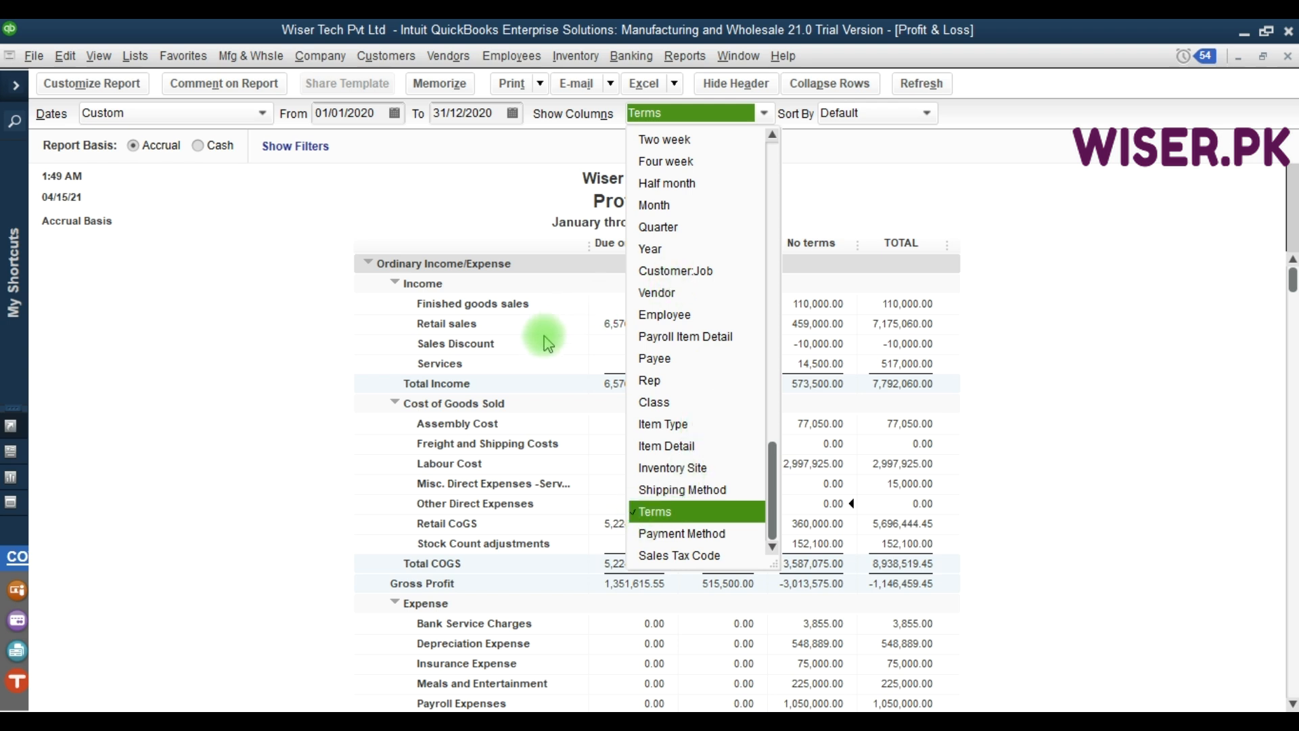
{"action": "double_click", "coordinate": [504, 282]}
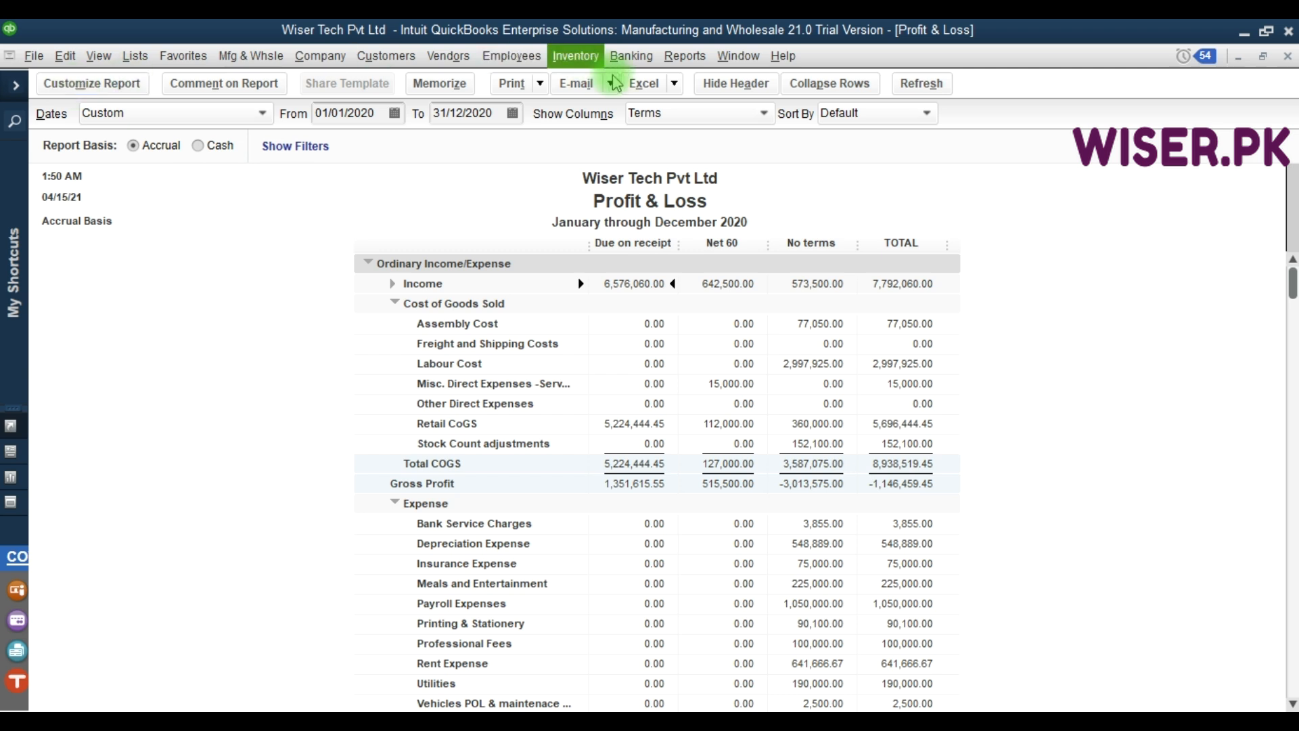
Set the report columns back to Total only
{"action": "left_click", "coordinate": [690, 115]}
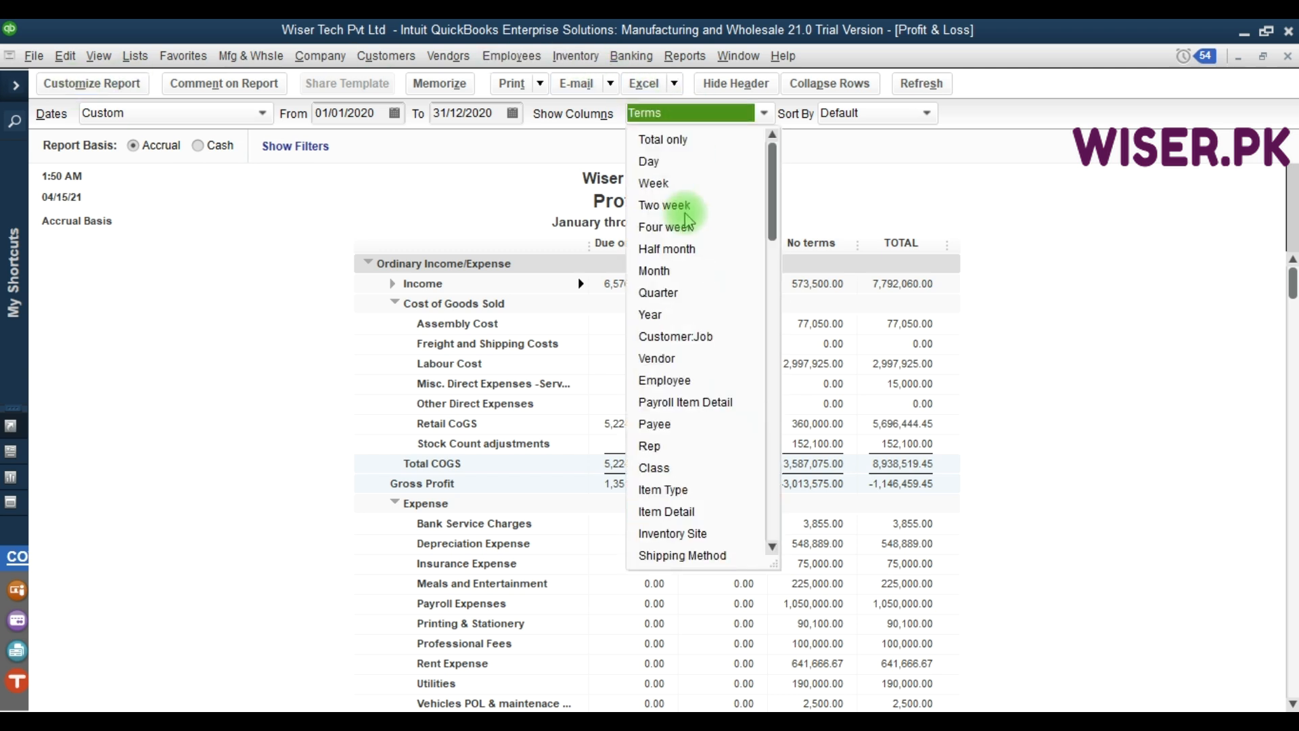
{"action": "left_click", "coordinate": [670, 139]}
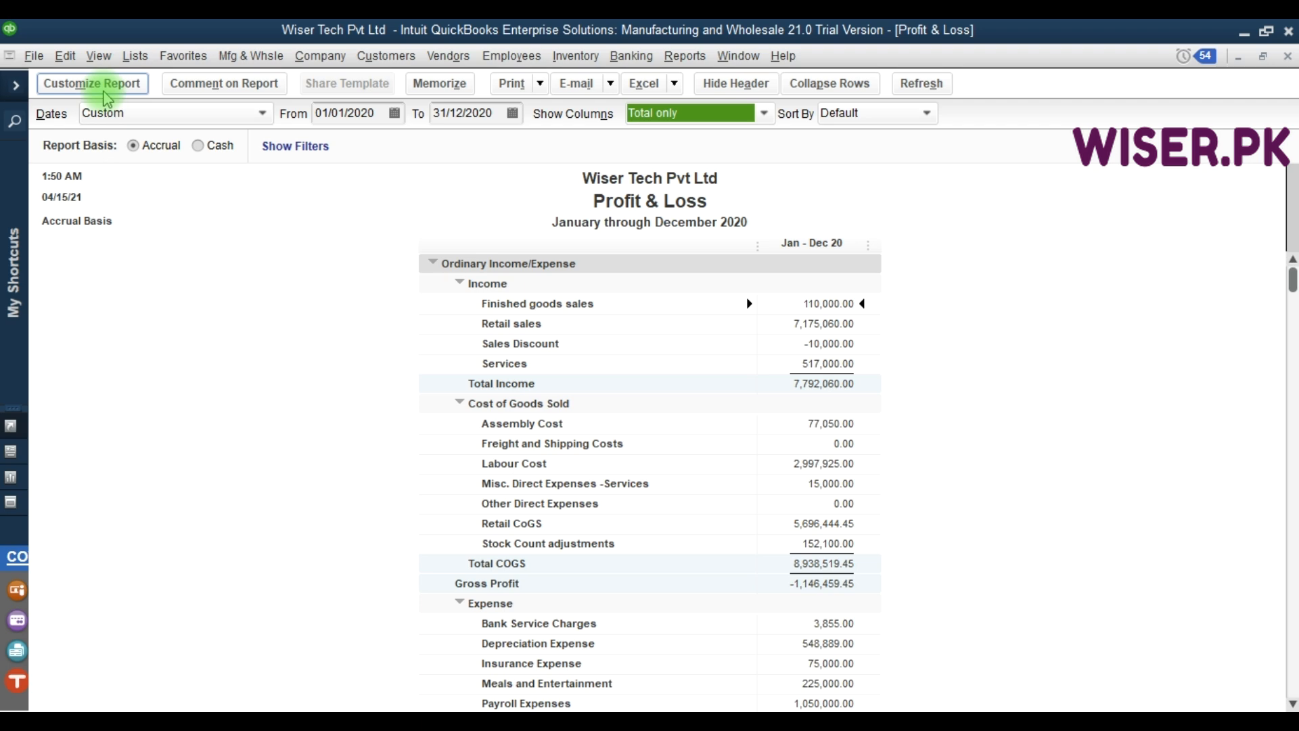
Open the report customization and look over the header and footer settings, including the company name and report title fields
{"action": "left_click", "coordinate": [104, 95]}
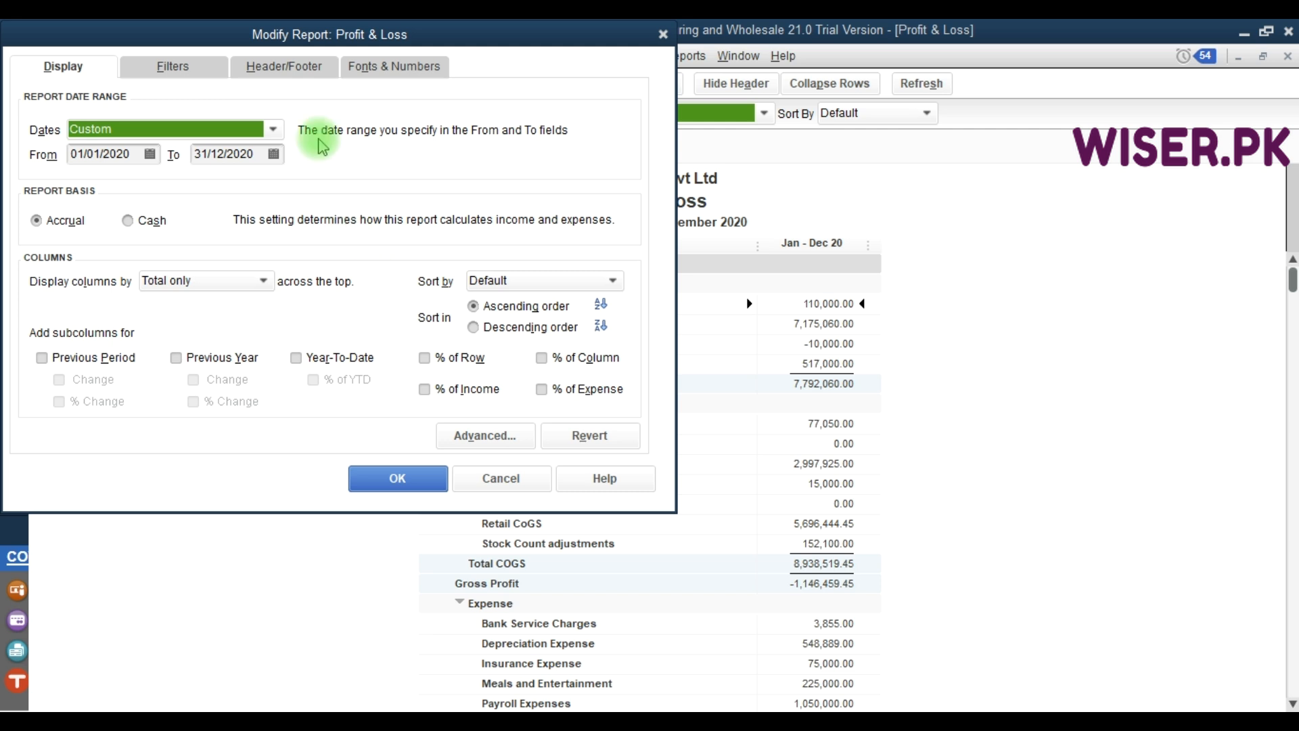
{"action": "key", "text": "F8"}
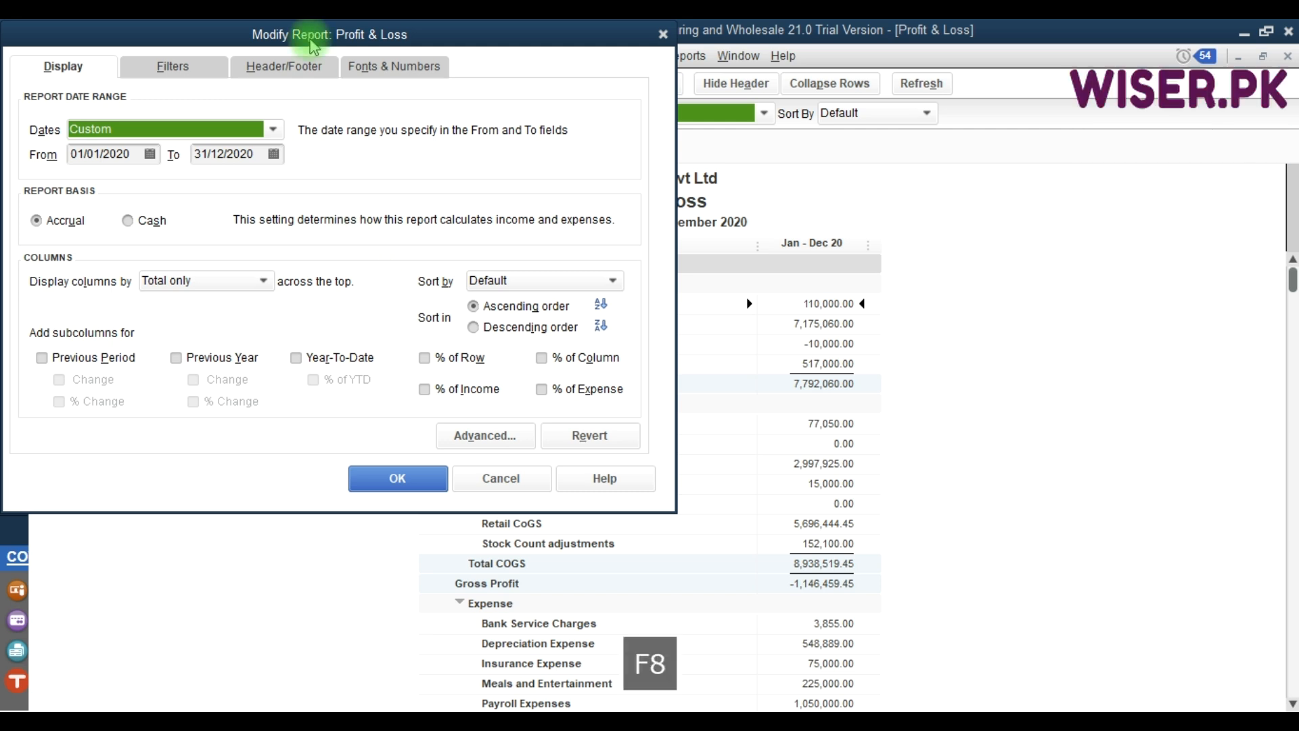
{"action": "key", "text": "F9"}
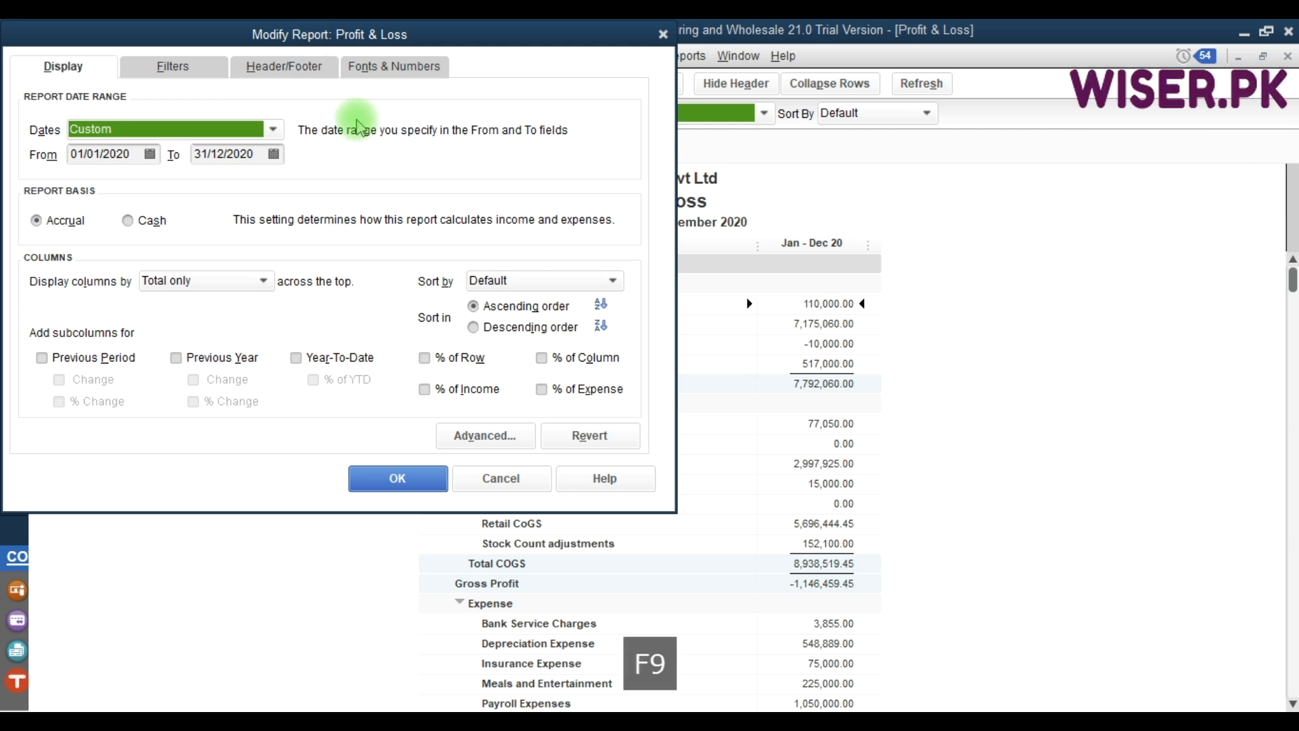
{"action": "left_click", "coordinate": [271, 67]}
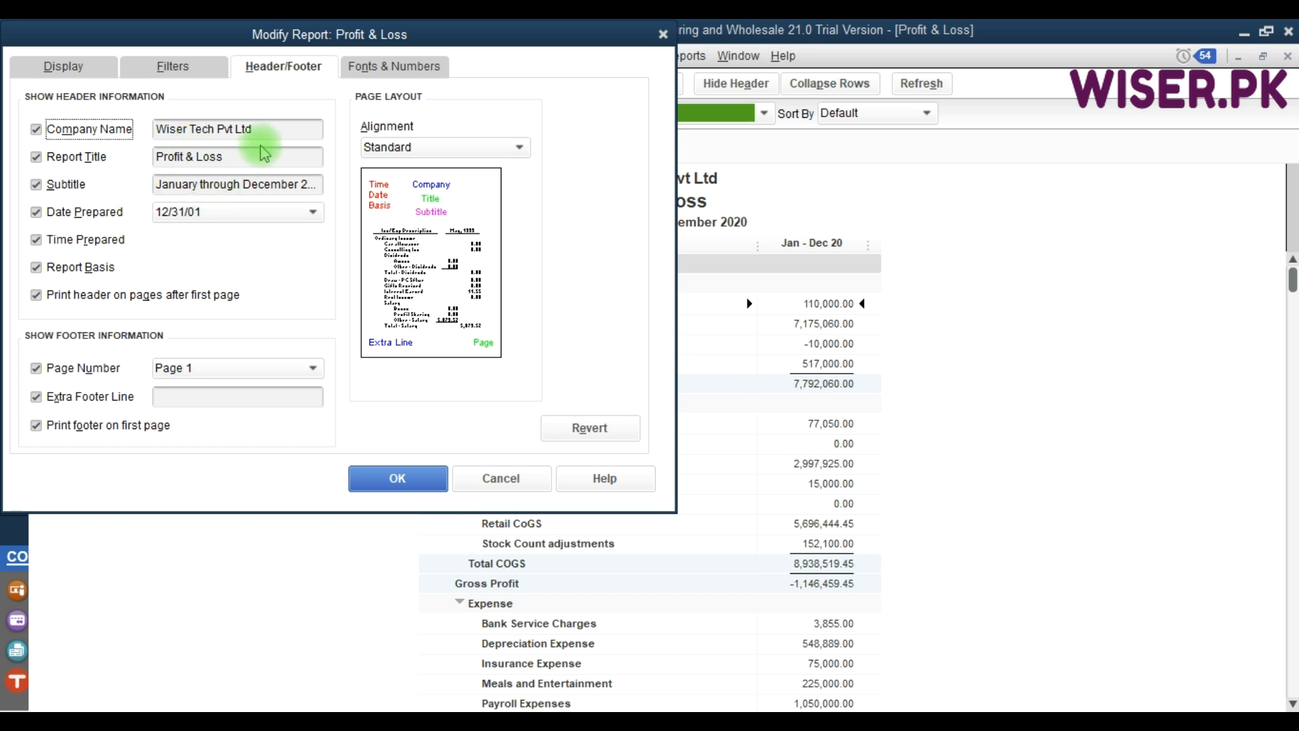
{"action": "left_click", "coordinate": [269, 128]}
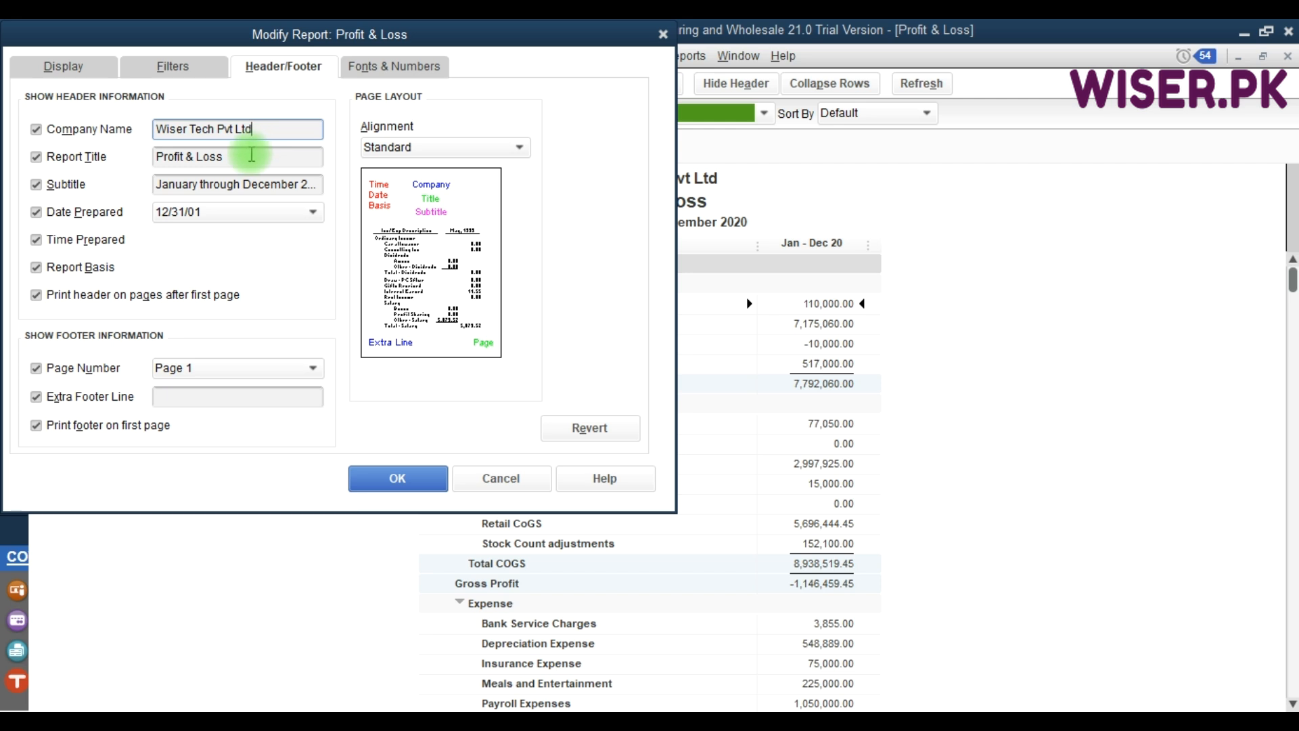
{"action": "left_click", "coordinate": [253, 155]}
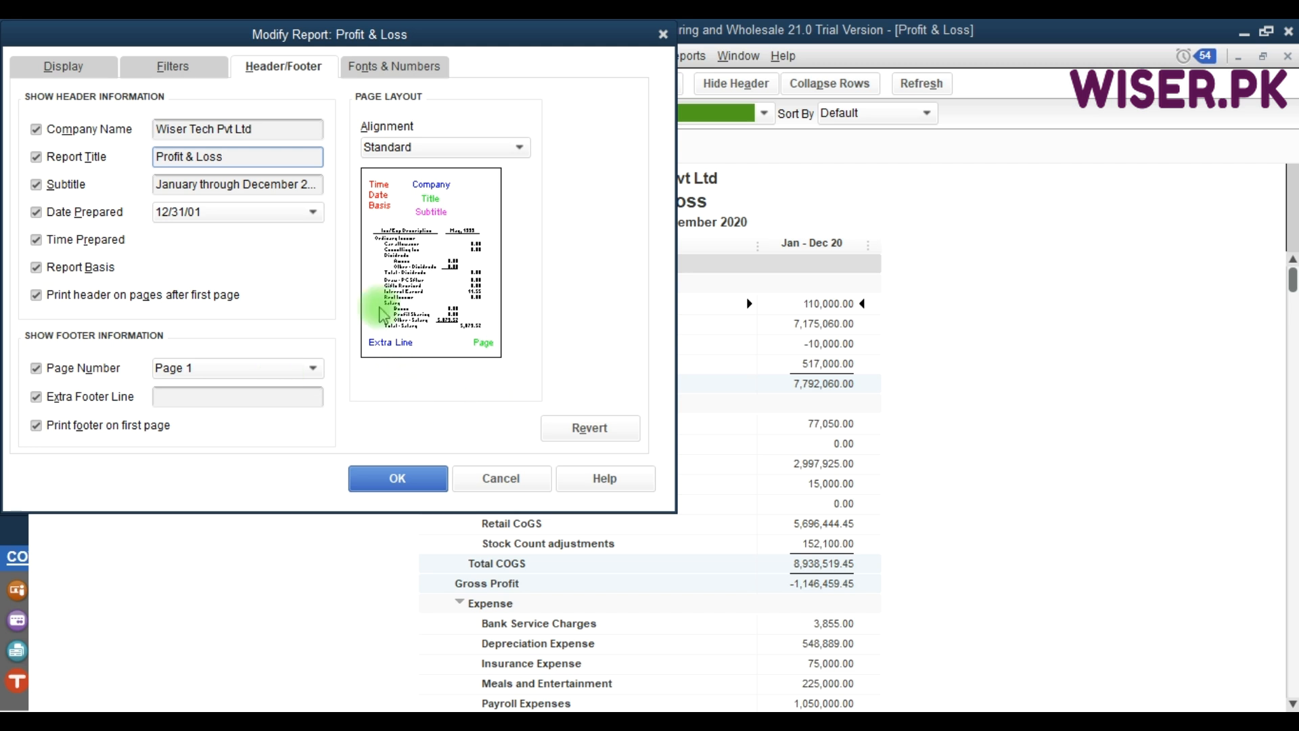
Set the header and footer page layout alignment to Right and apply it to the report
{"action": "left_click", "coordinate": [437, 148]}
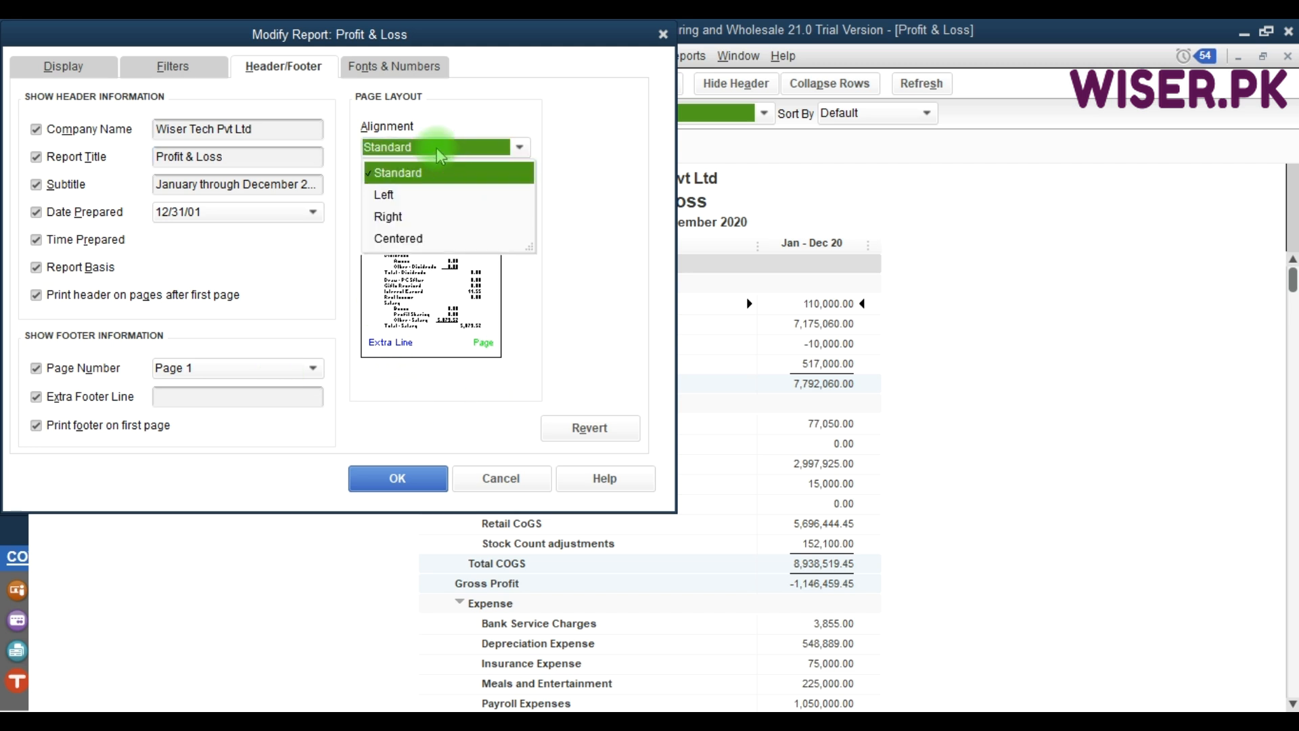
{"action": "left_click", "coordinate": [437, 149]}
{"action": "left_click", "coordinate": [437, 149]}
{"action": "left_click", "coordinate": [386, 216]}
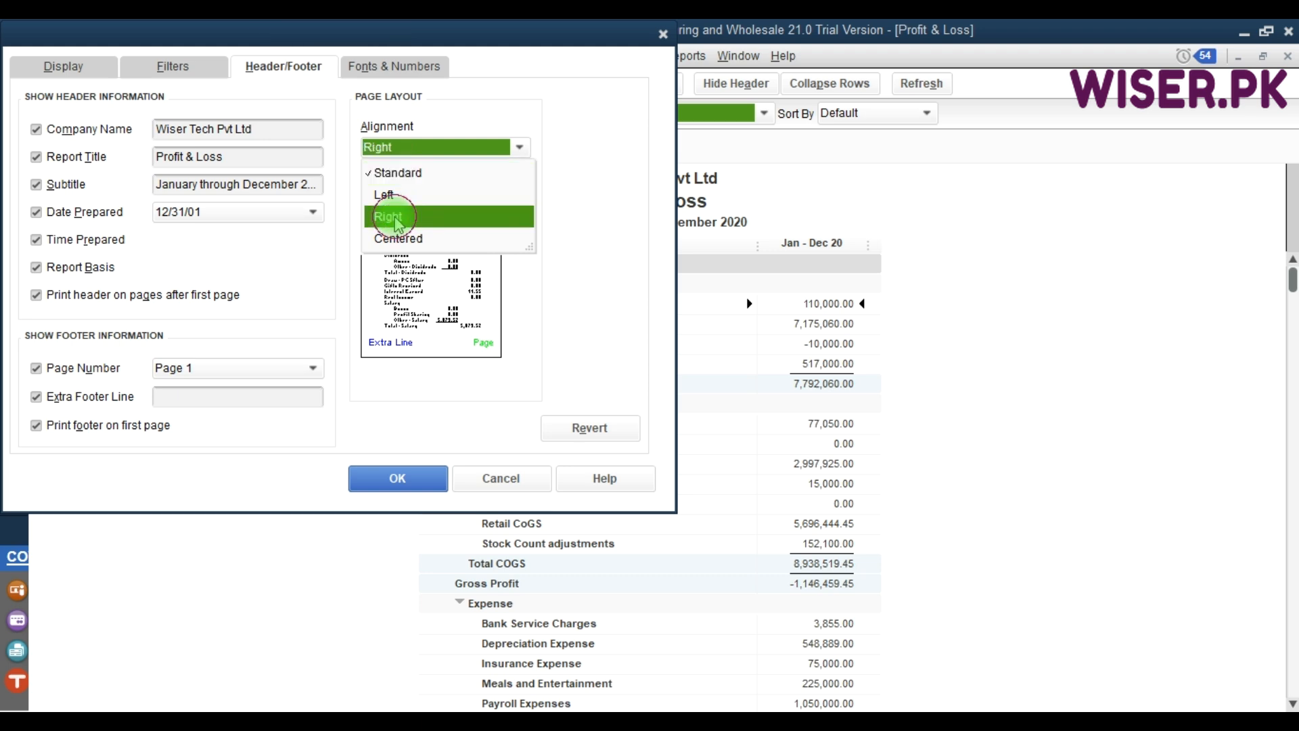
{"action": "left_click", "coordinate": [399, 472]}
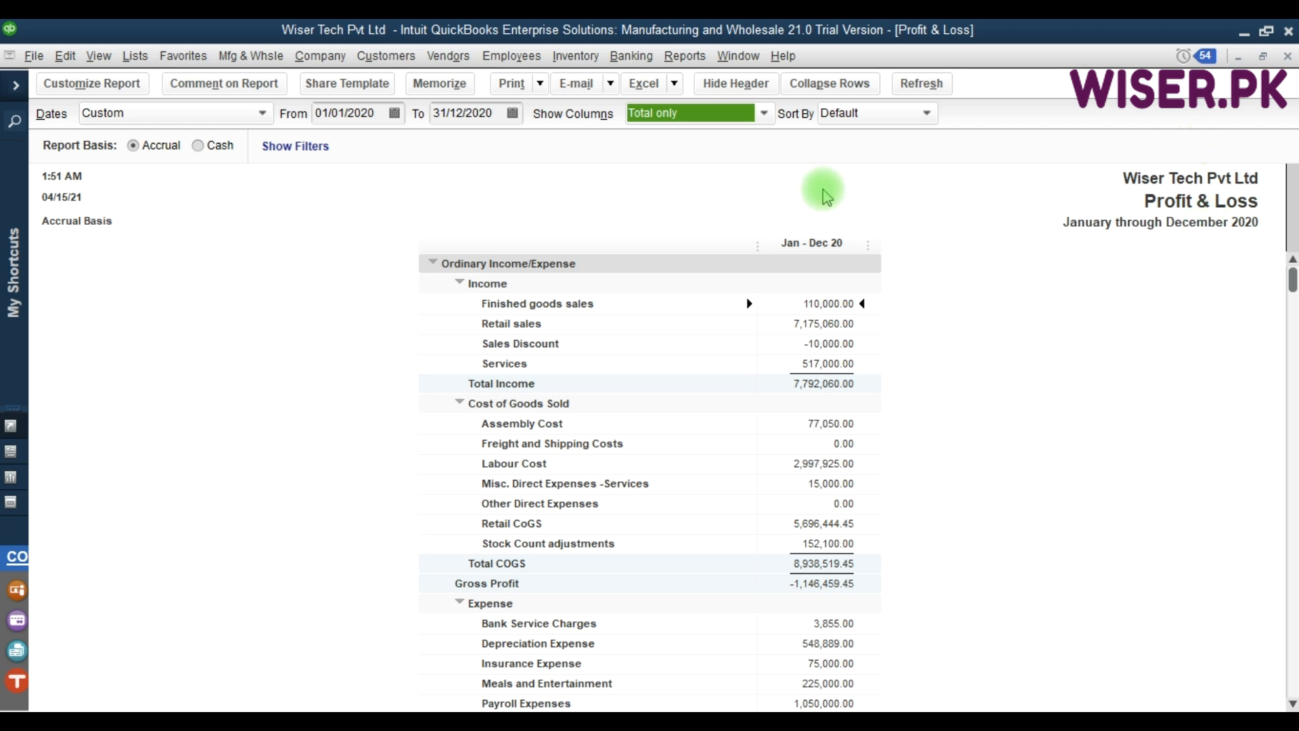
Return the header and footer page layout alignment to Standard and apply it to the report
{"action": "left_click", "coordinate": [92, 84]}
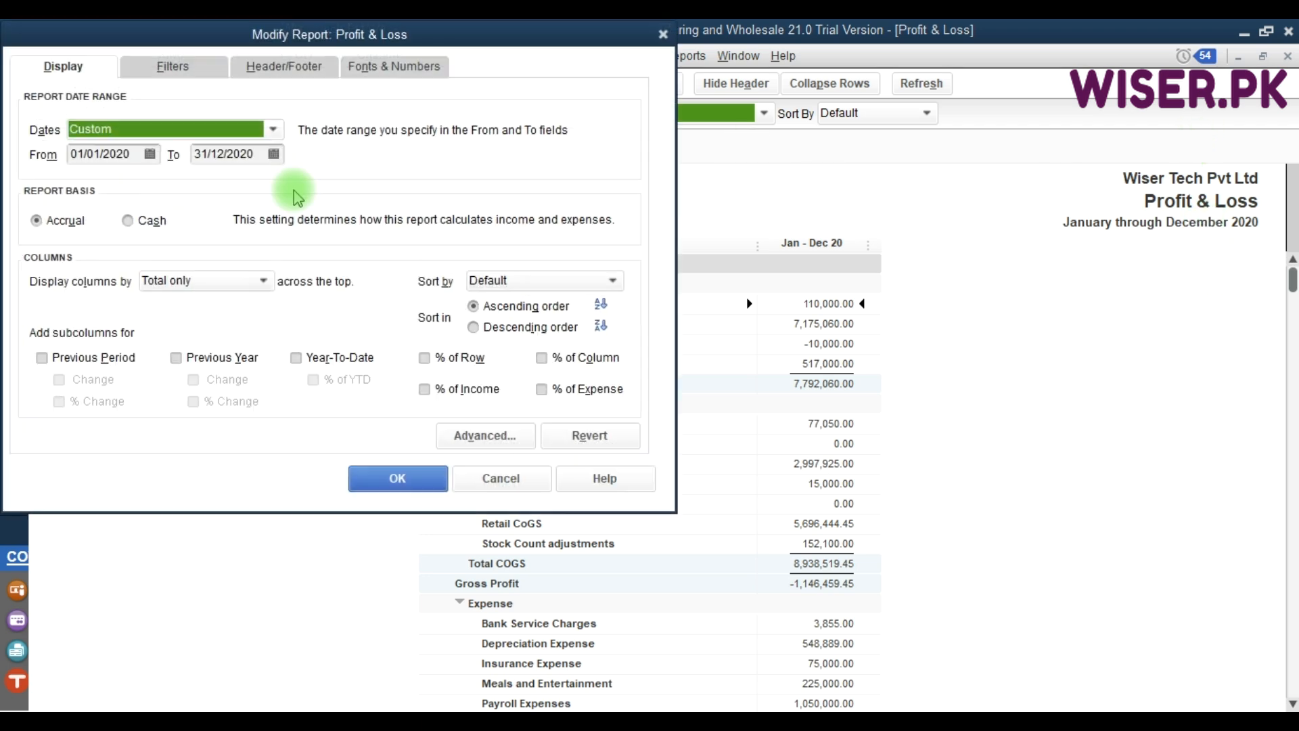
{"action": "left_click", "coordinate": [288, 66]}
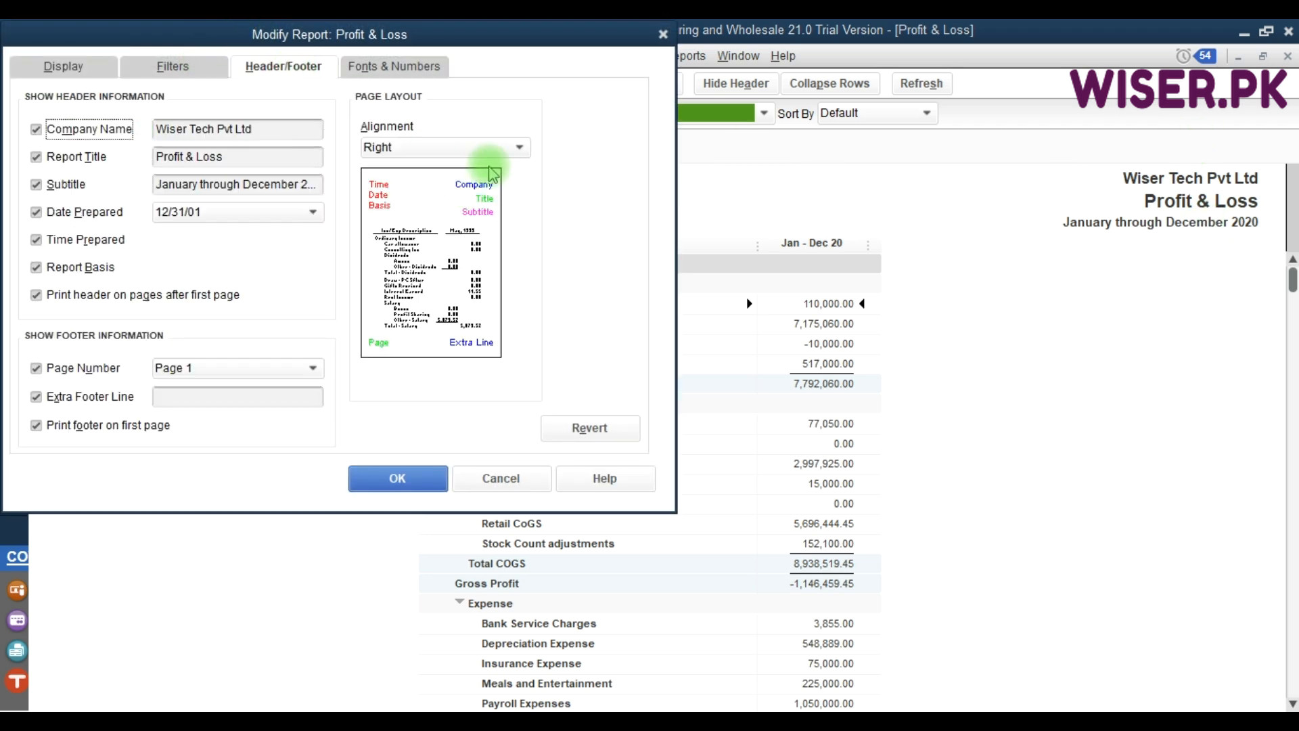
{"action": "left_click", "coordinate": [516, 145]}
{"action": "left_click", "coordinate": [389, 171]}
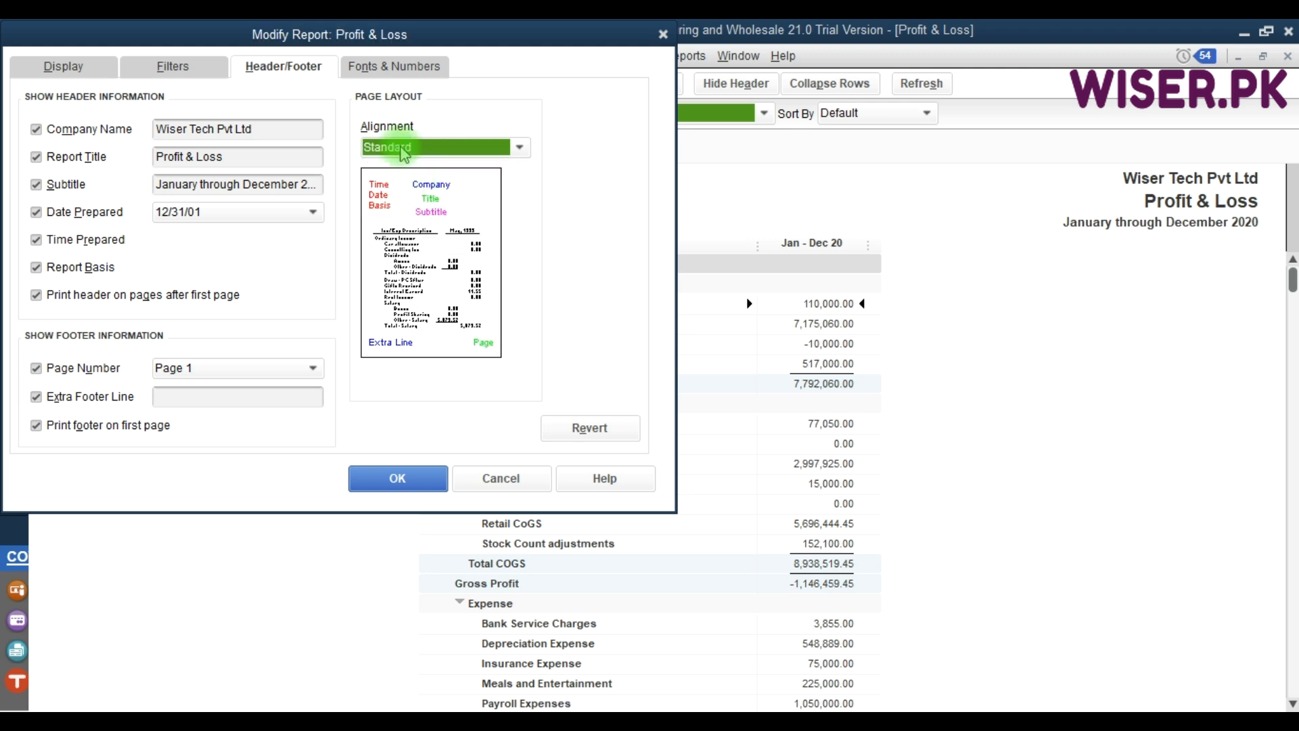
{"action": "left_click", "coordinate": [397, 478]}
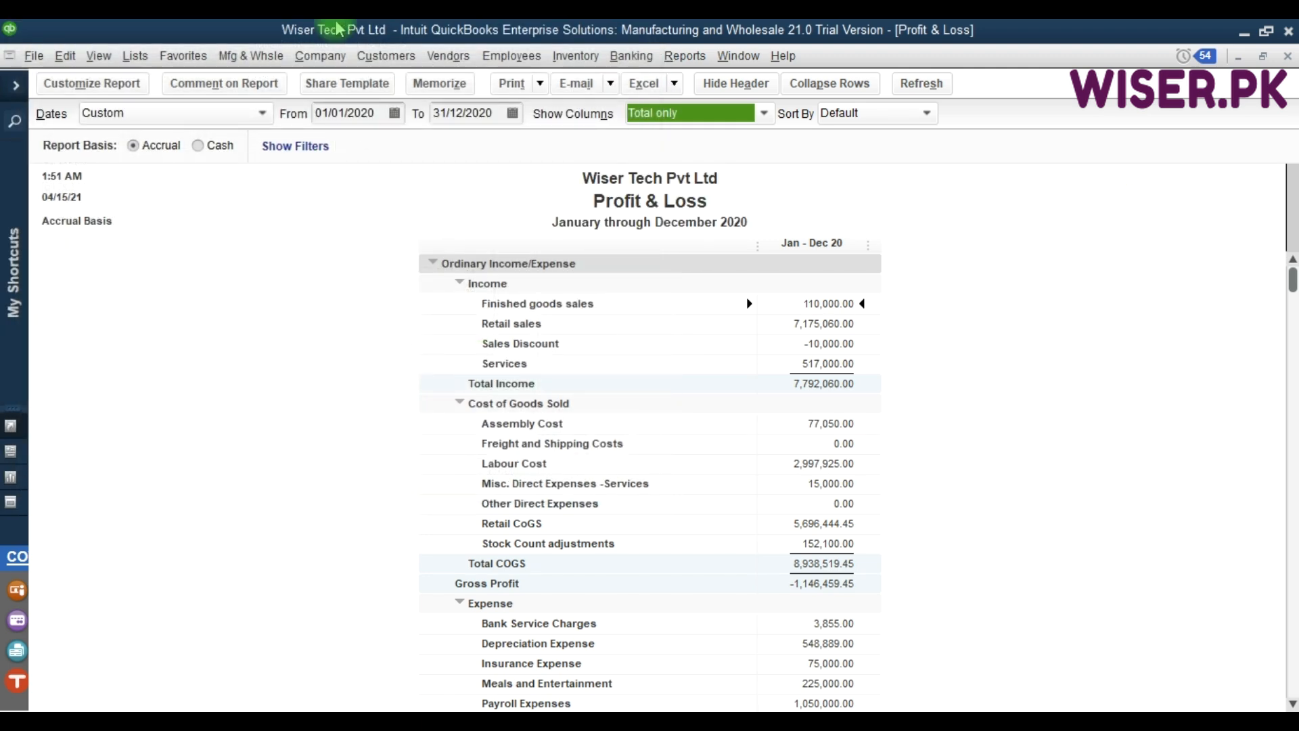
Examine the font, style and color choices for the report's row labels, and leave the font settings without saving
{"action": "left_click", "coordinate": [115, 82]}
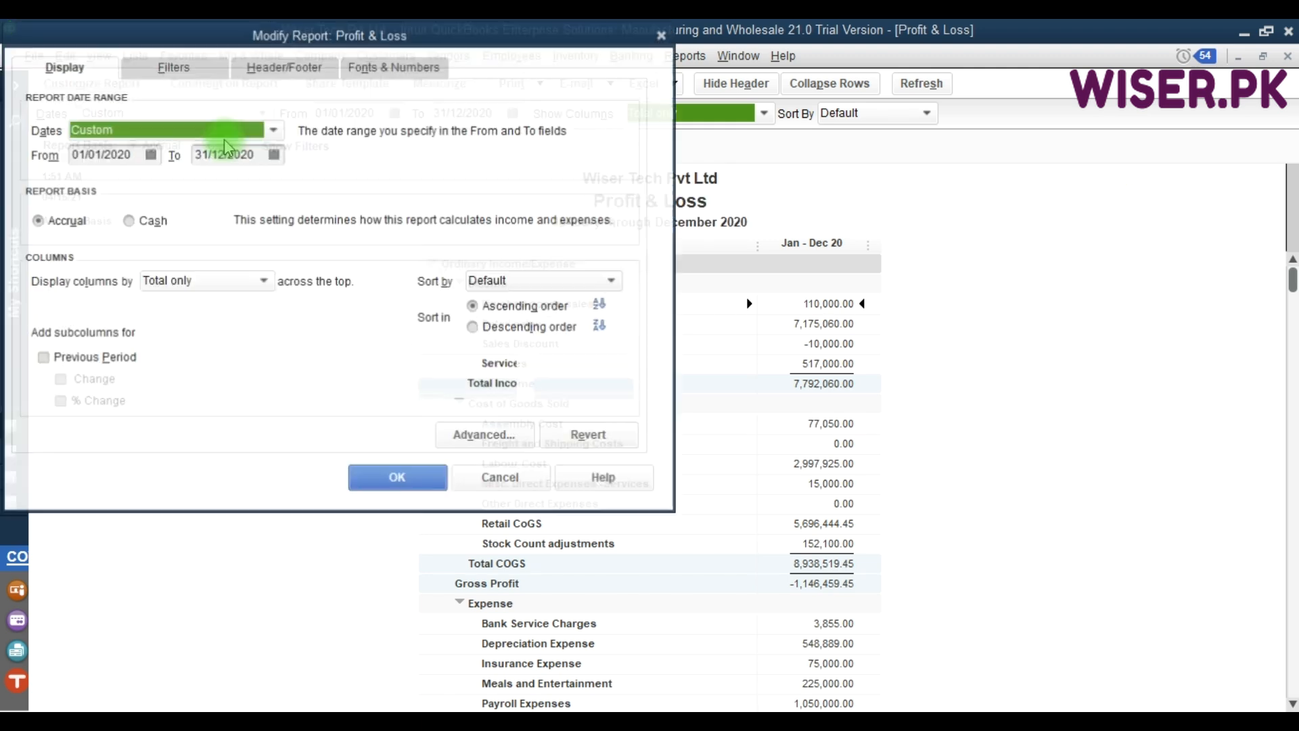
{"action": "left_click", "coordinate": [396, 66]}
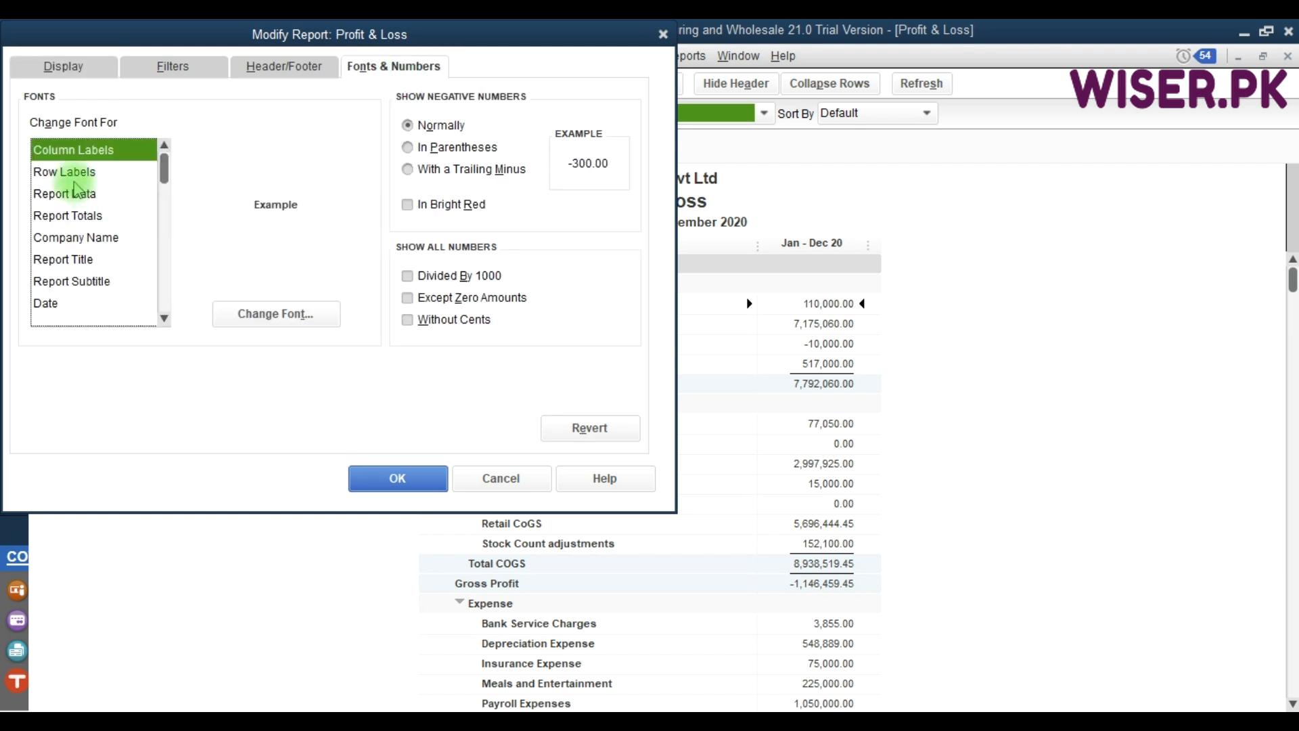
{"action": "left_click", "coordinate": [82, 174]}
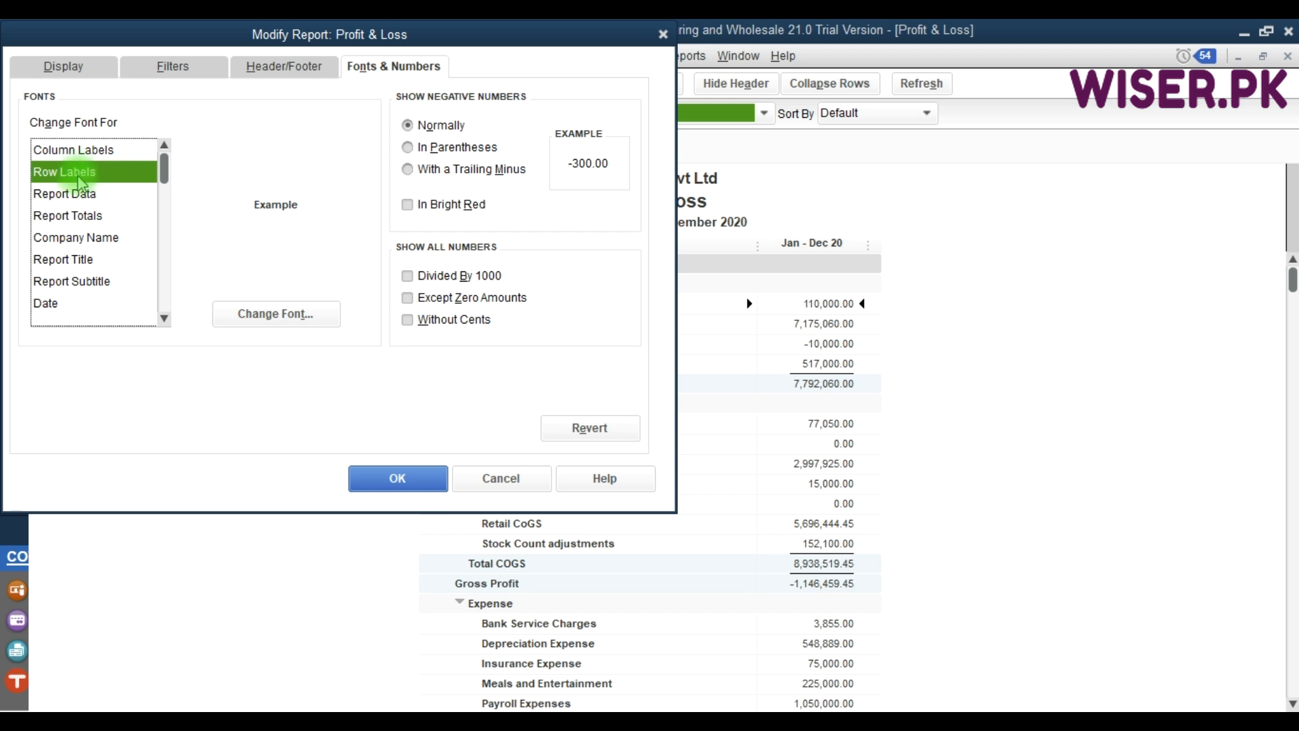
{"action": "left_click", "coordinate": [296, 313]}
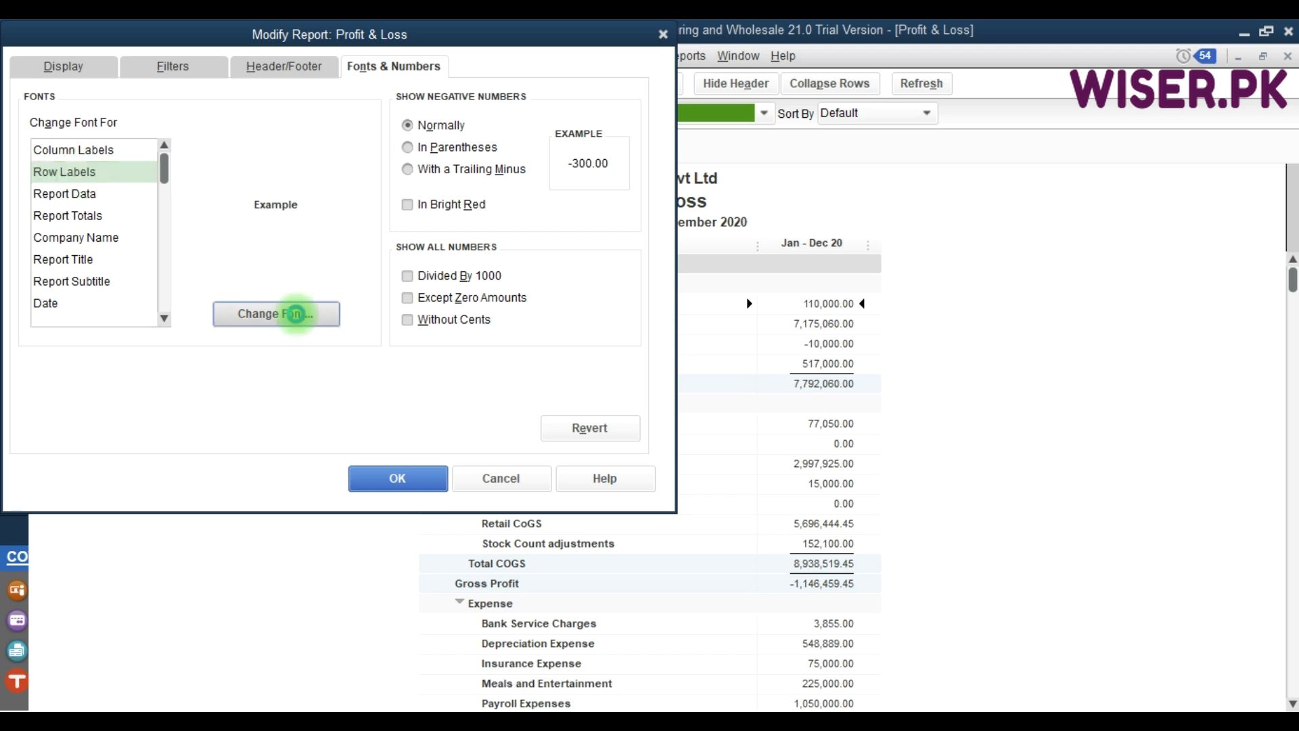
{"action": "left_click", "coordinate": [296, 313]}
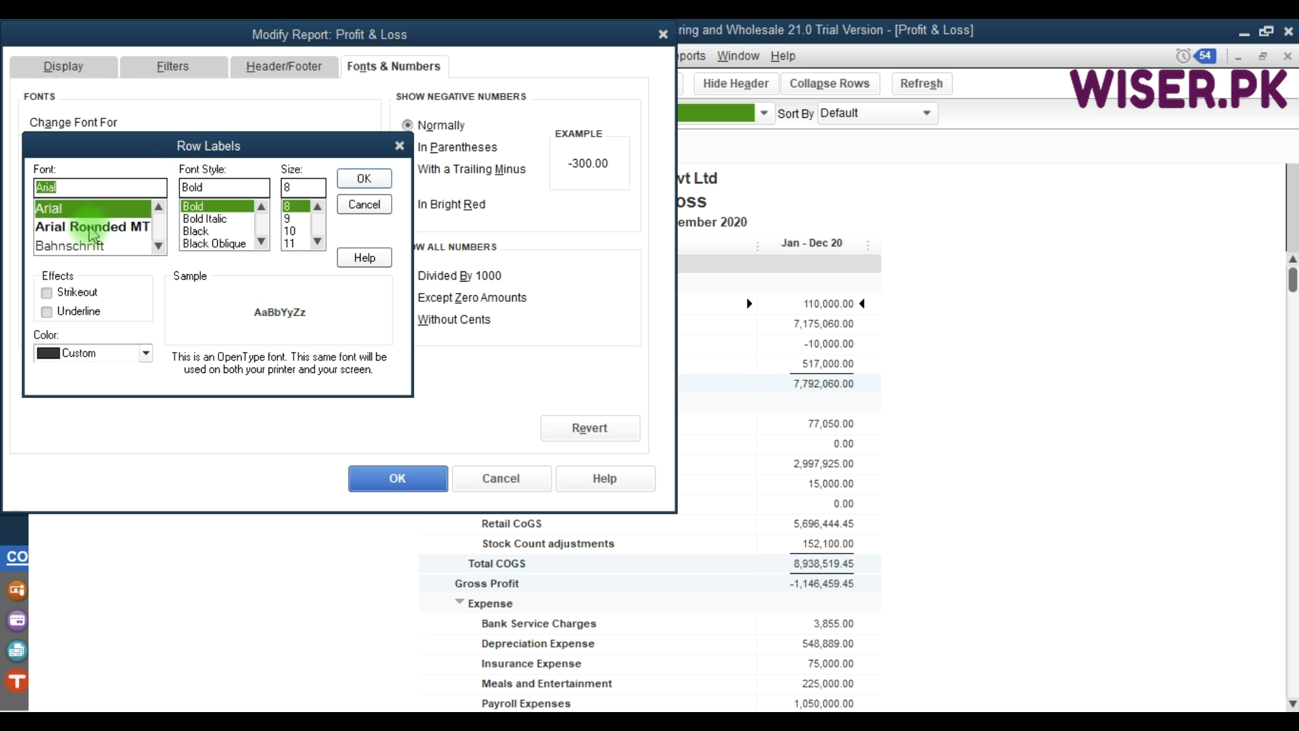
{"action": "left_click", "coordinate": [159, 246]}
{"action": "left_click", "coordinate": [159, 247]}
{"action": "left_click", "coordinate": [159, 247]}
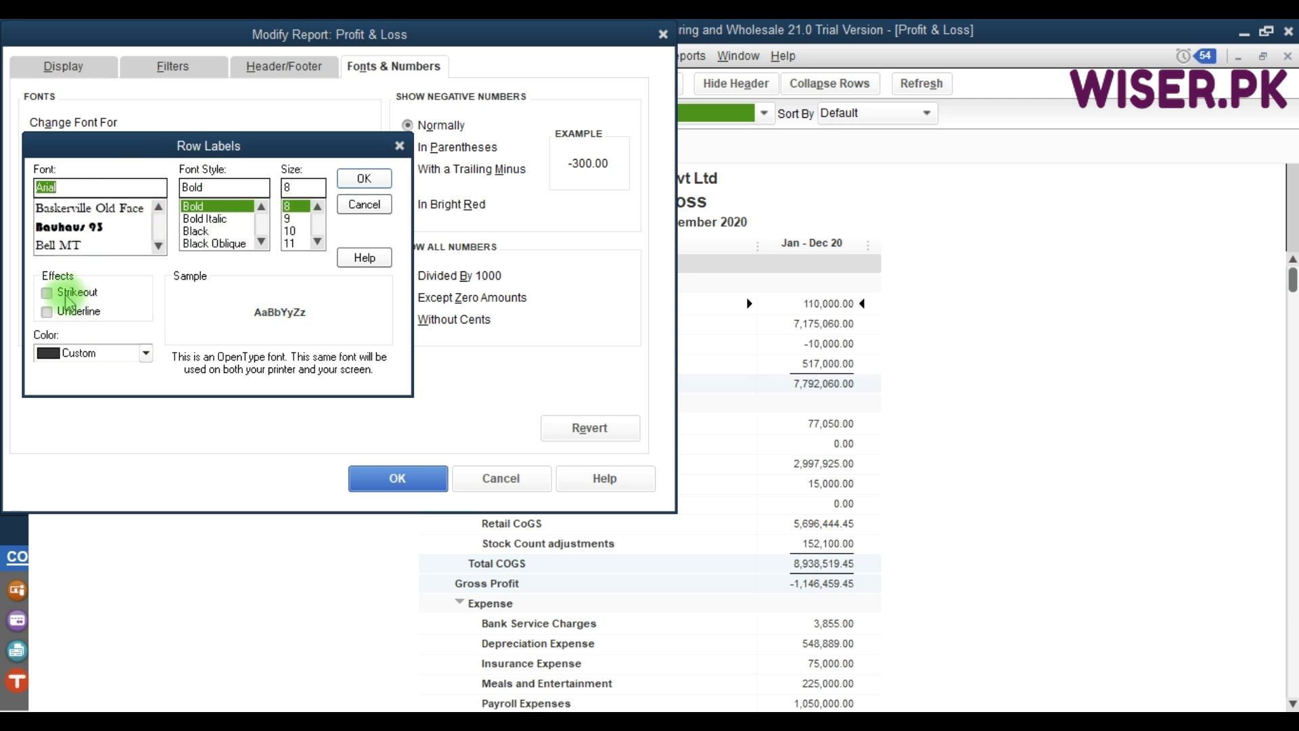
{"action": "left_click", "coordinate": [146, 354]}
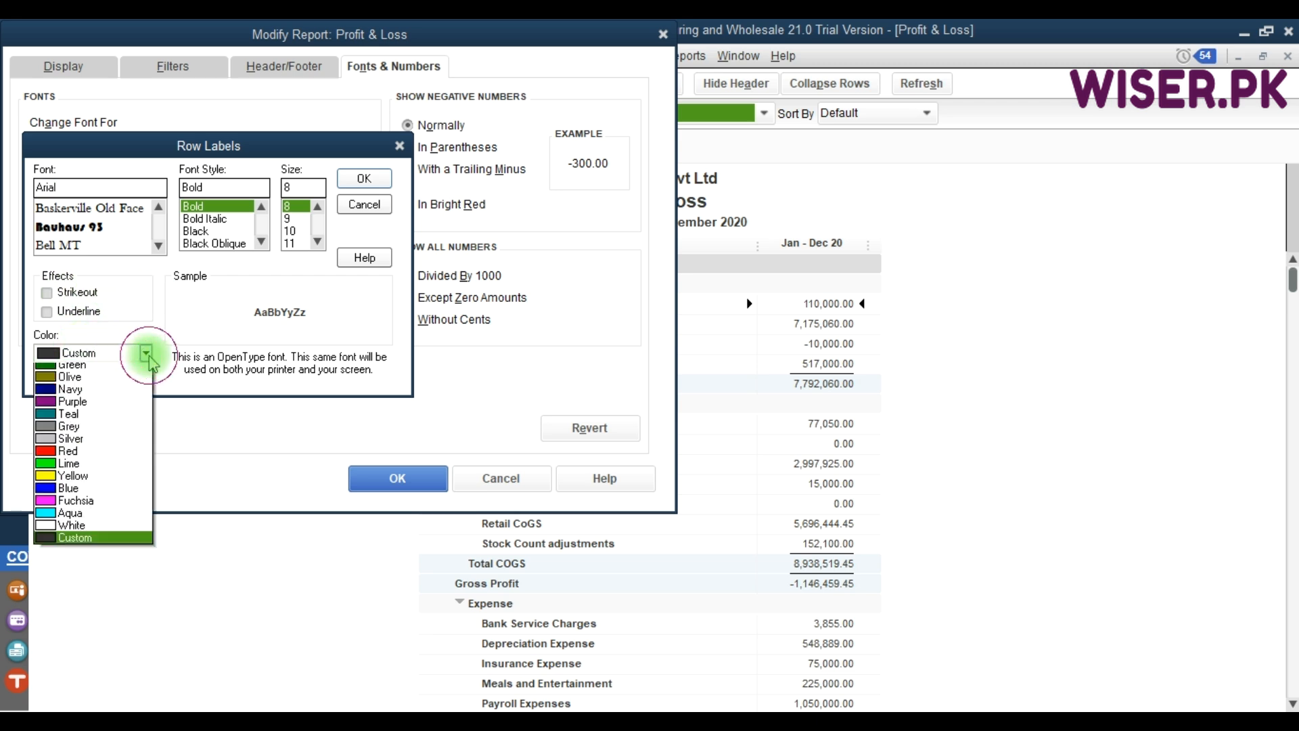
{"action": "left_click", "coordinate": [249, 357]}
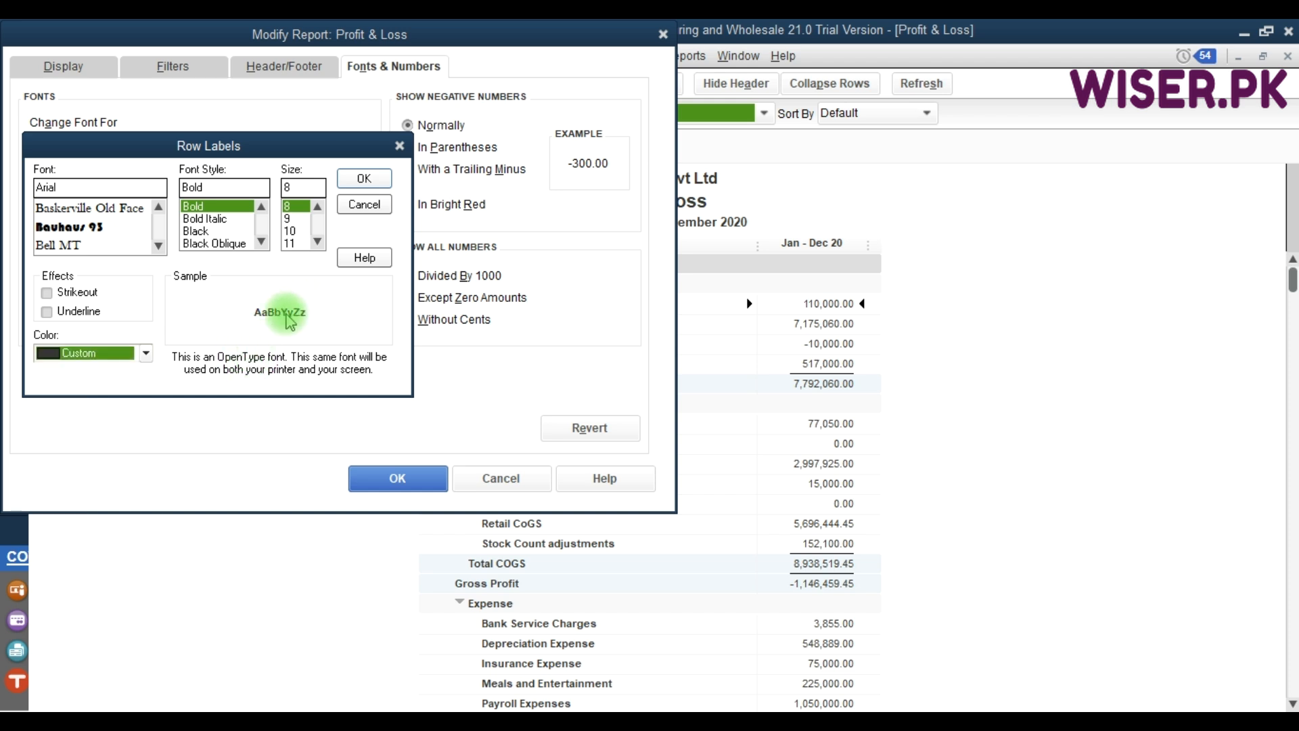
{"action": "left_click", "coordinate": [364, 204]}
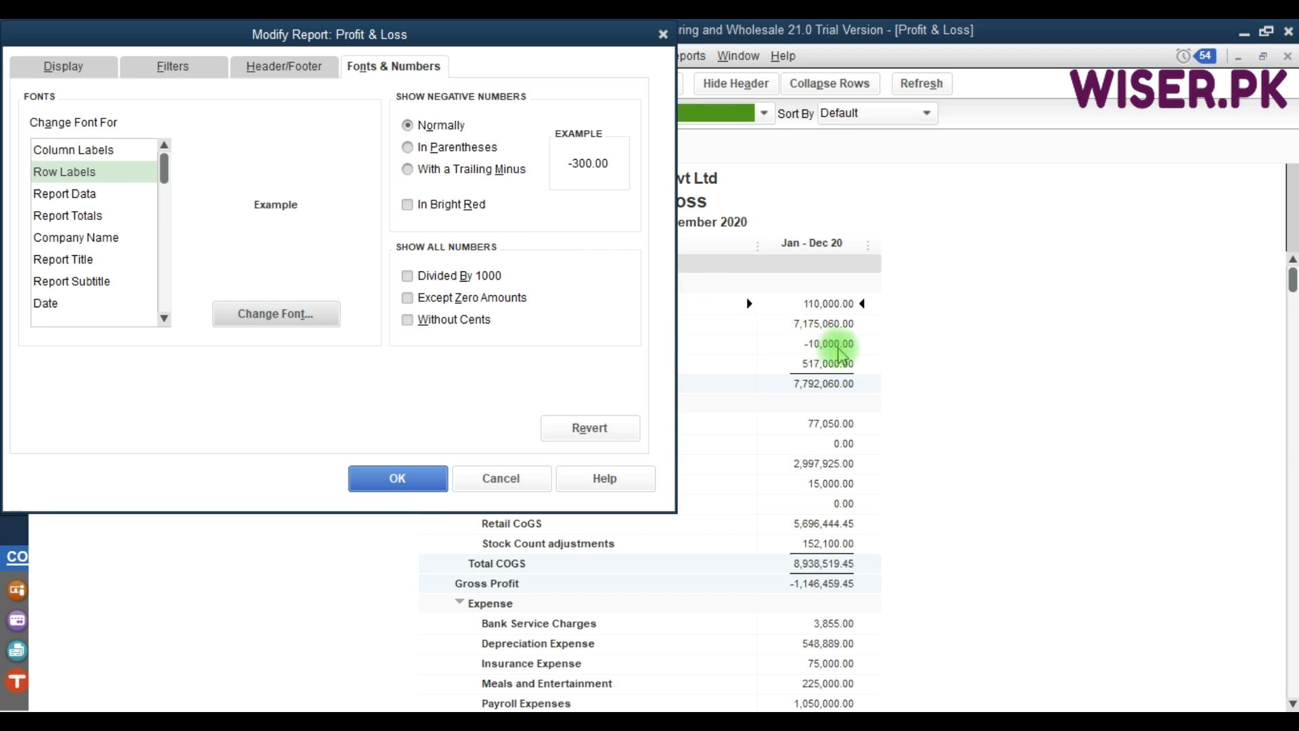
Try the negative number formats In Parentheses and In Bright Red for the report
{"action": "left_click", "coordinate": [428, 149]}
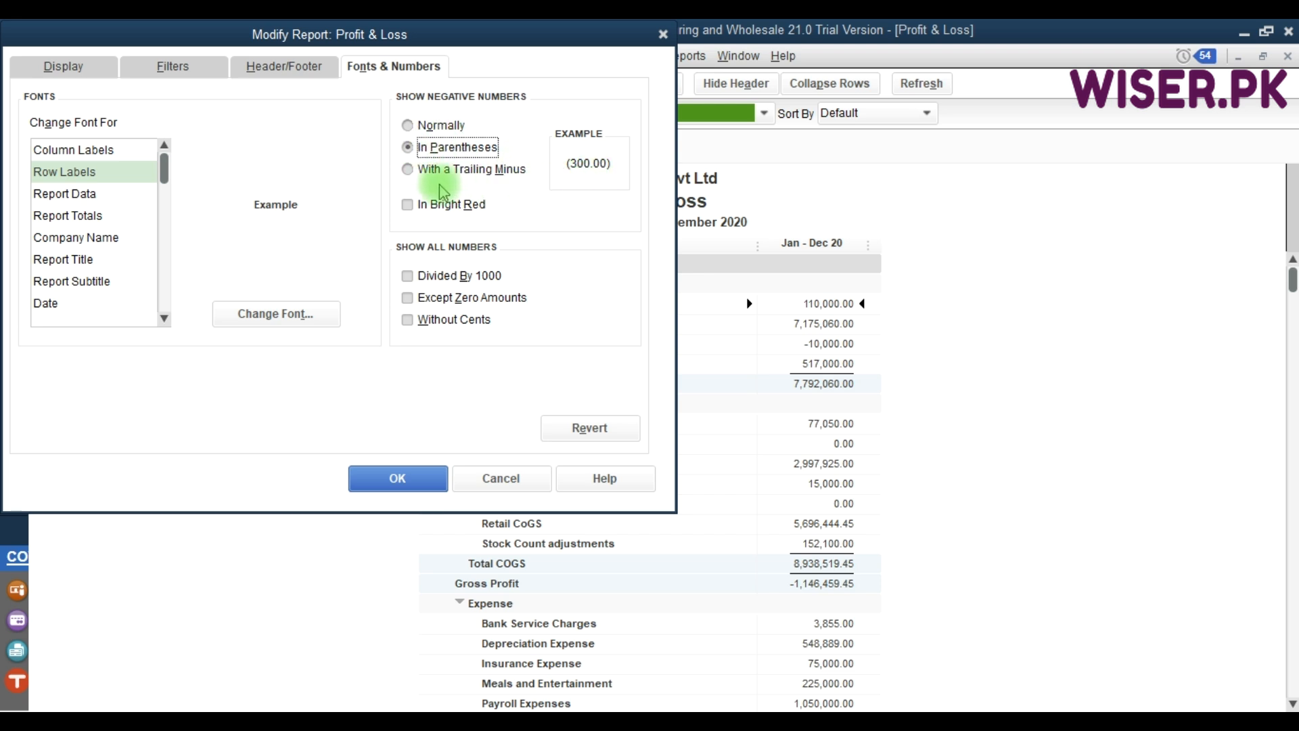
{"action": "left_click", "coordinate": [424, 203]}
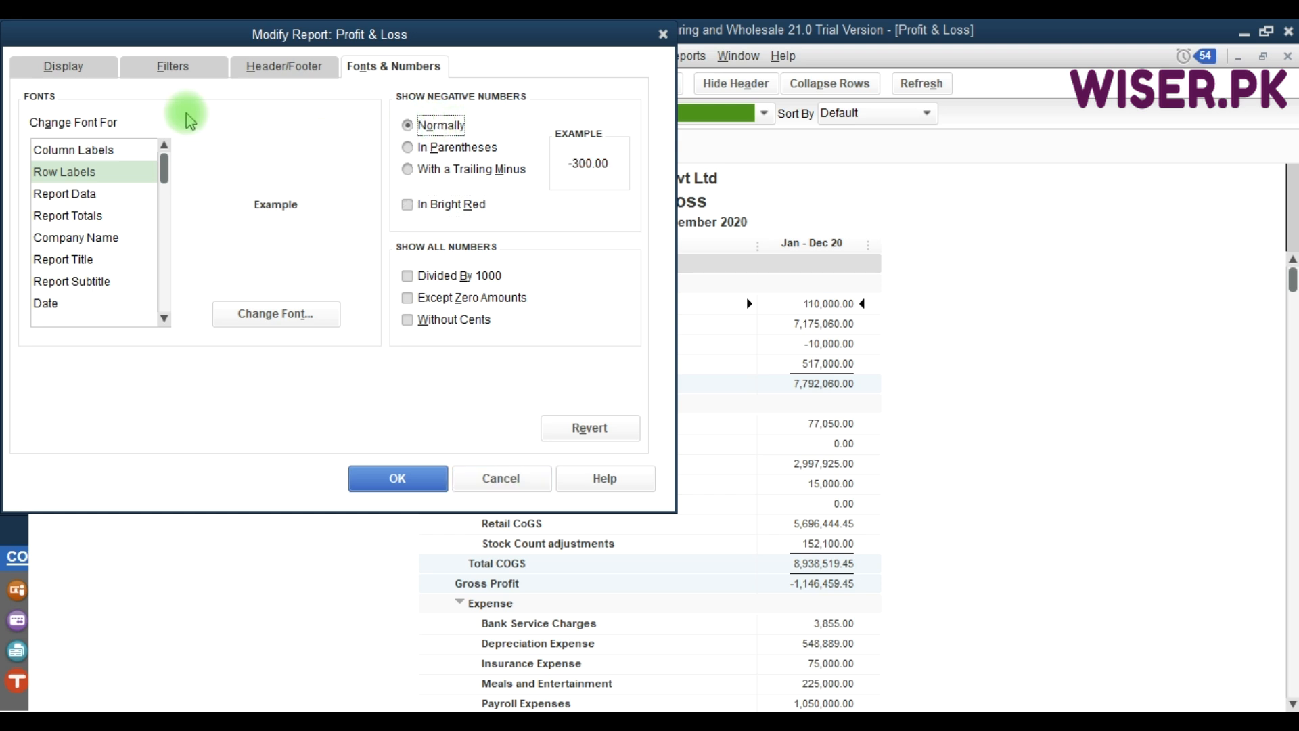
Look through the report's filter settings and the list of available filters
{"action": "left_click", "coordinate": [178, 66]}
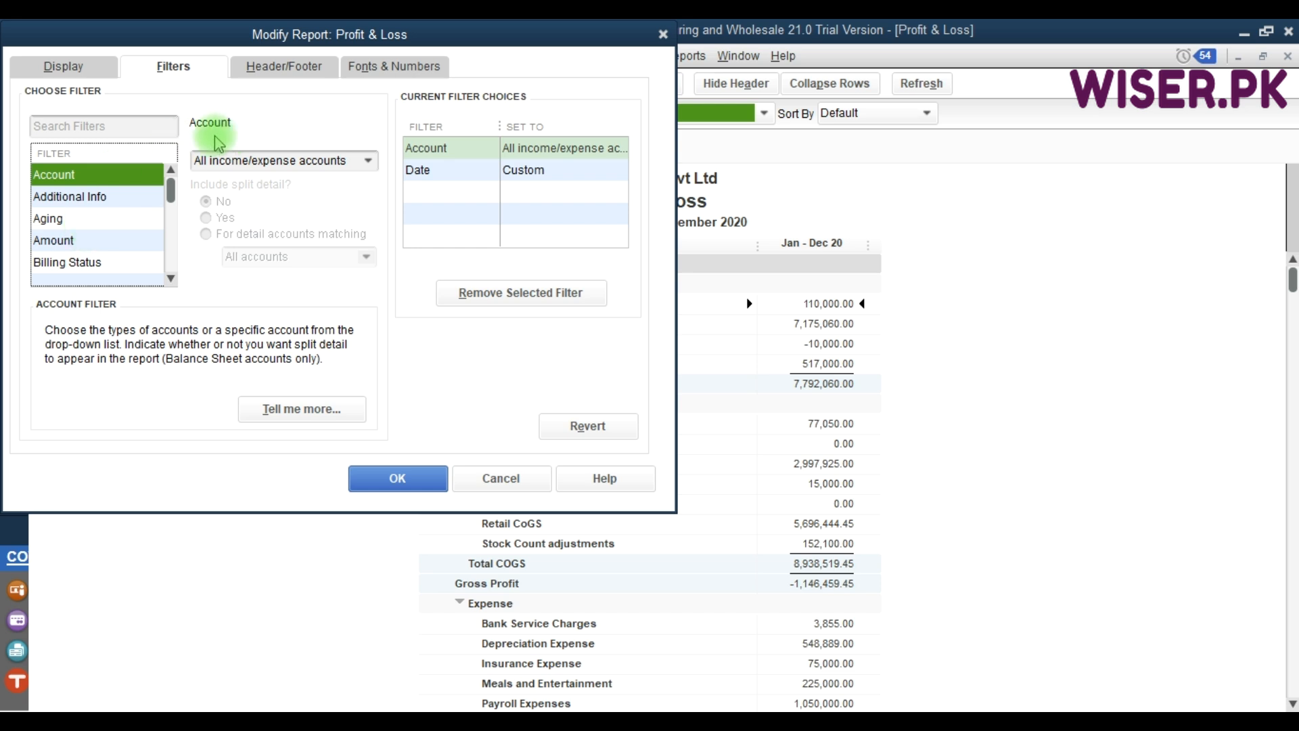
{"action": "left_click", "coordinate": [67, 127]}
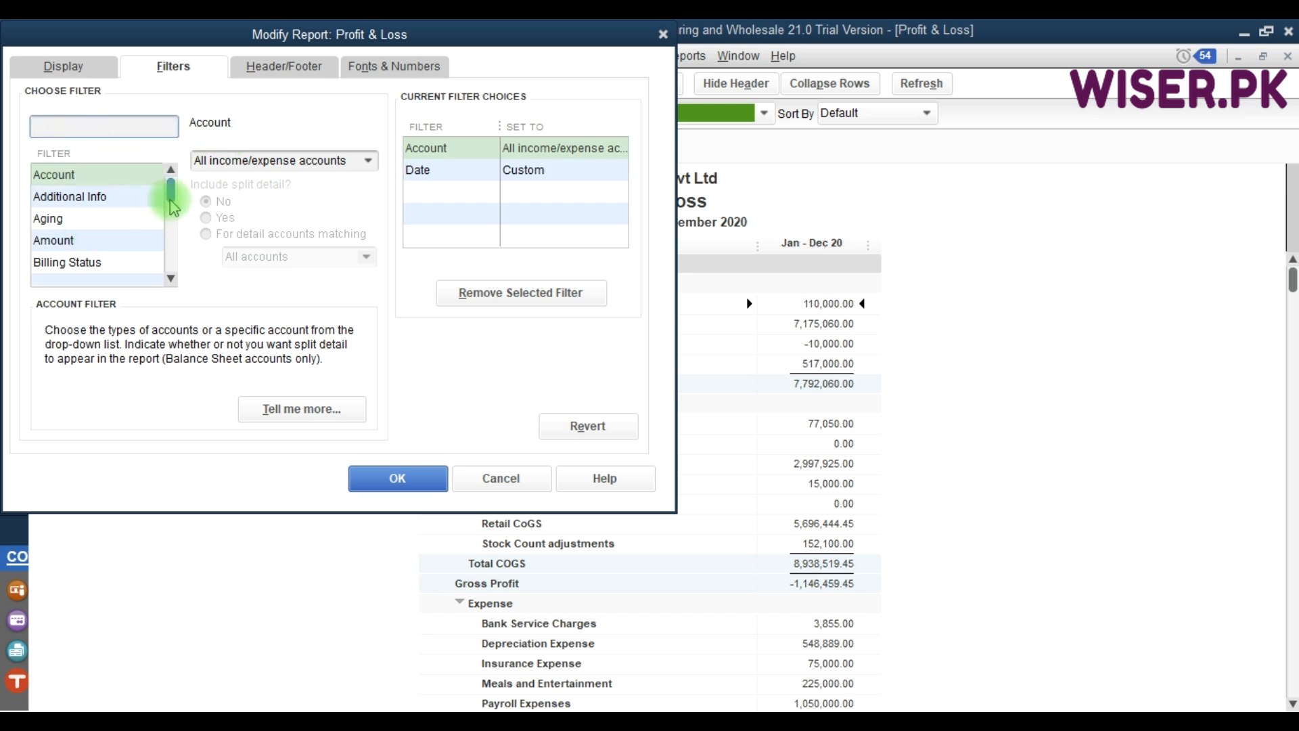
{"action": "mouse_move", "coordinate": [172, 202]}
{"action": "left_mouse_down"}
{"action": "mouse_move", "coordinate": [174, 226]}
{"action": "mouse_move", "coordinate": [174, 200]}
{"action": "left_mouse_up"}
{"action": "scroll", "coordinate": [173, 200], "scroll_direction": "down", "scroll_amount": 1}
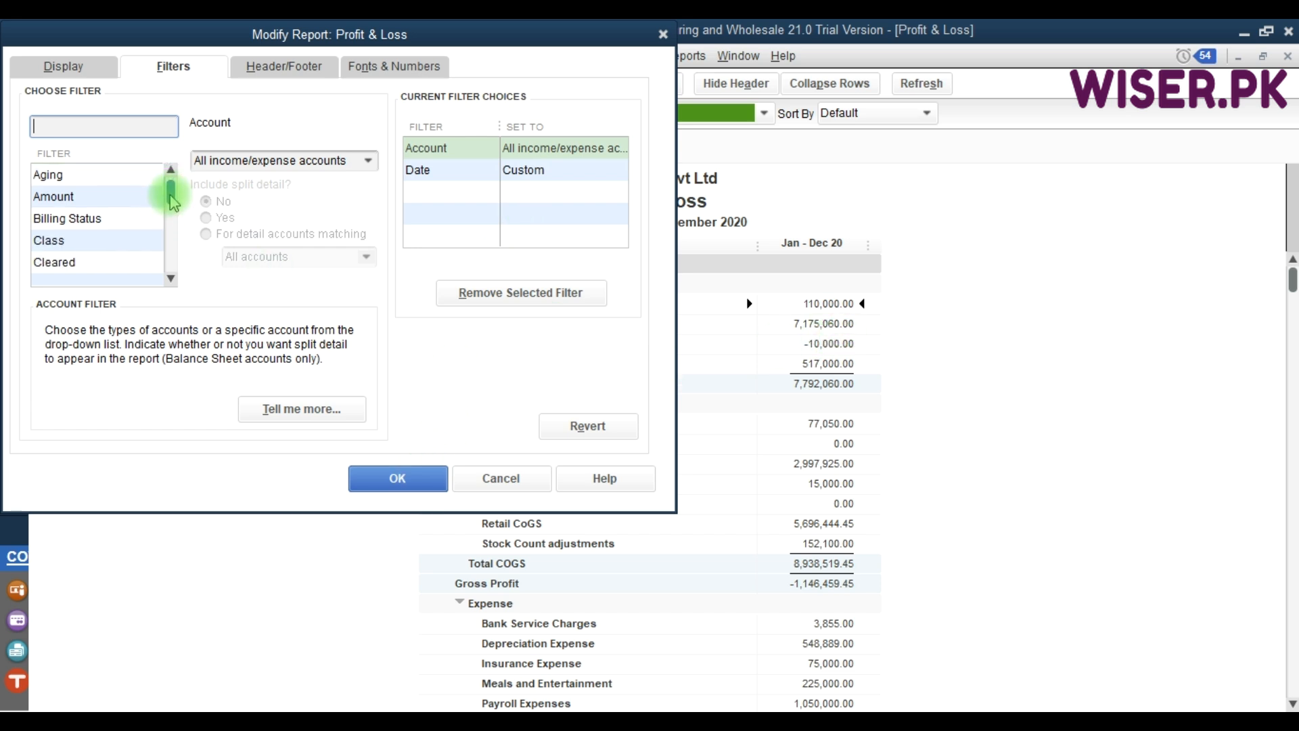
Filter the Profit & Loss report by the Retail class and apply it to the report
{"action": "left_click", "coordinate": [64, 247]}
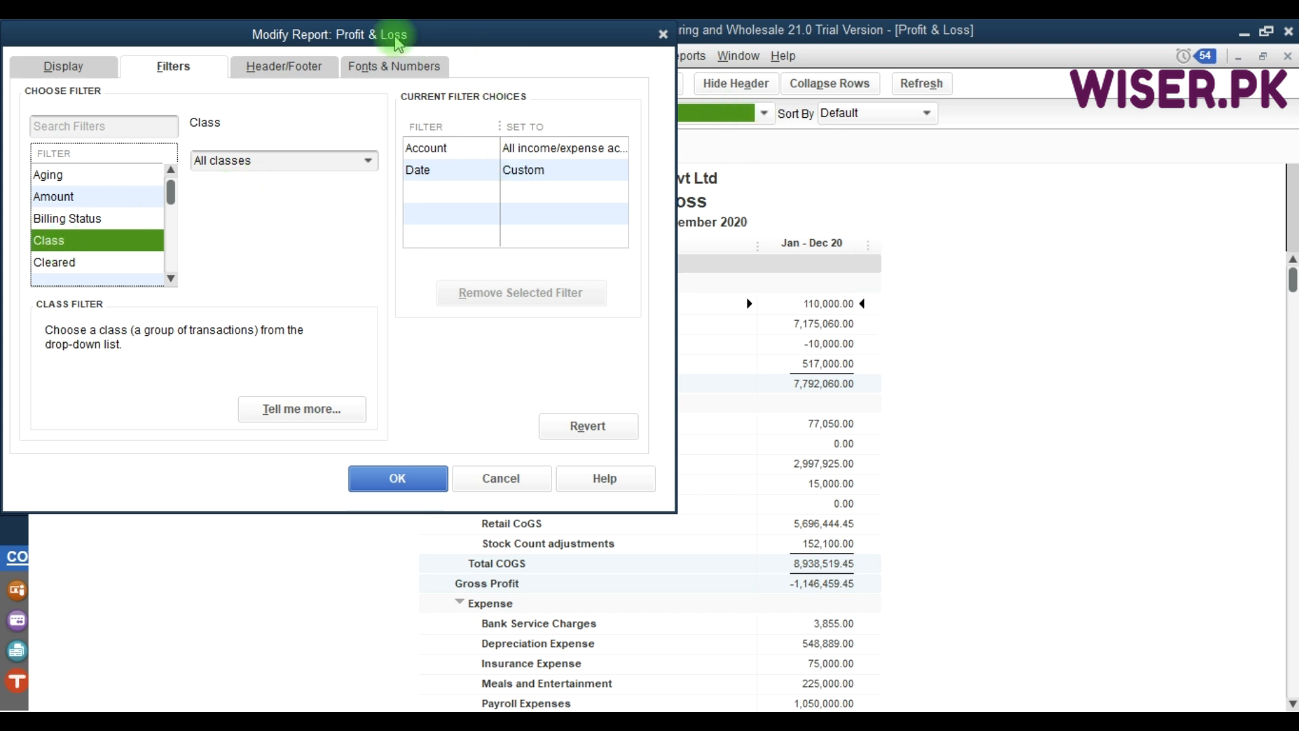
{"action": "left_click_drag", "start_coordinate": [382, 33], "coordinate": [439, 183]}
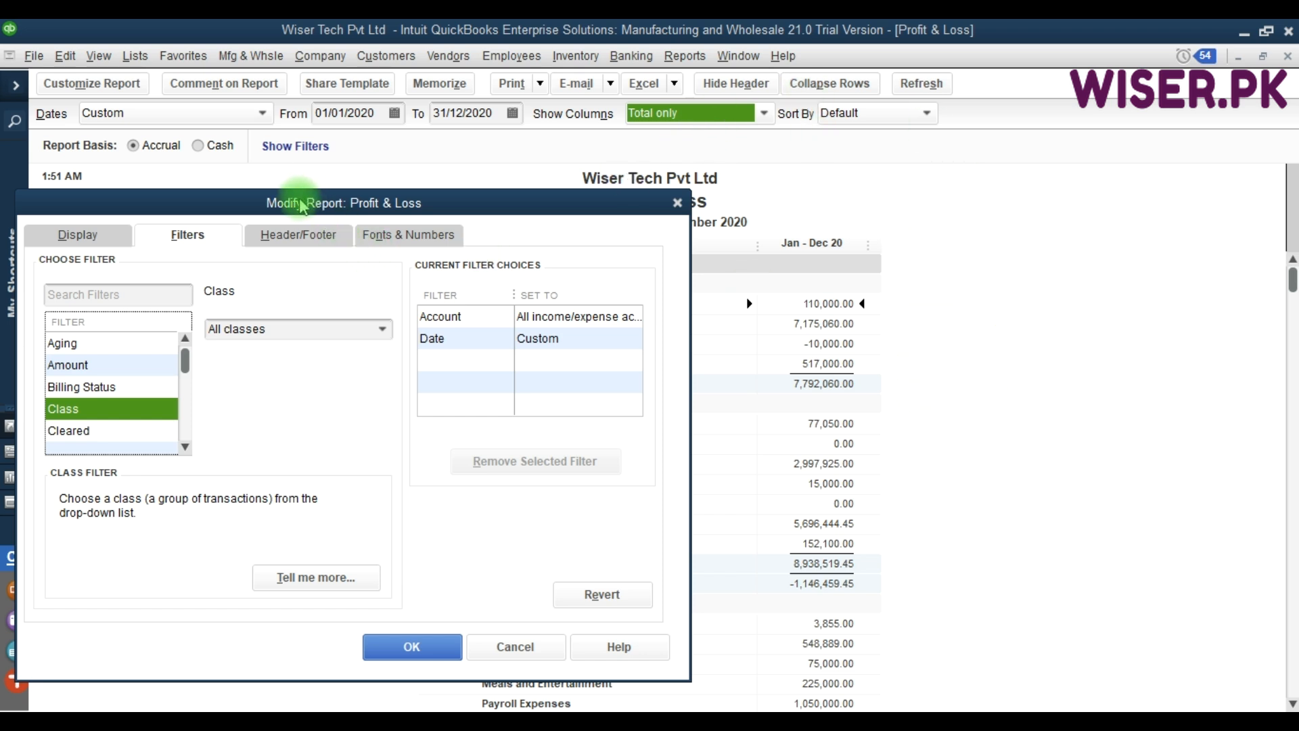
{"action": "left_click_drag", "start_coordinate": [303, 205], "coordinate": [373, 71]}
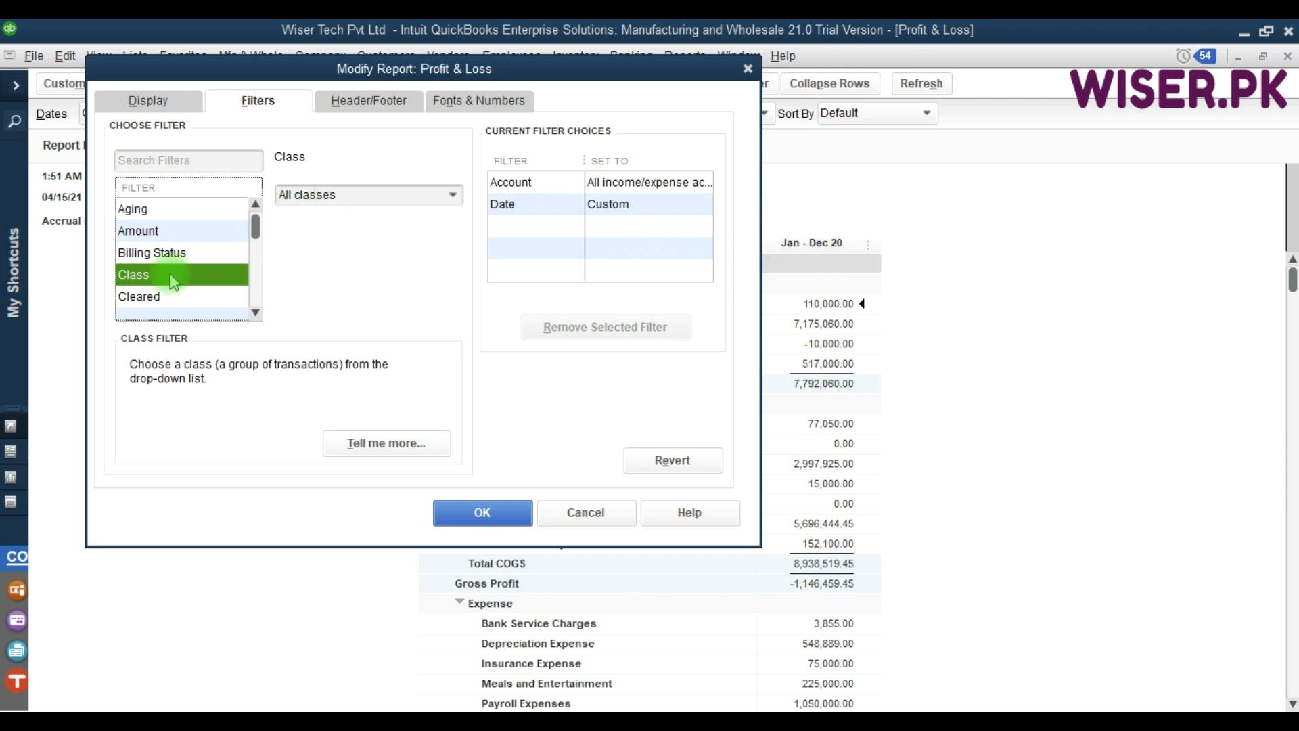
{"action": "left_click", "coordinate": [452, 194]}
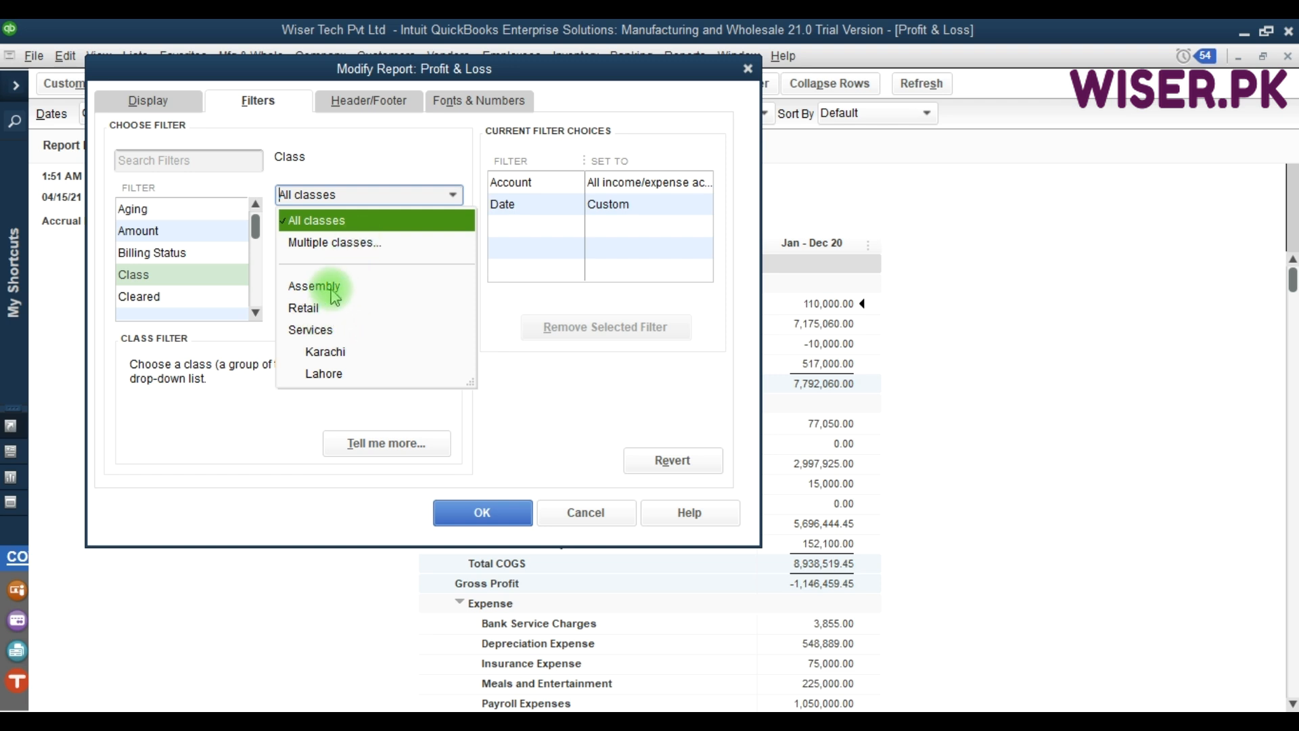
{"action": "left_click", "coordinate": [308, 307]}
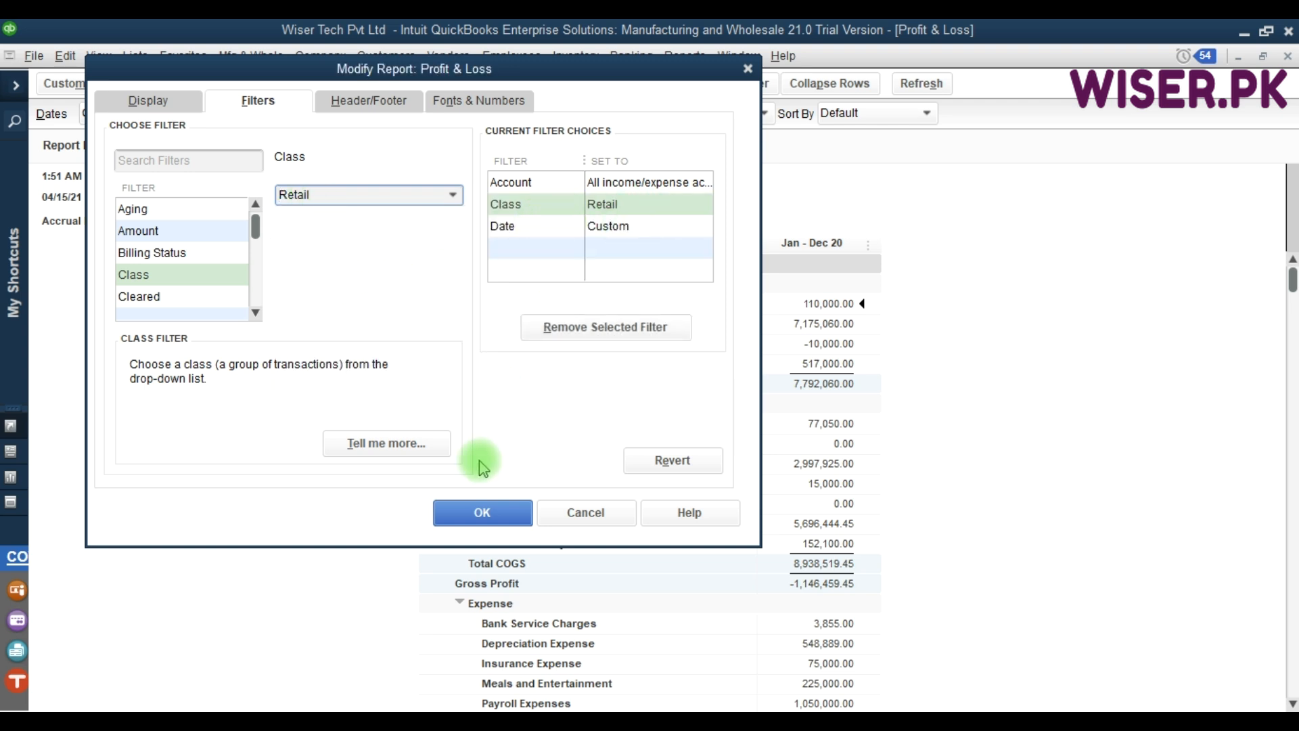
{"action": "left_click", "coordinate": [481, 516]}
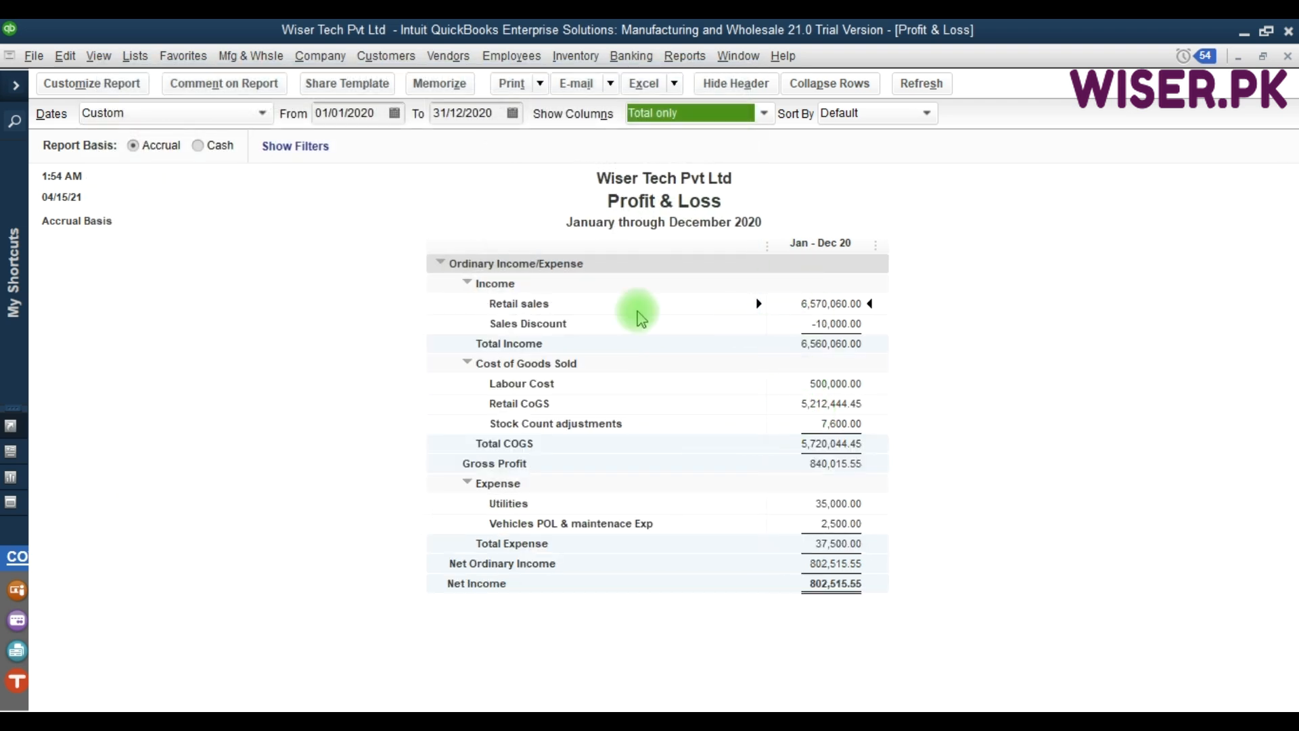
Set the report's class filter back to All classes
{"action": "left_click", "coordinate": [105, 96]}
{"action": "left_click", "coordinate": [251, 95]}
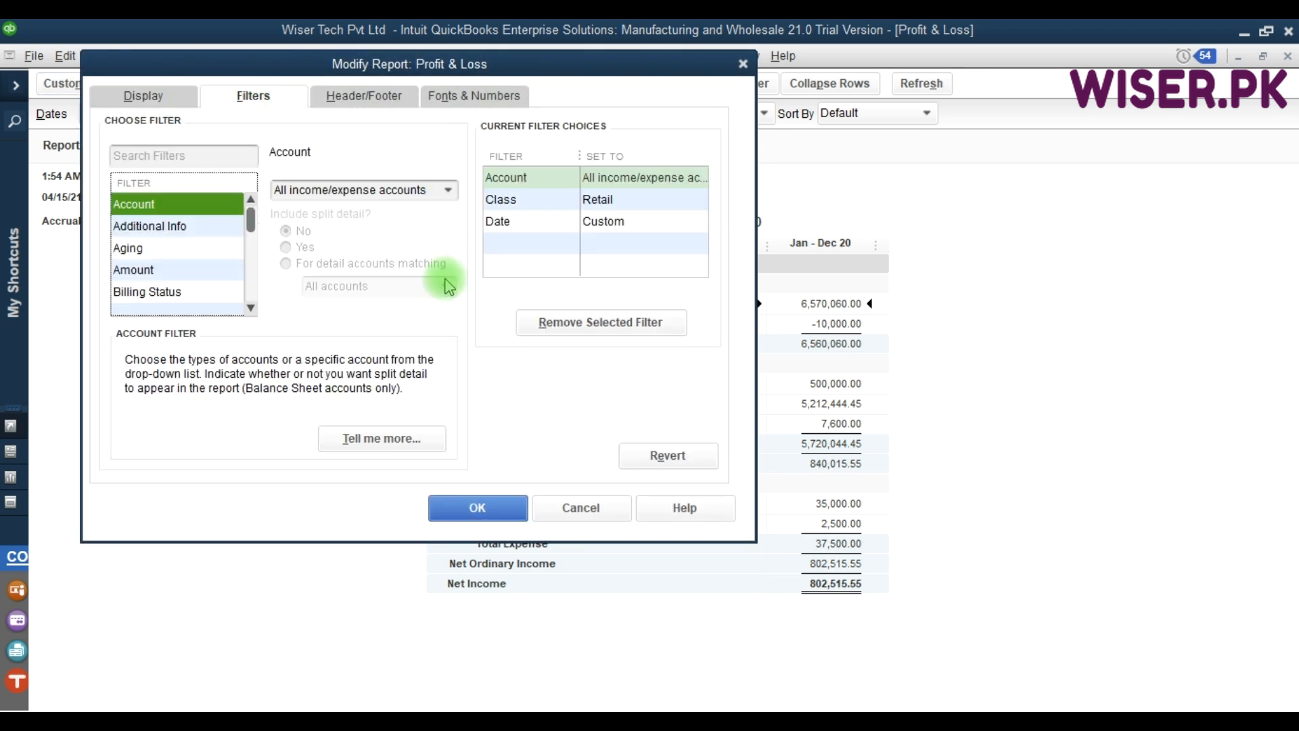
{"action": "left_click", "coordinate": [605, 200]}
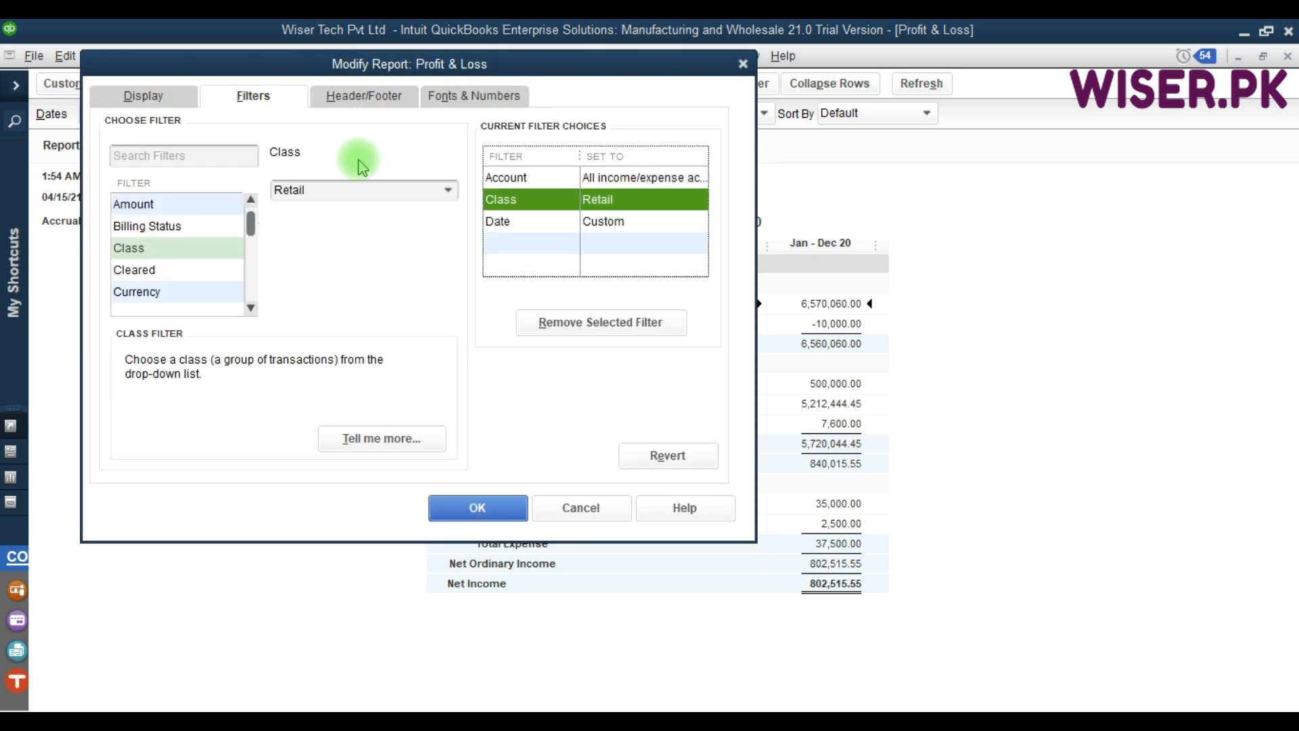
{"action": "left_click", "coordinate": [445, 190]}
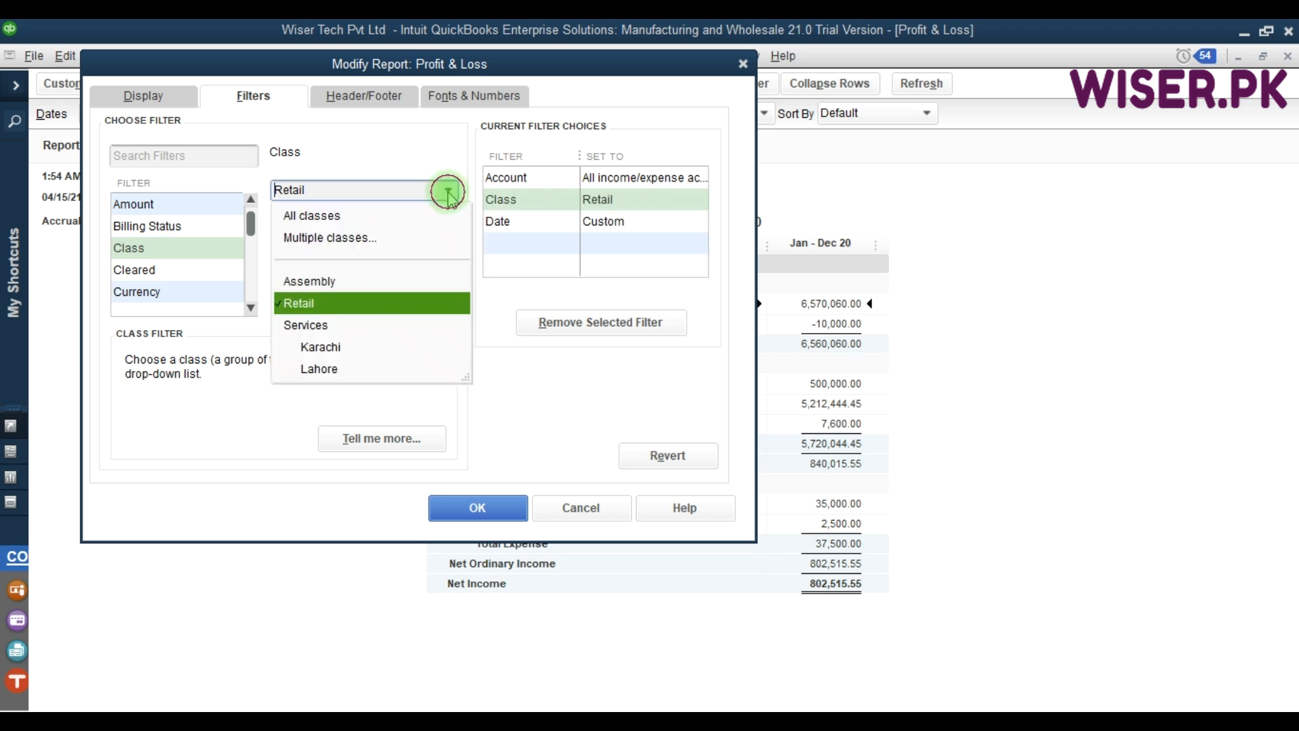
{"action": "left_click", "coordinate": [339, 218]}
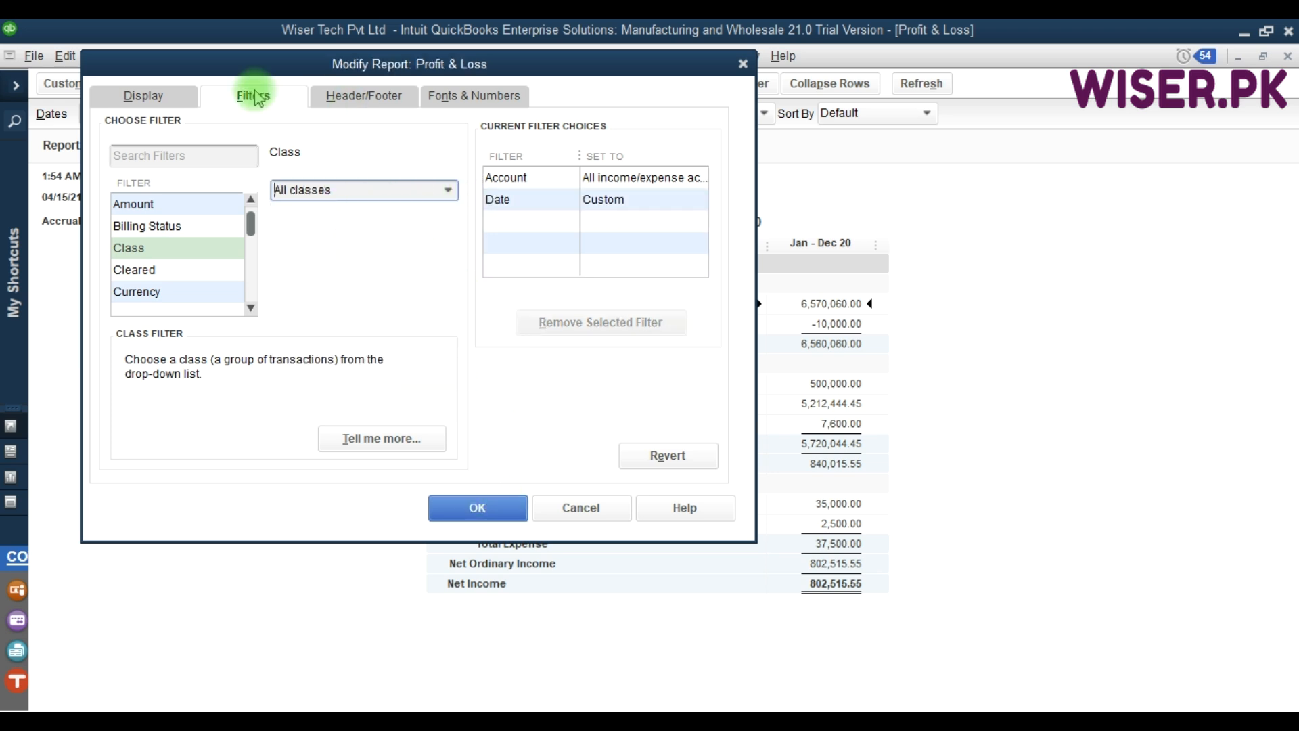
{"action": "left_click", "coordinate": [142, 96]}
{"action": "left_click", "coordinate": [255, 108]}
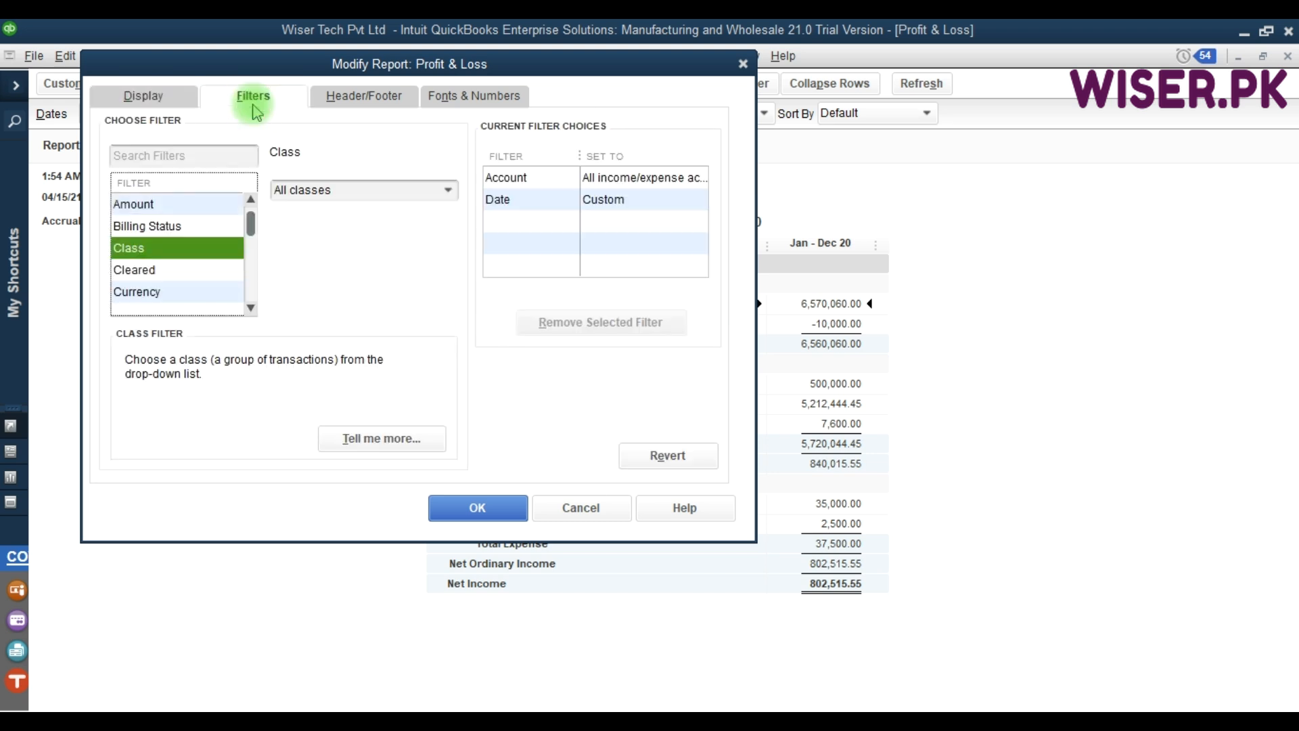
Look through the column display choices and try the Previous Year, Previous Period and Year-To-Date subcolumns, leaving all three off
{"action": "left_click", "coordinate": [145, 97]}
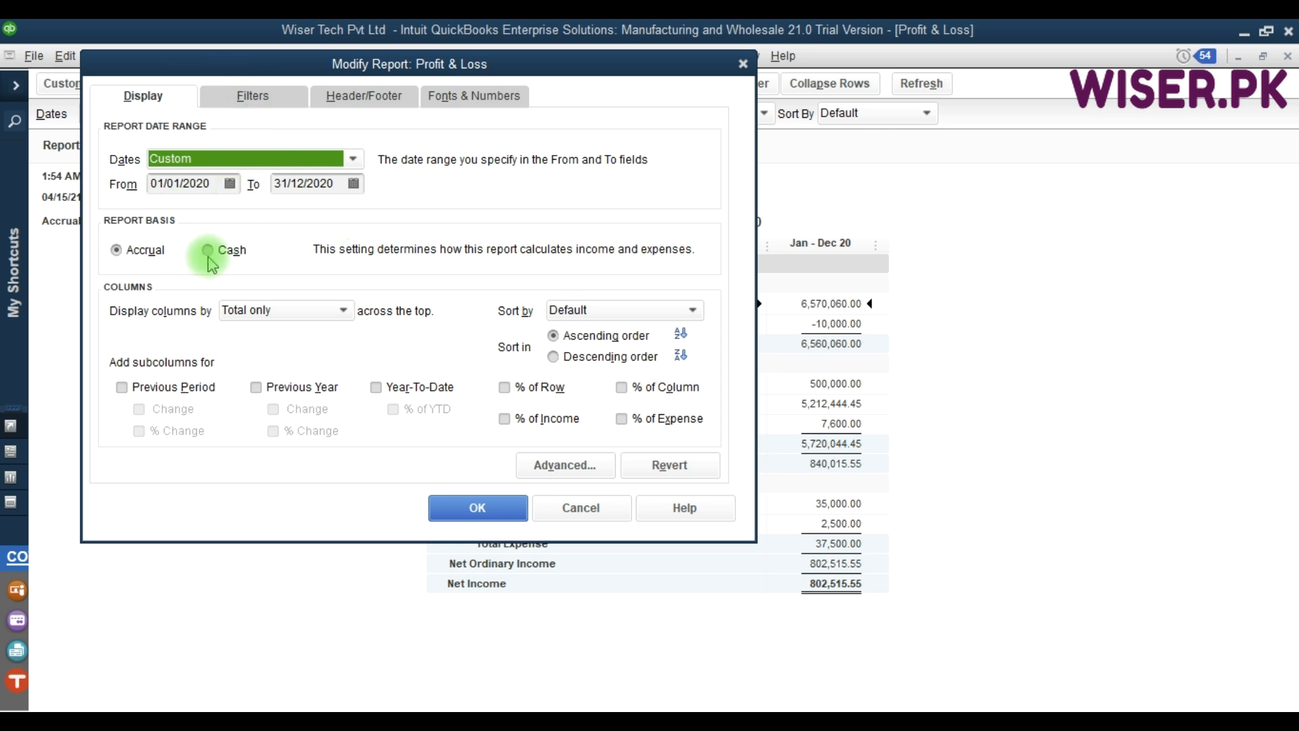
{"action": "left_click", "coordinate": [343, 311]}
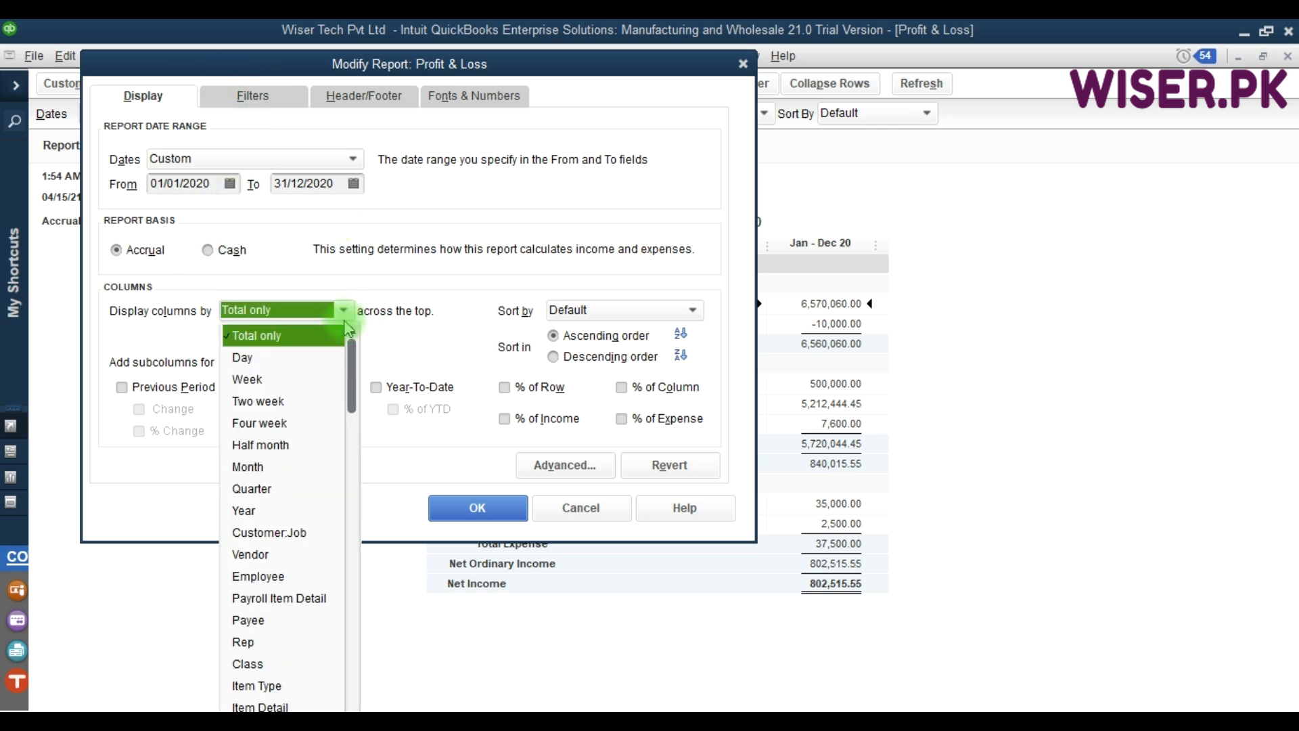
{"action": "left_click", "coordinate": [347, 330]}
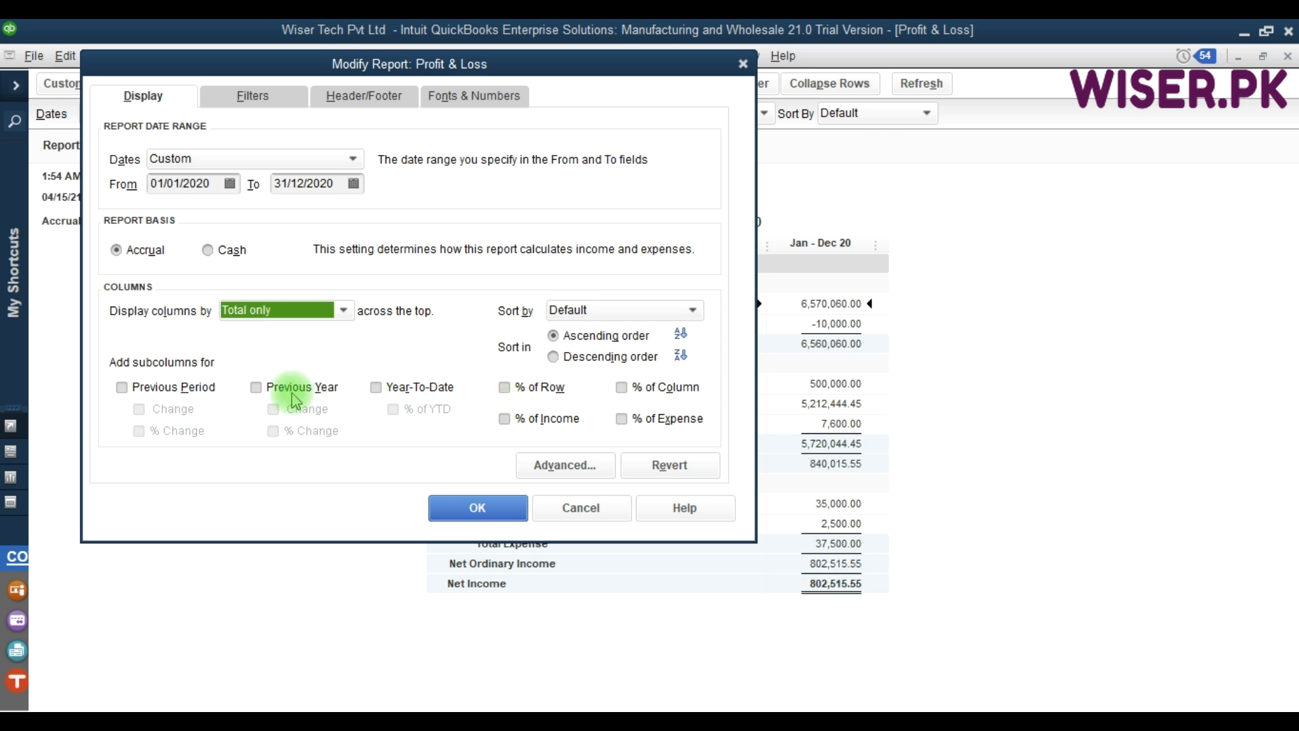
{"action": "left_click", "coordinate": [261, 390]}
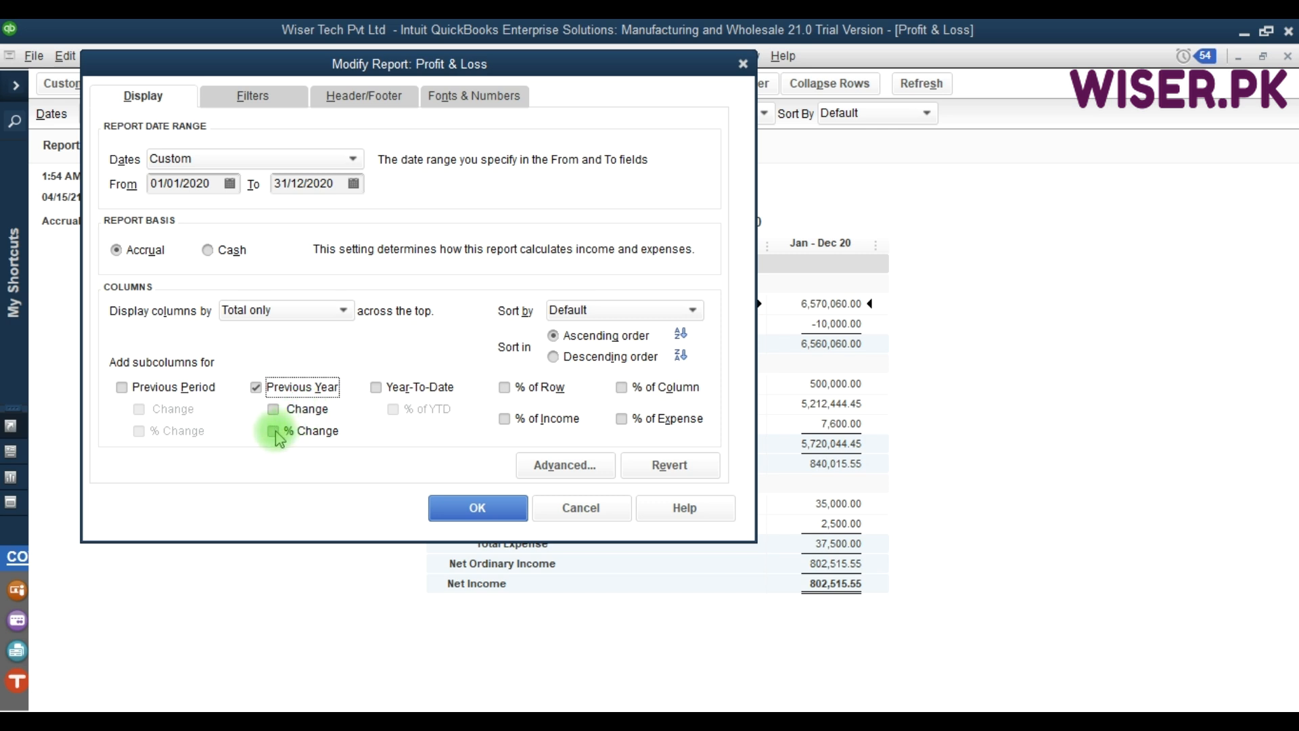
{"action": "left_click", "coordinate": [122, 388]}
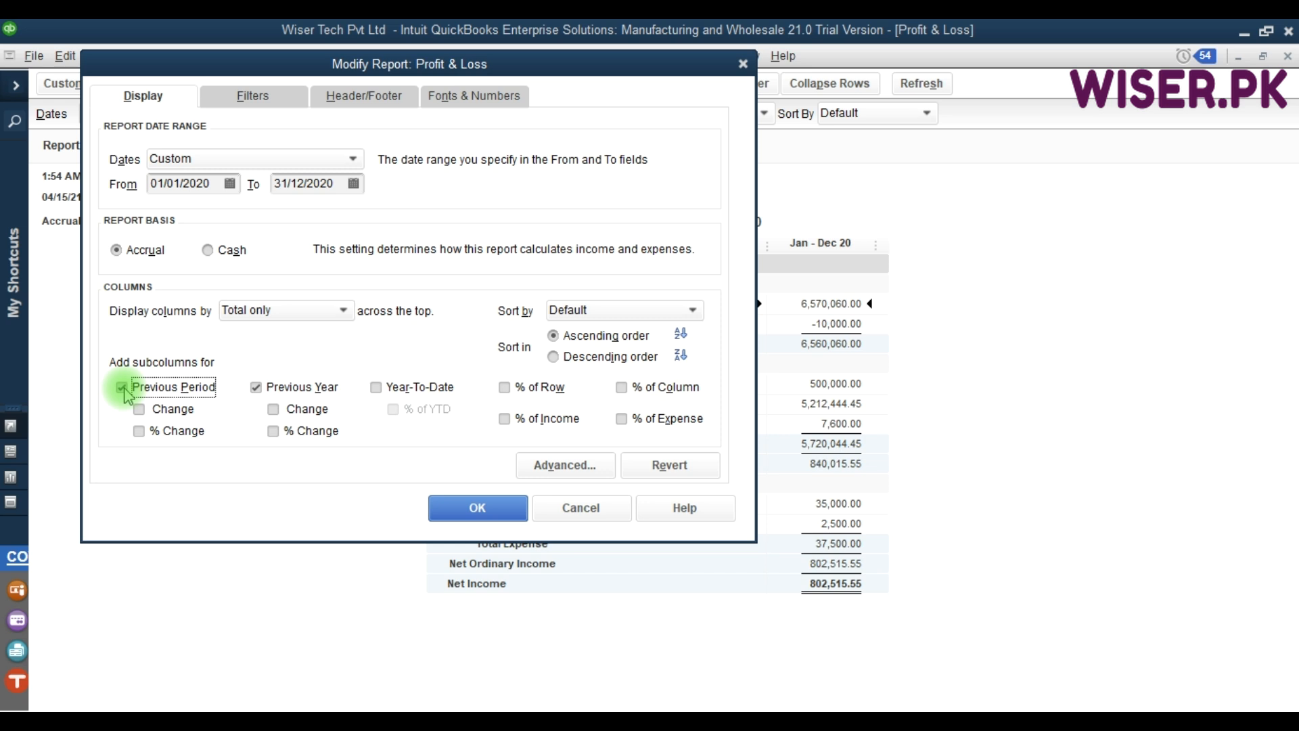
{"action": "left_click", "coordinate": [187, 388]}
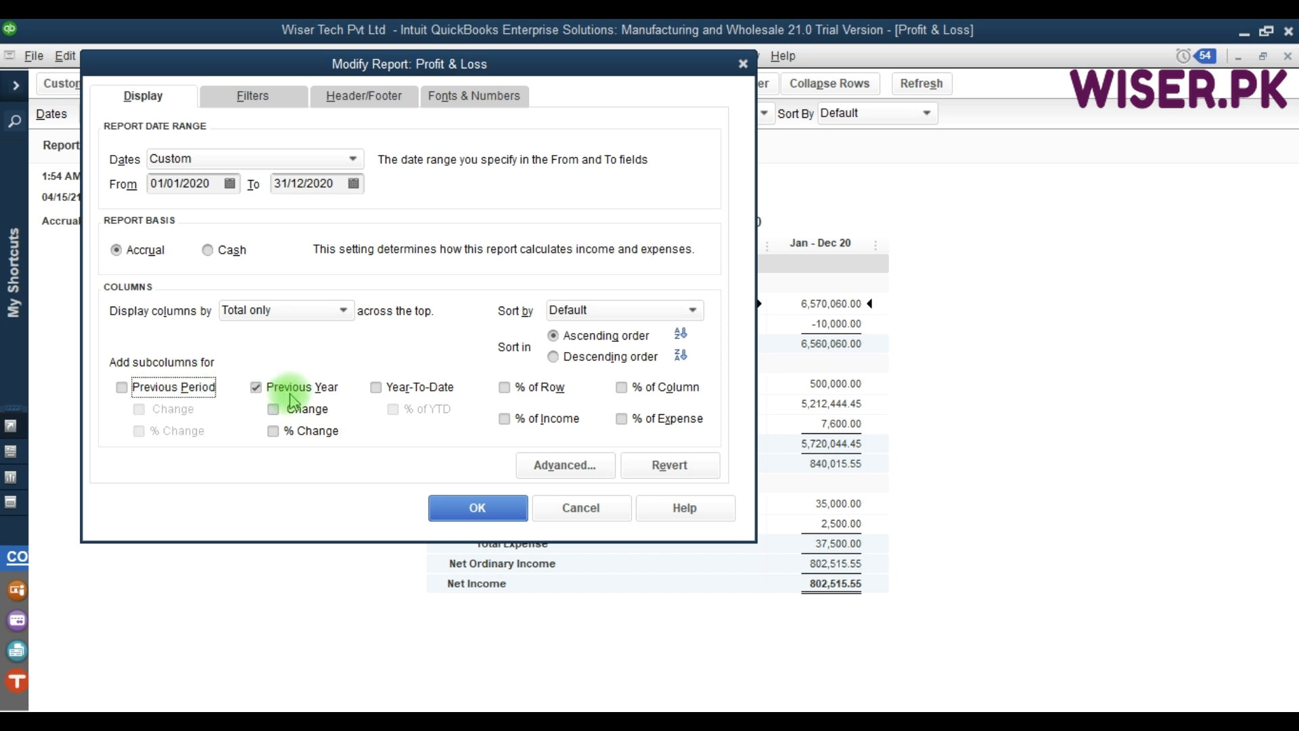
{"action": "left_click", "coordinate": [291, 391]}
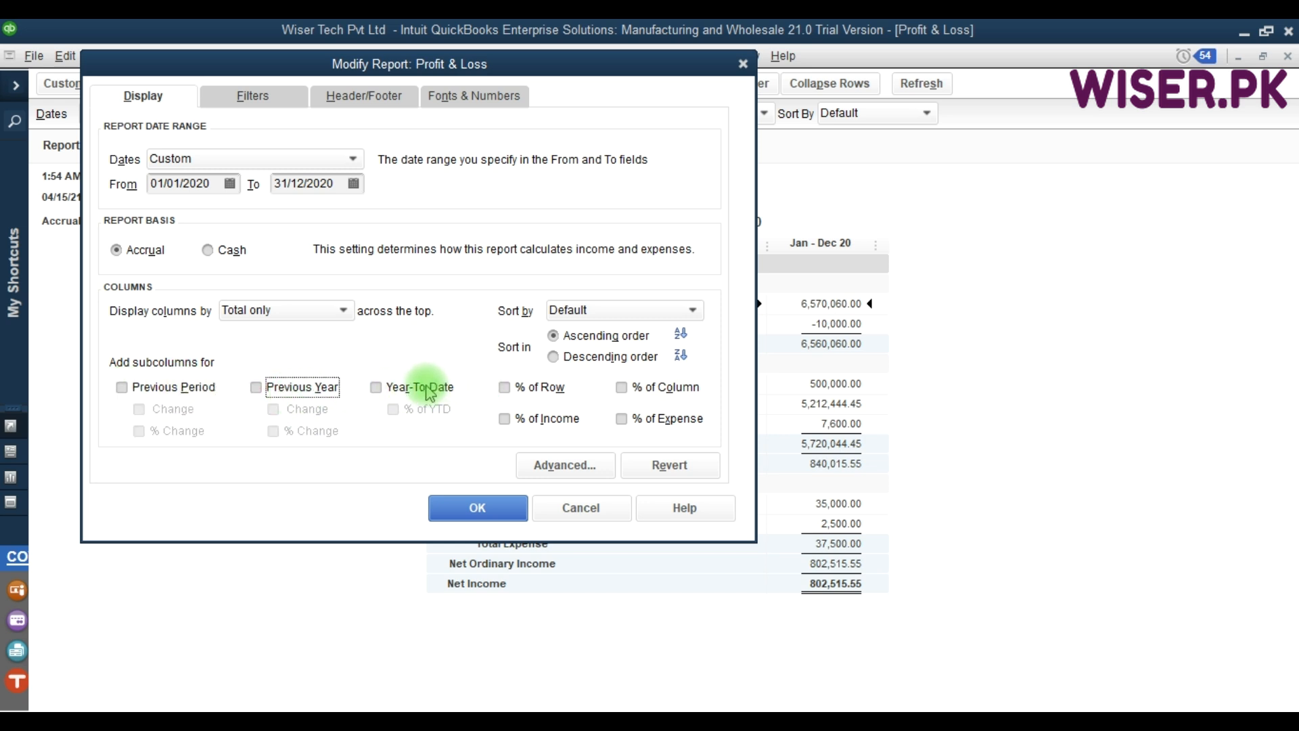
{"action": "left_click", "coordinate": [377, 387]}
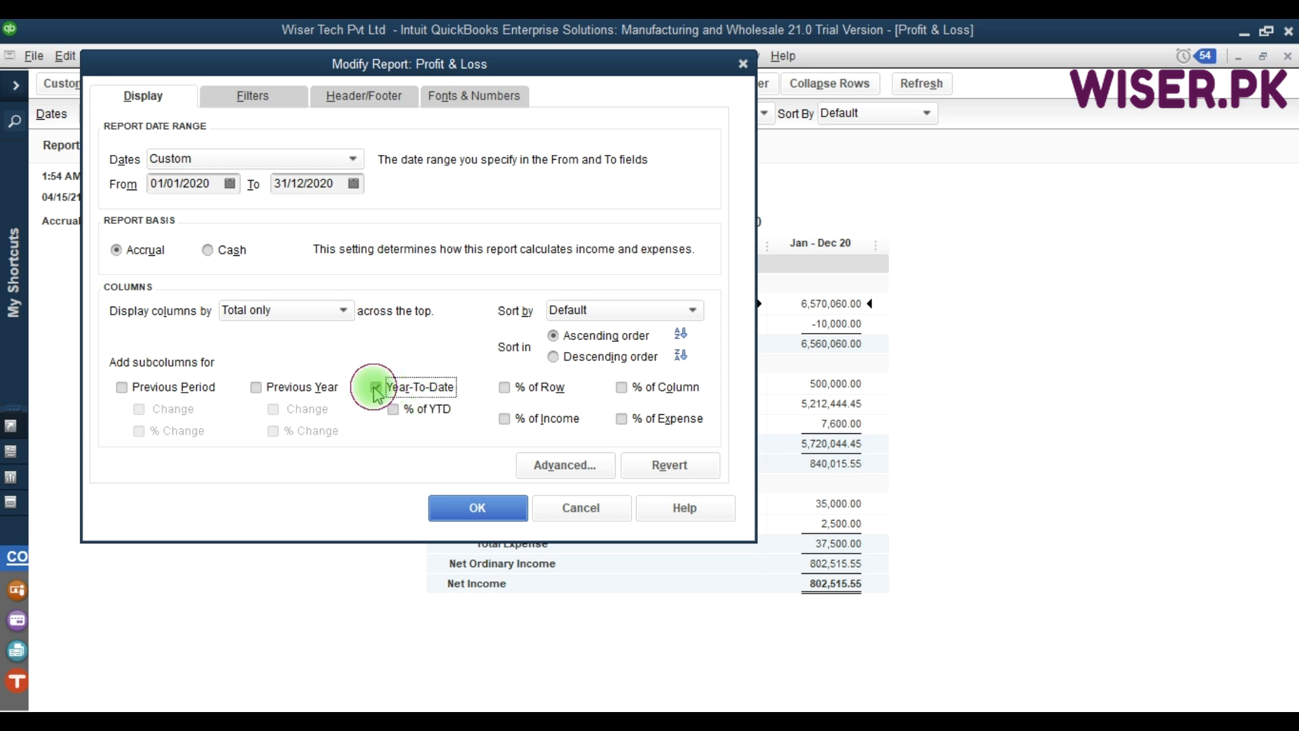
{"action": "left_click", "coordinate": [377, 389]}
Add a % of Income subcolumn to the report and review each account's percentage down through the expenses
{"action": "left_click", "coordinate": [506, 419]}
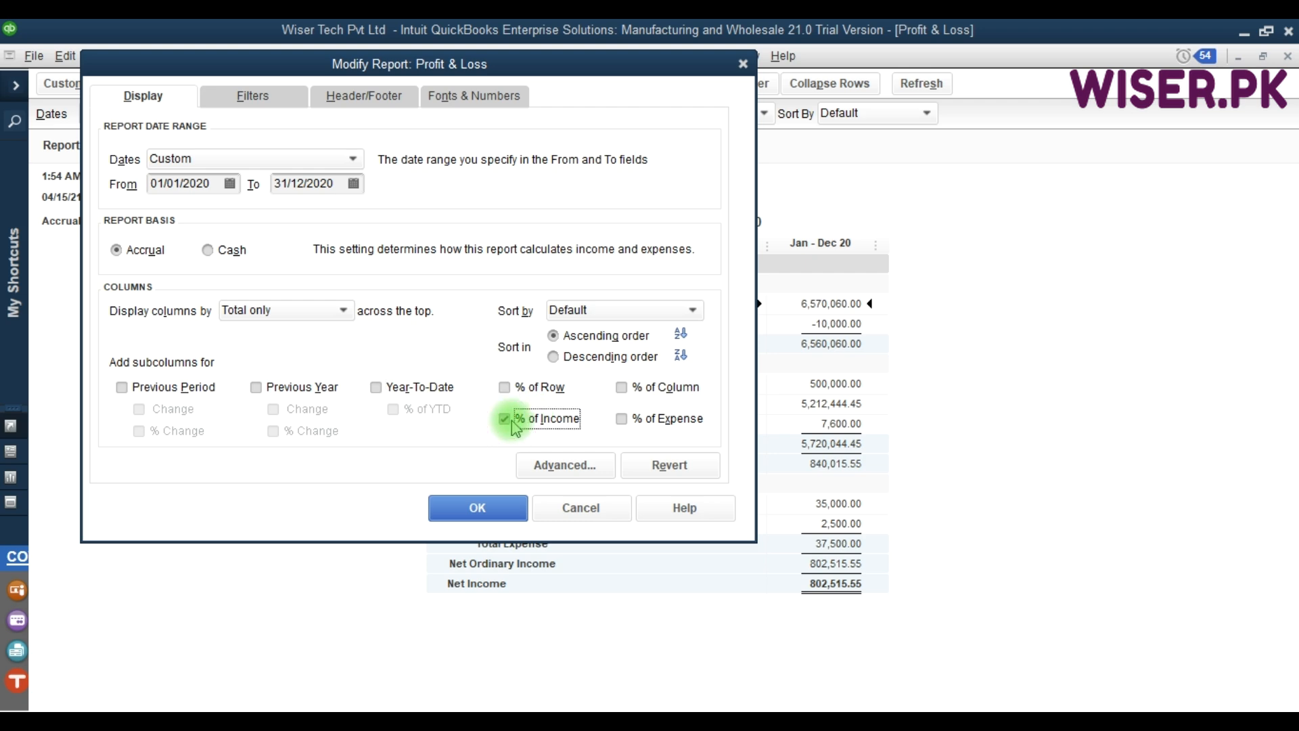
{"action": "left_click", "coordinate": [477, 508]}
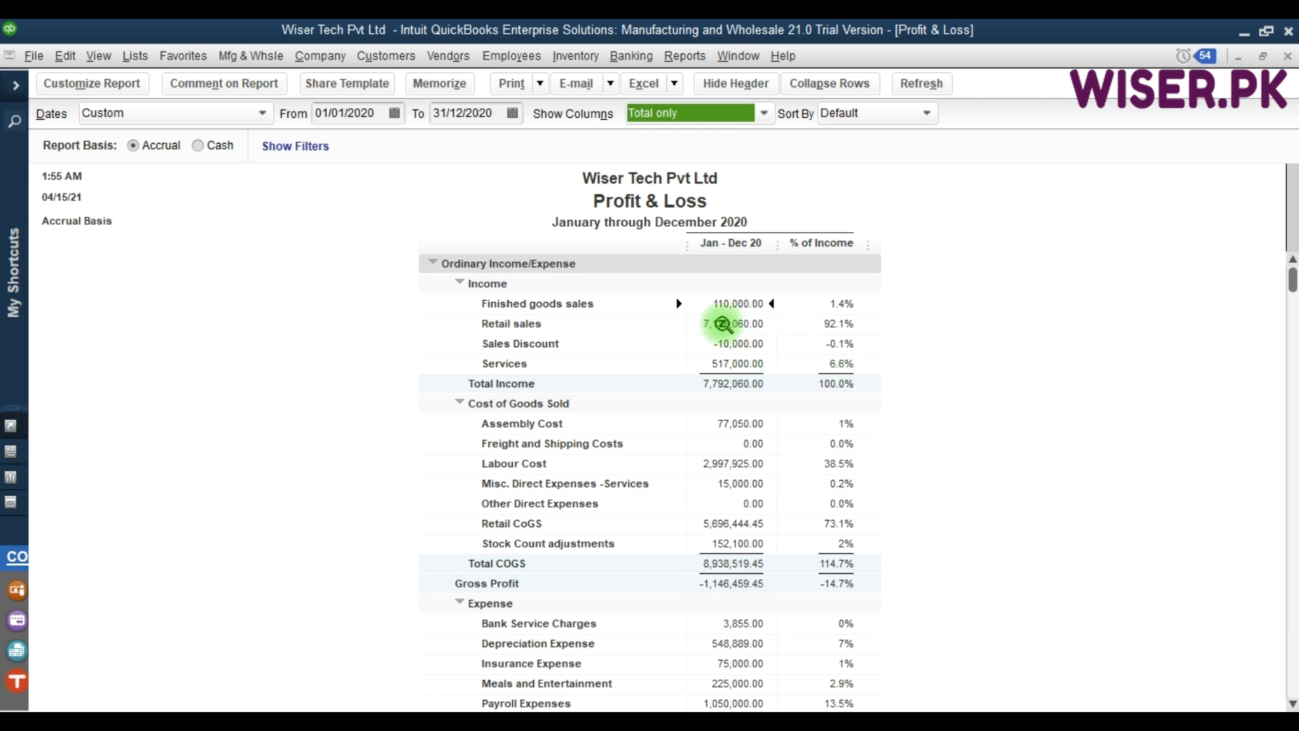
{"action": "left_click", "coordinate": [762, 458]}
{"action": "scroll", "coordinate": [762, 458], "scroll_direction": "down", "scroll_amount": 8}
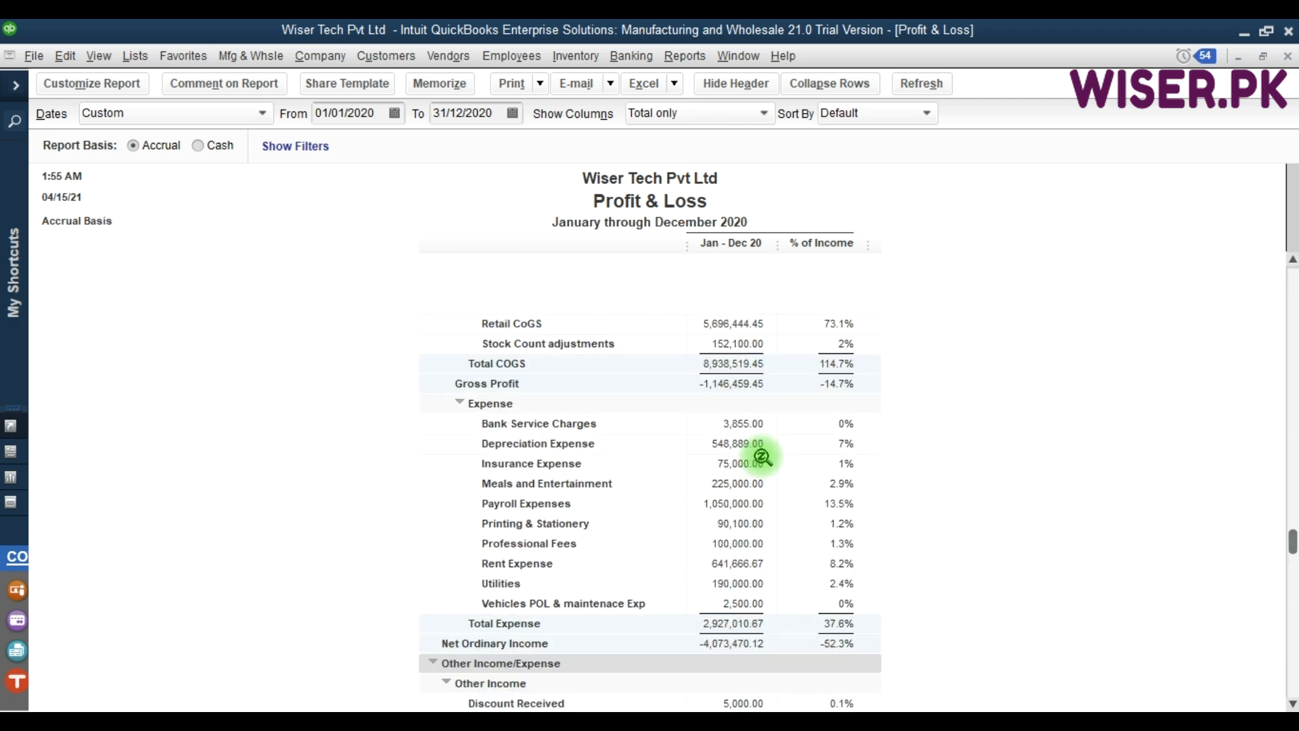
{"action": "scroll", "coordinate": [763, 458], "scroll_direction": "up", "scroll_amount": 8}
{"action": "scroll", "coordinate": [763, 458], "scroll_direction": "down", "scroll_amount": 5}
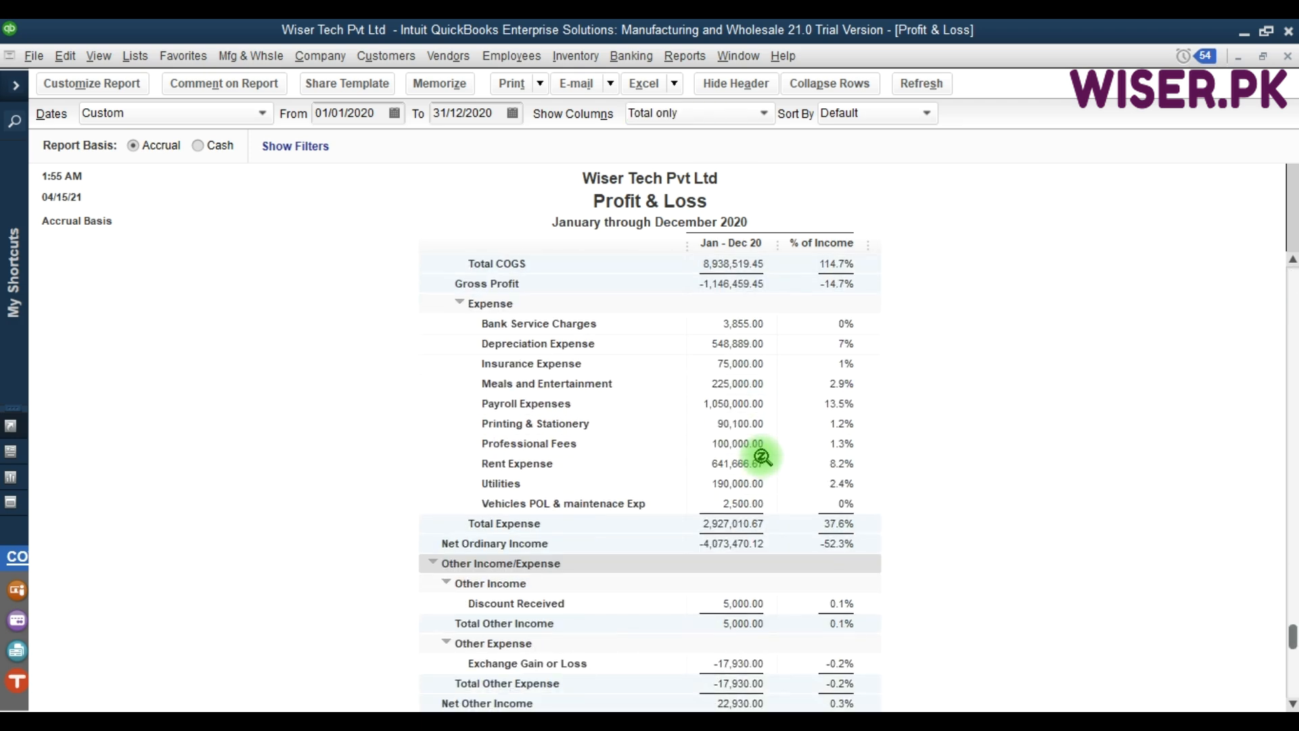
{"action": "scroll", "coordinate": [763, 458], "scroll_direction": "down", "scroll_amount": 1}
{"action": "scroll", "coordinate": [763, 458], "scroll_direction": "up", "scroll_amount": 1}
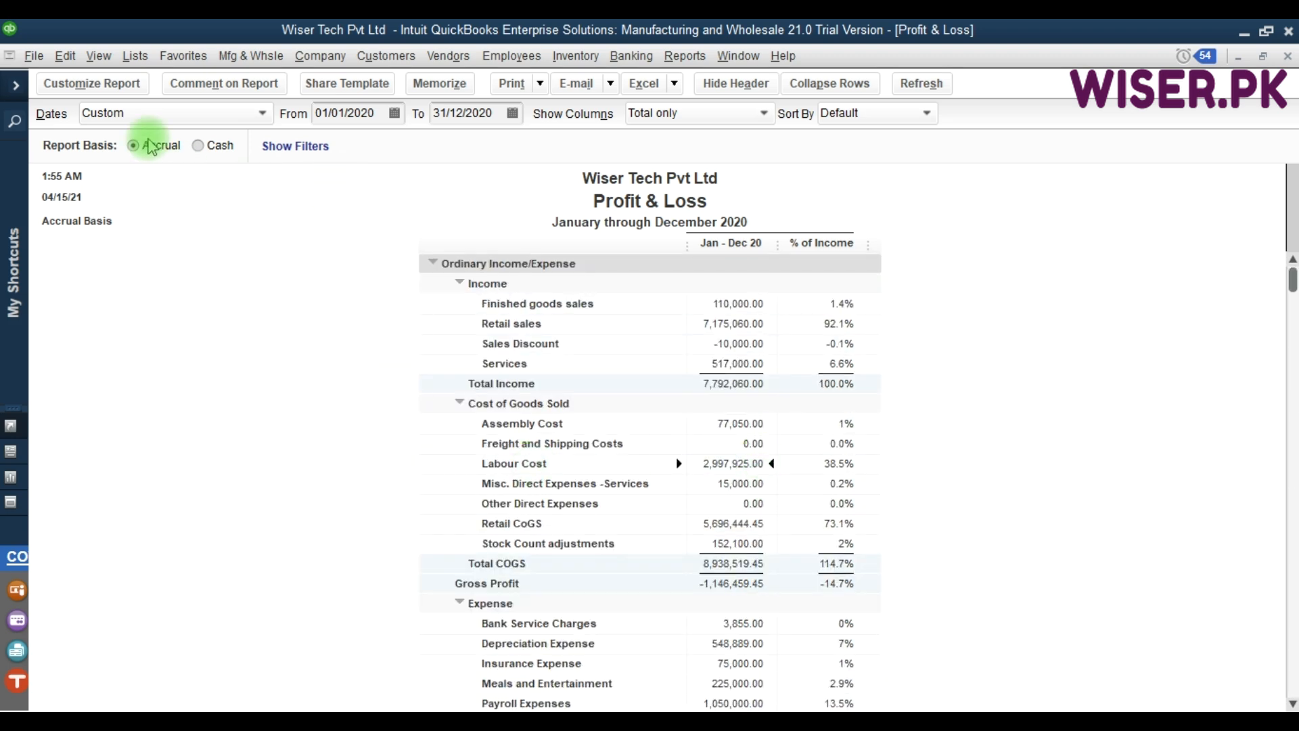
Examine the advanced row, column and reporting calendar options and the display settings, and leave them without saving
{"action": "left_click", "coordinate": [91, 84]}
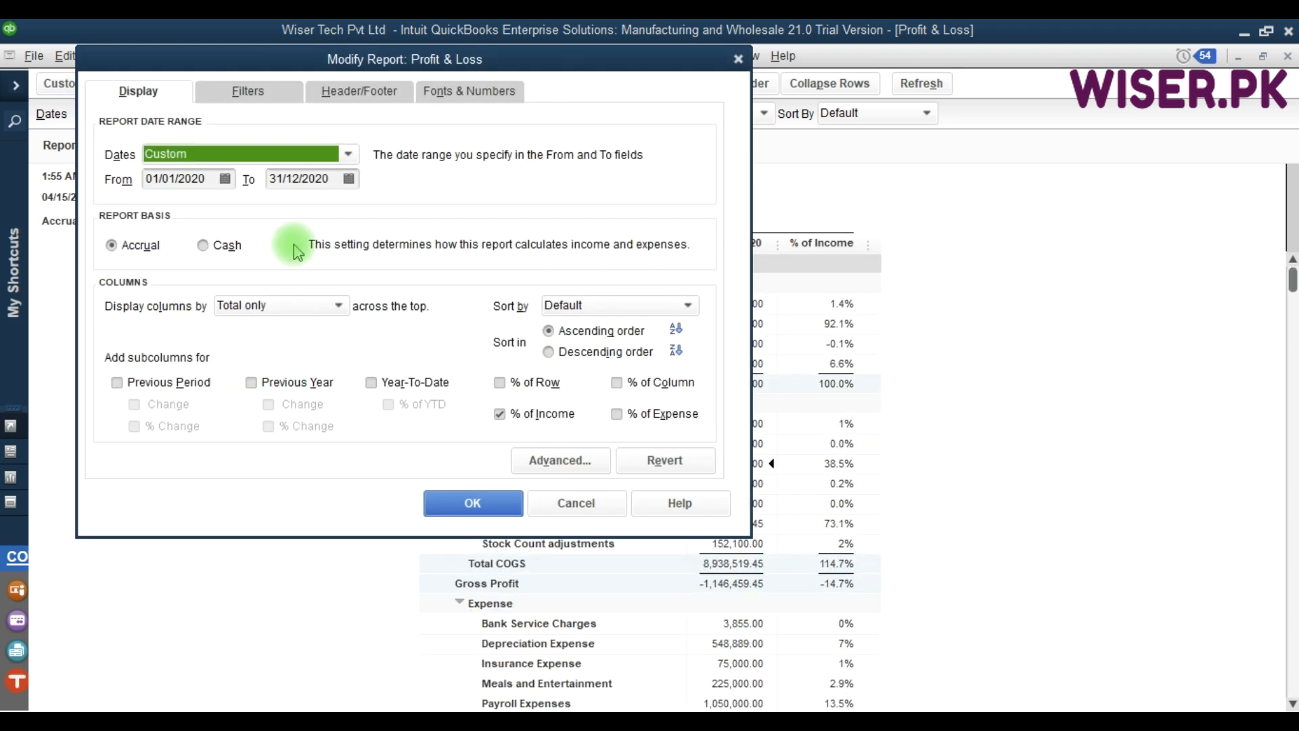
{"action": "left_click", "coordinate": [578, 460]}
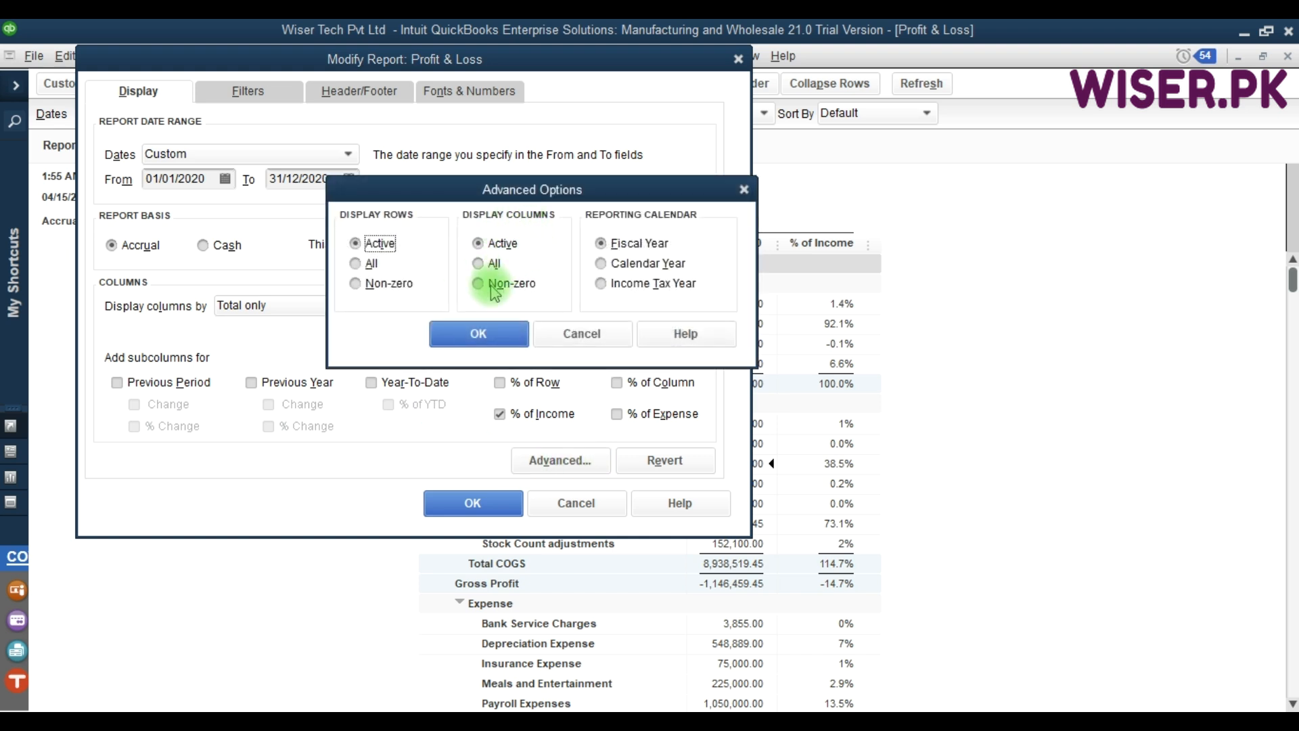
{"action": "left_click", "coordinate": [555, 339]}
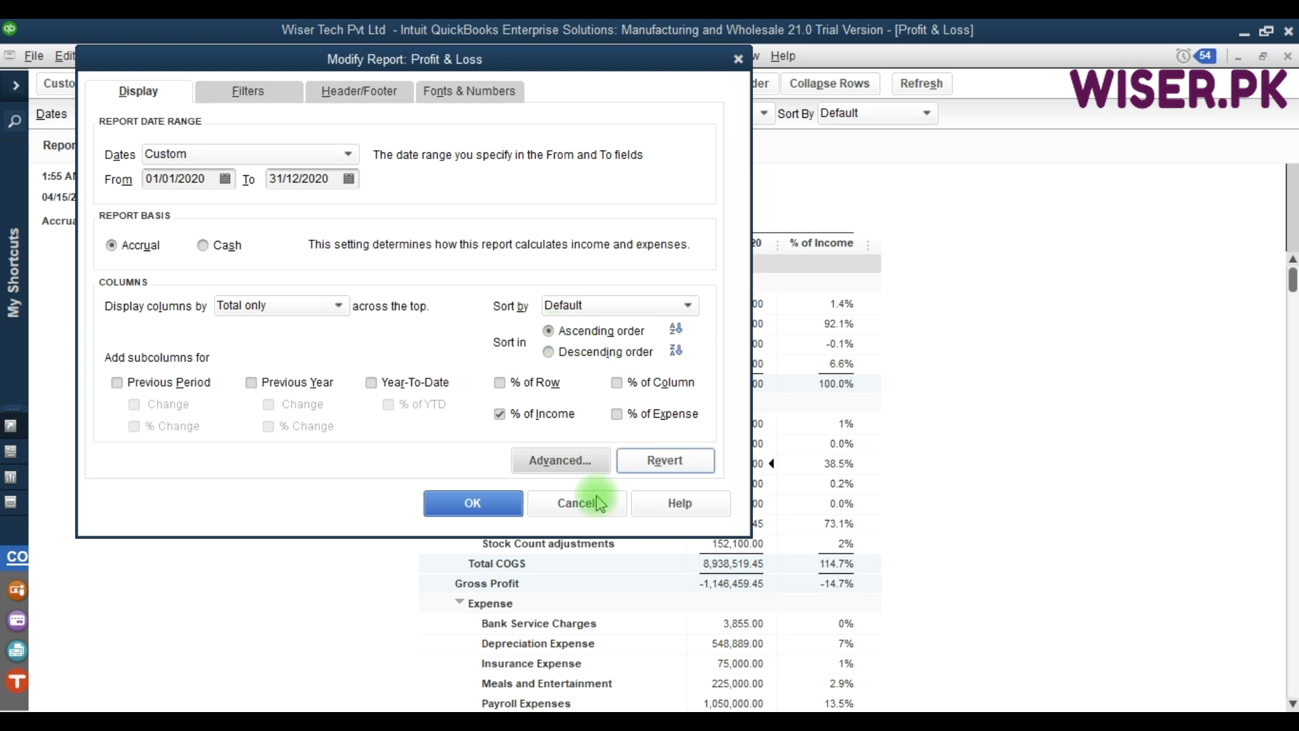
{"action": "left_click", "coordinate": [559, 508]}
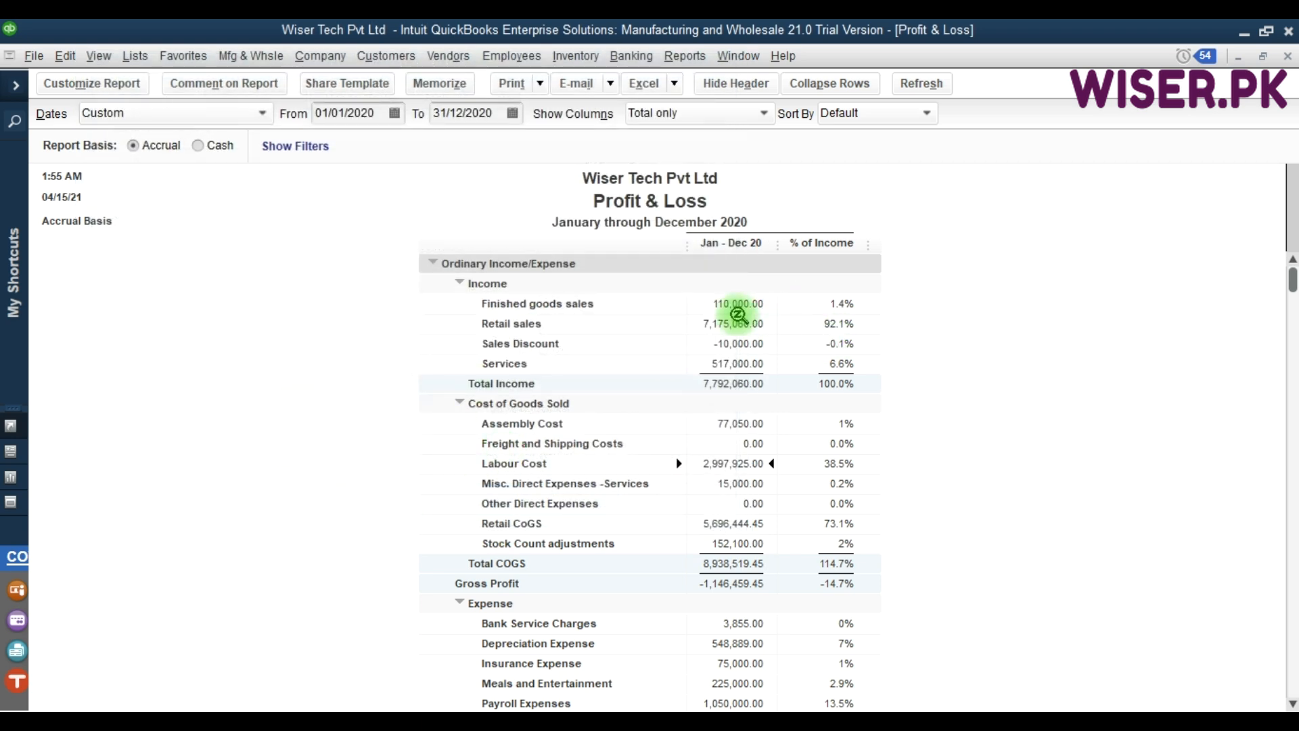
{"action": "left_click", "coordinate": [74, 84]}
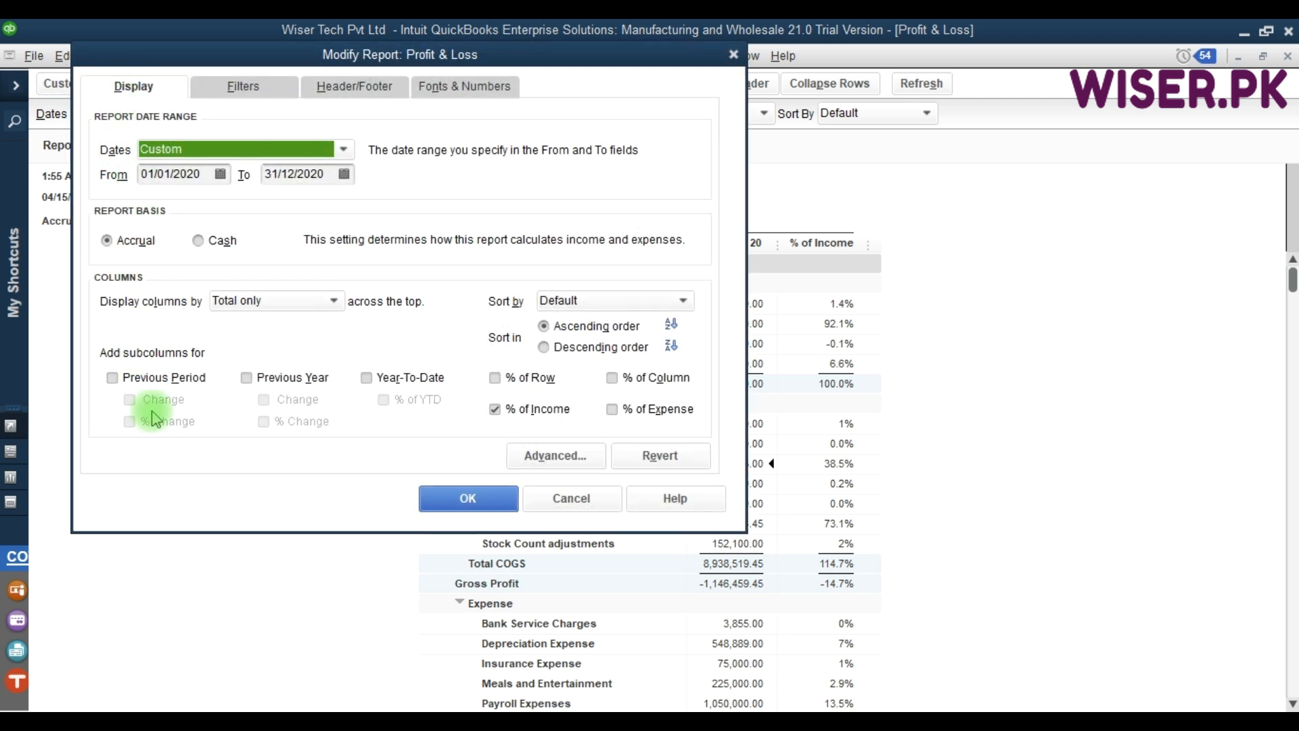
{"action": "left_click", "coordinate": [571, 498]}
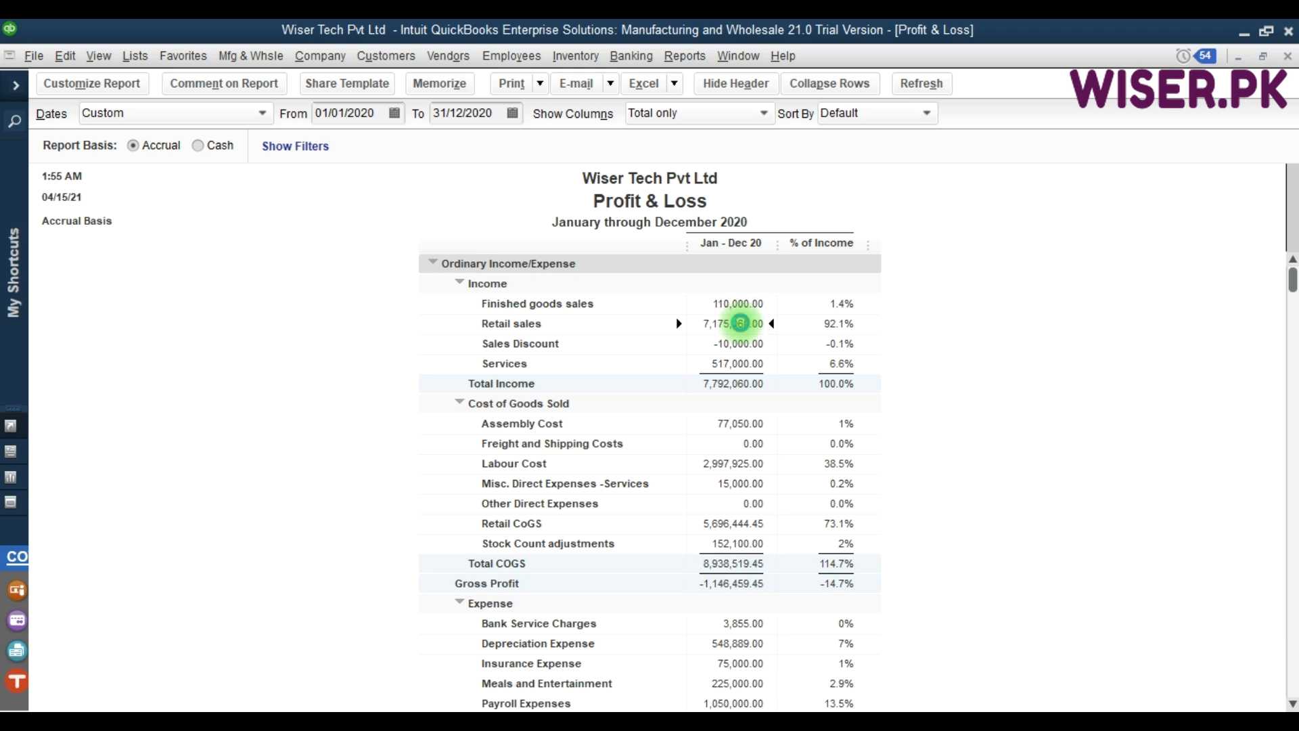
View the transaction details behind the Retail sales and Sales Discount amounts, and reopen the Retail sales detail
{"action": "double_click", "coordinate": [740, 322]}
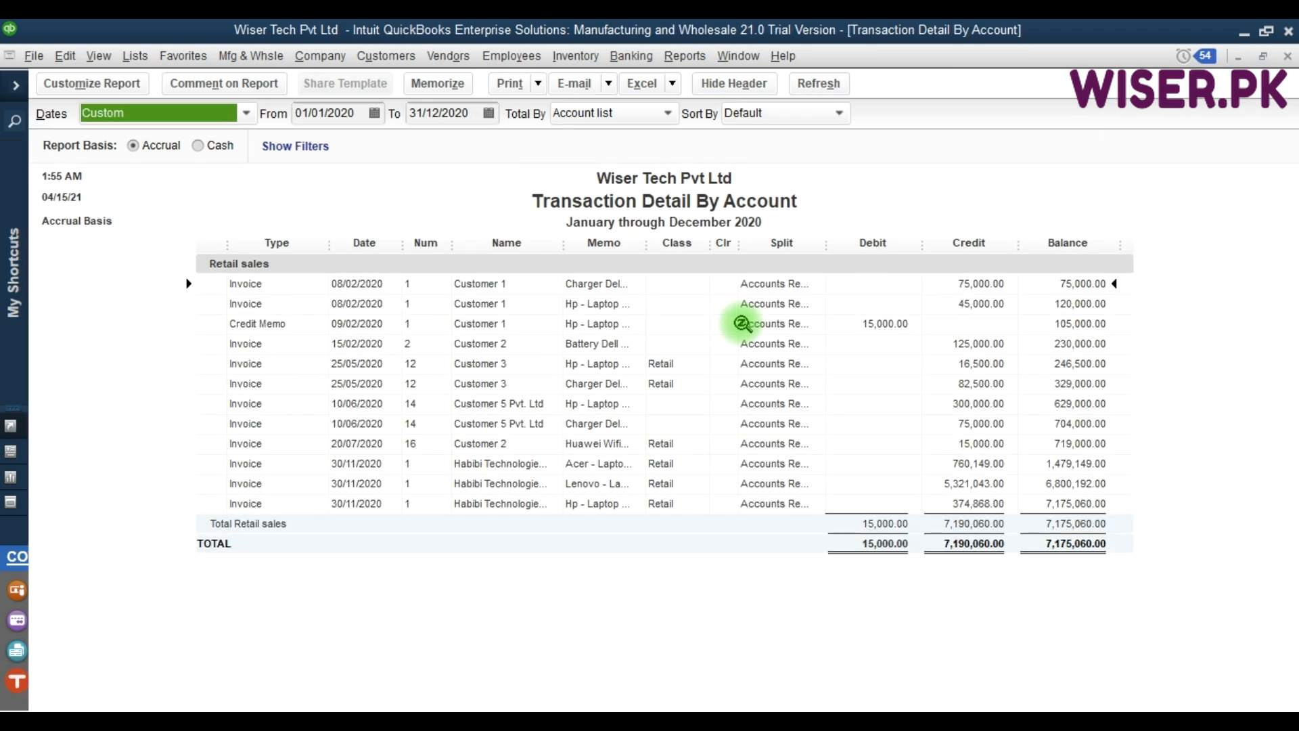
{"action": "key", "text": "Escape"}
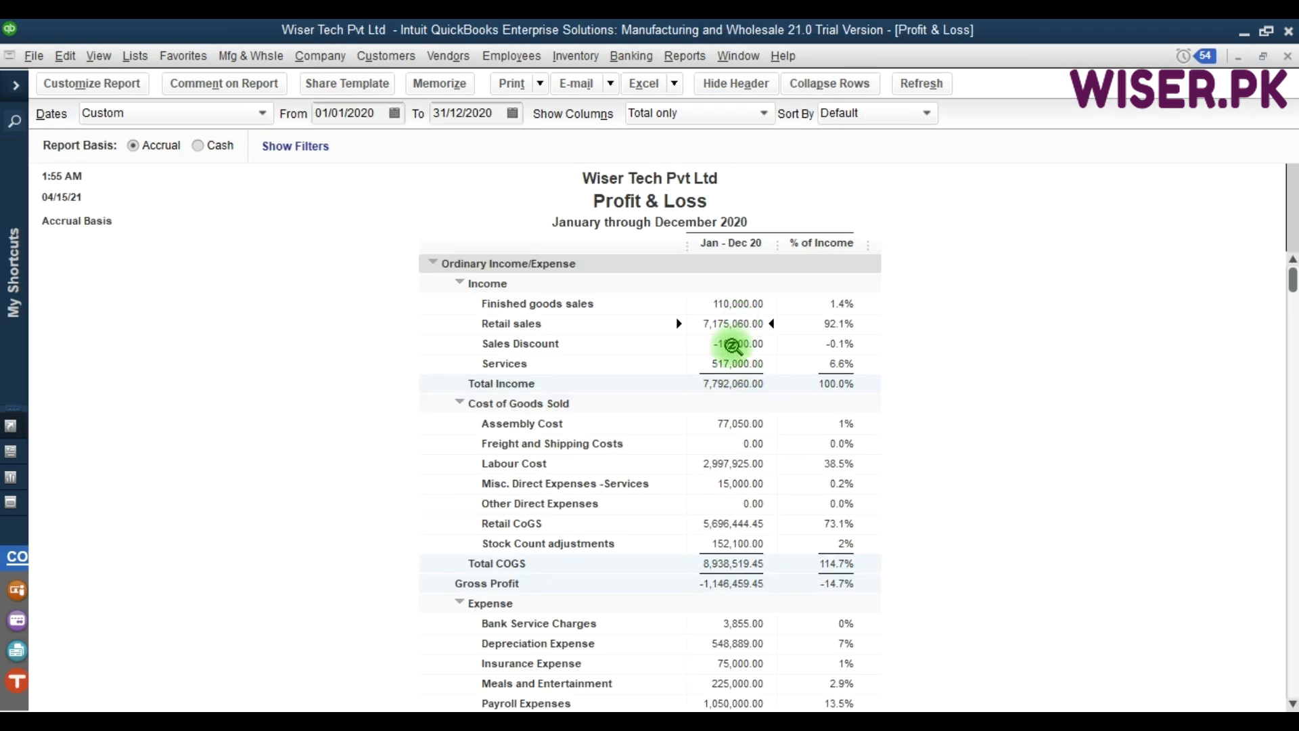
{"action": "double_click", "coordinate": [736, 343]}
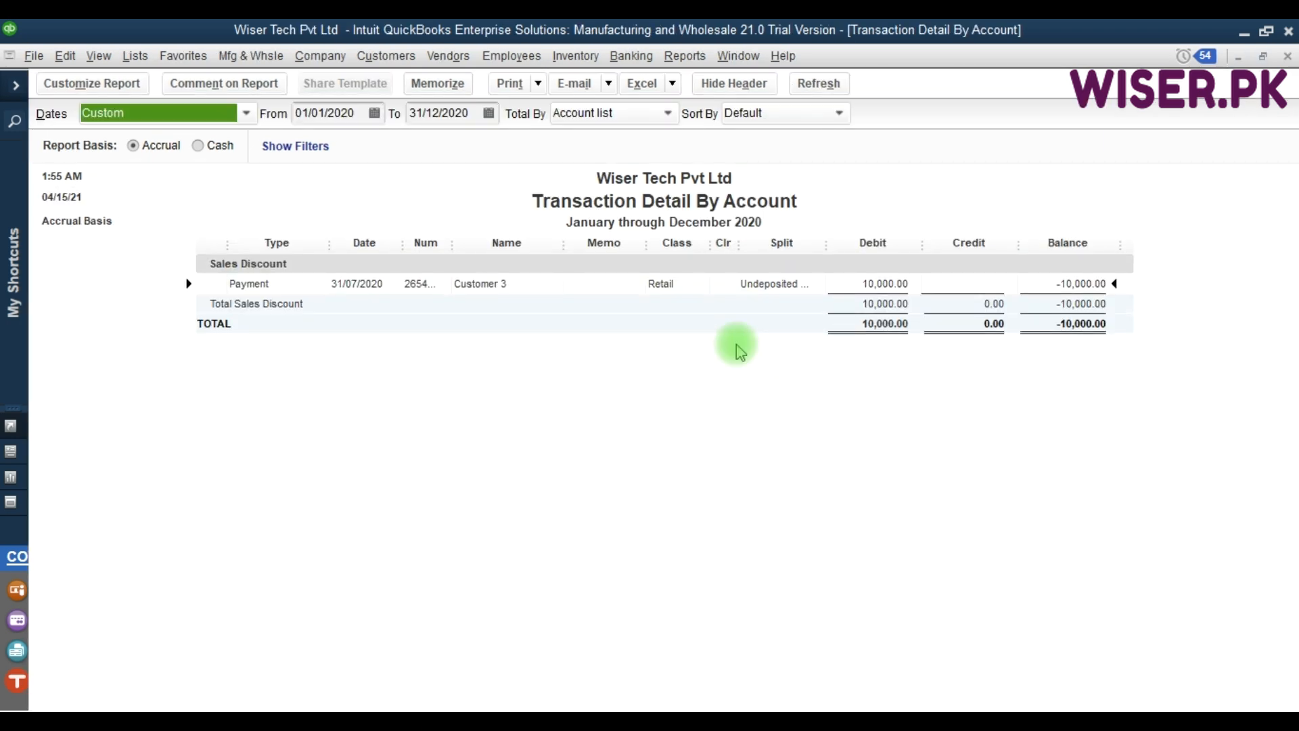
{"action": "key", "text": "Escape"}
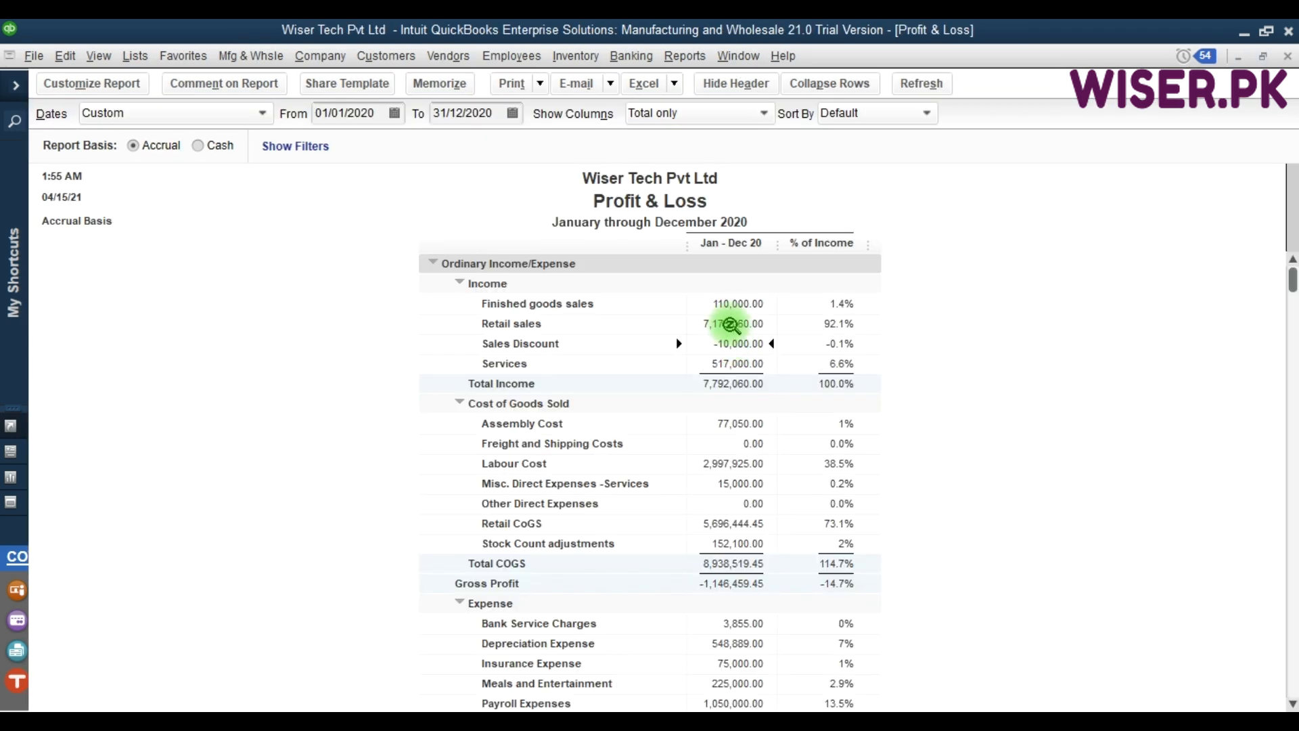
{"action": "double_click", "coordinate": [731, 325]}
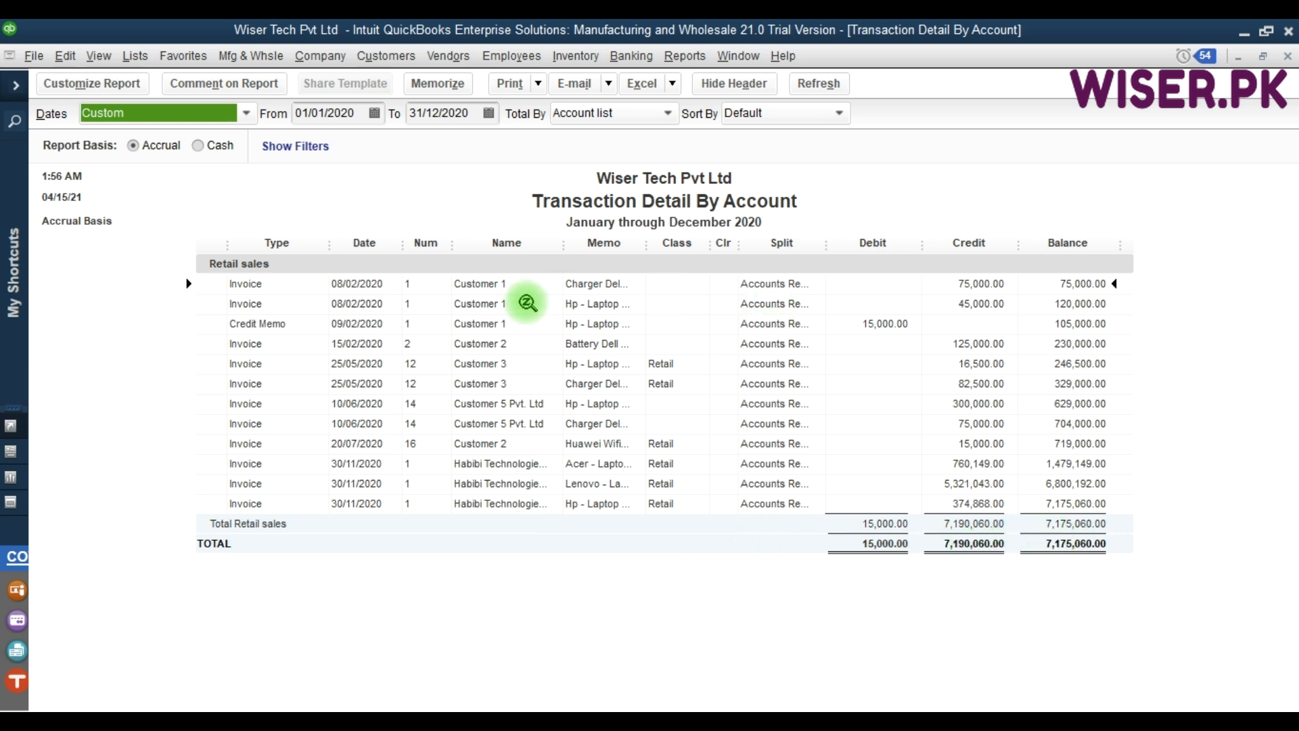
View Customer 3's invoice 12 dated 25/05/2020 from the Retail sales transactions and return to the detail report
{"action": "left_click", "coordinate": [360, 282]}
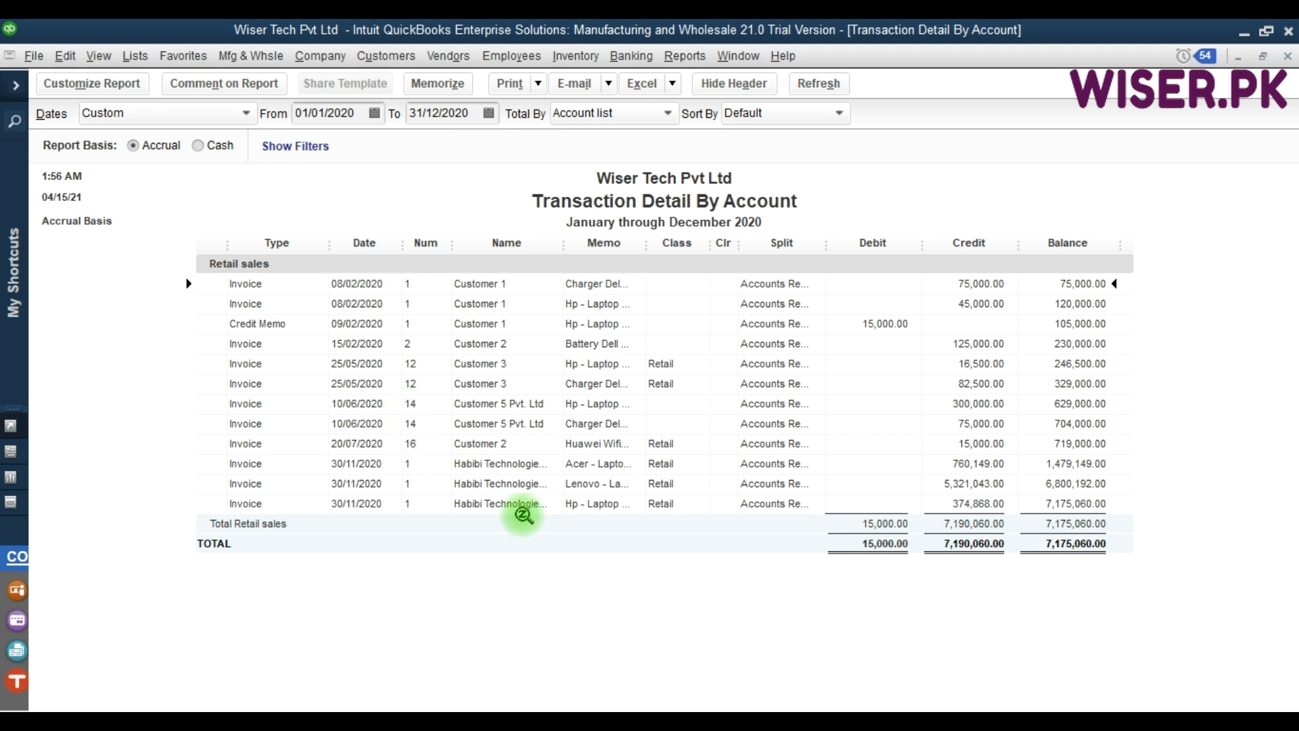
{"action": "double_click", "coordinate": [481, 384]}
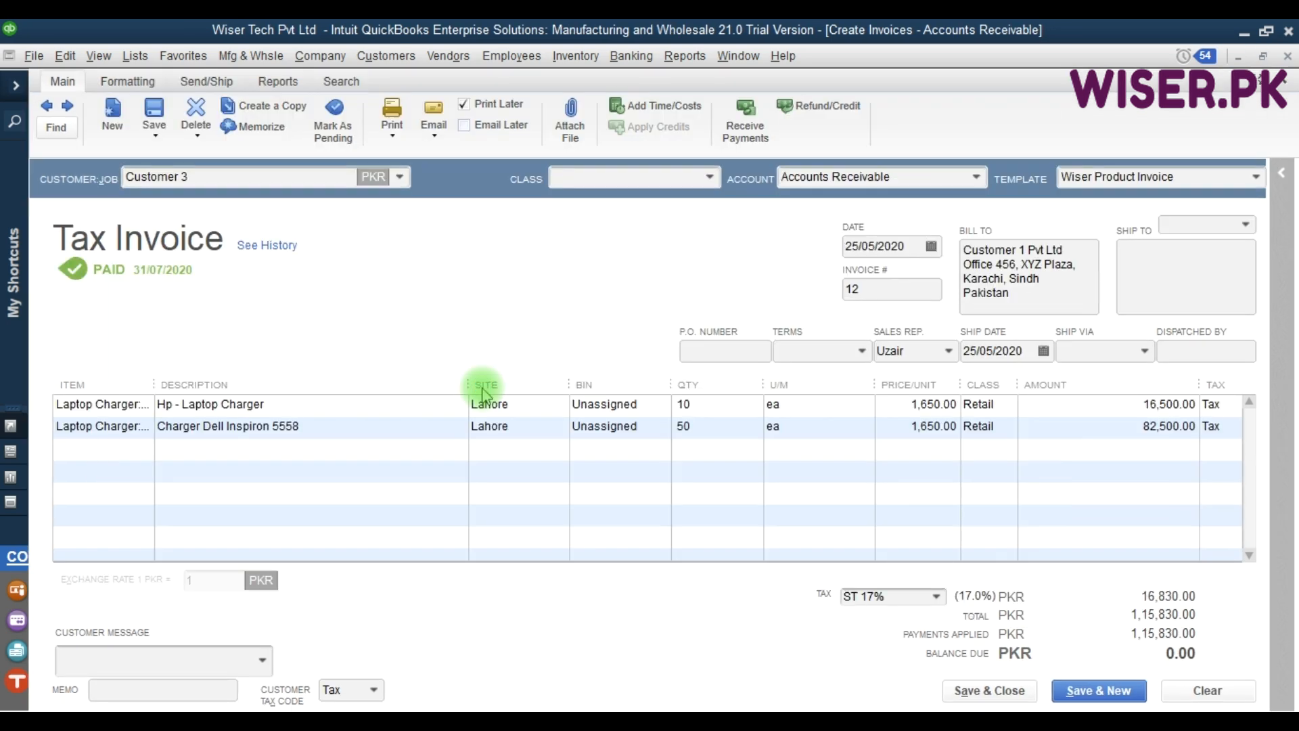
{"action": "key", "text": "Escape"}
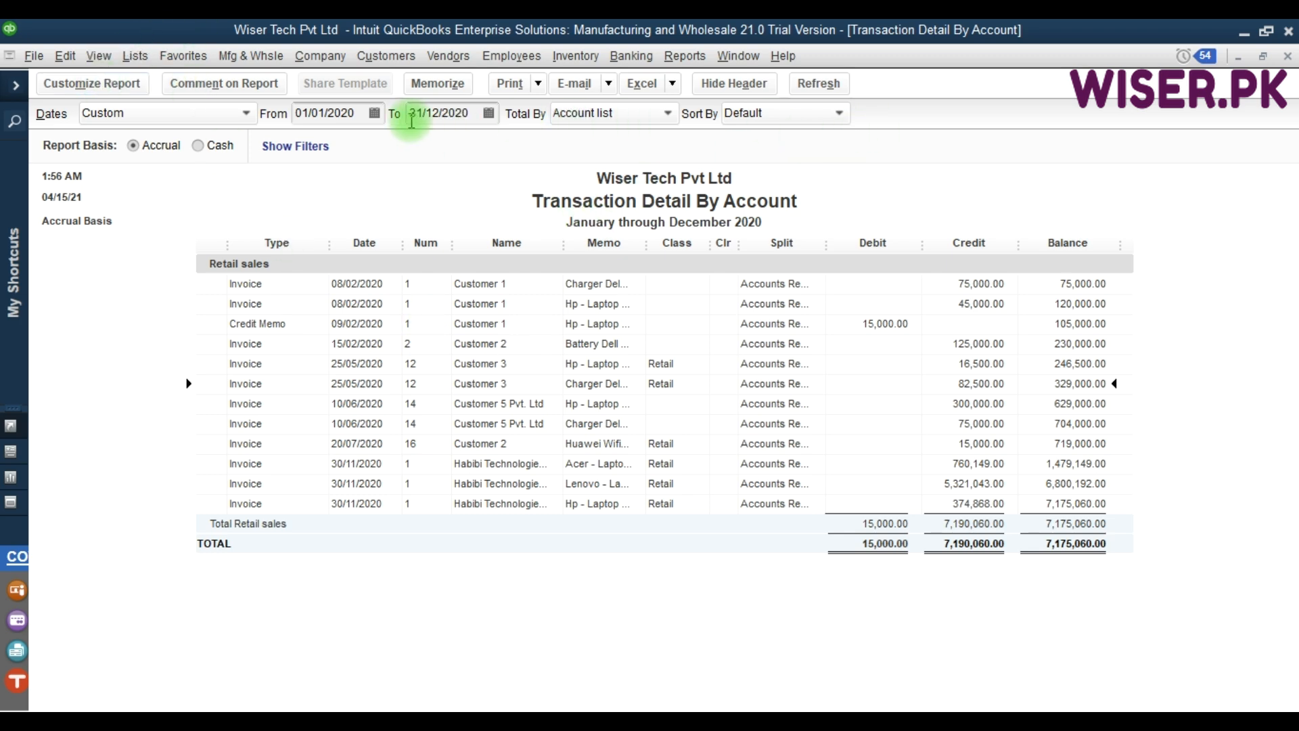
Open the customization of the Transaction Detail By Account report and look through its filter, header/footer and display settings
{"action": "left_click", "coordinate": [92, 85]}
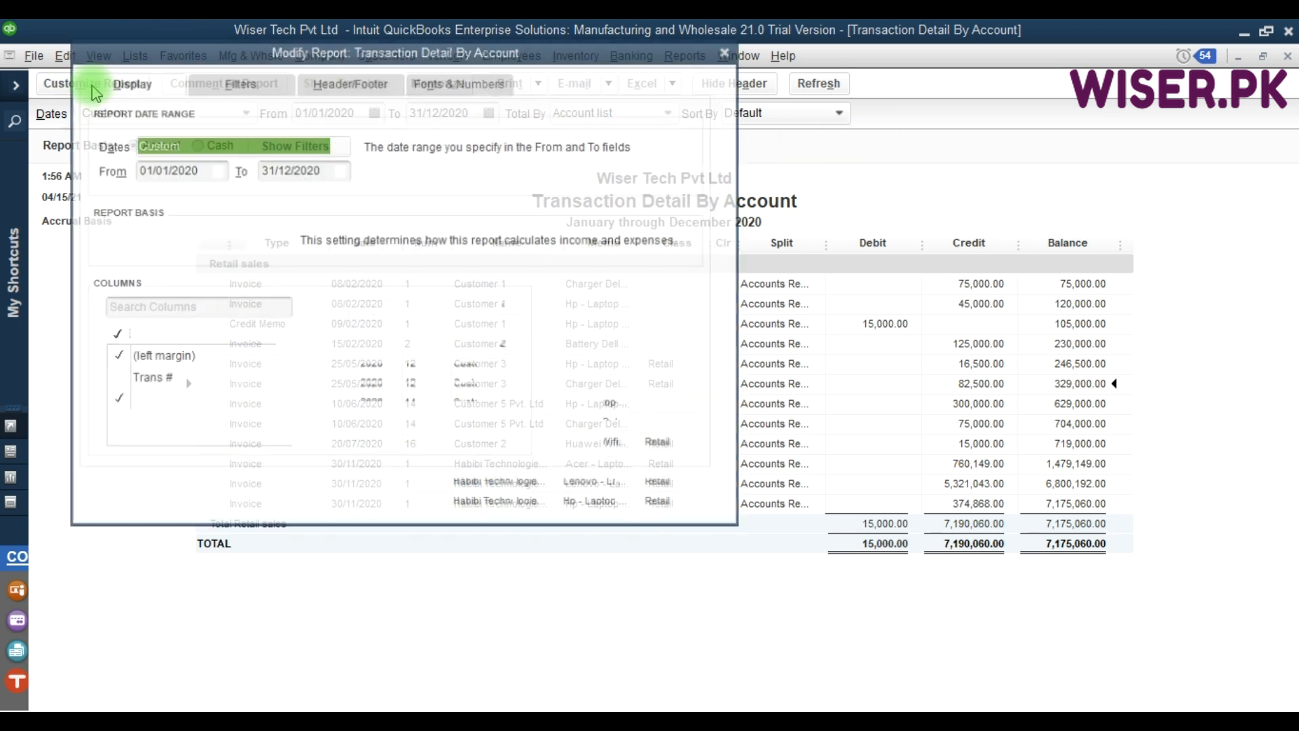
{"action": "left_click", "coordinate": [263, 88]}
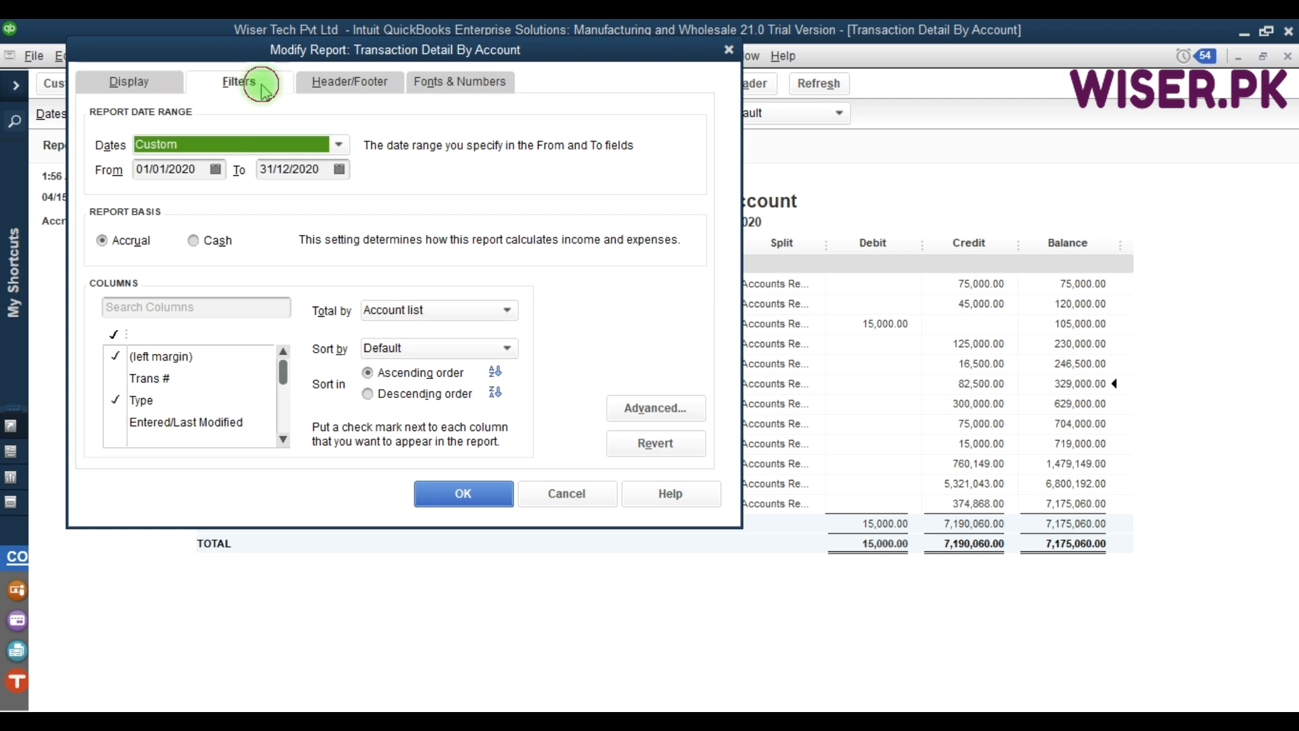
{"action": "left_click", "coordinate": [342, 82]}
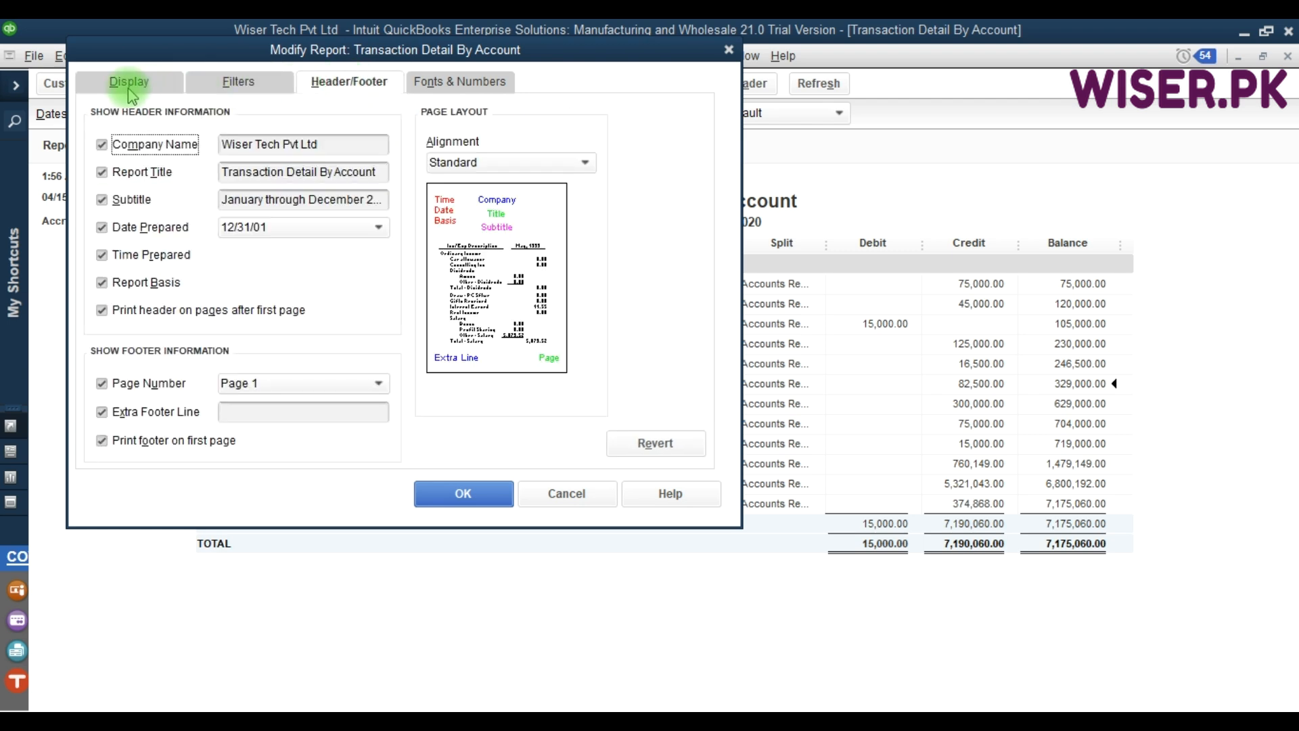
{"action": "left_click", "coordinate": [149, 87]}
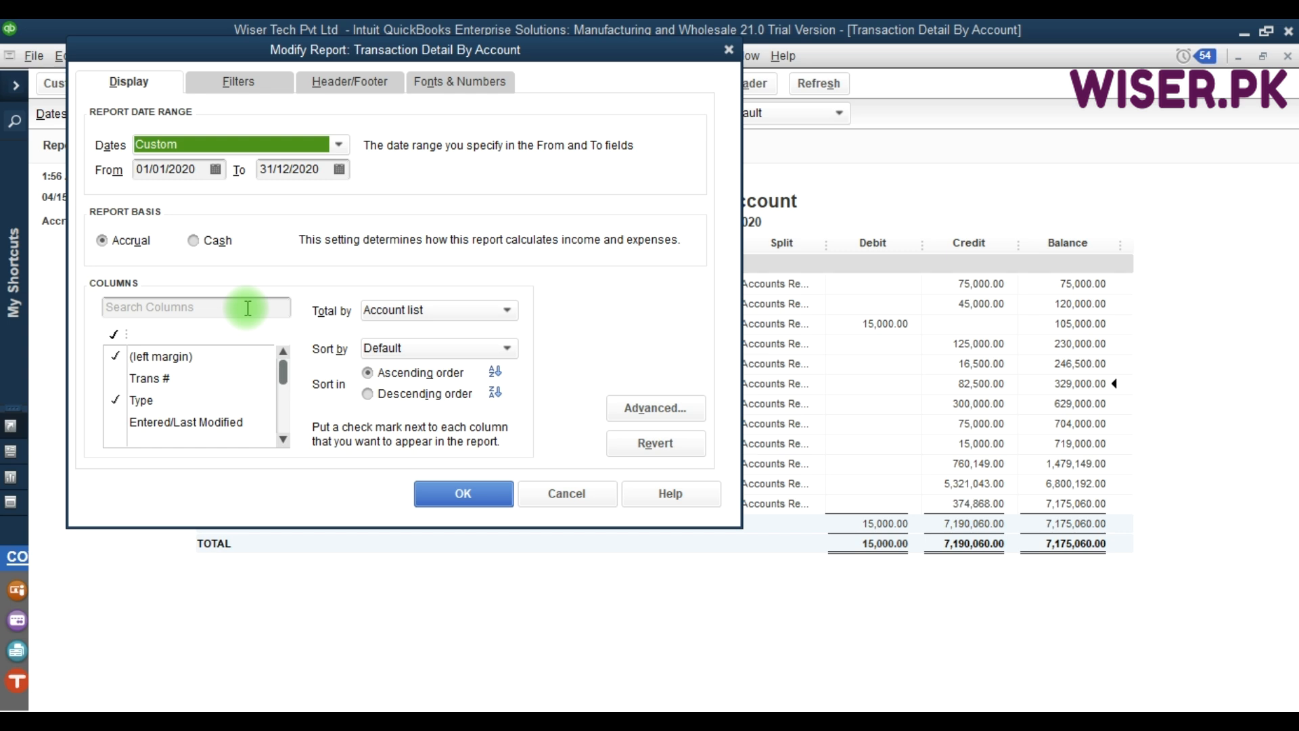
Browse the available report columns and include the Last modified by column
{"action": "left_click", "coordinate": [211, 308]}
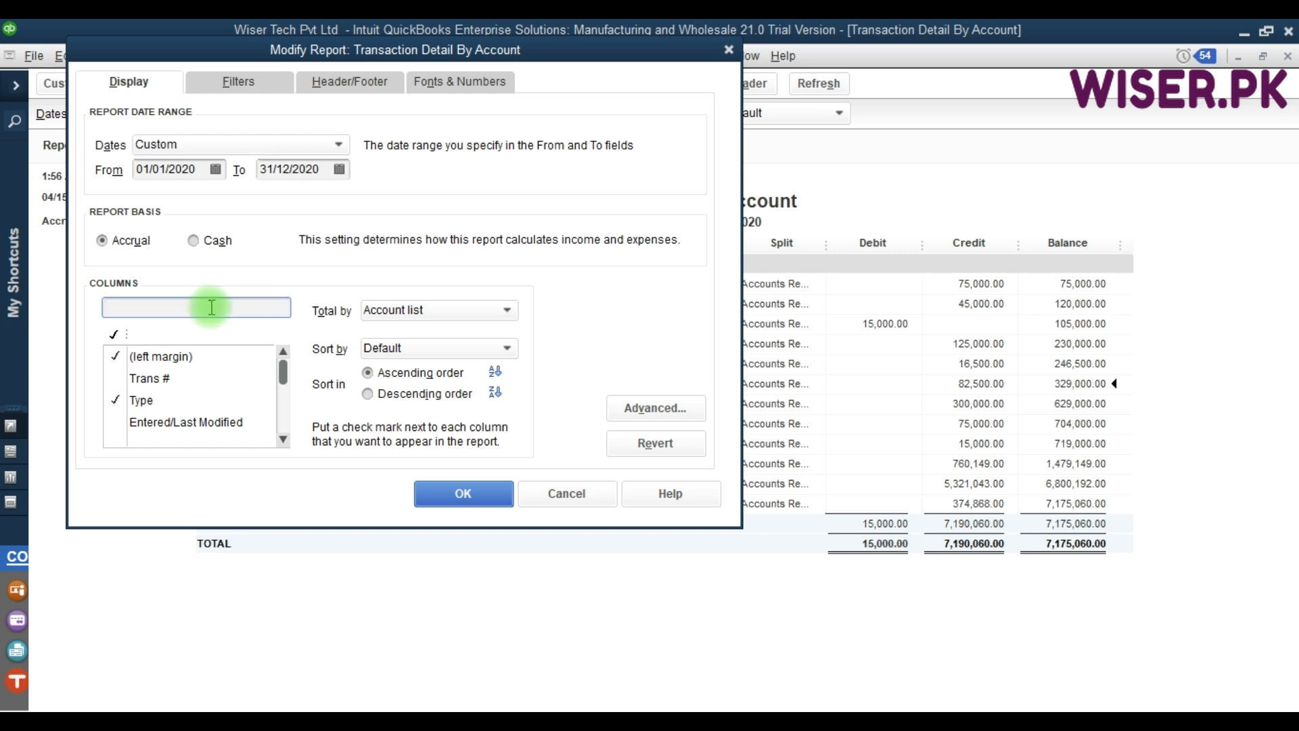
{"action": "key", "text": "F9"}
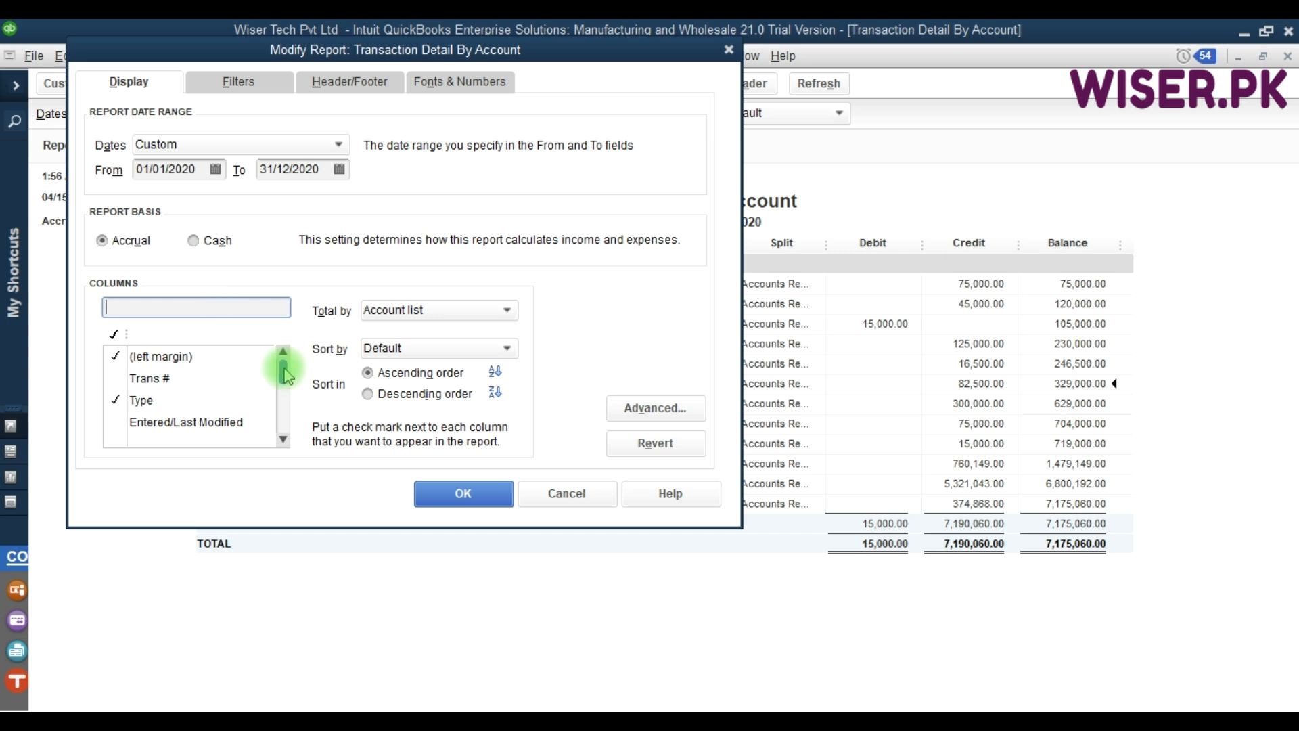
{"action": "scroll", "coordinate": [286, 376], "scroll_direction": "down", "scroll_amount": 2}
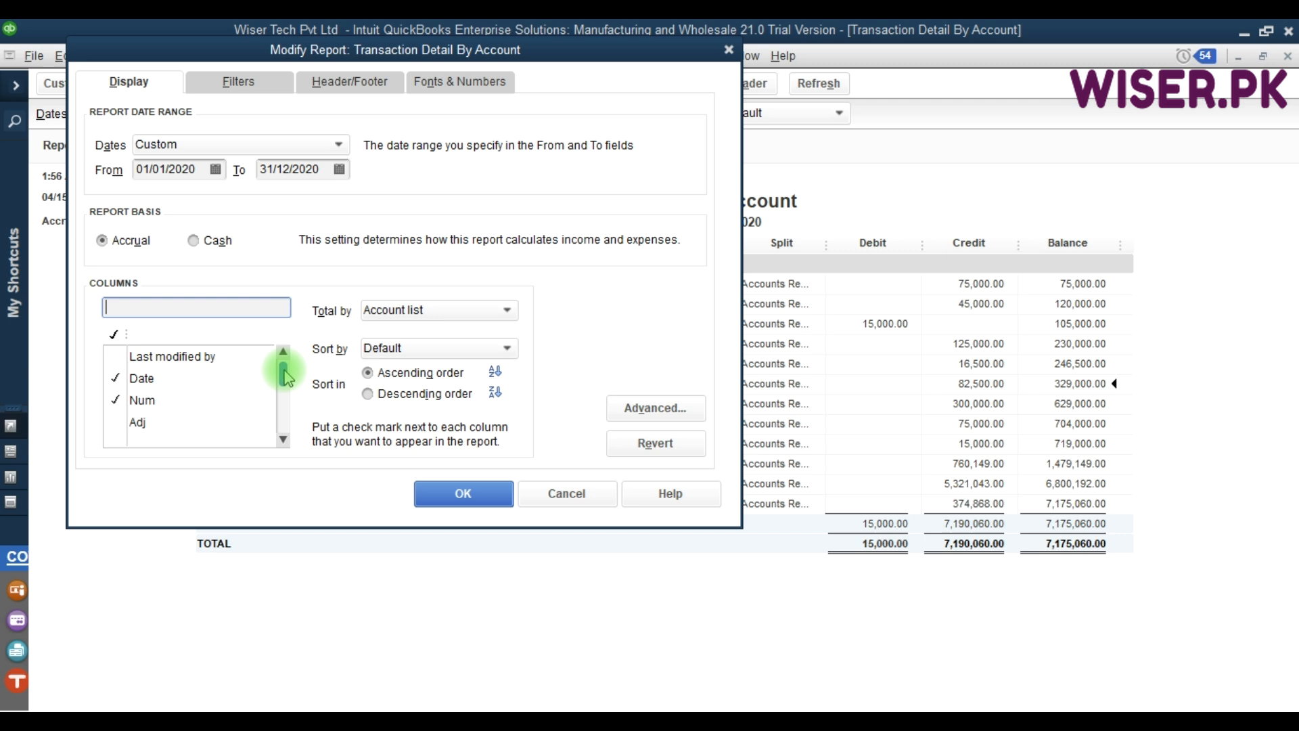
{"action": "left_click", "coordinate": [225, 340]}
{"action": "left_click_drag", "start_coordinate": [287, 381], "coordinate": [285, 375]}
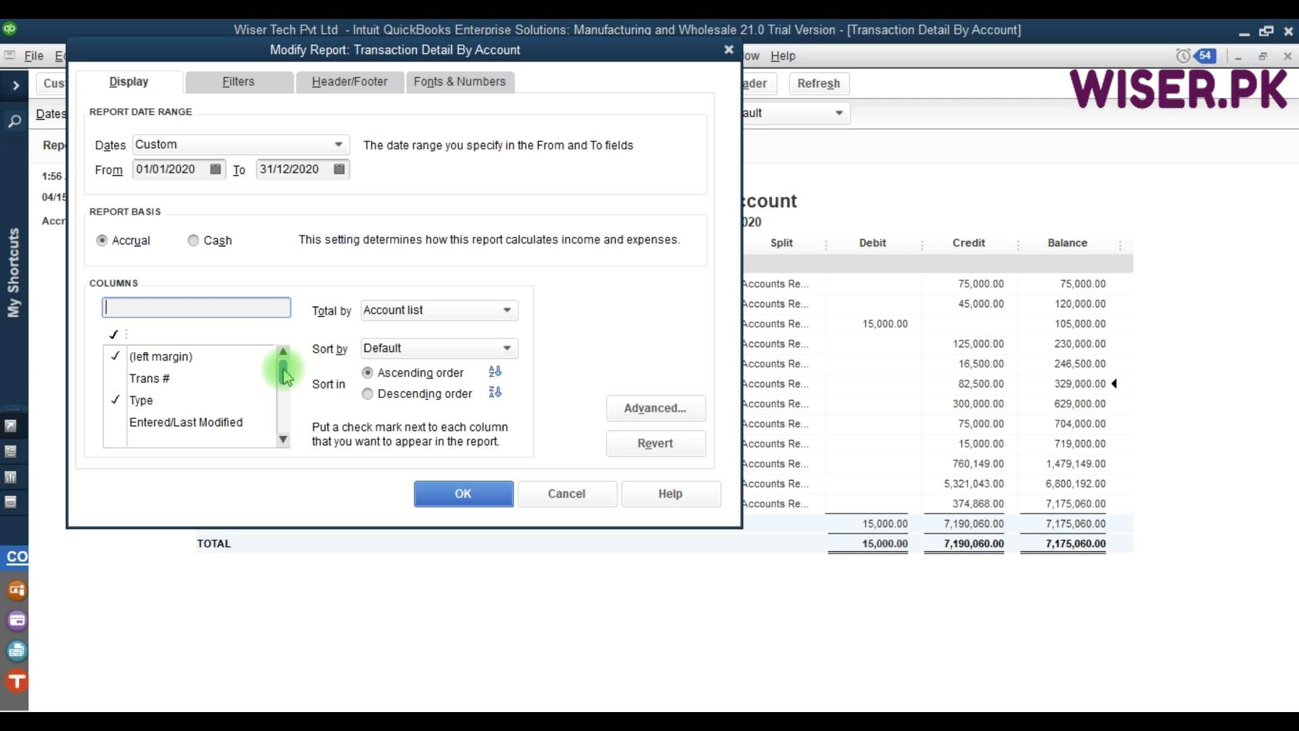
{"action": "left_click_drag", "start_coordinate": [284, 371], "coordinate": [283, 376]}
{"action": "left_click", "coordinate": [116, 357]}
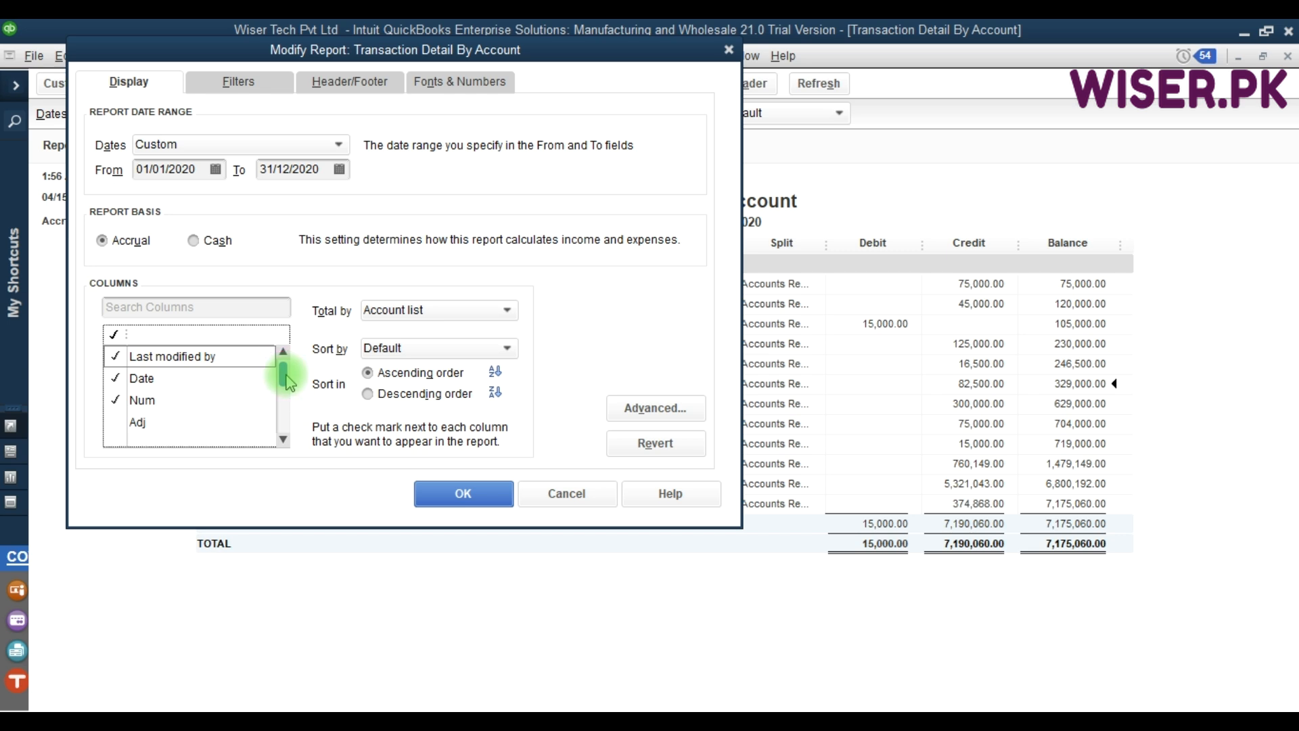
Include the Due Date and Terms columns in the transaction detail report
{"action": "scroll", "coordinate": [287, 382], "scroll_direction": "down", "scroll_amount": 3}
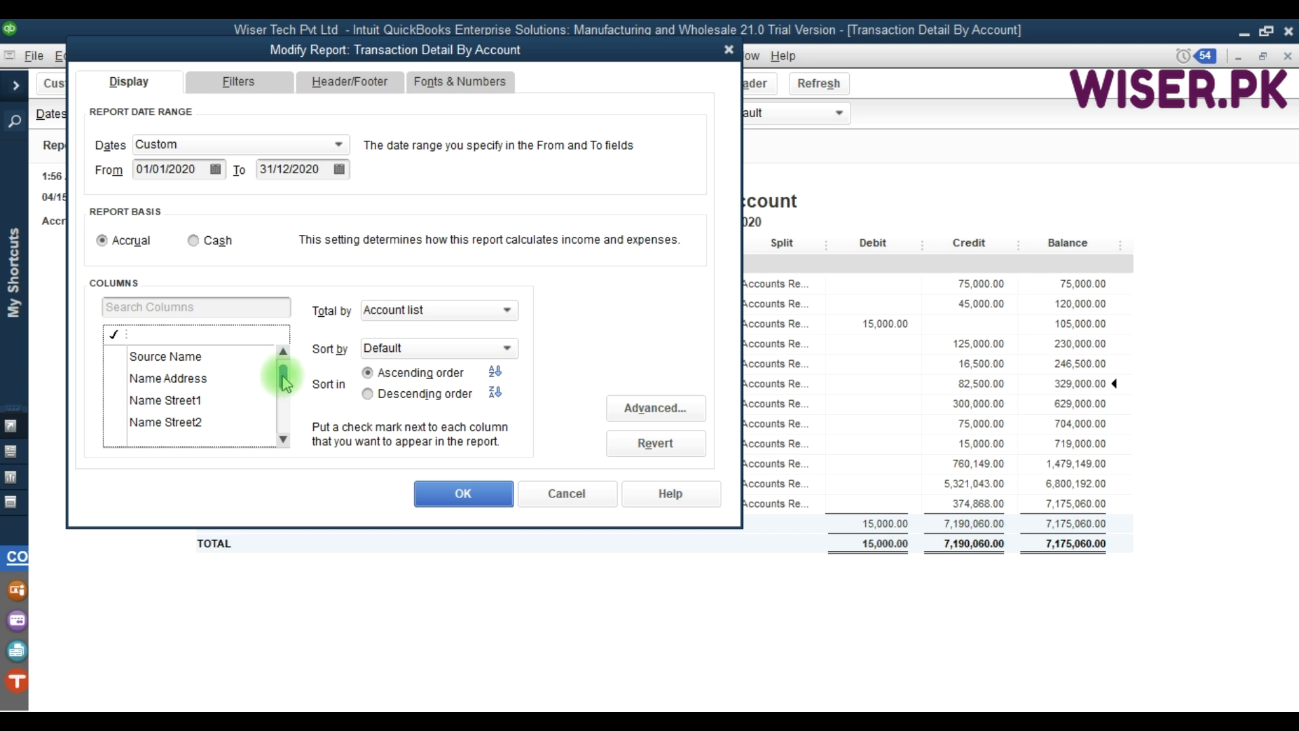
{"action": "scroll", "coordinate": [284, 385], "scroll_direction": "down", "scroll_amount": 5}
{"action": "scroll", "coordinate": [284, 387], "scroll_direction": "up", "scroll_amount": 1}
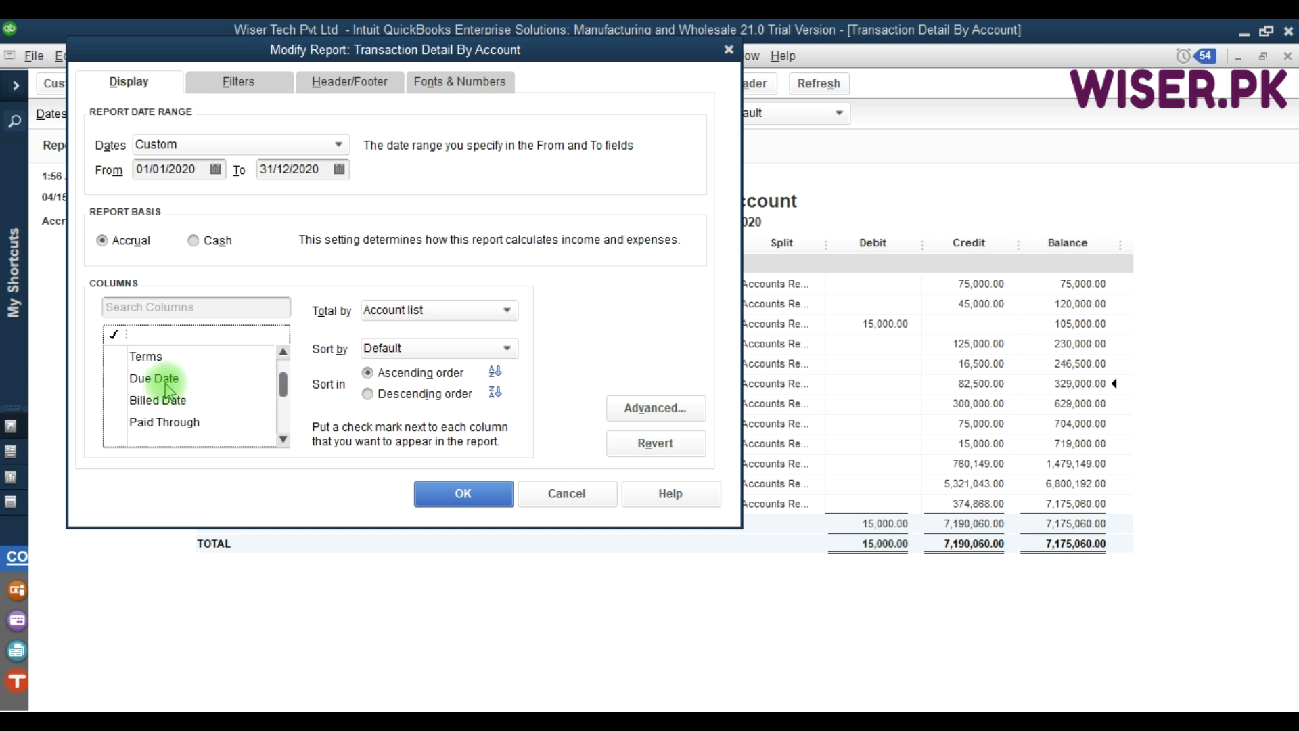
{"action": "left_click", "coordinate": [115, 377]}
{"action": "left_click", "coordinate": [119, 357]}
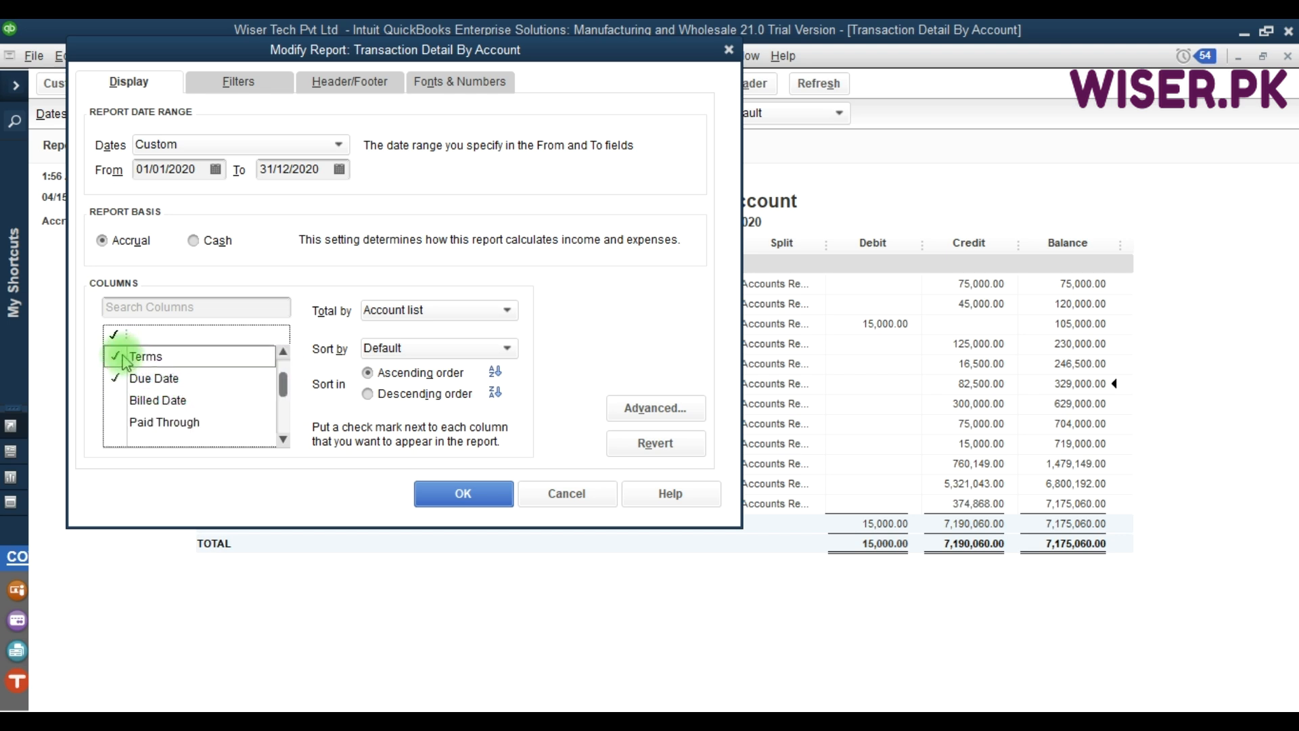
Include the Rep and Paid columns in the transaction detail report
{"action": "scroll", "coordinate": [284, 382], "scroll_direction": "down", "scroll_amount": 2}
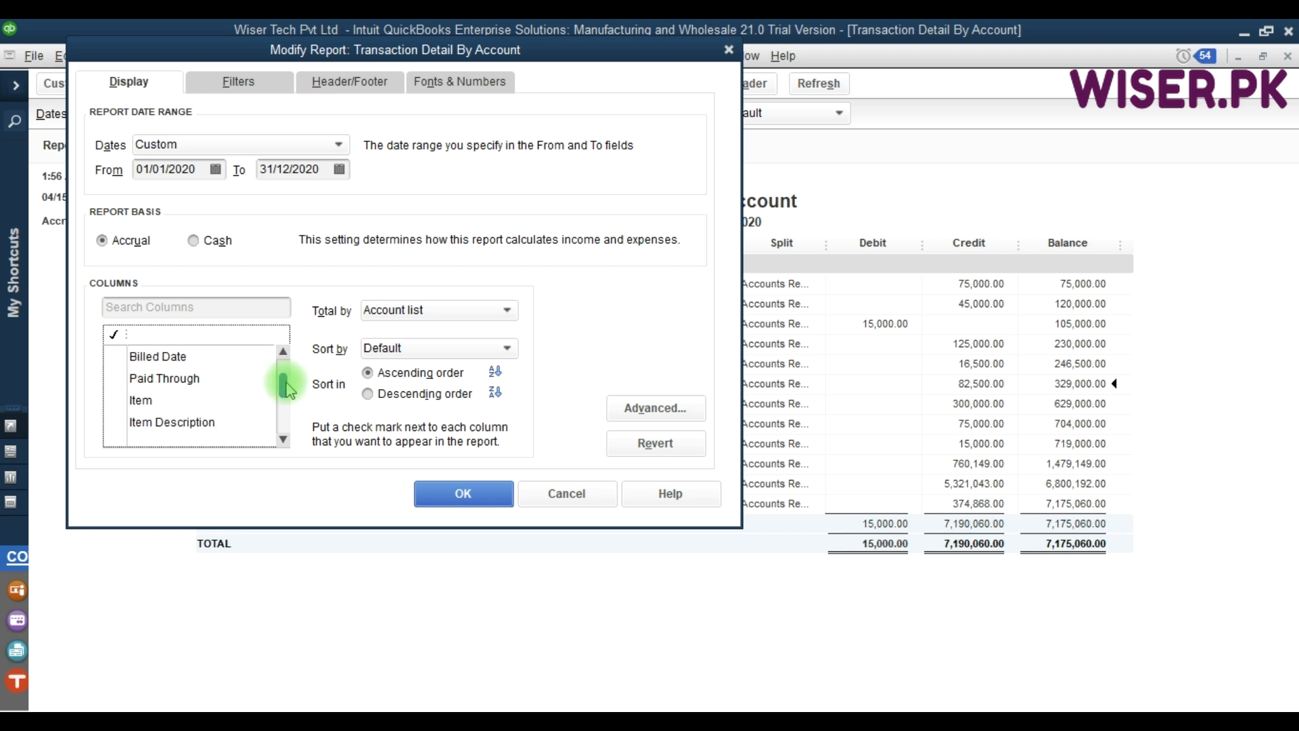
{"action": "left_click", "coordinate": [153, 341]}
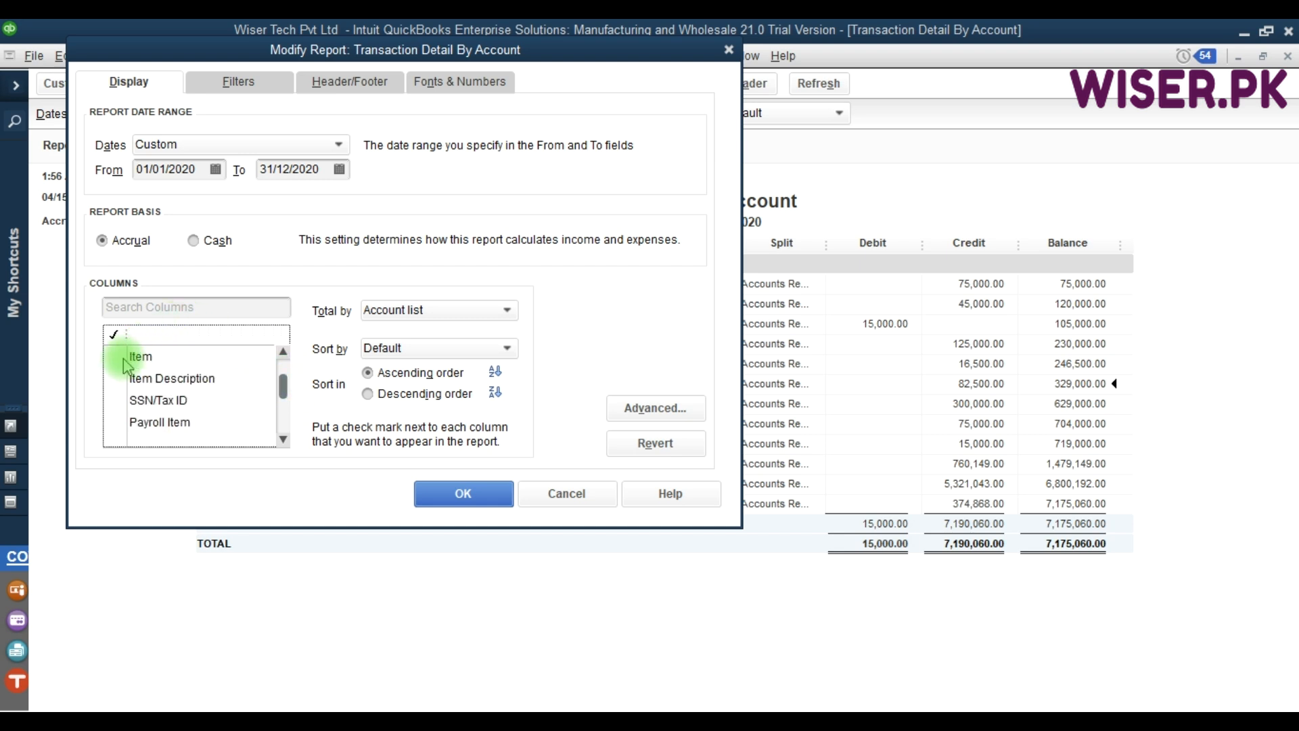
{"action": "left_click", "coordinate": [284, 392]}
{"action": "scroll", "coordinate": [284, 392], "scroll_direction": "down", "scroll_amount": 2}
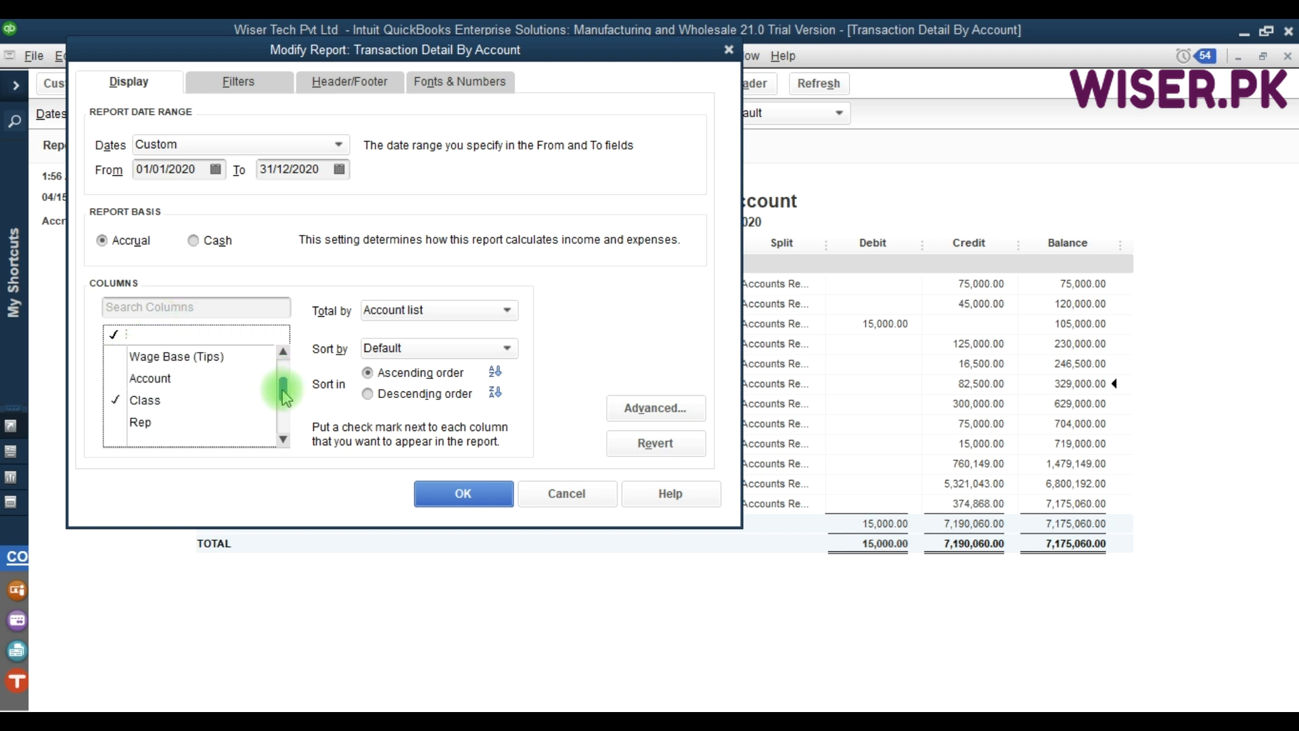
{"action": "left_click", "coordinate": [116, 422]}
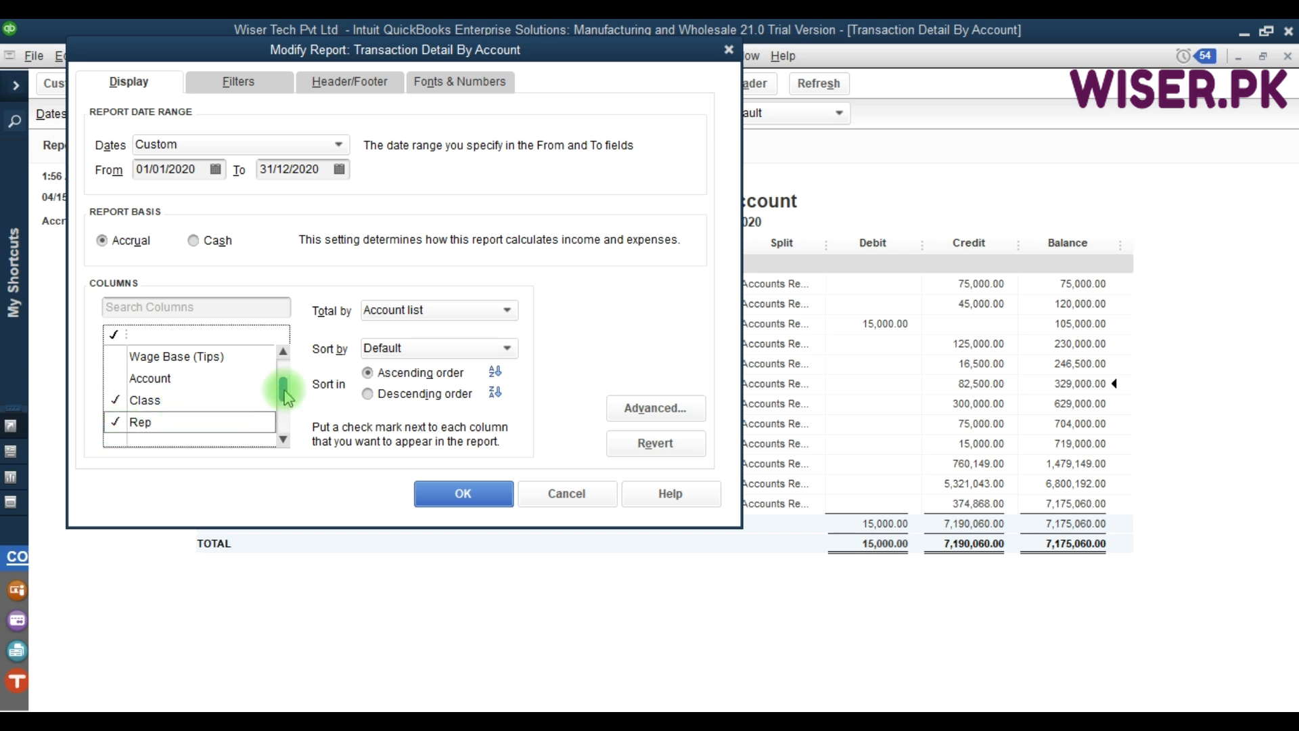
{"action": "scroll", "coordinate": [284, 395], "scroll_direction": "down", "scroll_amount": 2}
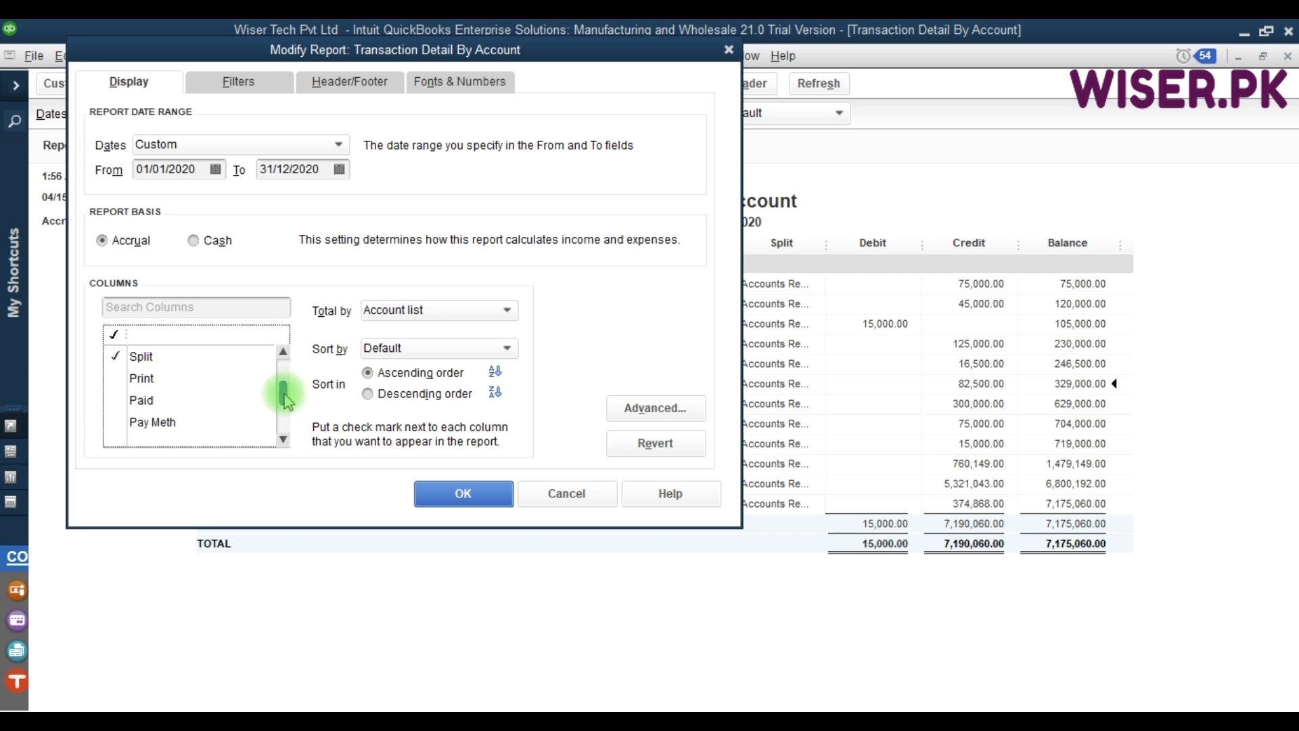
{"action": "left_click", "coordinate": [115, 400]}
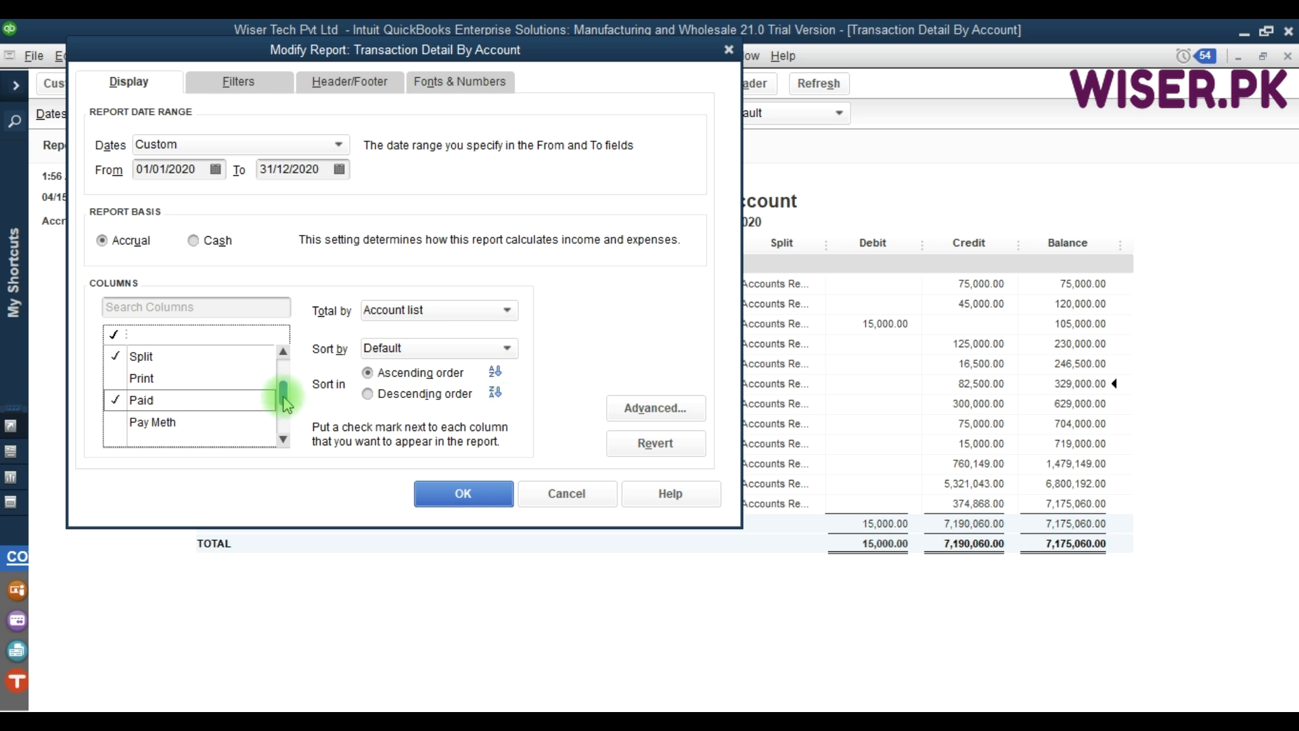
Include the Qty and Aging columns in the transaction detail report
{"action": "scroll", "coordinate": [287, 404], "scroll_direction": "down", "scroll_amount": 2}
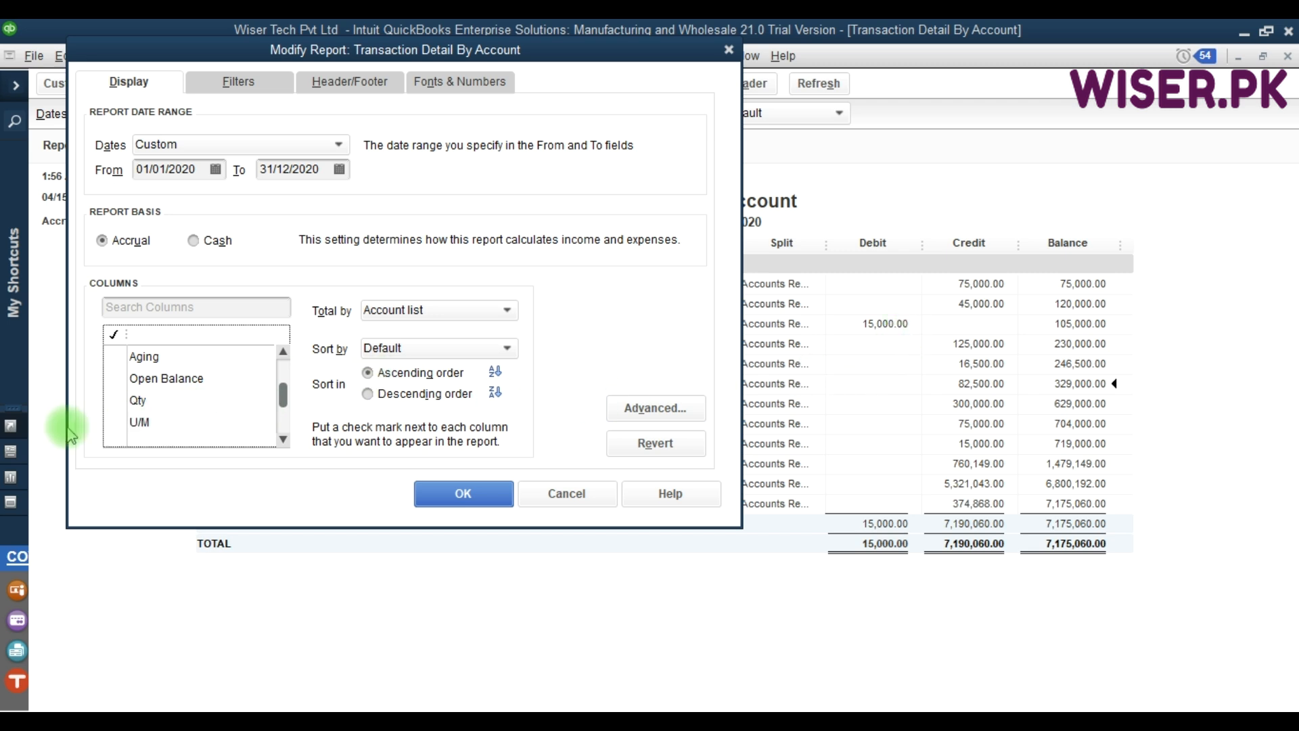
{"action": "left_click", "coordinate": [115, 400]}
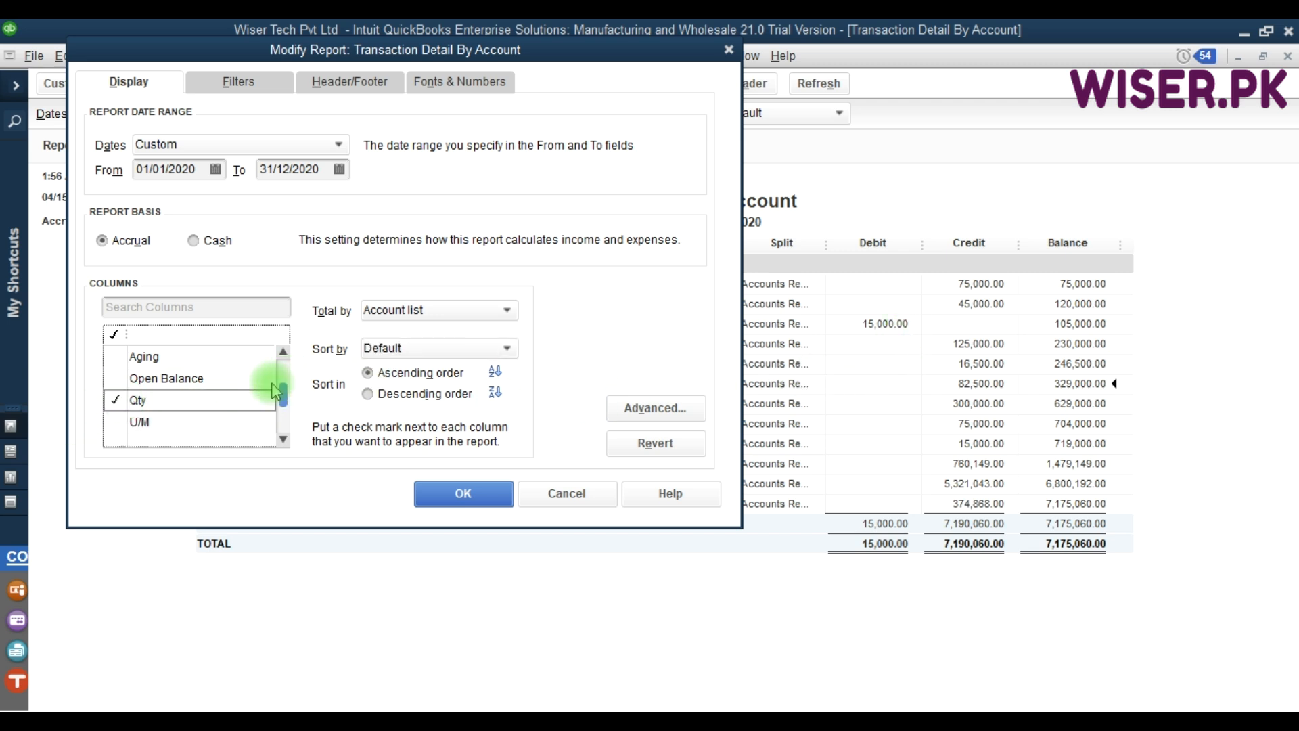
{"action": "left_click", "coordinate": [115, 356]}
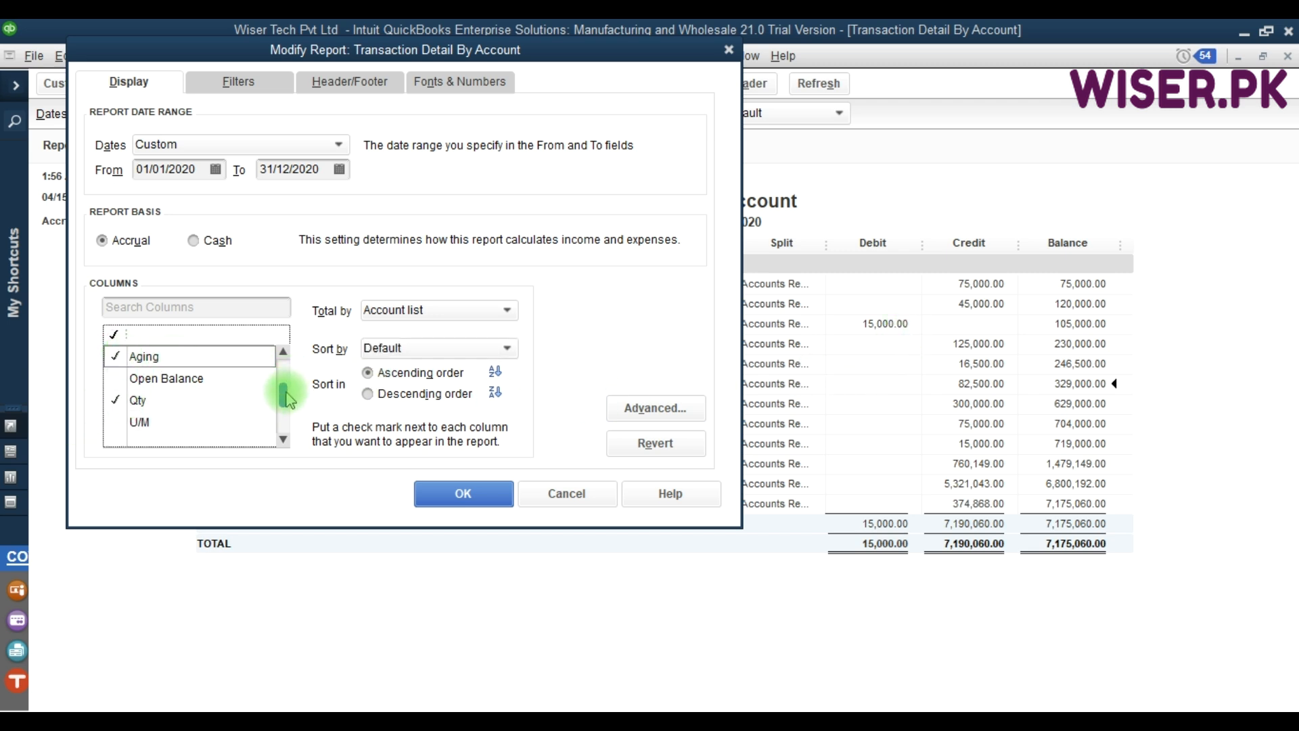
Search the column list for "paid" and apply the column selection to the report
{"action": "left_click_drag", "start_coordinate": [287, 387], "coordinate": [287, 427]}
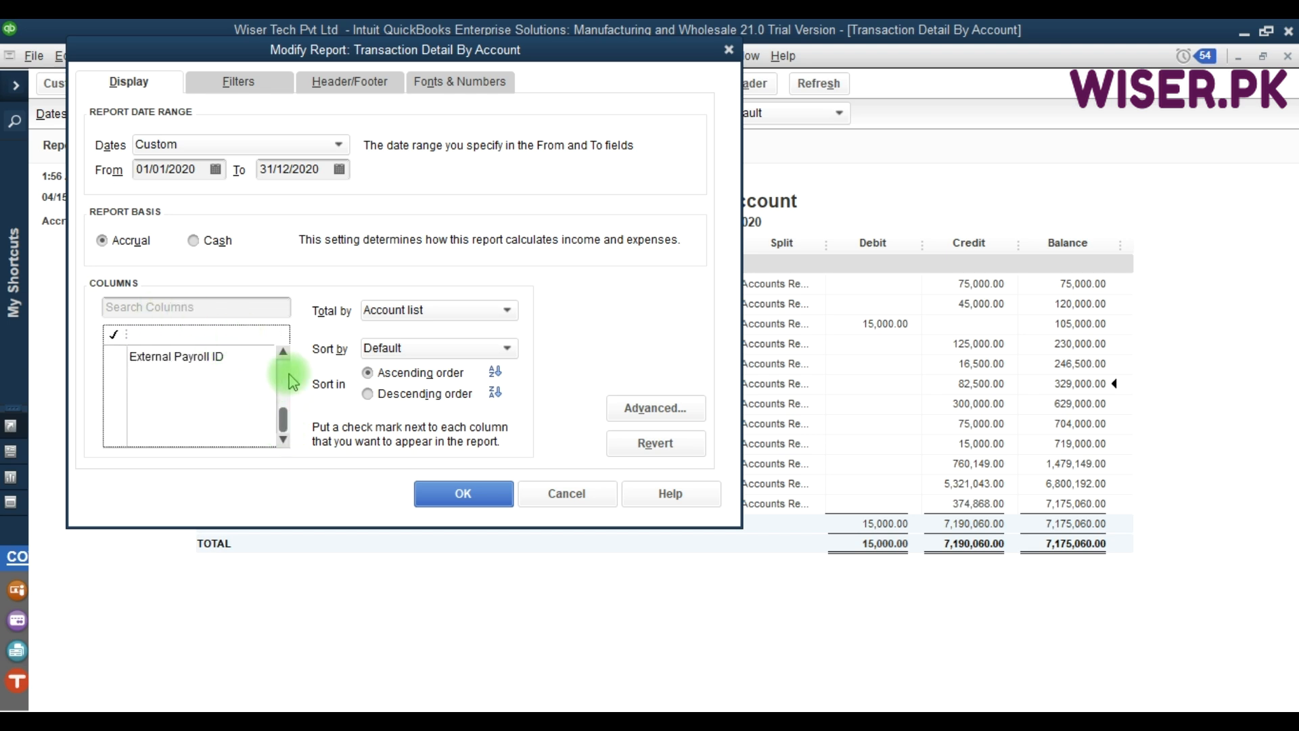
{"action": "left_click", "coordinate": [150, 313]}
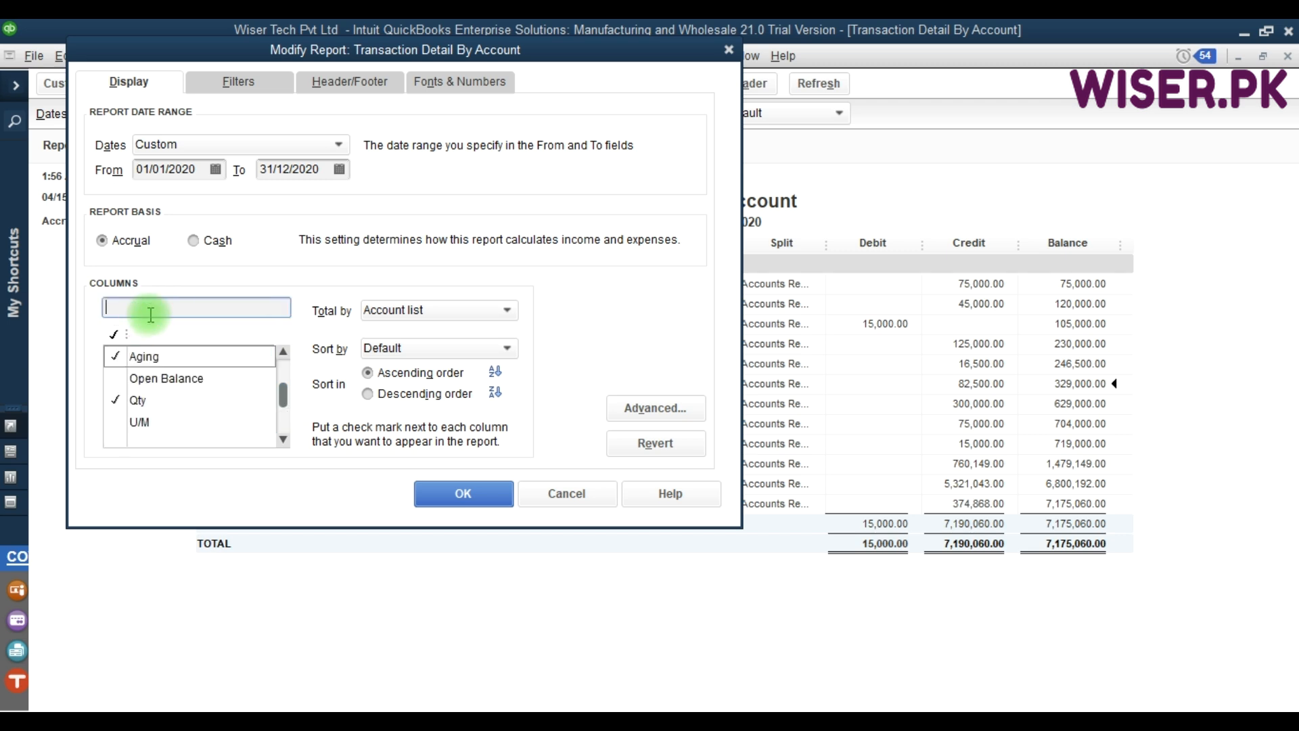
{"action": "type", "text": "paid"}
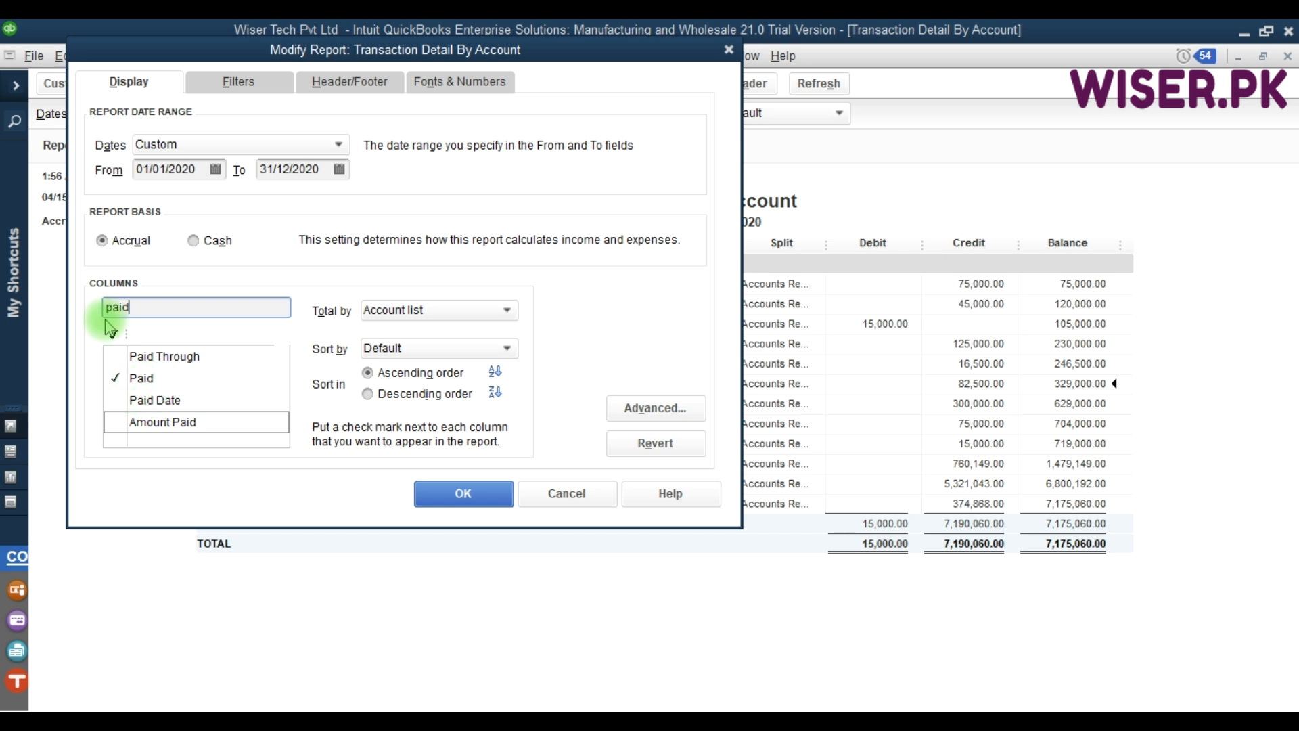
{"action": "left_click", "coordinate": [462, 493]}
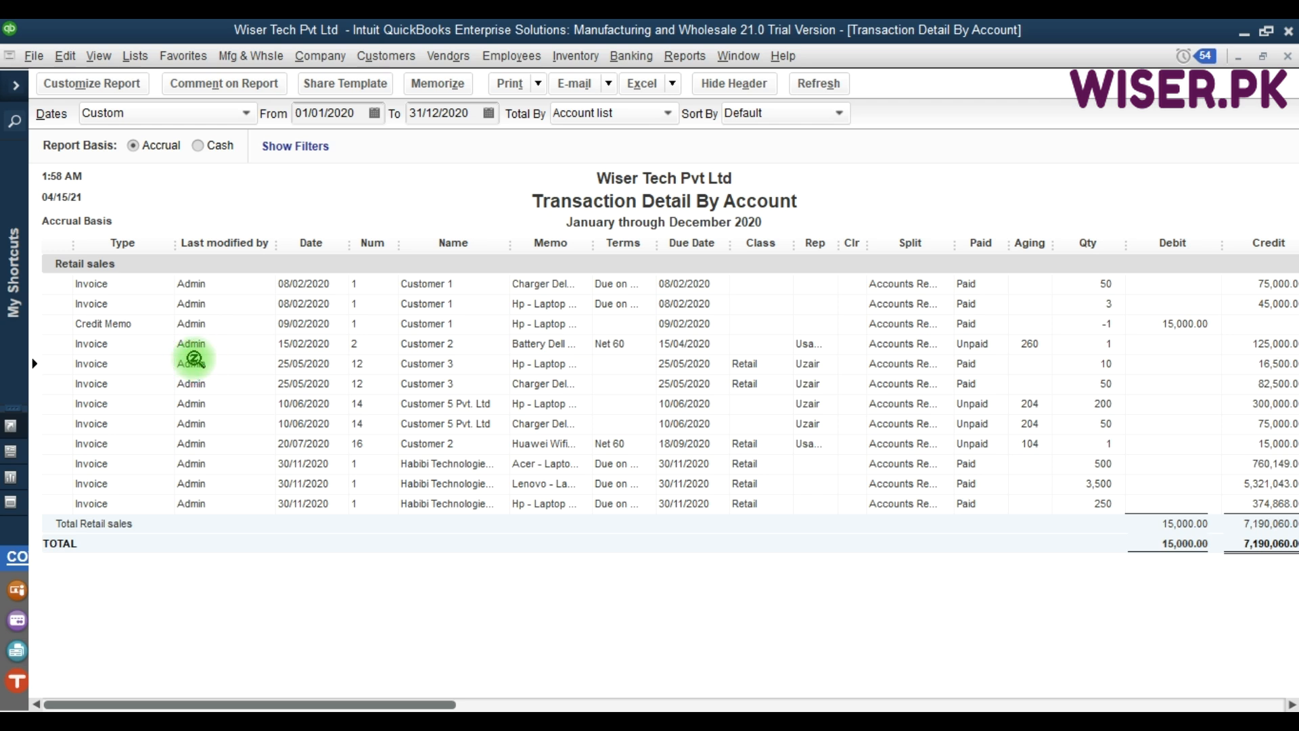
Widen the report's Terms and Rep columns so their full entries fit
{"action": "left_click", "coordinate": [317, 343]}
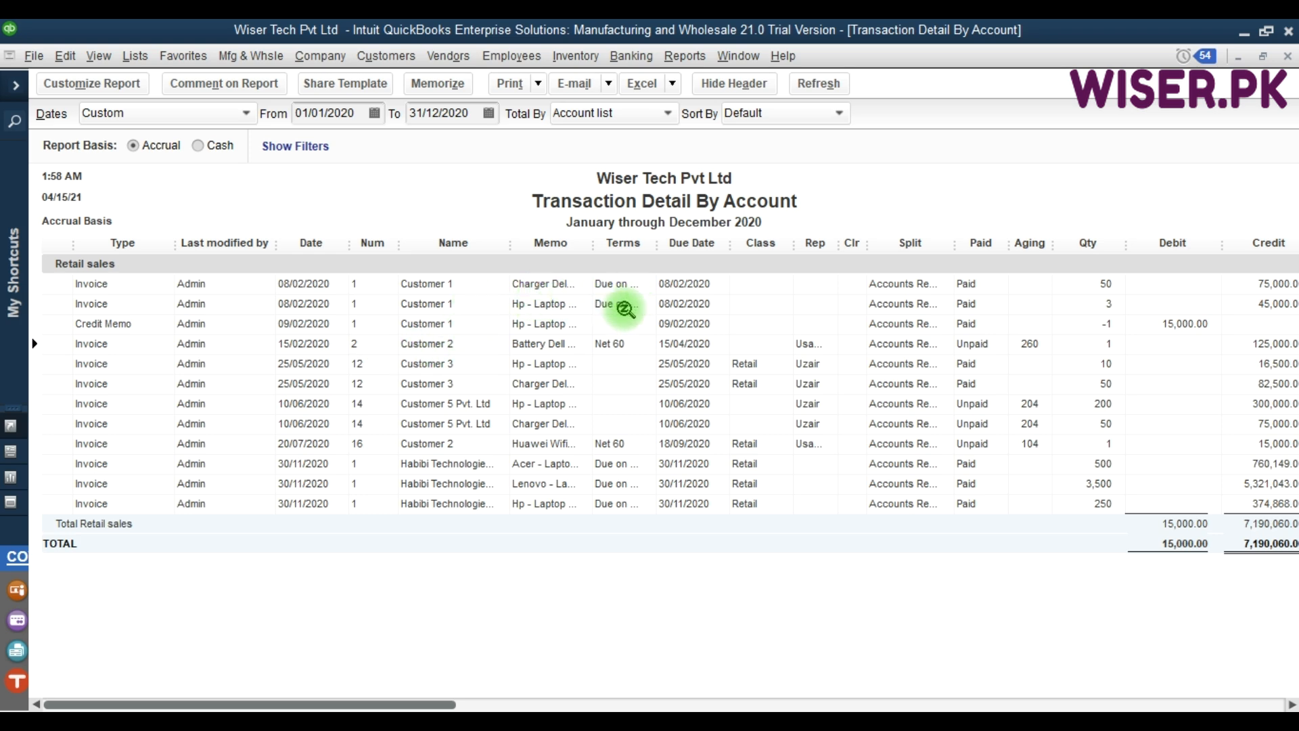
{"action": "left_click_drag", "start_coordinate": [662, 242], "coordinate": [702, 243]}
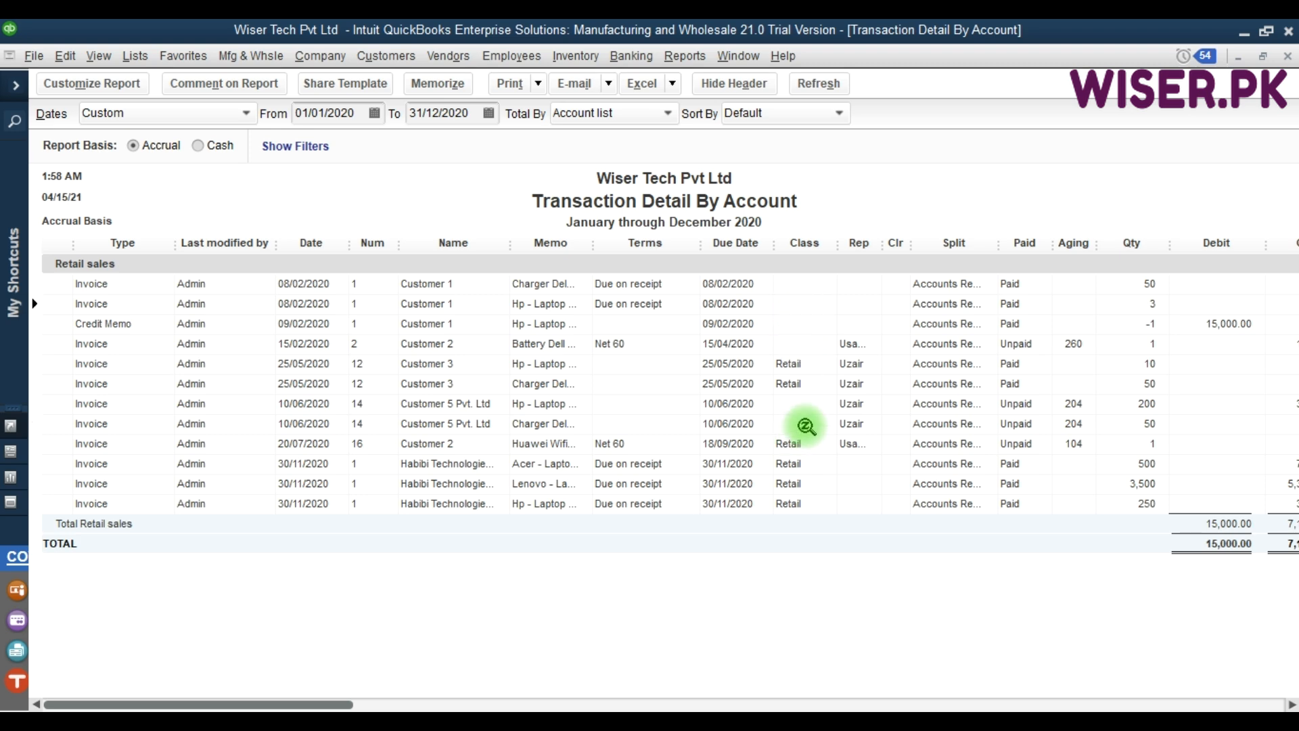
{"action": "left_click_drag", "start_coordinate": [917, 243], "coordinate": [917, 244]}
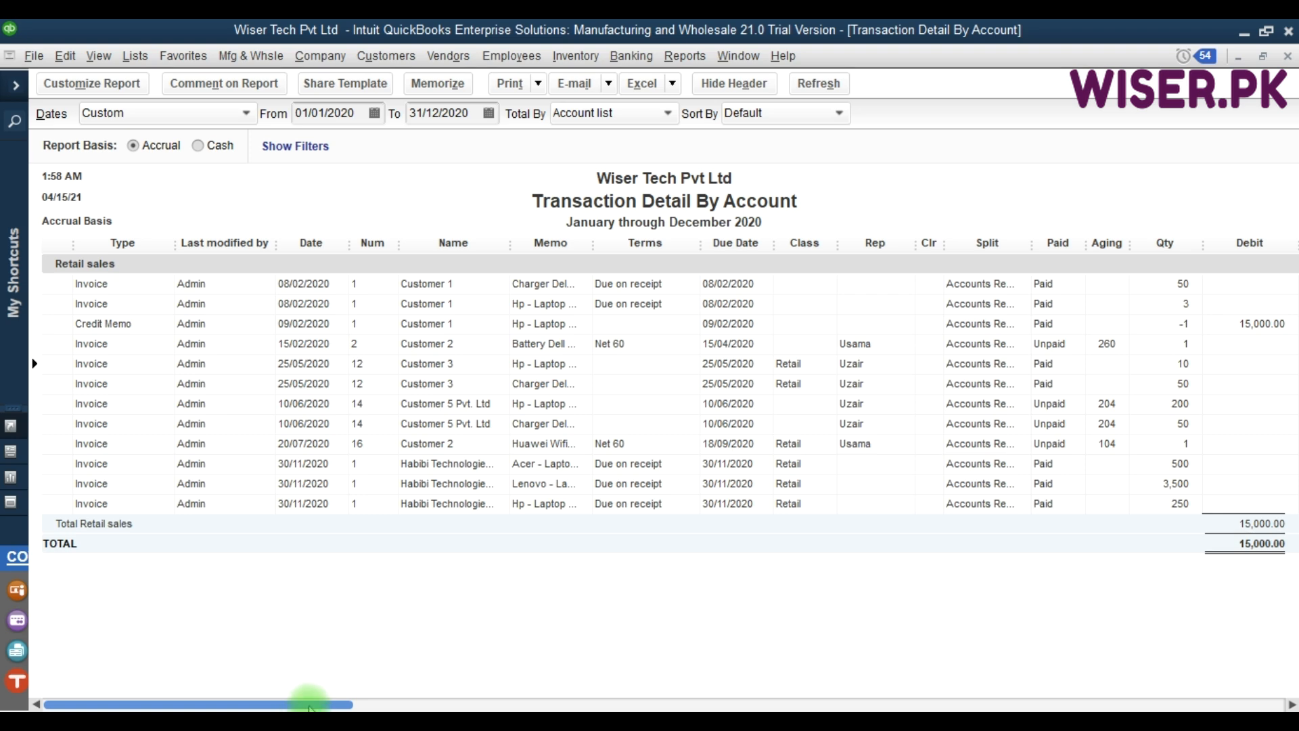
Examine the paid status and aging of the retail sales transactions, along with the amount columns
{"action": "left_click_drag", "start_coordinate": [308, 705], "coordinate": [1014, 671]}
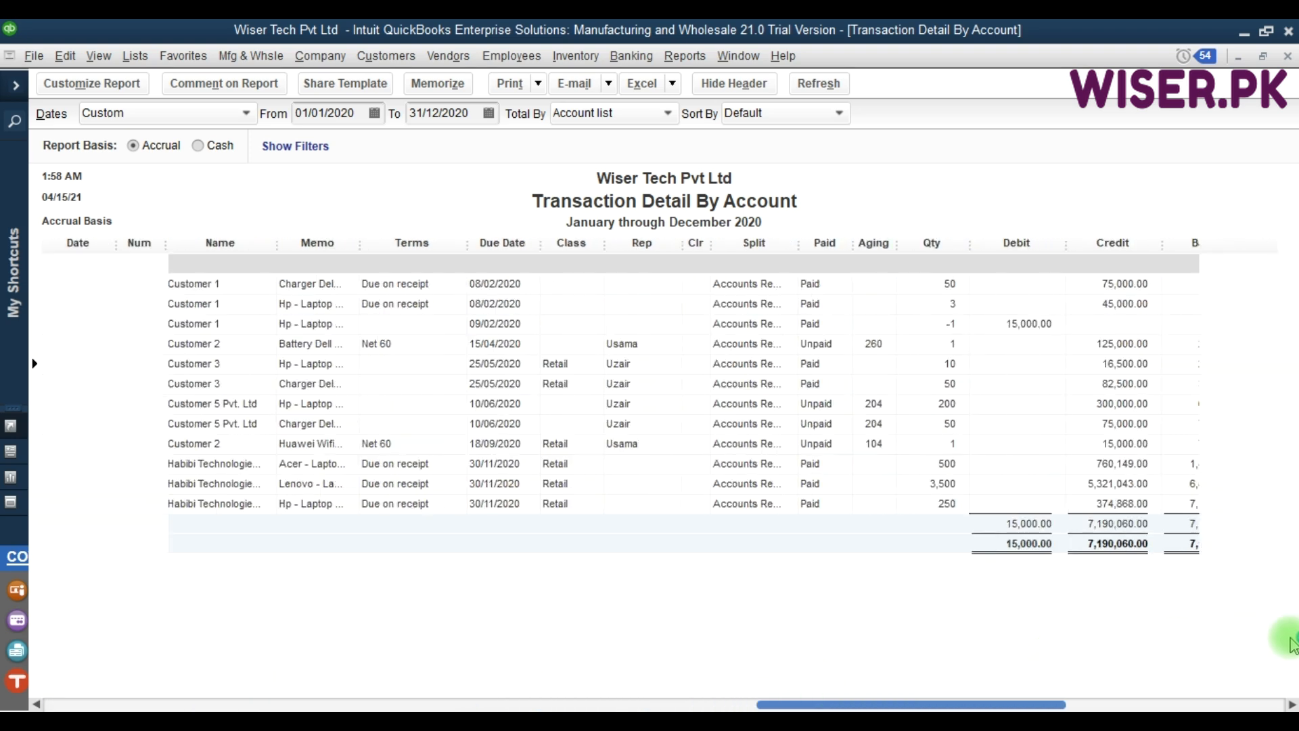
{"action": "left_click", "coordinate": [874, 339]}
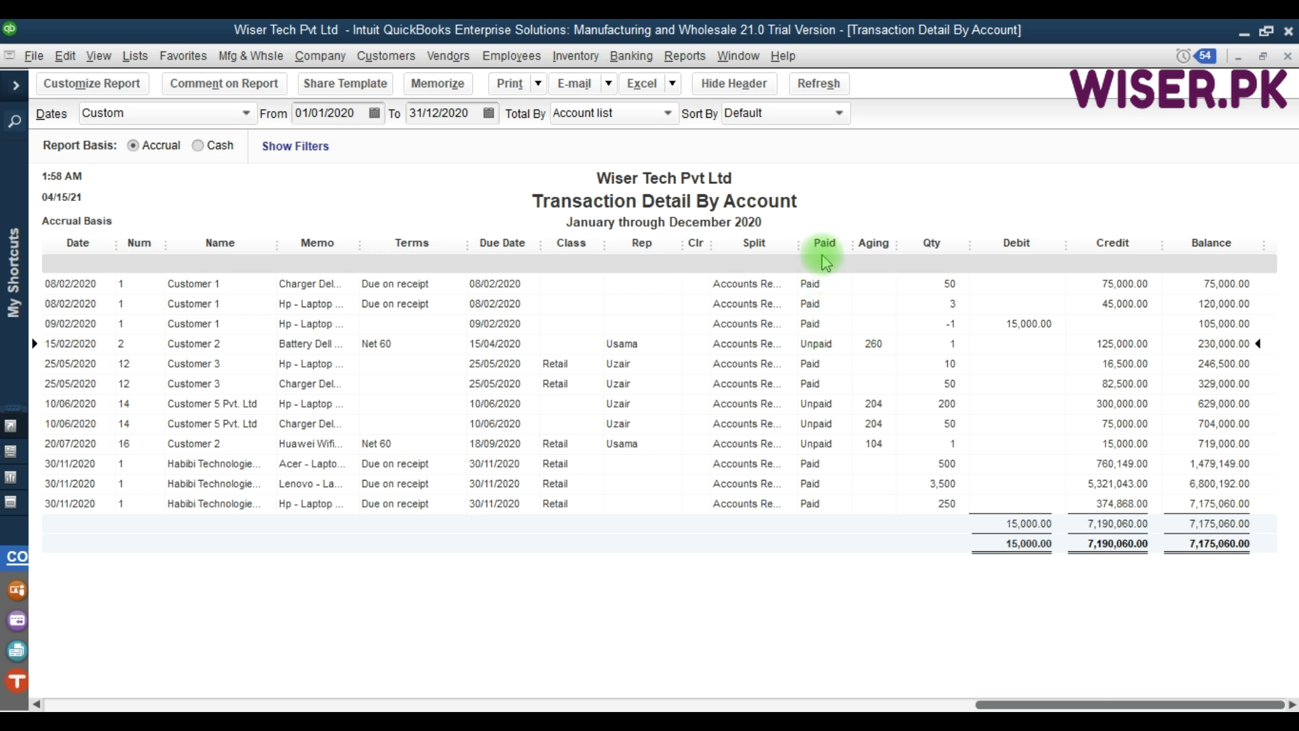
{"action": "left_click", "coordinate": [815, 283]}
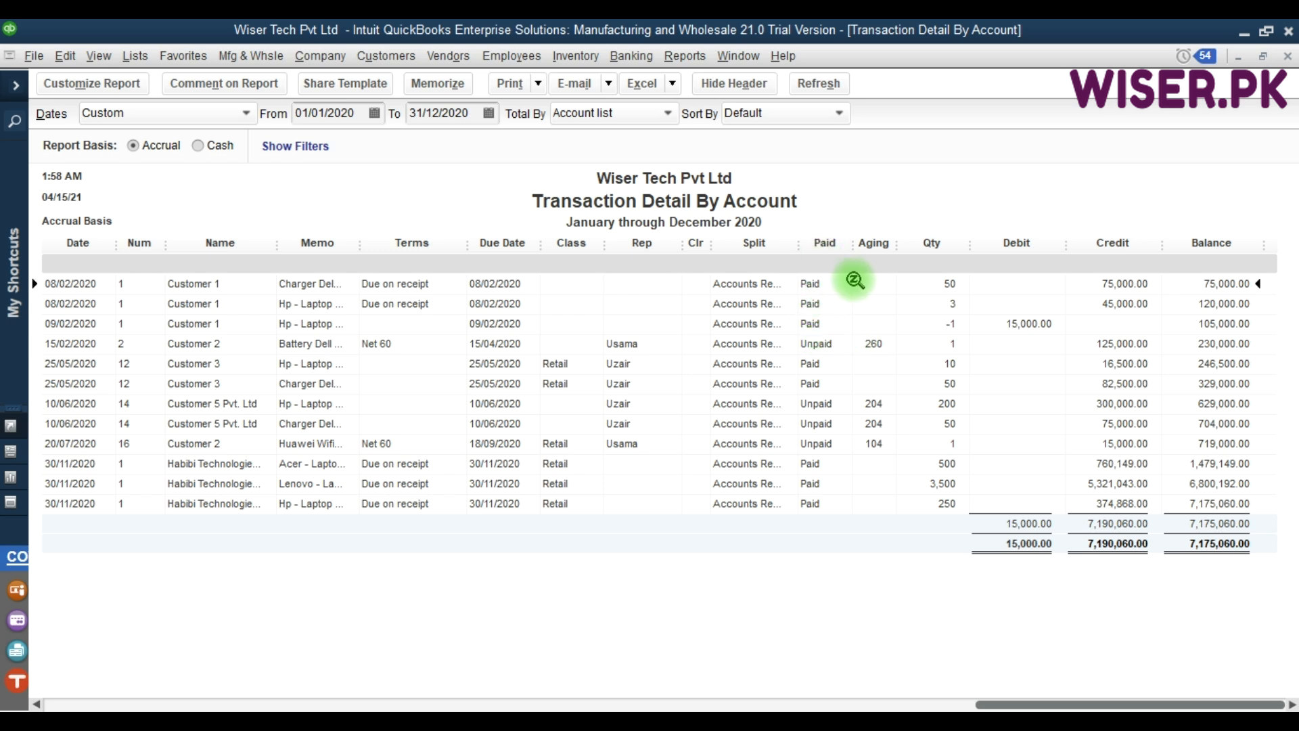
{"action": "left_click", "coordinate": [816, 341]}
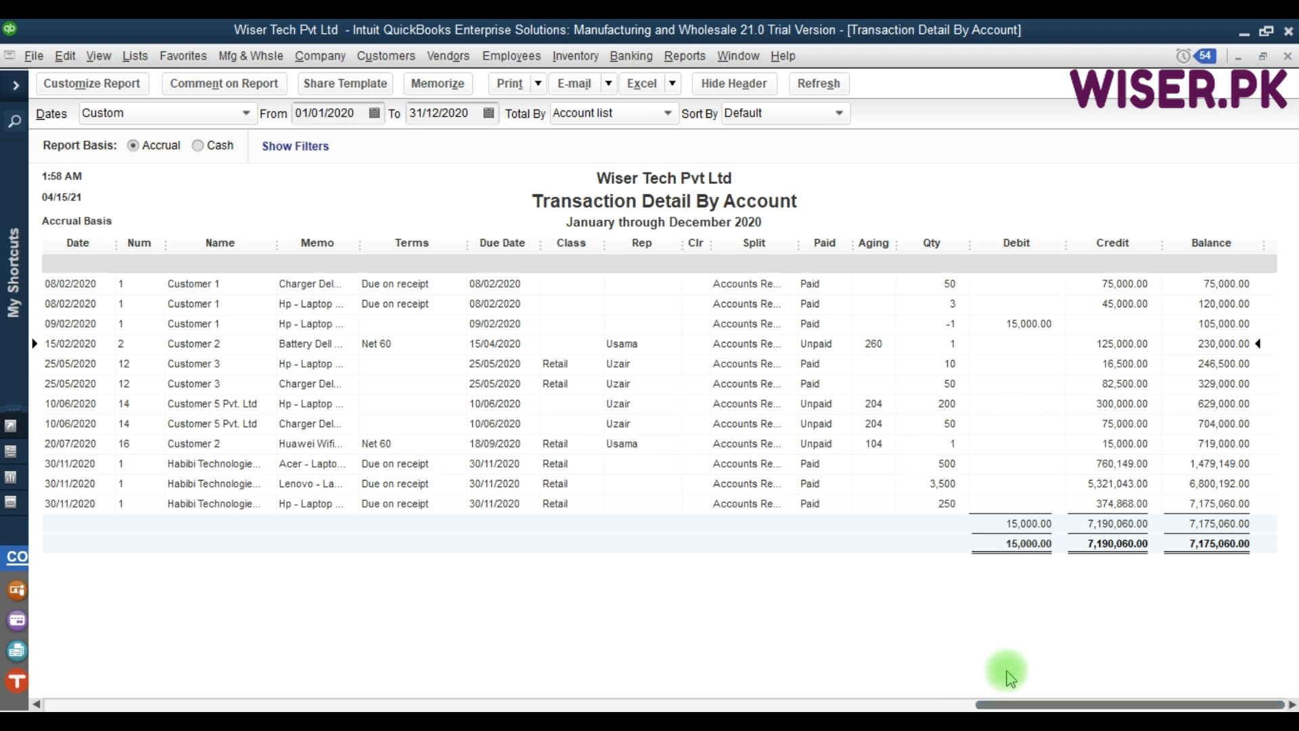
Close the Transaction Detail By Account report without memorizing its modified settings
{"action": "left_click_drag", "start_coordinate": [1002, 705], "coordinate": [757, 704]}
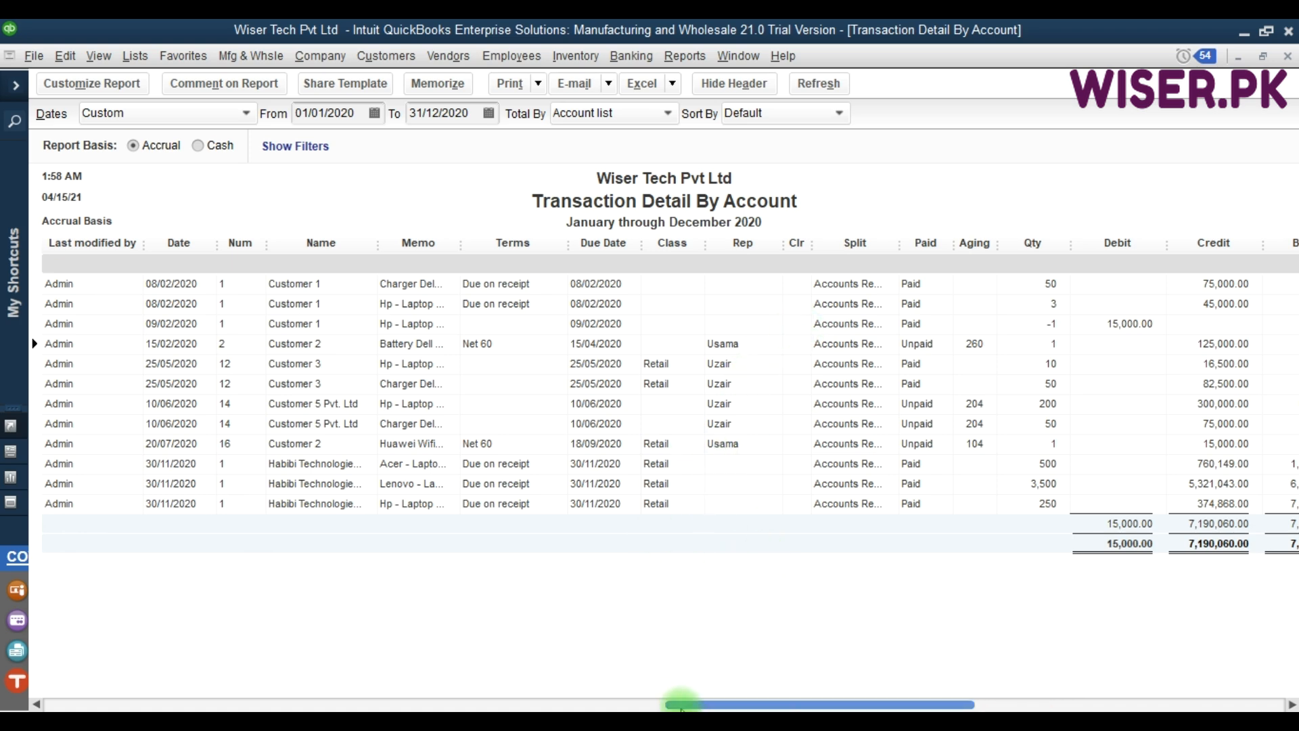
{"action": "left_click_drag", "start_coordinate": [680, 704], "coordinate": [68, 704]}
{"action": "left_click", "coordinate": [352, 420]}
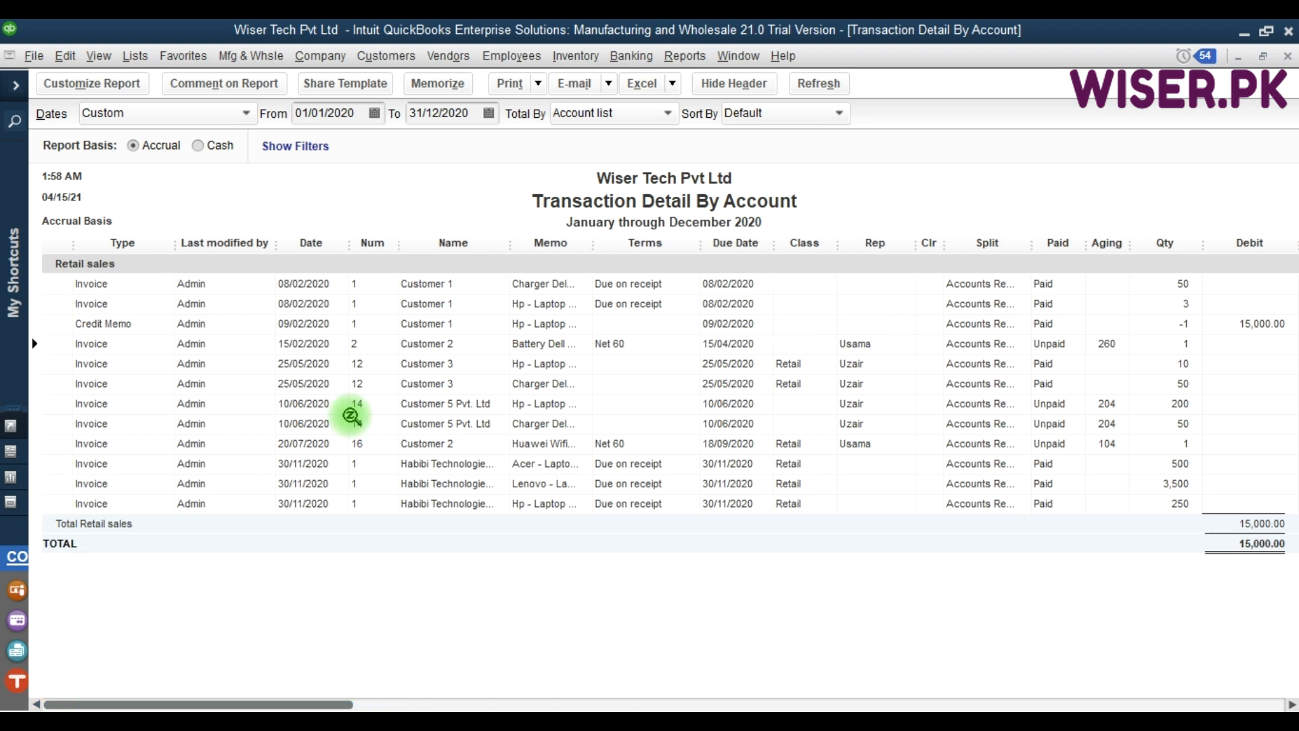
{"action": "key", "text": "Escape"}
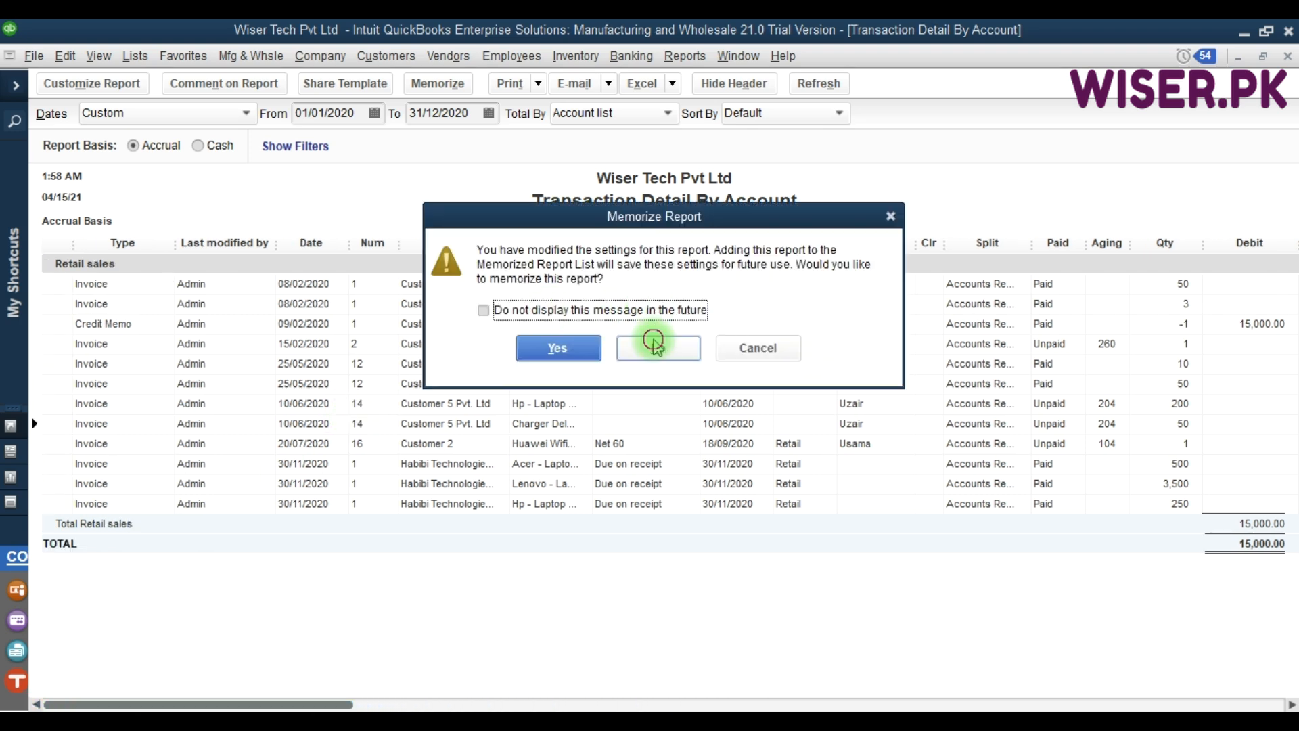
{"action": "left_click", "coordinate": [659, 342]}
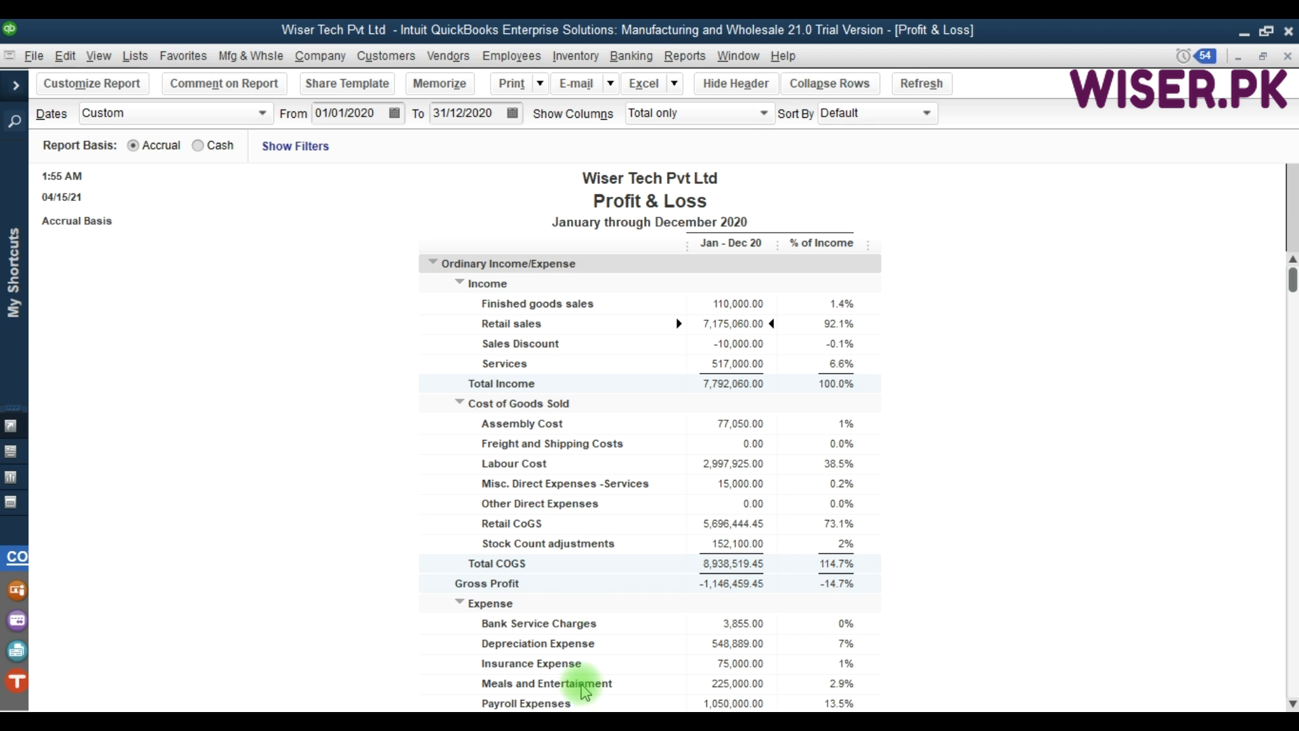
Break the 2020 Profit & Loss report into columns by Class
{"action": "scroll", "coordinate": [586, 690], "scroll_direction": "down", "scroll_amount": 3}
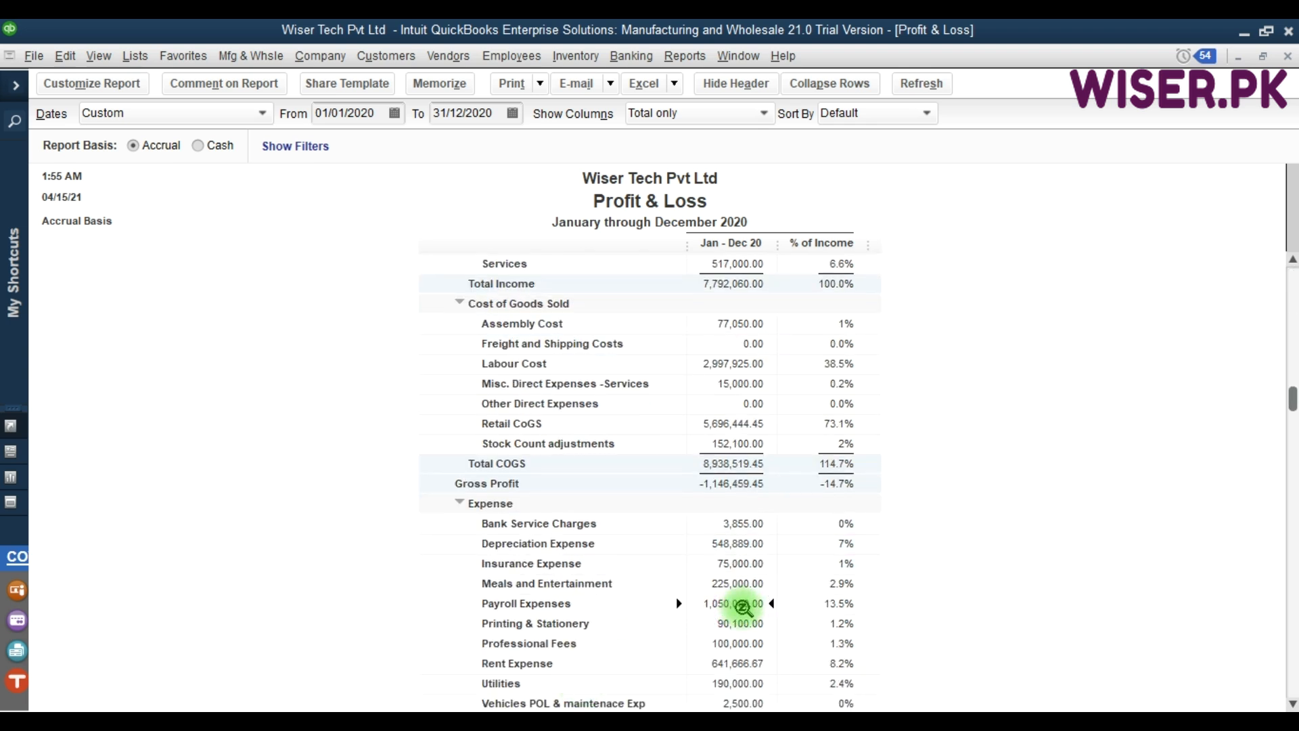
{"action": "scroll", "coordinate": [449, 350], "scroll_direction": "up", "scroll_amount": 3}
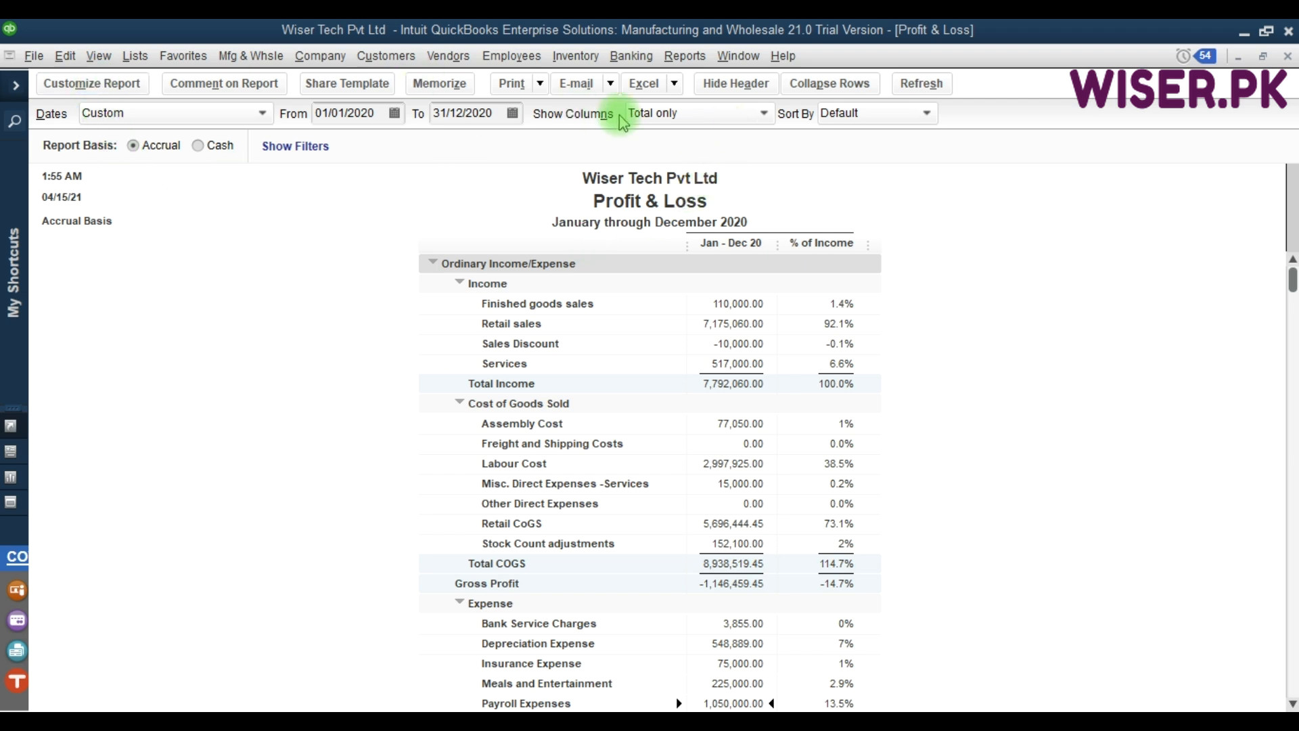
{"action": "left_click", "coordinate": [677, 112]}
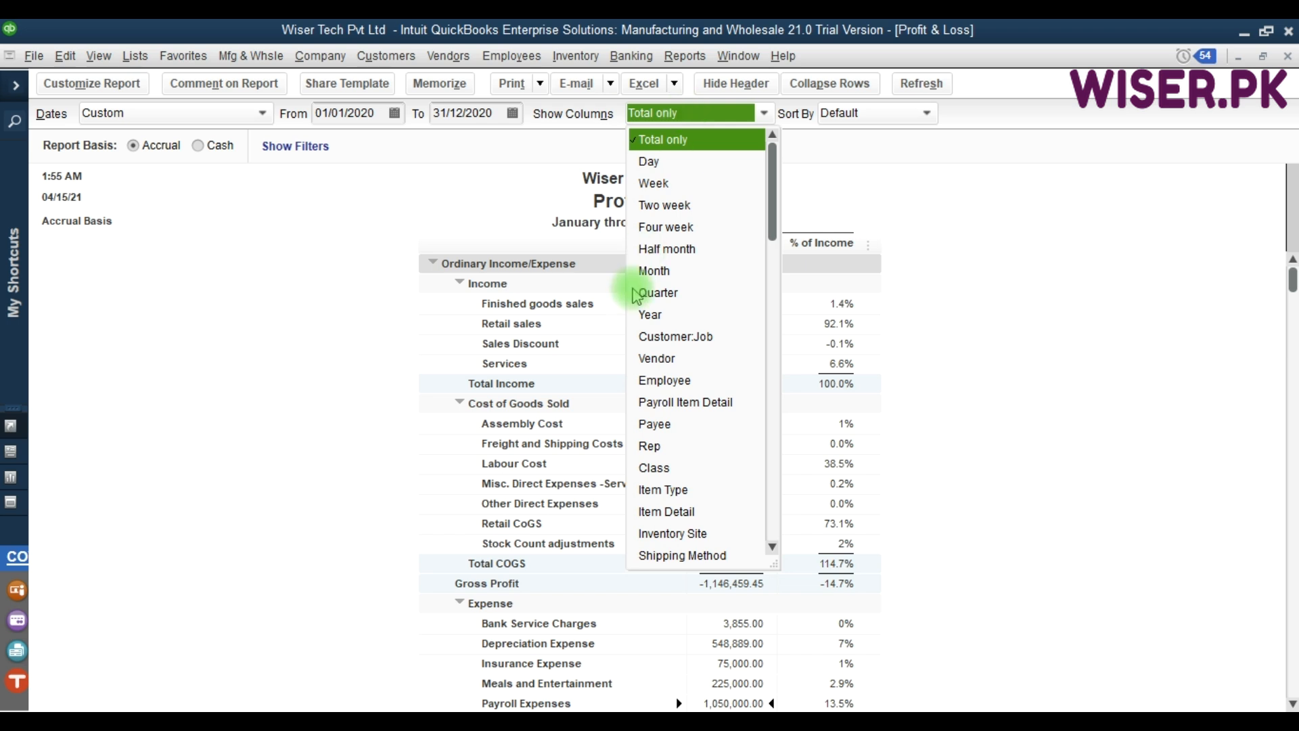
{"action": "left_click", "coordinate": [509, 202]}
{"action": "left_click", "coordinate": [682, 62]}
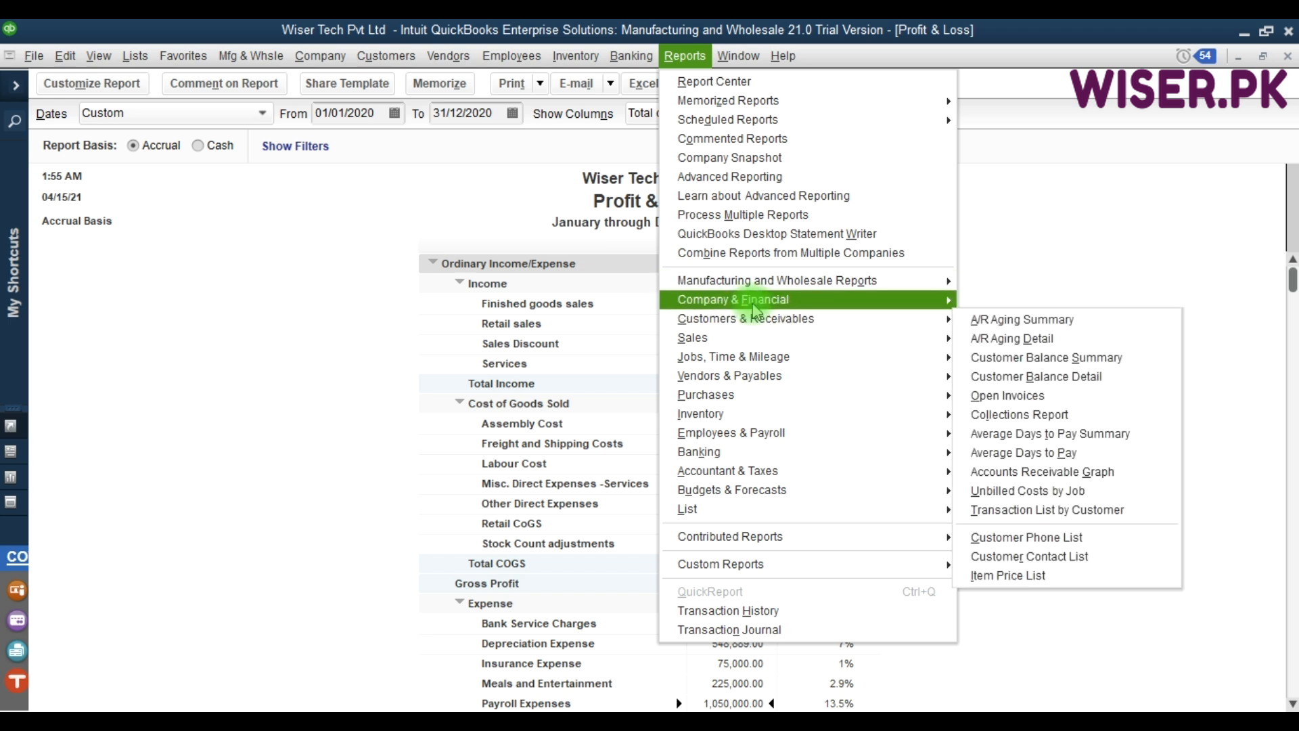
{"action": "mouse_move", "coordinate": [738, 299]}
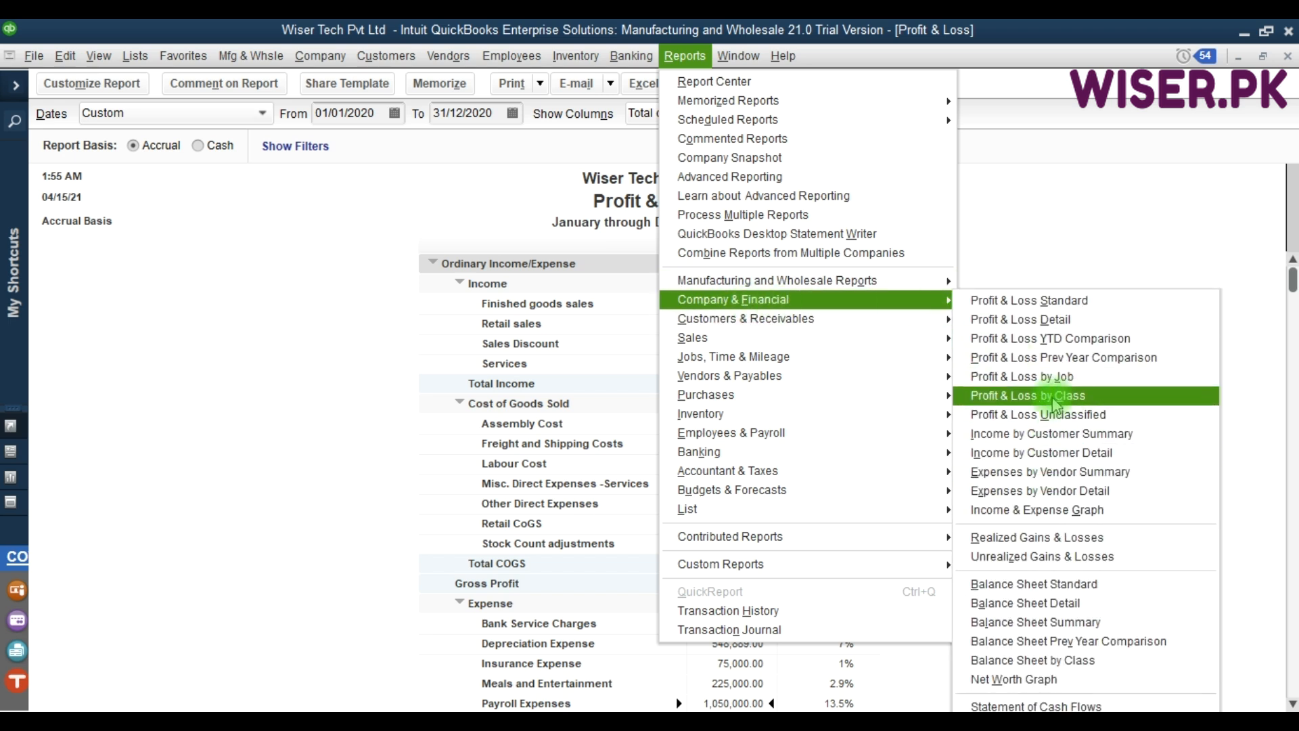
{"action": "left_click", "coordinate": [587, 400]}
{"action": "left_click", "coordinate": [711, 115]}
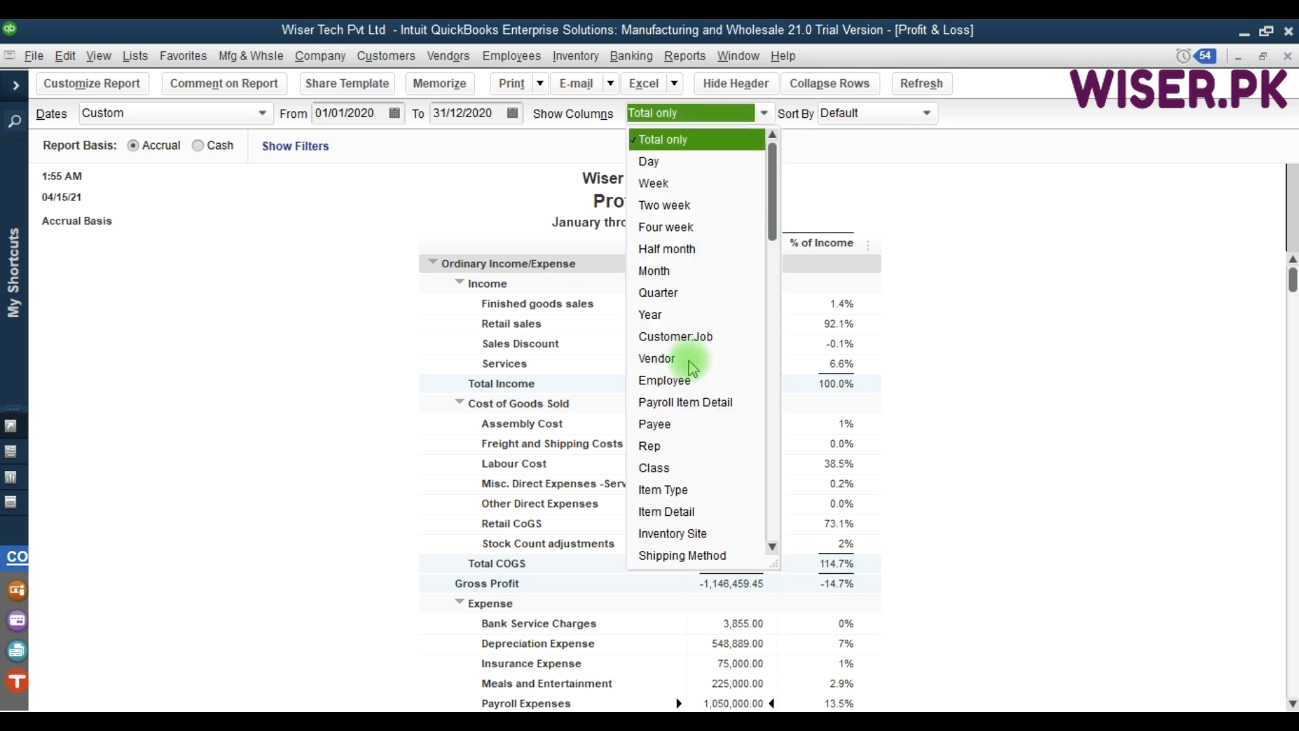
{"action": "left_click", "coordinate": [668, 471]}
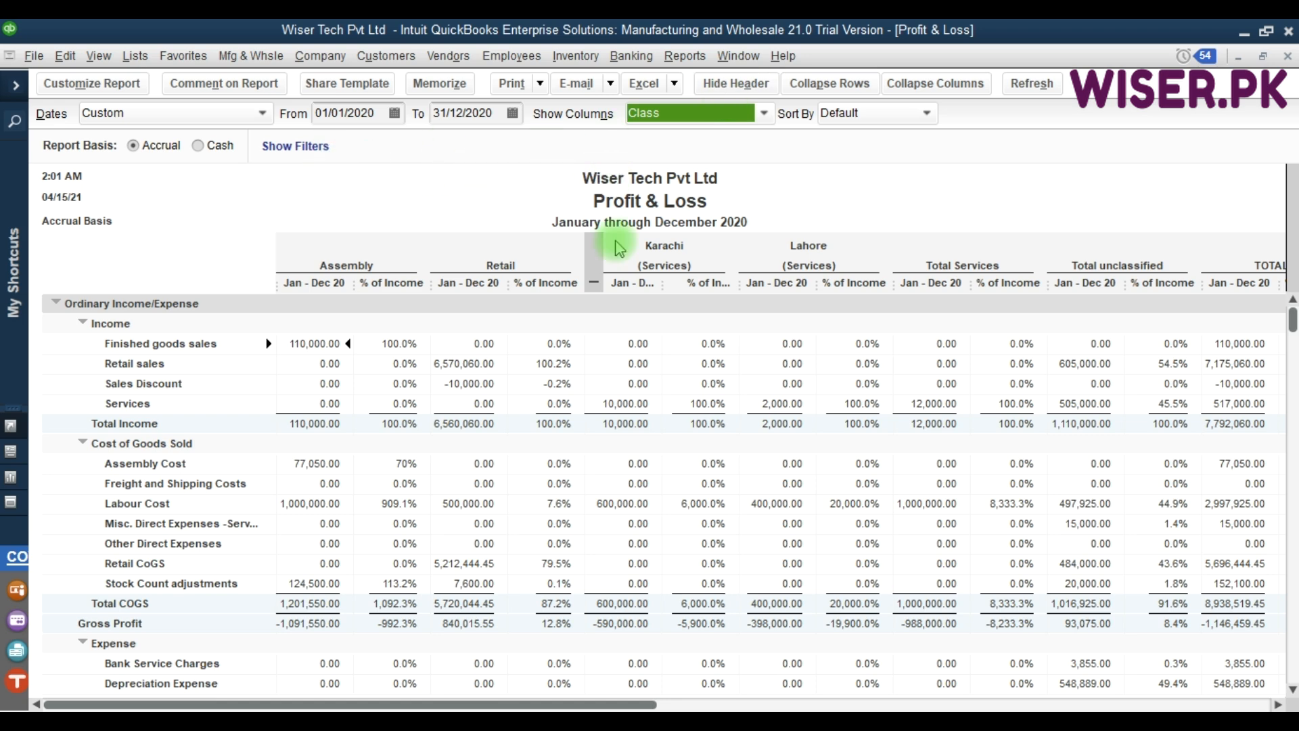
Generate the Profit & Loss Detail report and set its date range to All
{"action": "left_click", "coordinate": [682, 57]}
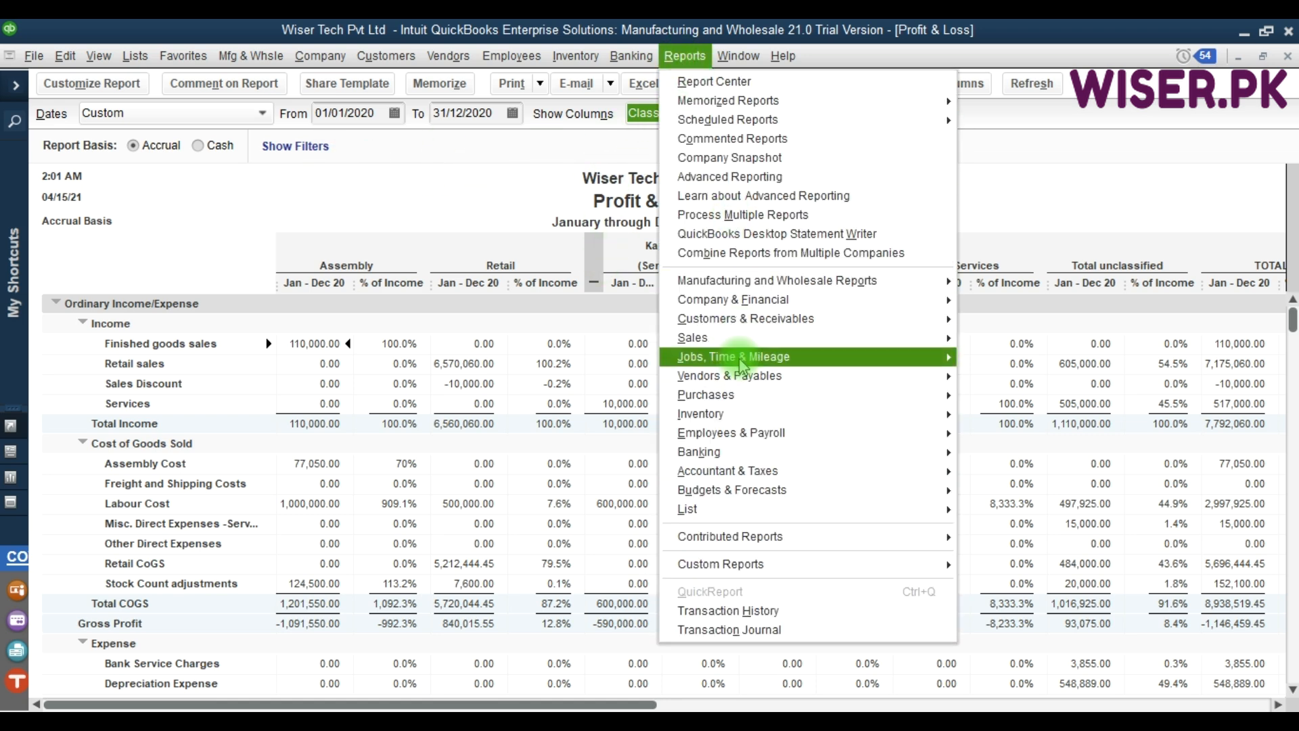
{"action": "mouse_move", "coordinate": [760, 342]}
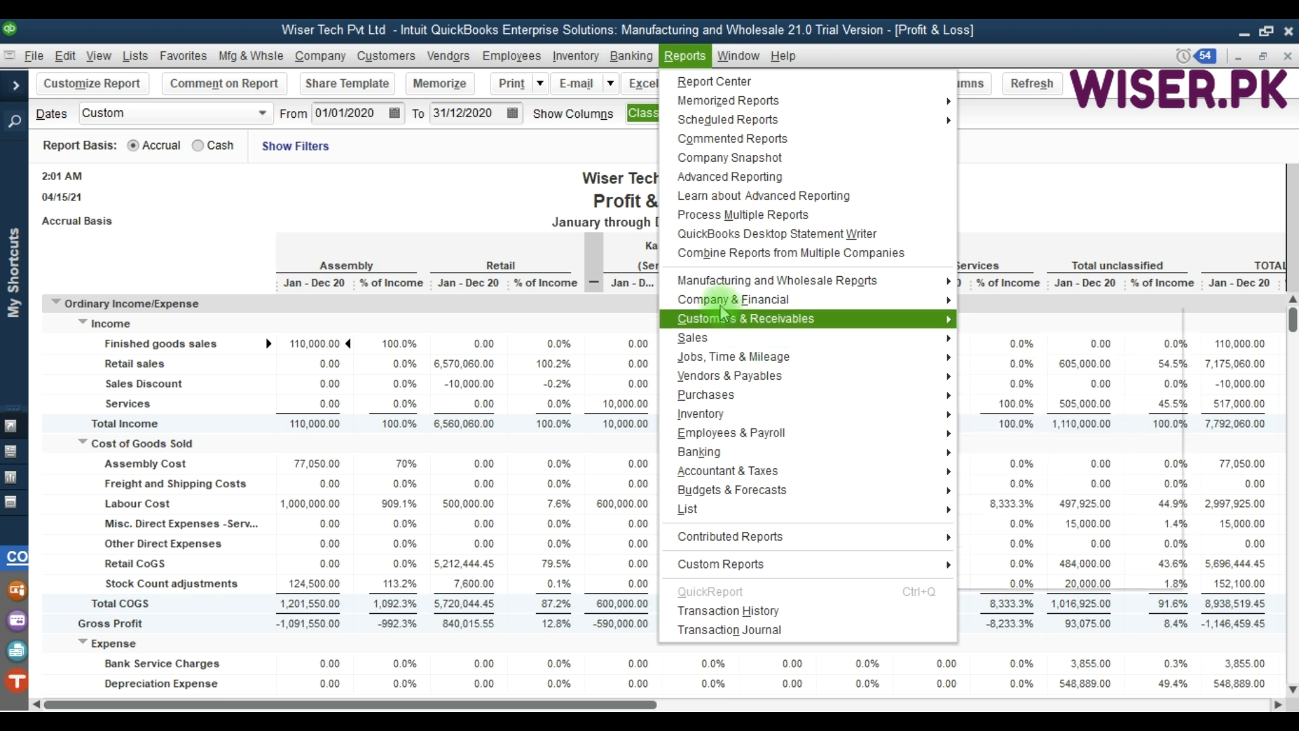
{"action": "mouse_move", "coordinate": [928, 304]}
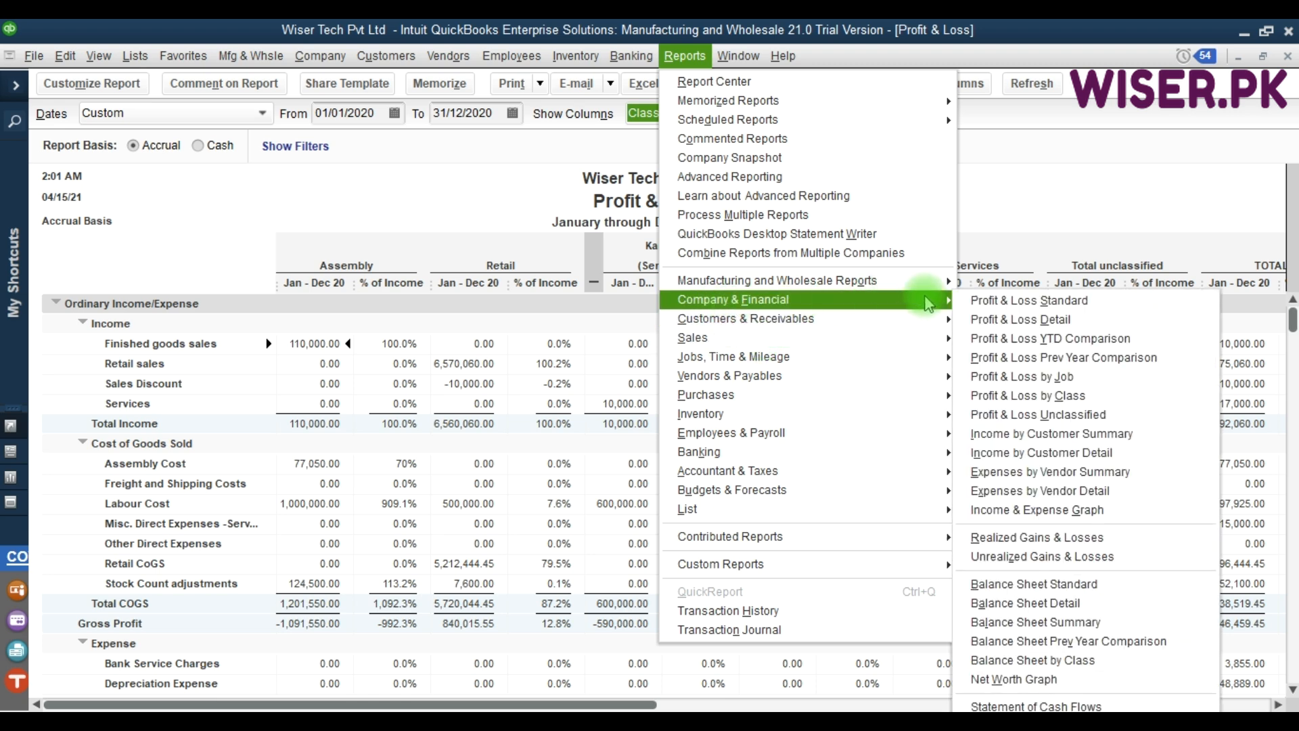
{"action": "left_click", "coordinate": [997, 322]}
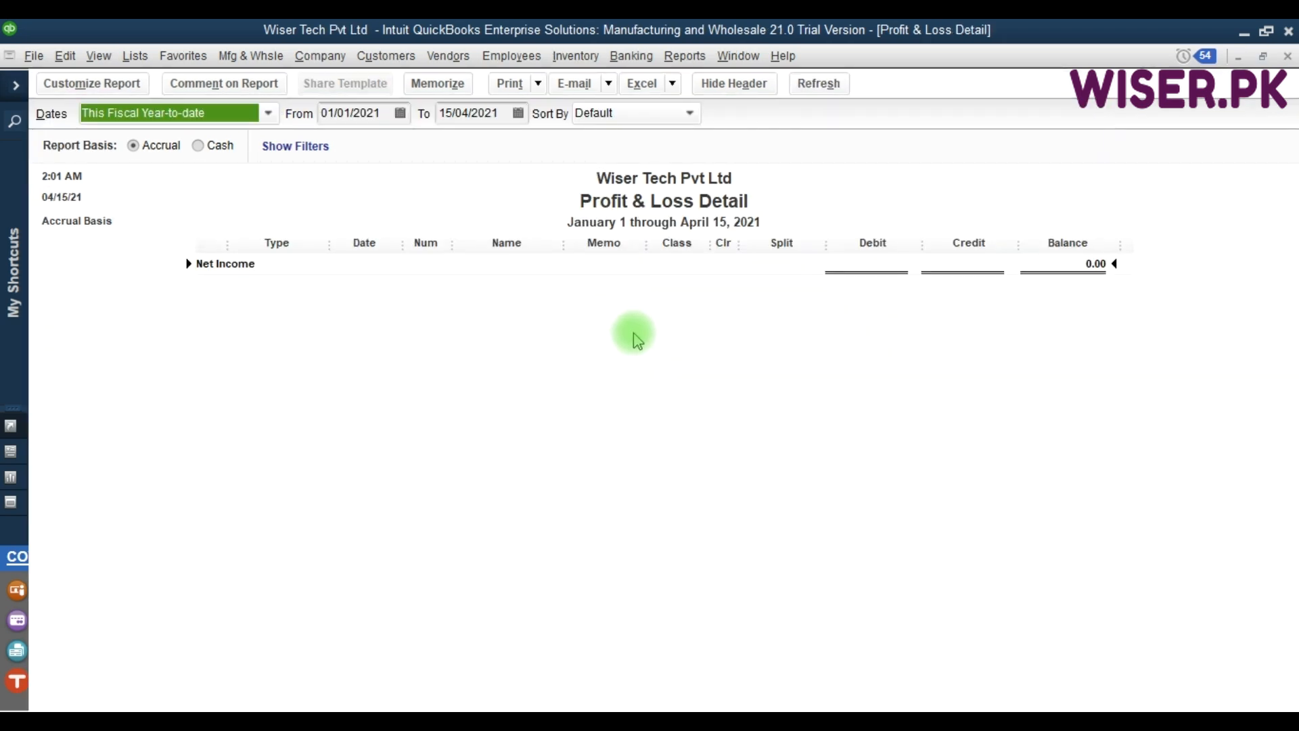
{"action": "type", "text": "a"}
{"action": "left_click", "coordinate": [717, 484]}
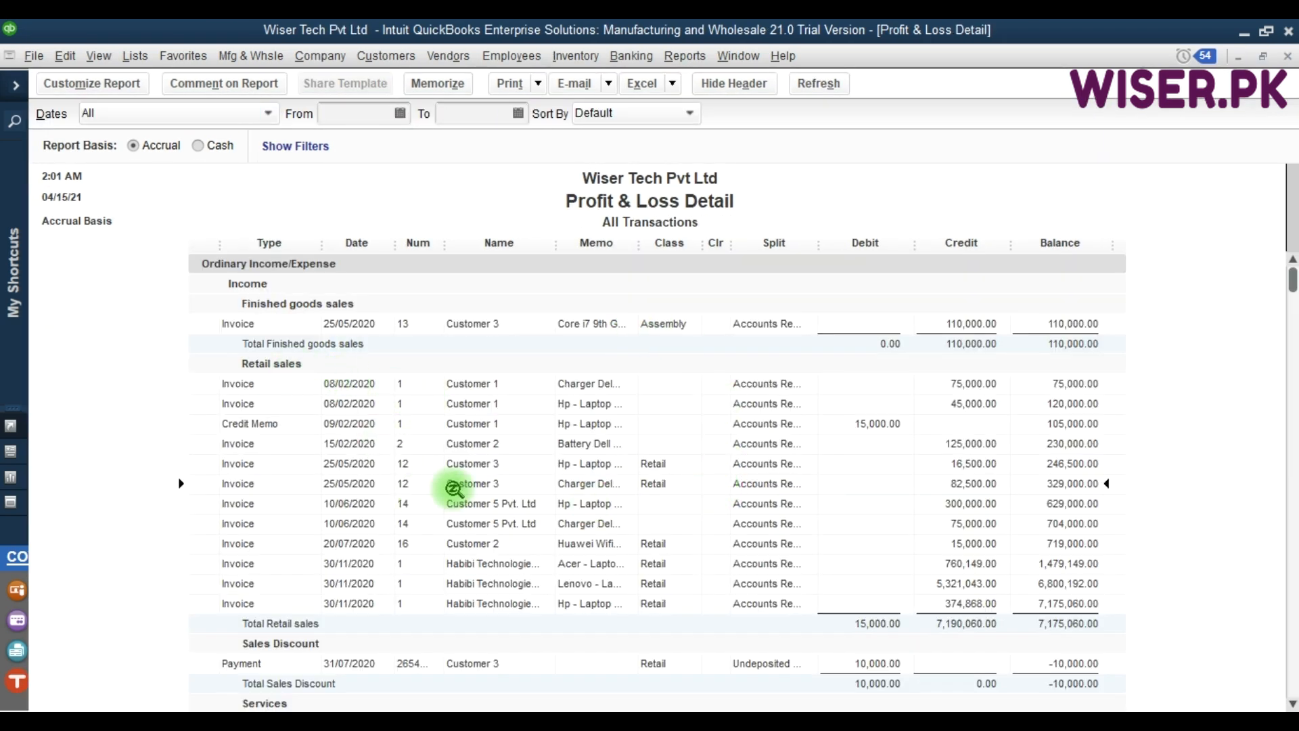
Examine the income transactions in the Profit & Loss Detail report and its filter options, and cancel the customization
{"action": "left_click", "coordinate": [466, 504]}
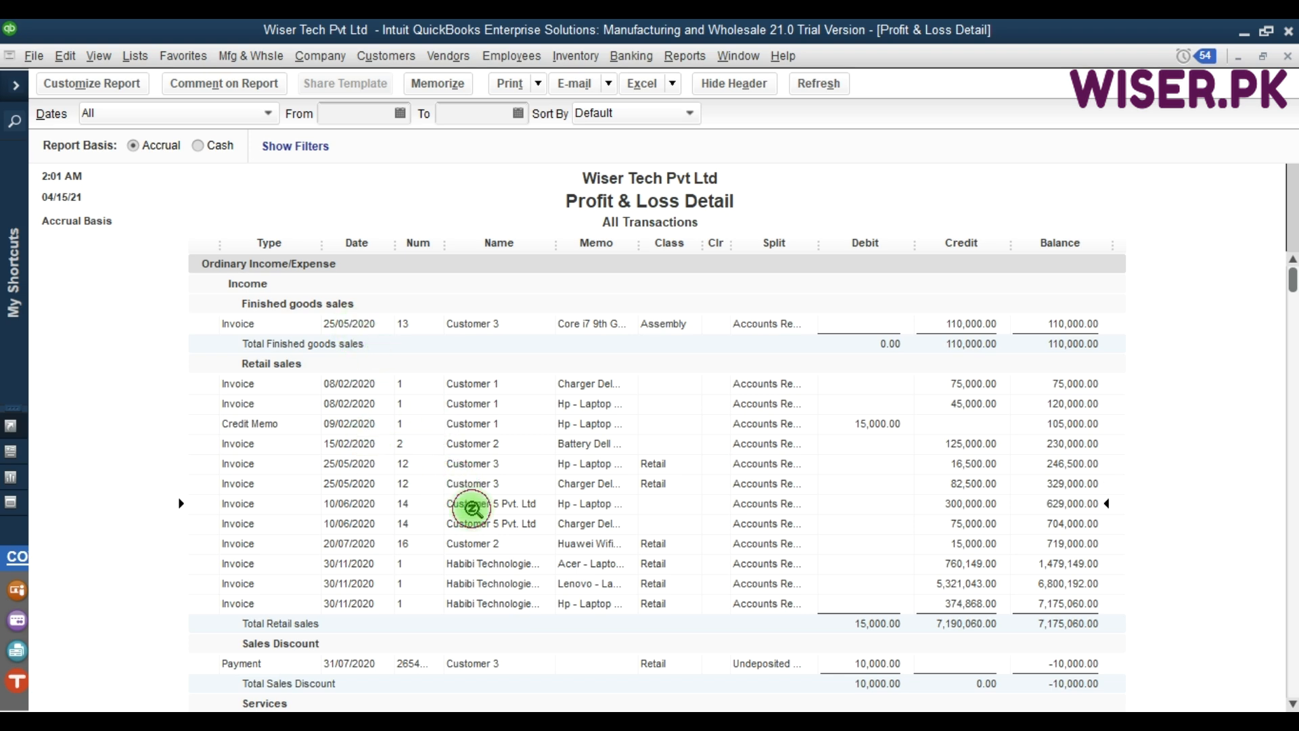
{"action": "scroll", "coordinate": [472, 508], "scroll_direction": "down", "scroll_amount": 2}
{"action": "scroll", "coordinate": [473, 509], "scroll_direction": "down", "scroll_amount": 1}
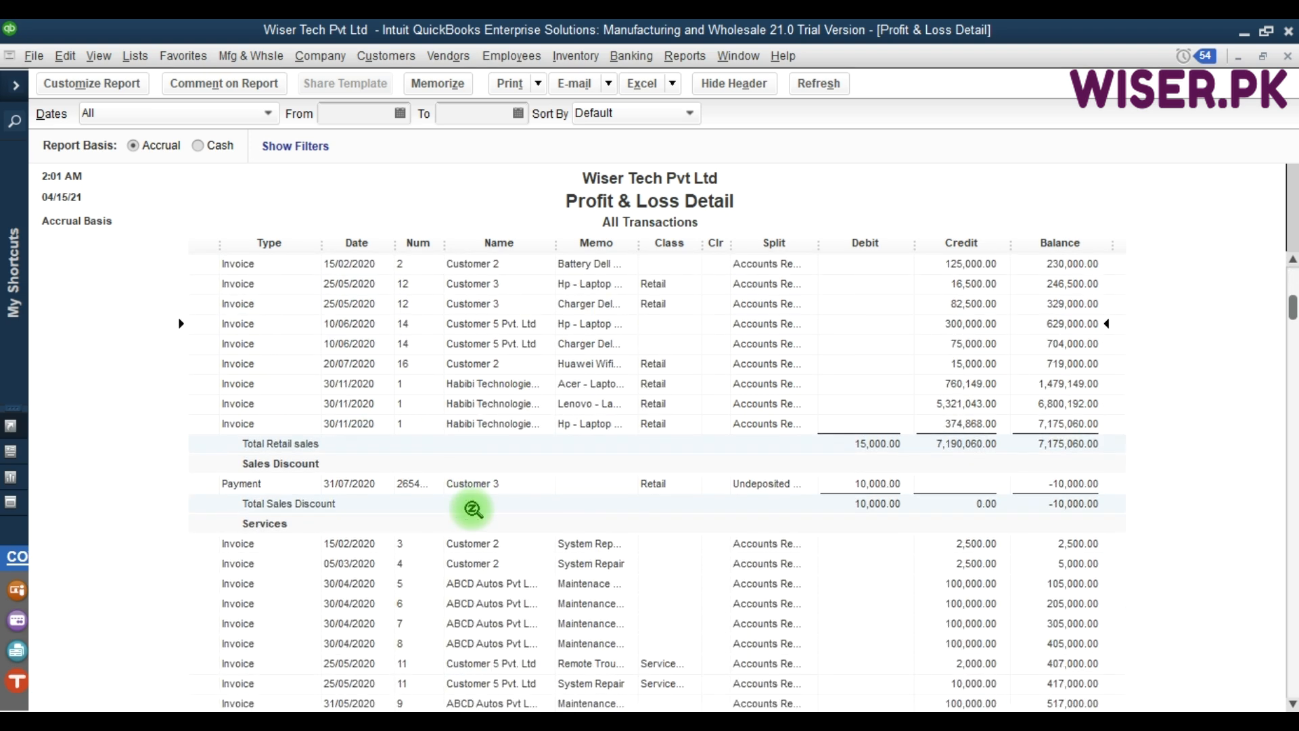
{"action": "scroll", "coordinate": [472, 509], "scroll_direction": "up", "scroll_amount": 2}
{"action": "scroll", "coordinate": [473, 509], "scroll_direction": "up", "scroll_amount": 1}
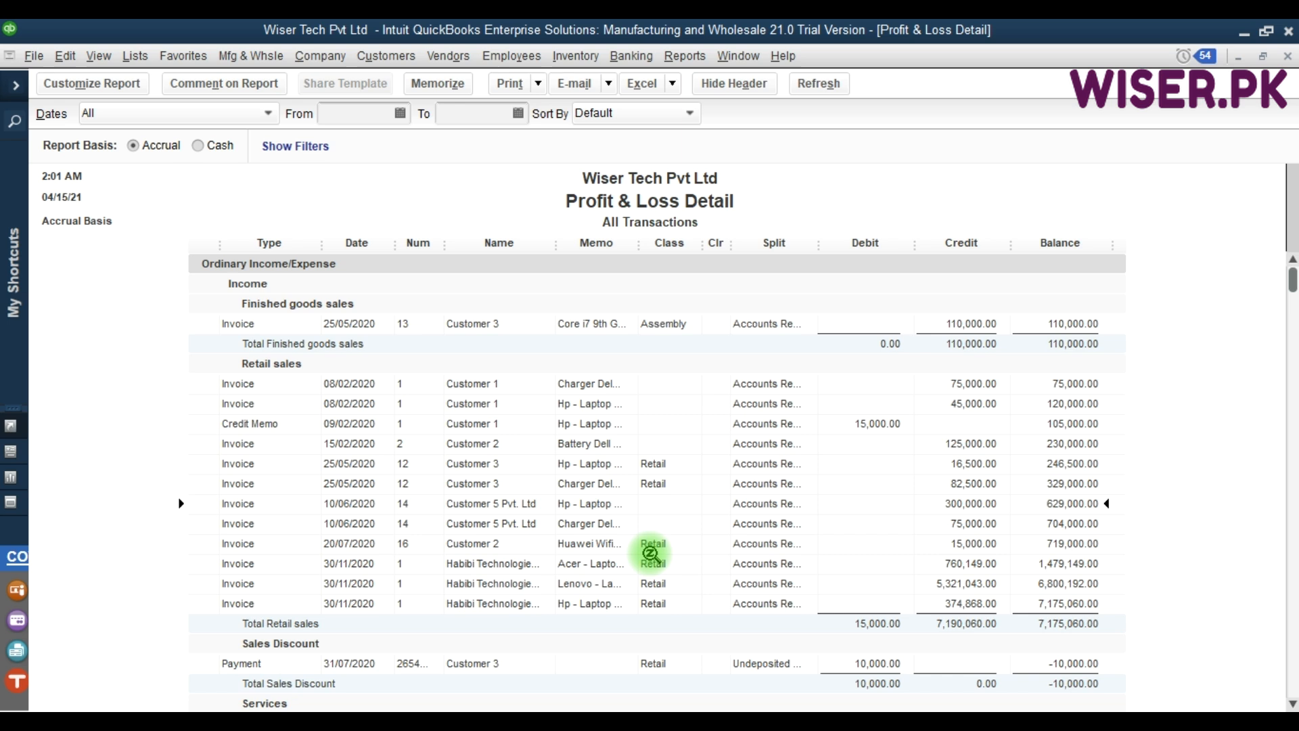
{"action": "left_click", "coordinate": [648, 548]}
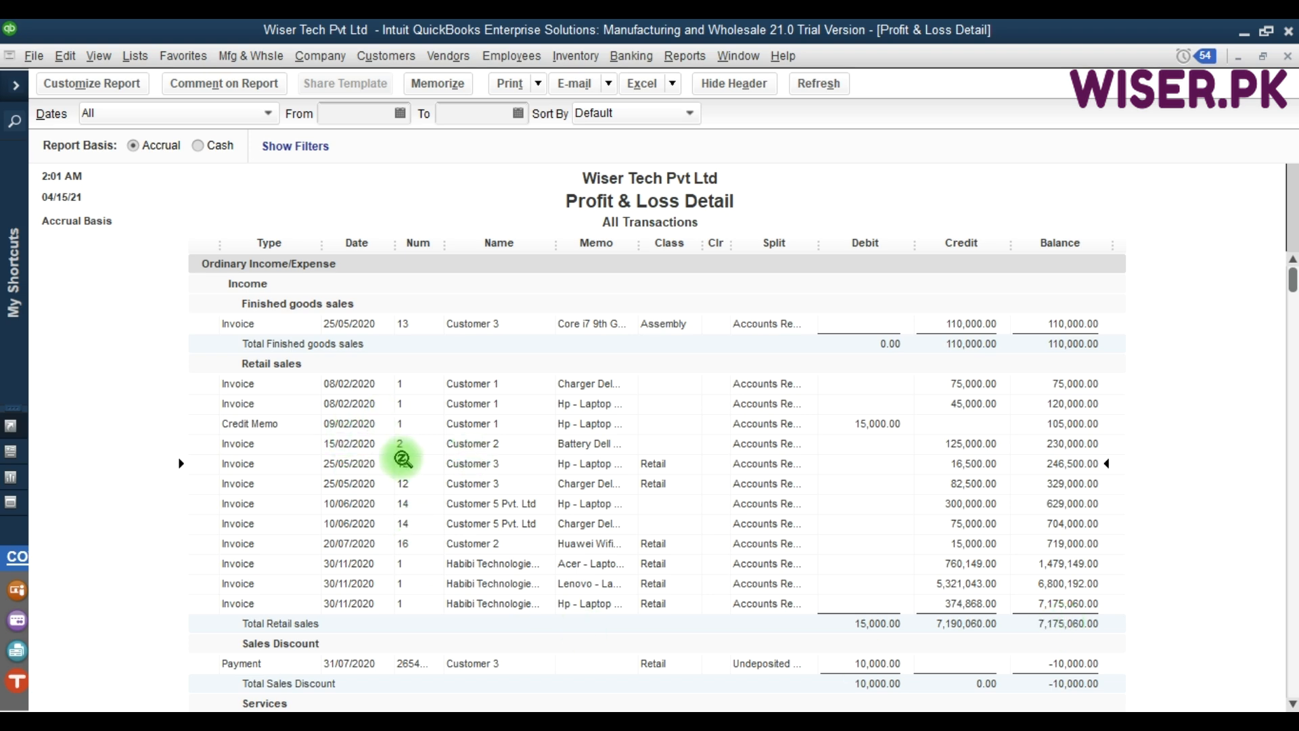
{"action": "left_click", "coordinate": [90, 83]}
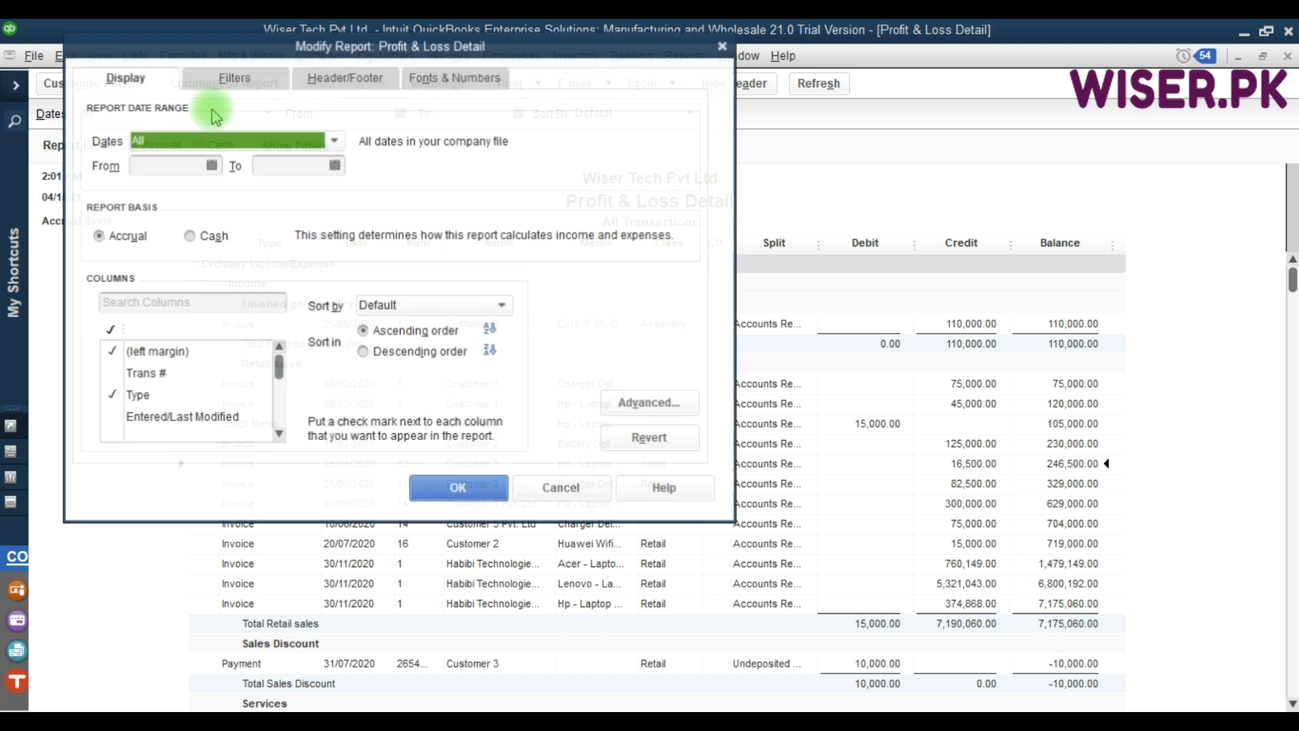
{"action": "left_click", "coordinate": [235, 80]}
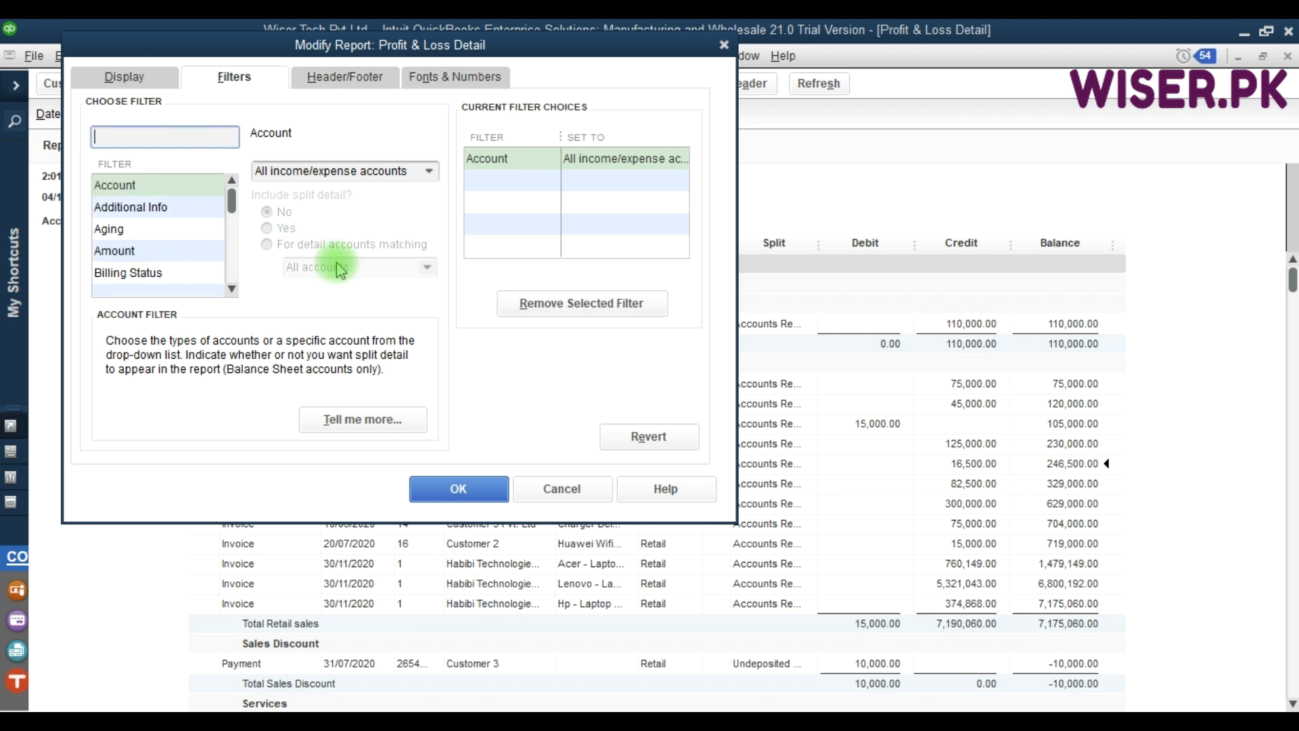
{"action": "left_click", "coordinate": [562, 489]}
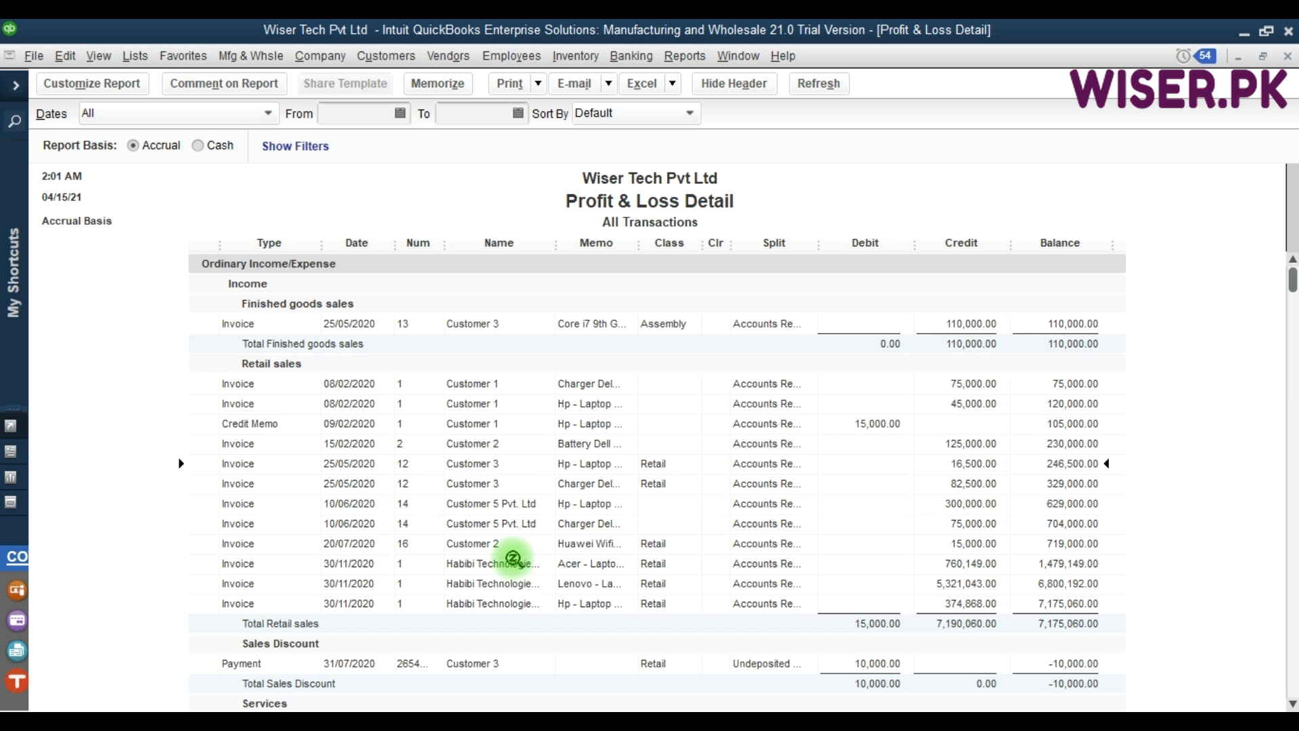
Drill down into the Total Retail sales balance and close the resulting transaction detail report
{"action": "double_click", "coordinate": [1059, 623]}
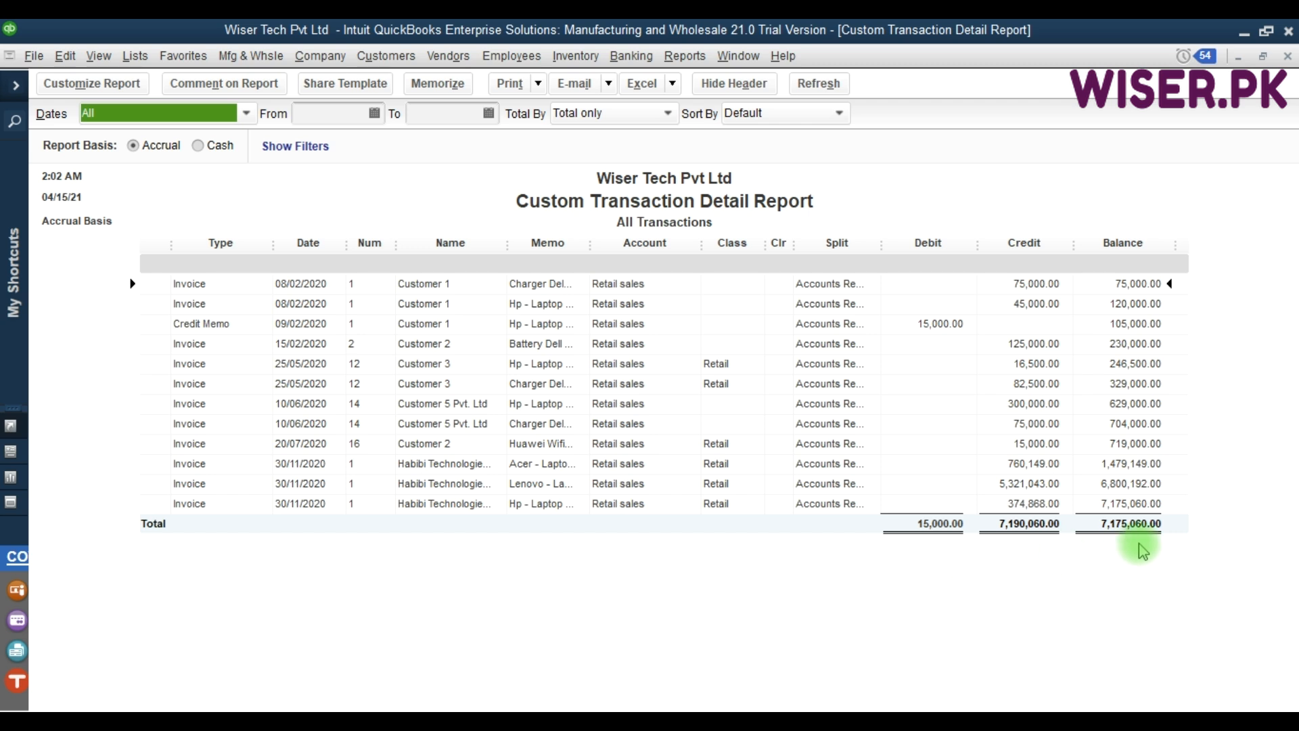
{"action": "left_click", "coordinate": [476, 422]}
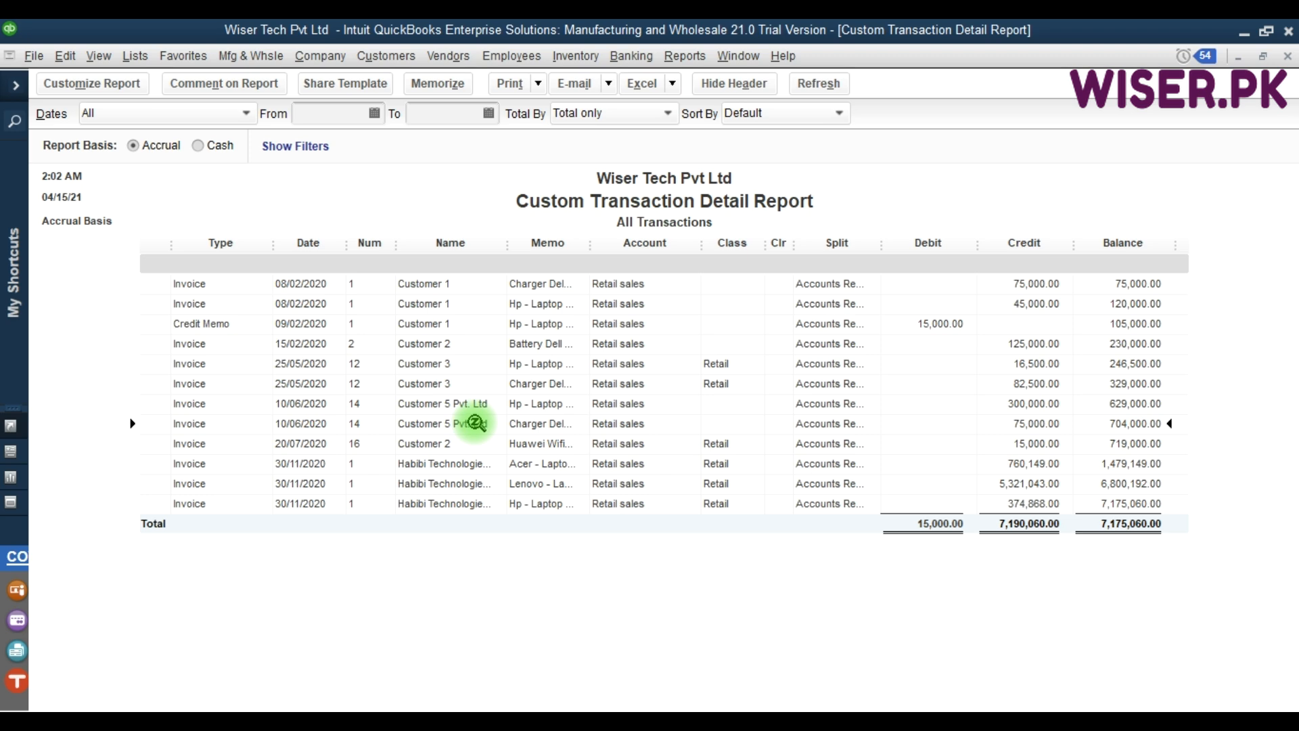
{"action": "key", "text": "Escape"}
Review the Services transactions in the Profit & Loss Detail report and cancel closing the report
{"action": "scroll", "coordinate": [775, 553], "scroll_direction": "down", "scroll_amount": 3}
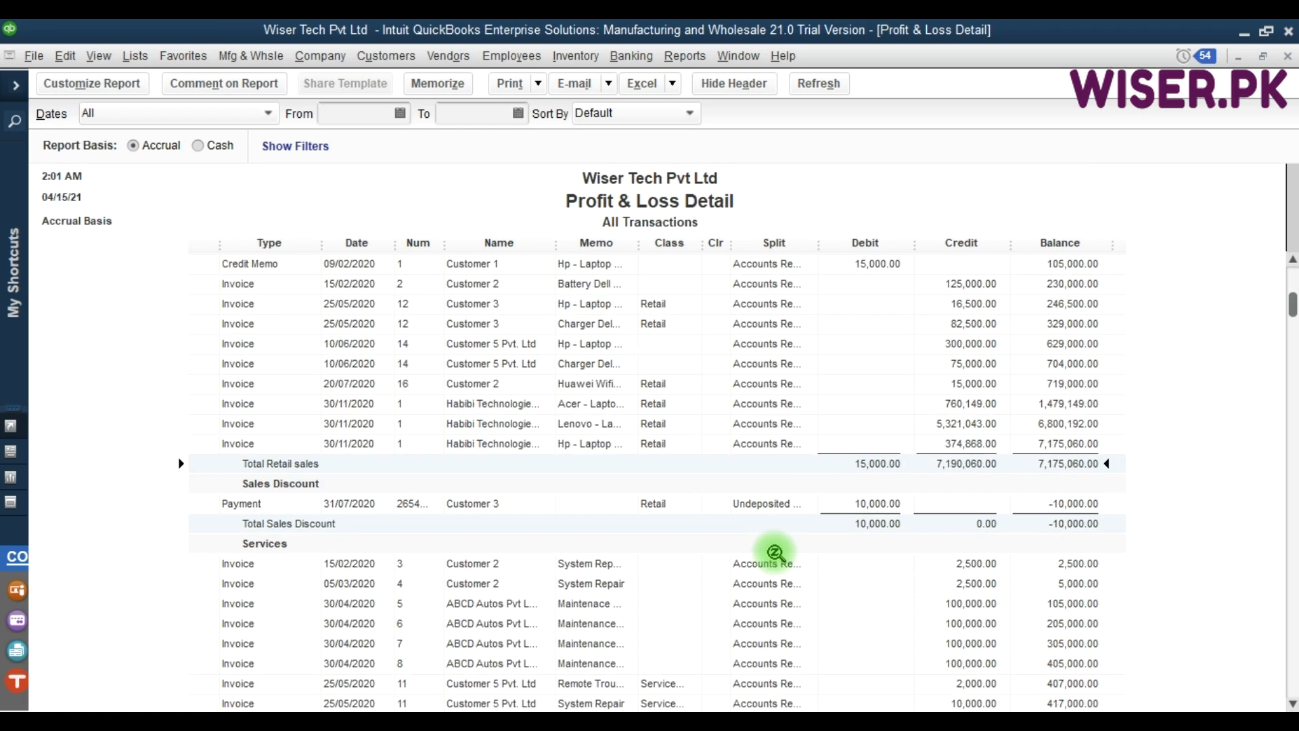
{"action": "scroll", "coordinate": [775, 553], "scroll_direction": "down", "scroll_amount": 3}
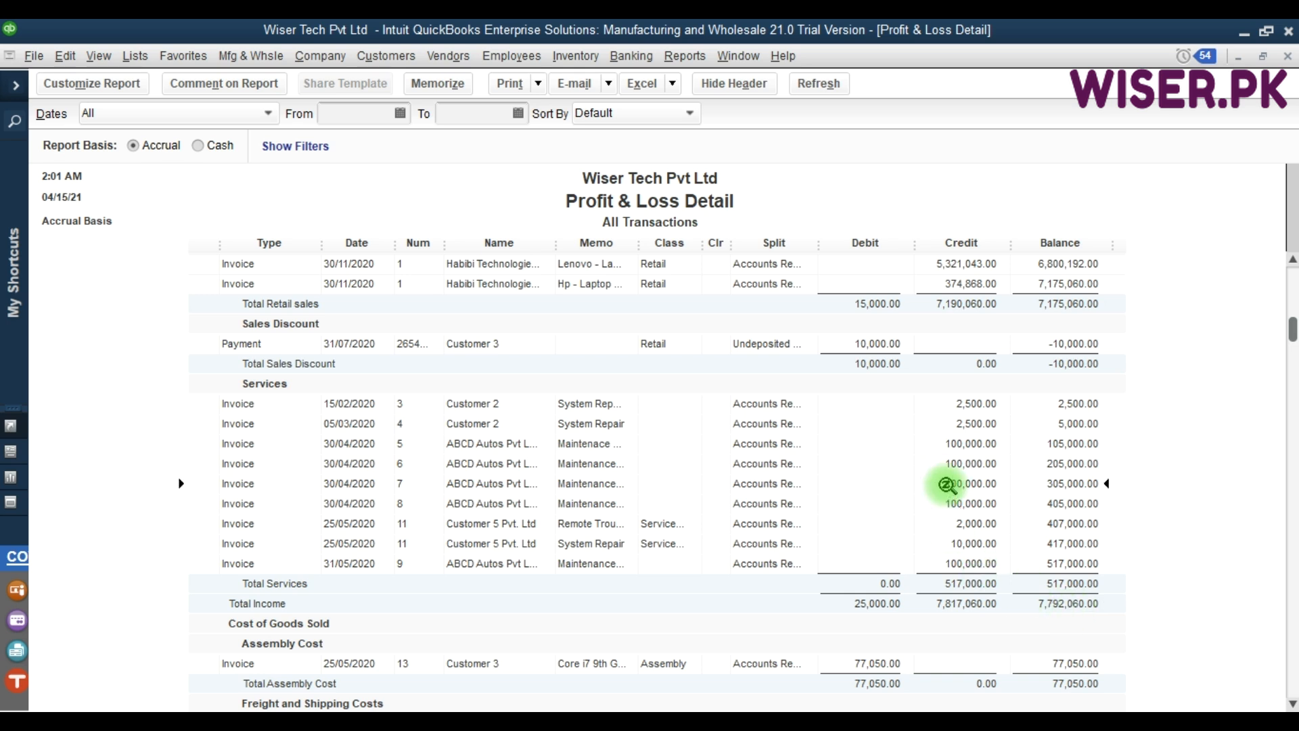
{"action": "key", "text": "Escape"}
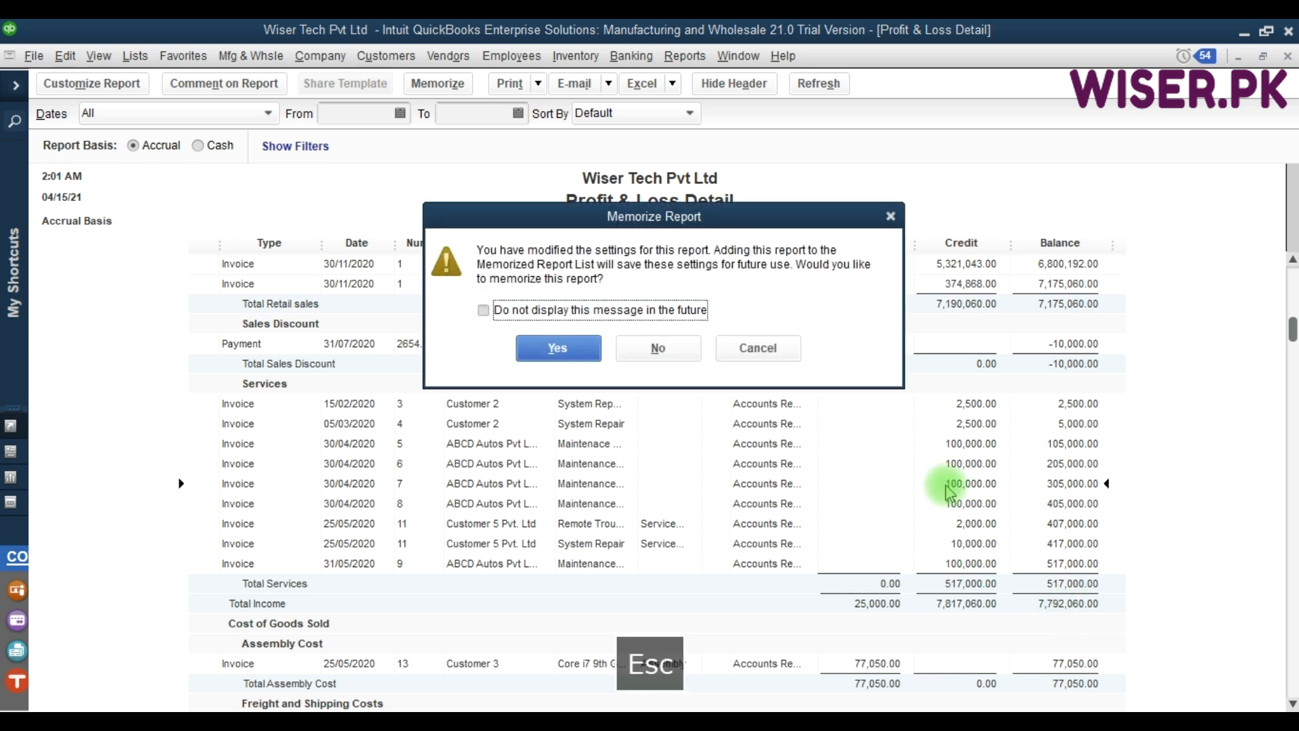
{"action": "left_click", "coordinate": [758, 348]}
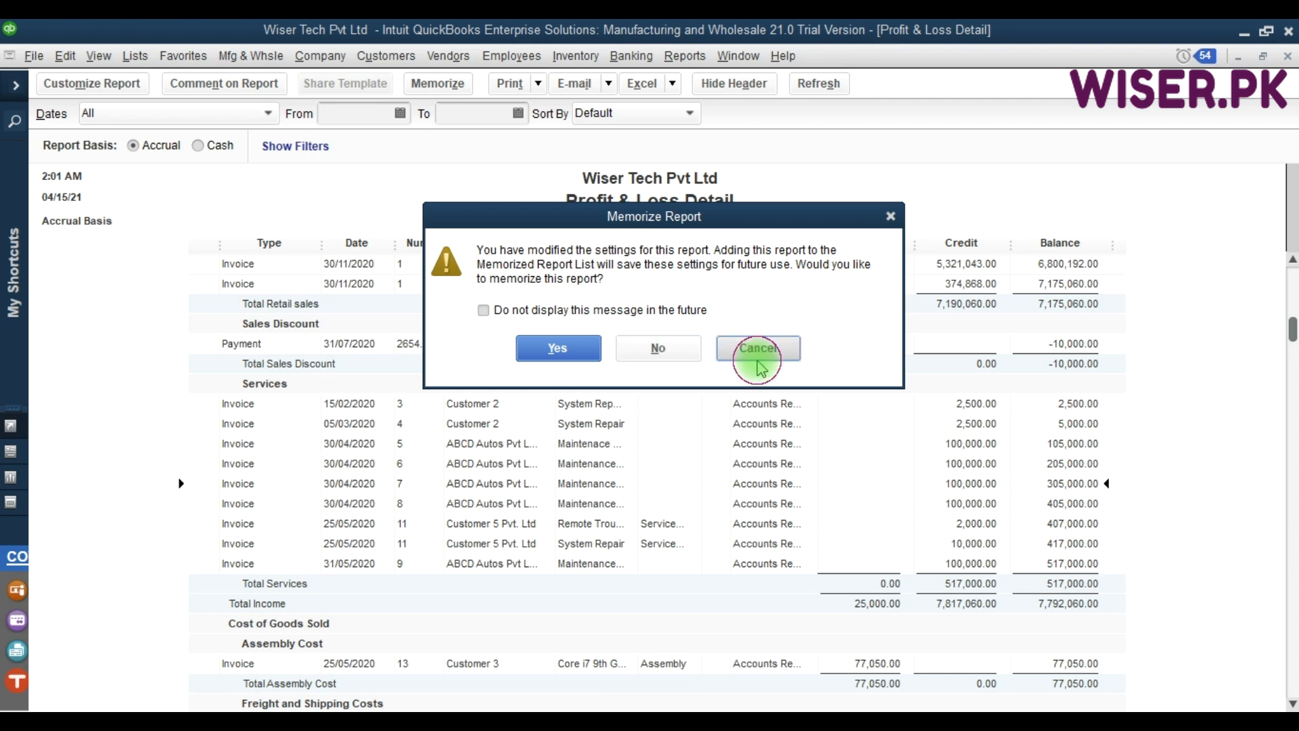
Generate the Income by Customer Summary report and set its date range to All
{"action": "left_click", "coordinate": [670, 61]}
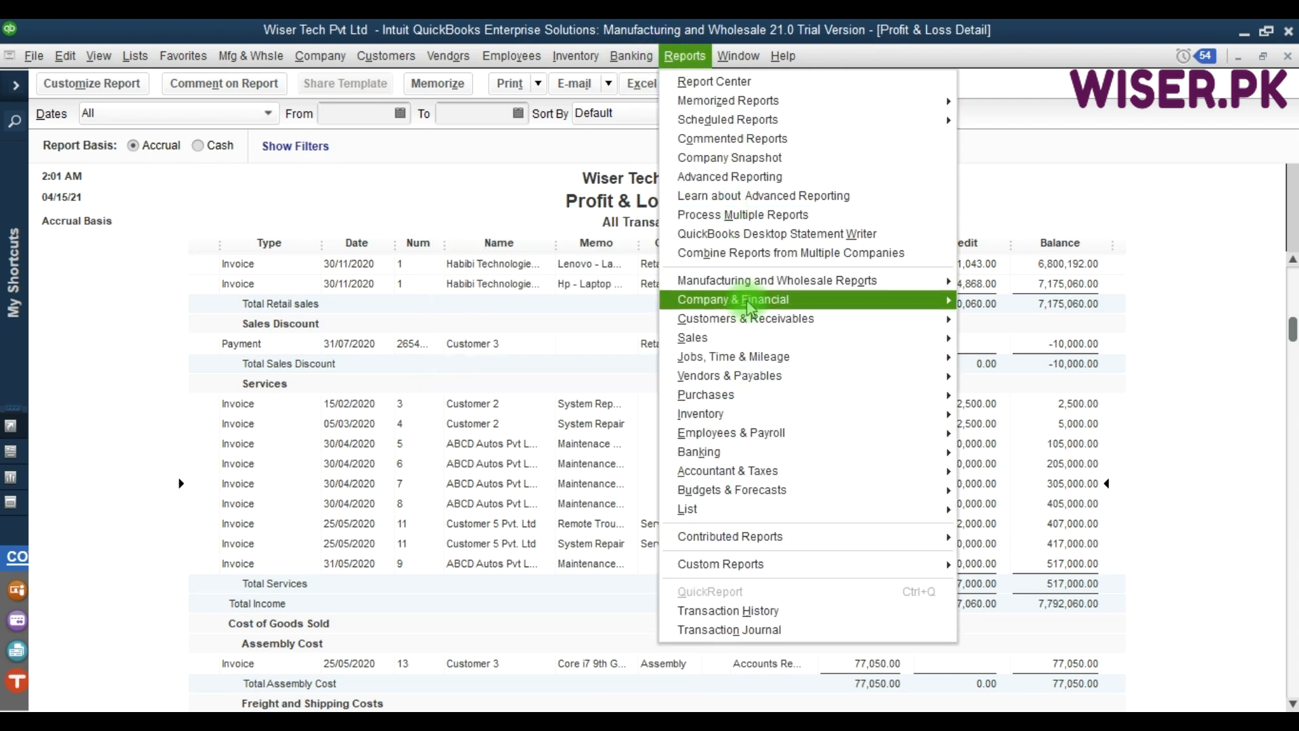
{"action": "mouse_move", "coordinate": [751, 308]}
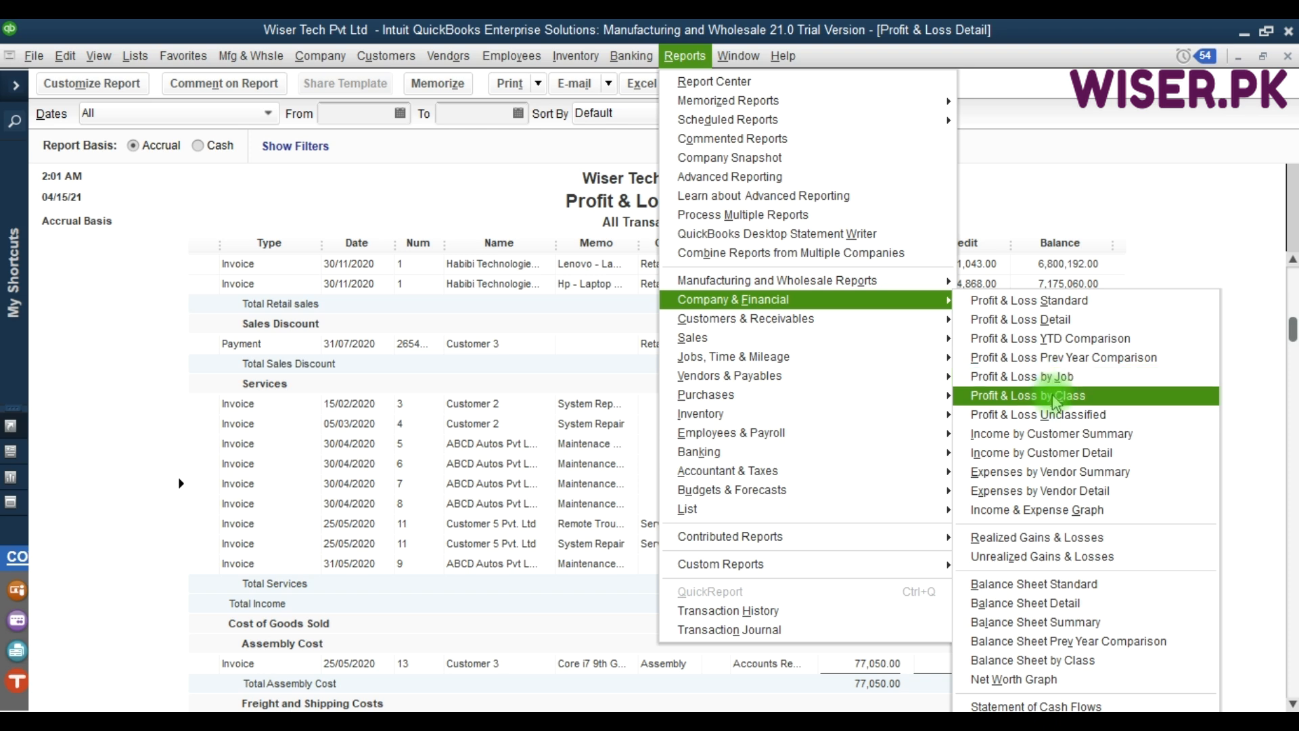
{"action": "left_click", "coordinate": [1049, 433]}
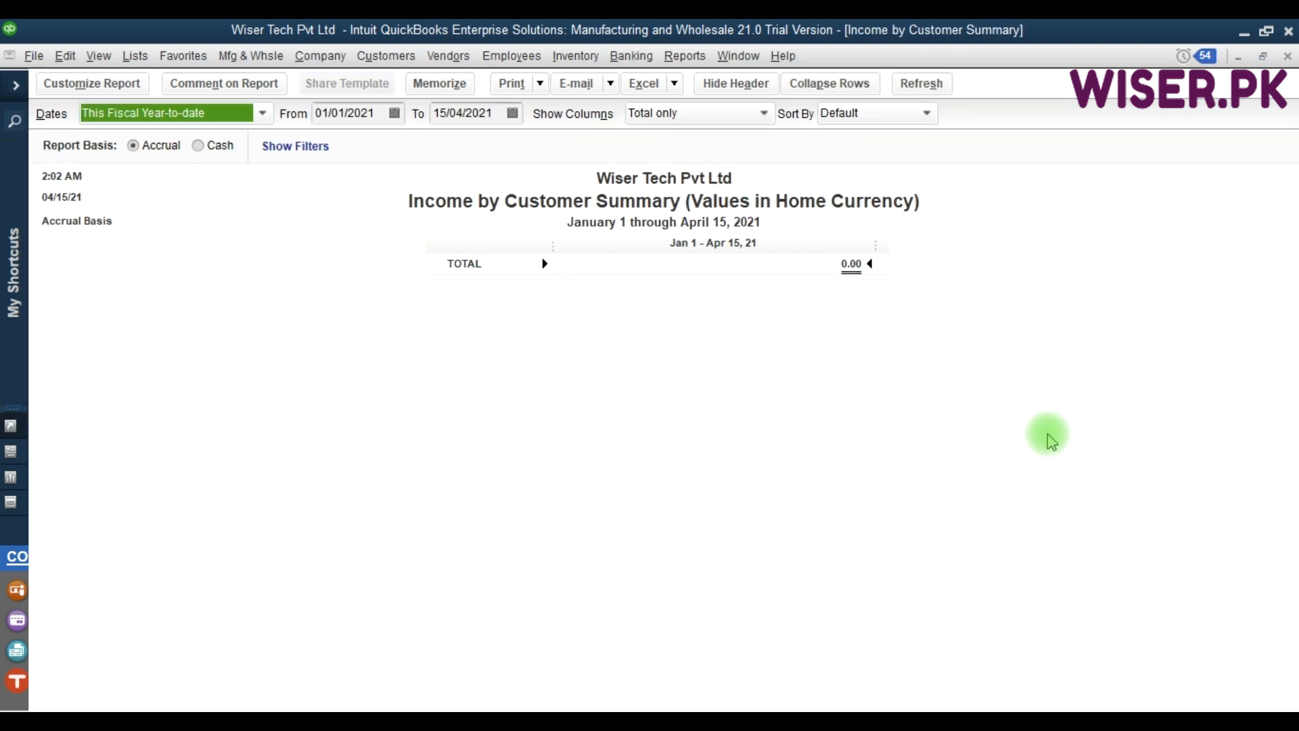
{"action": "key", "text": "a"}
{"action": "key", "text": "F9"}
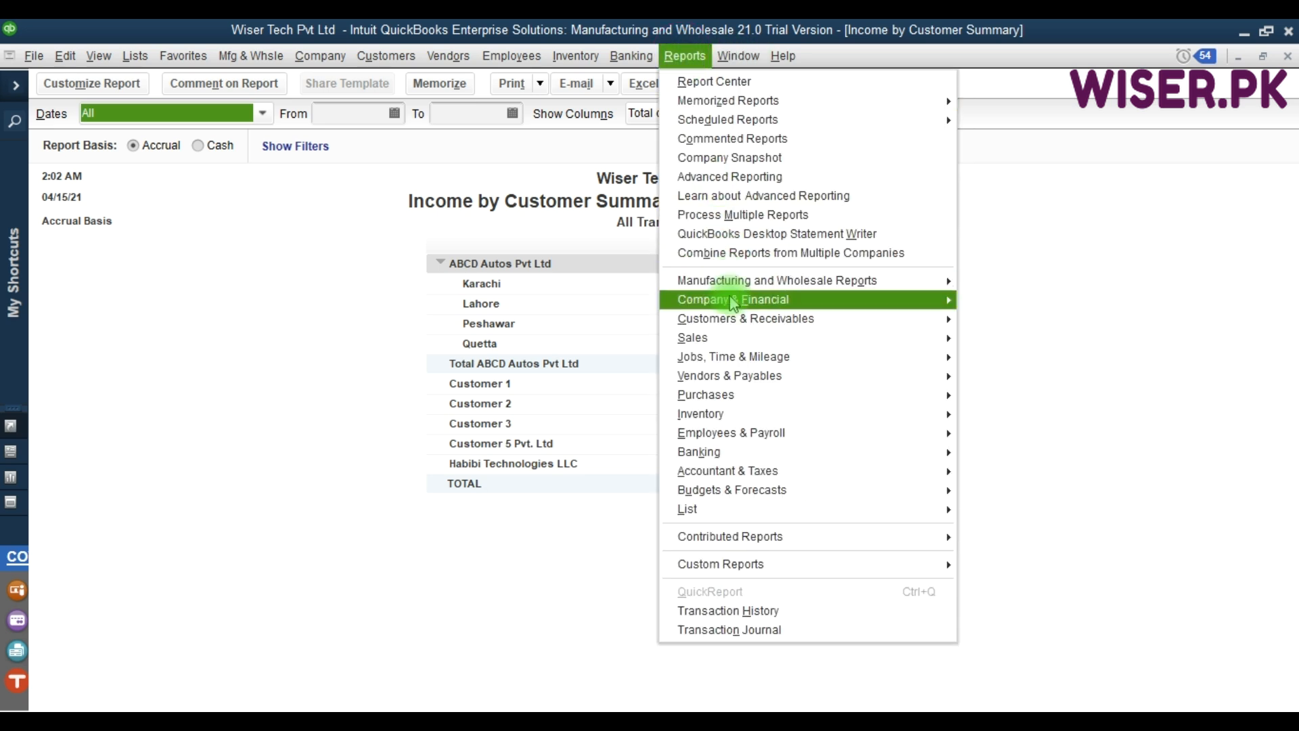
Open the Income & Expense Graph from the company and financial reports
{"action": "mouse_move", "coordinate": [858, 304]}
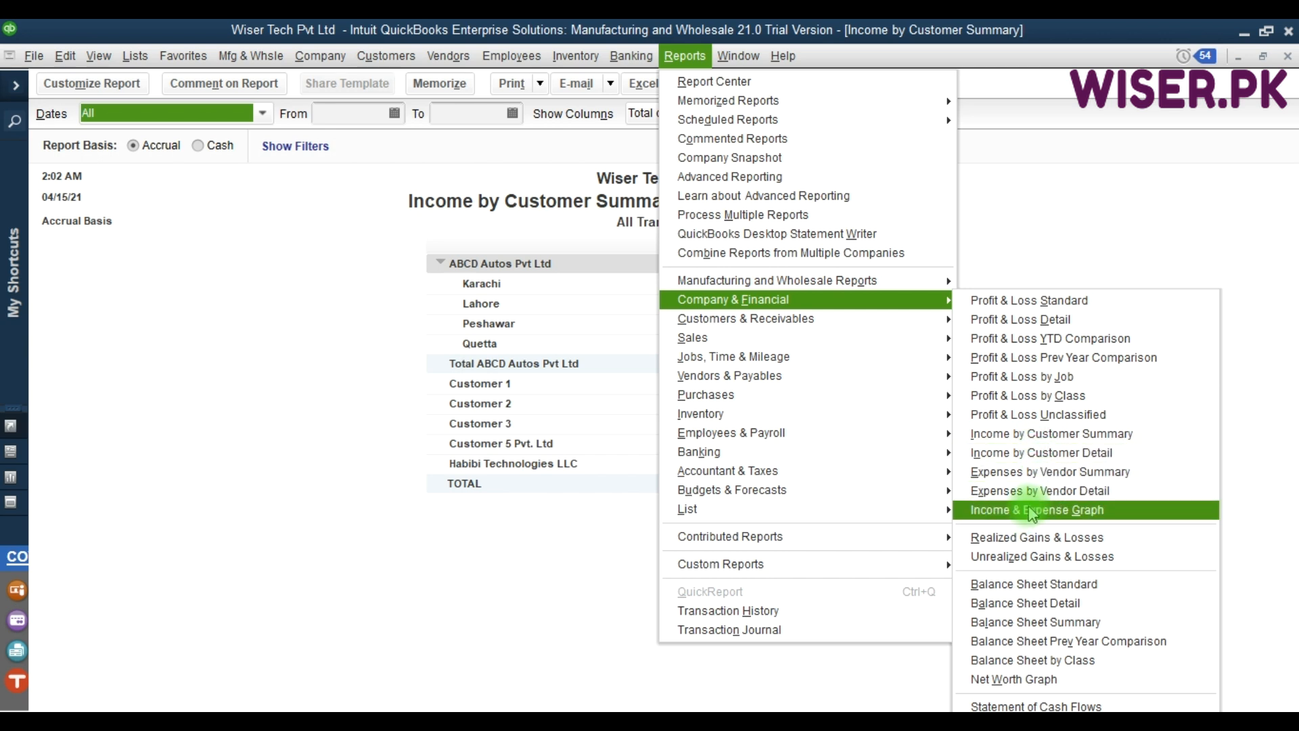
{"action": "left_click", "coordinate": [1125, 514]}
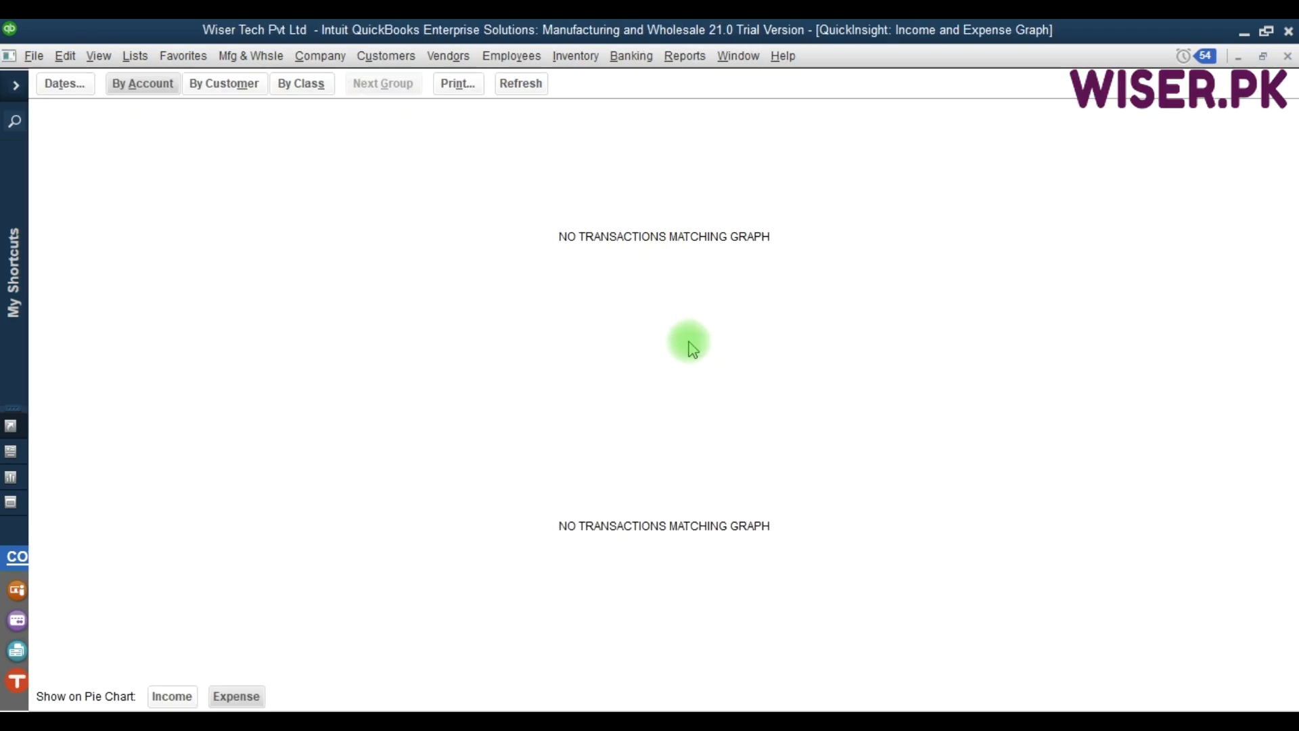
Set the Income and Expense Graph dates to All and switch the pie chart to income and back to expense
{"action": "left_click", "coordinate": [54, 82]}
{"action": "key", "text": "a"}
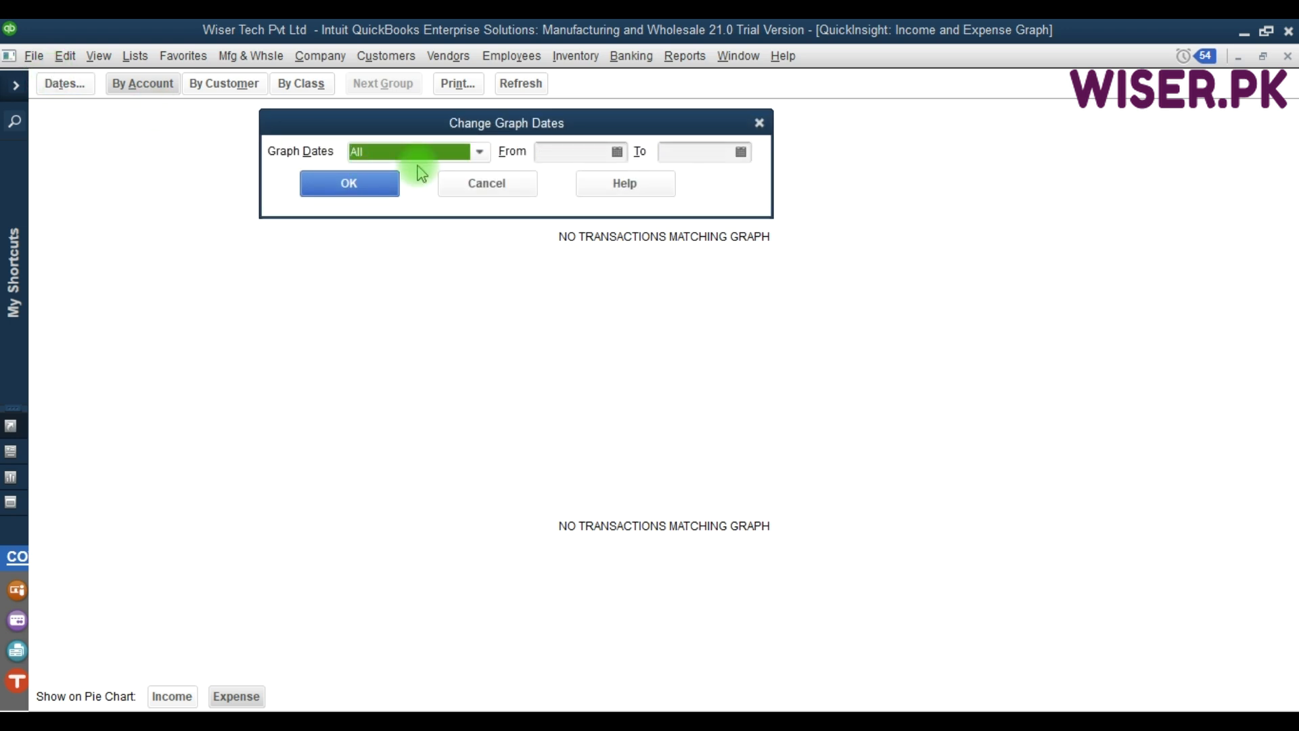
{"action": "left_click", "coordinate": [349, 187]}
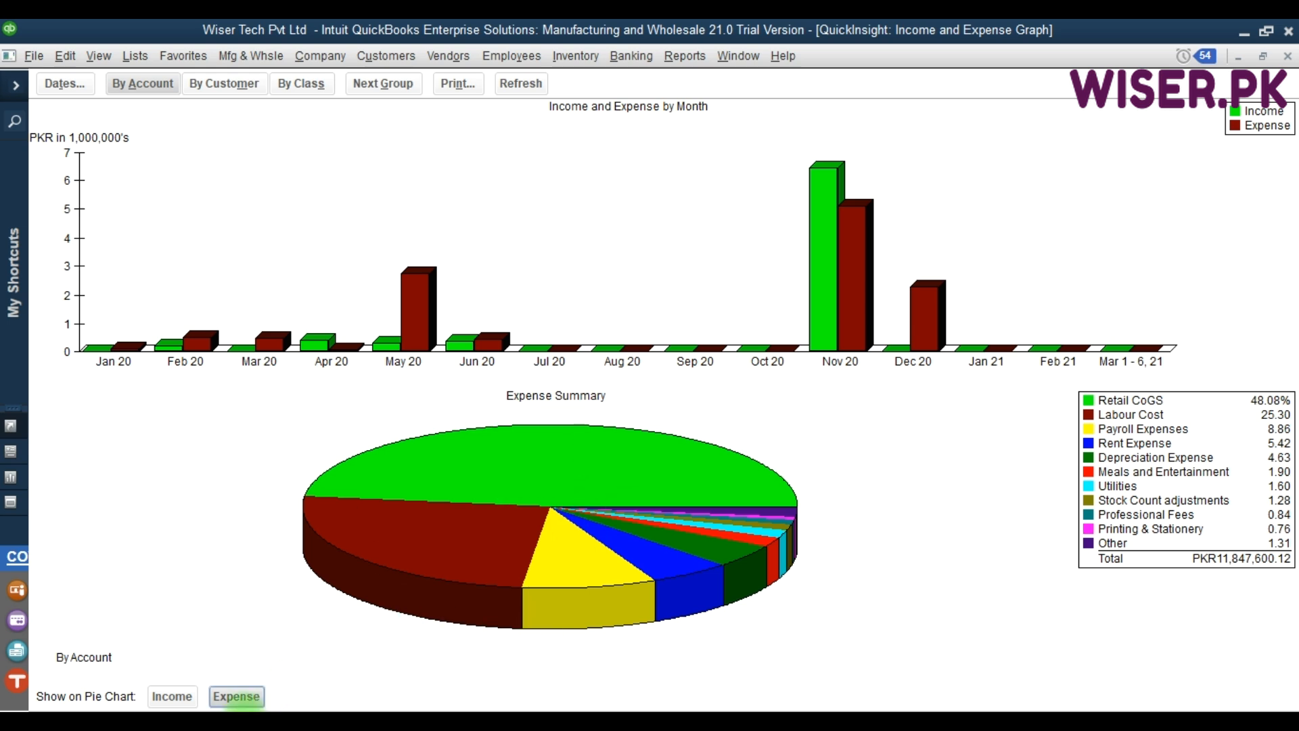
{"action": "left_click", "coordinate": [172, 696]}
{"action": "left_click", "coordinate": [237, 697]}
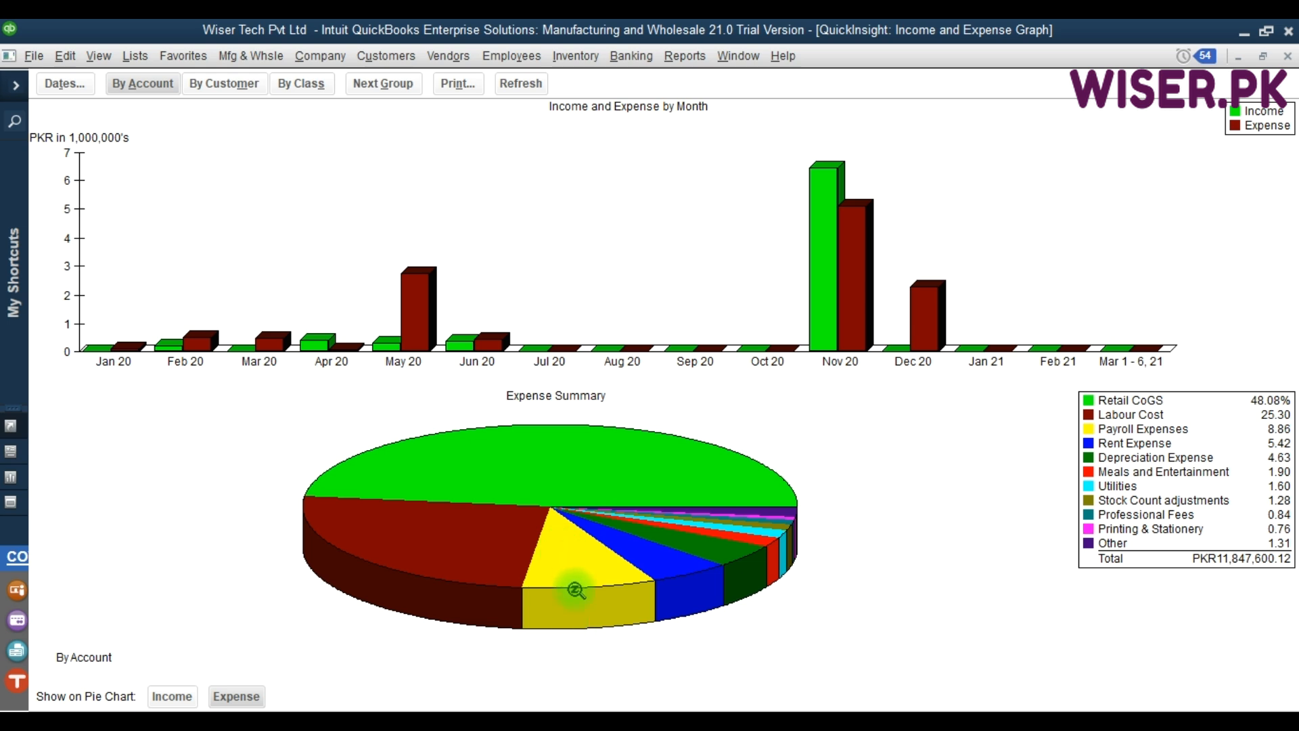
Drill down from the Payroll Expenses slice through its Dec 20 bar to the second general journal entry
{"action": "double_click", "coordinate": [568, 554]}
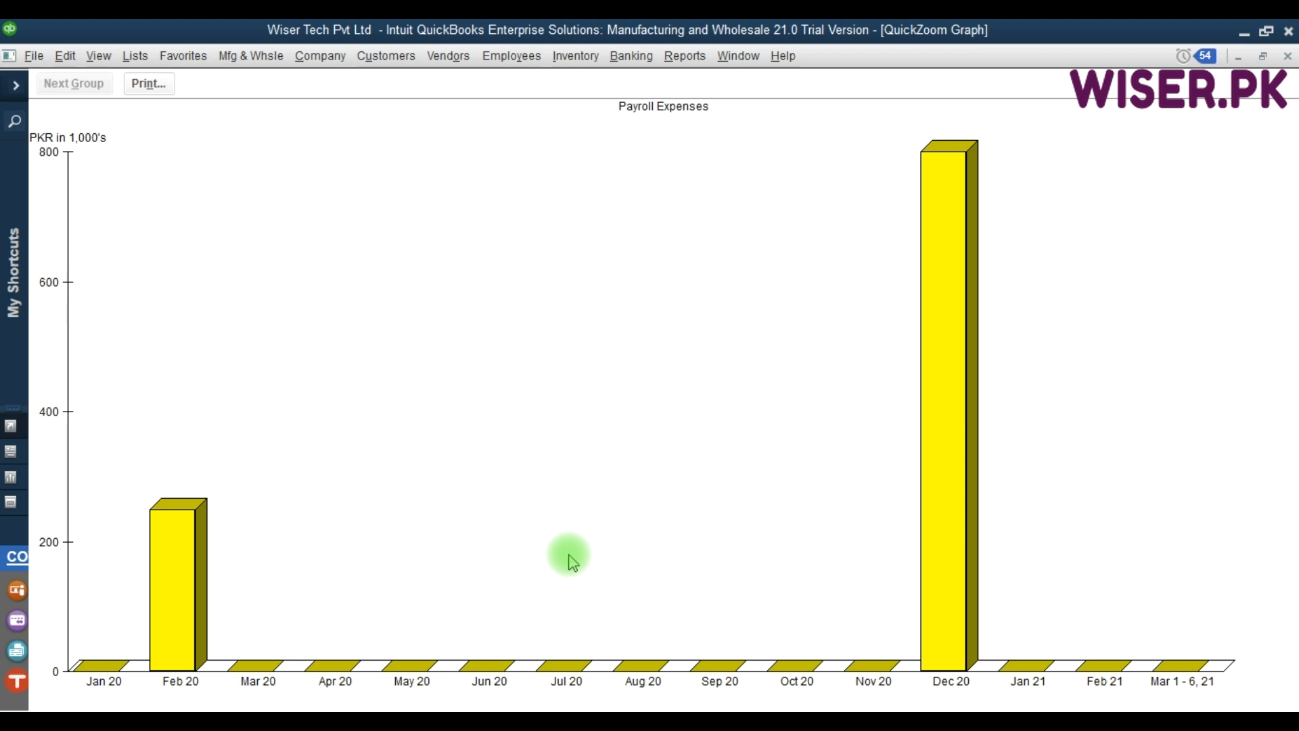
{"action": "double_click", "coordinate": [954, 581]}
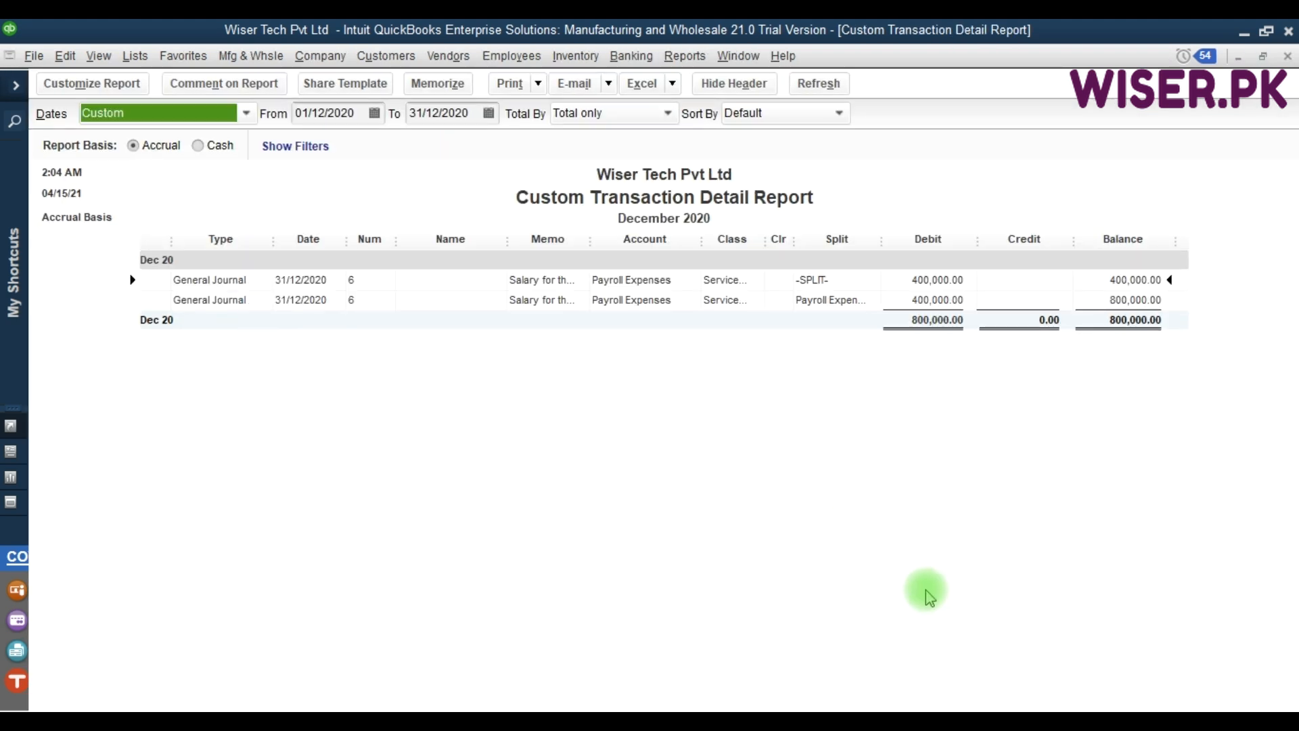
{"action": "double_click", "coordinate": [646, 303]}
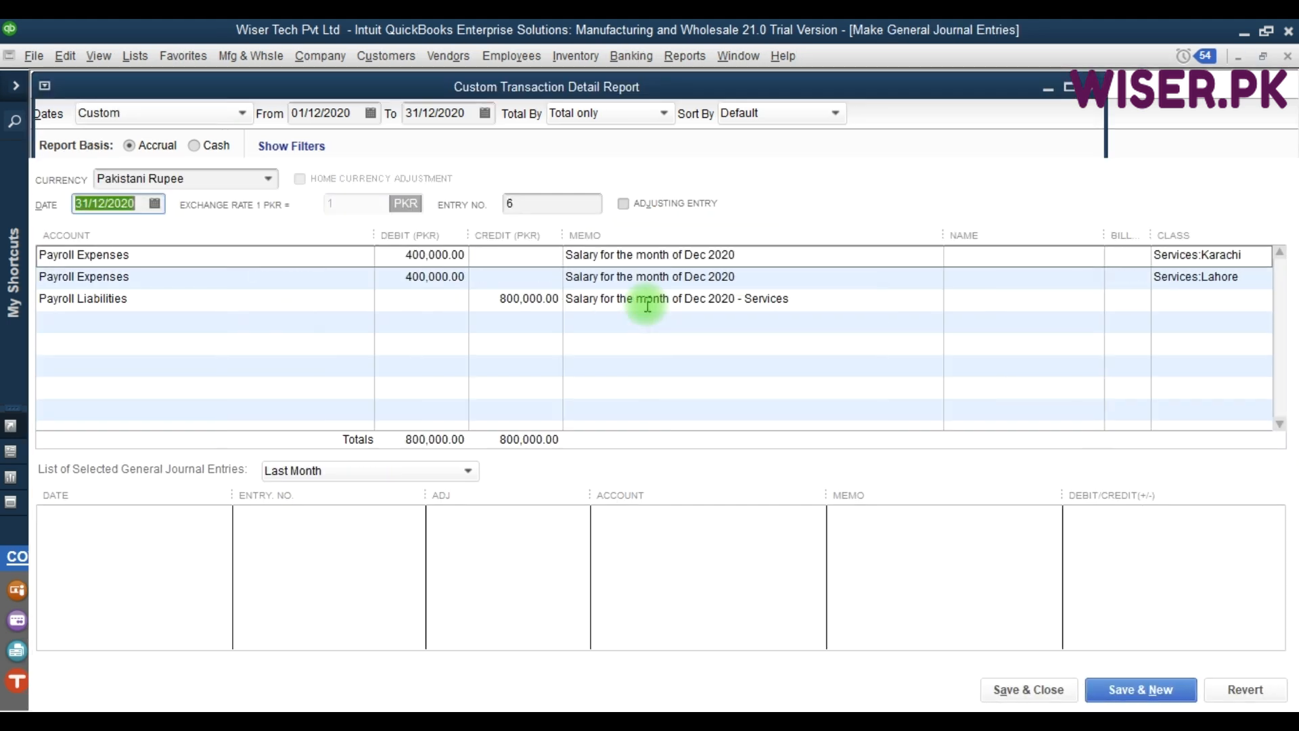
Close the journal entry, drill-down and graph windows, and close the Income by Customer Summary without memorizing it
{"action": "key", "text": "Escape"}
{"action": "key", "text": "Escape"}
{"action": "key", "text": "Escape"}
{"action": "key", "text": "Escape"}
{"action": "key", "text": "Escape"}
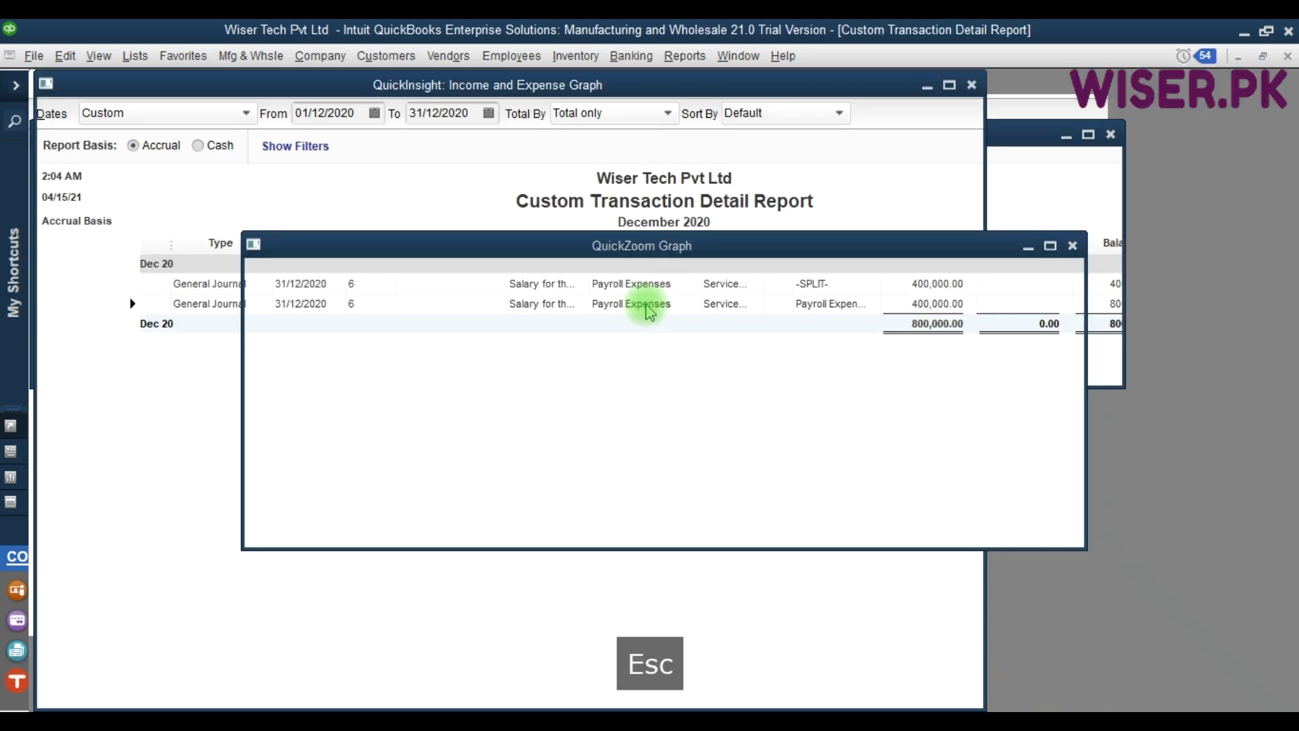
{"action": "key", "text": "Escape"}
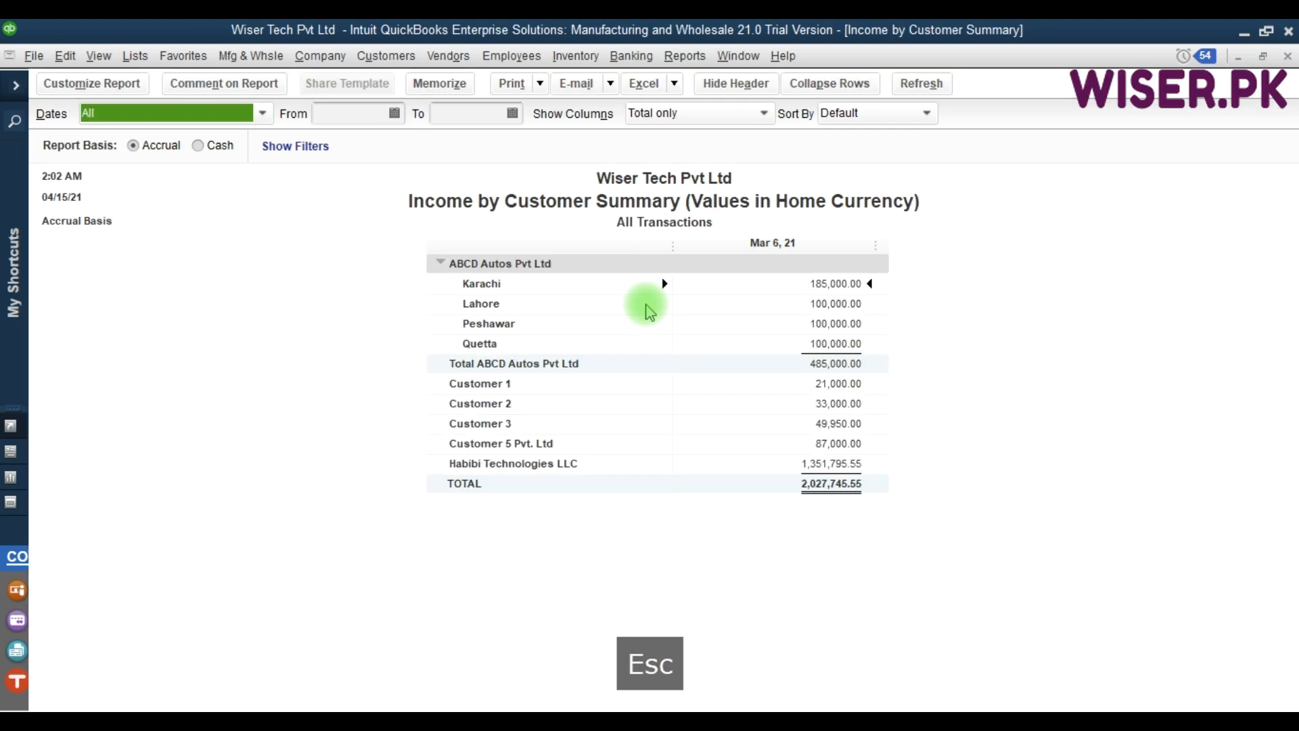
{"action": "key", "text": "Escape"}
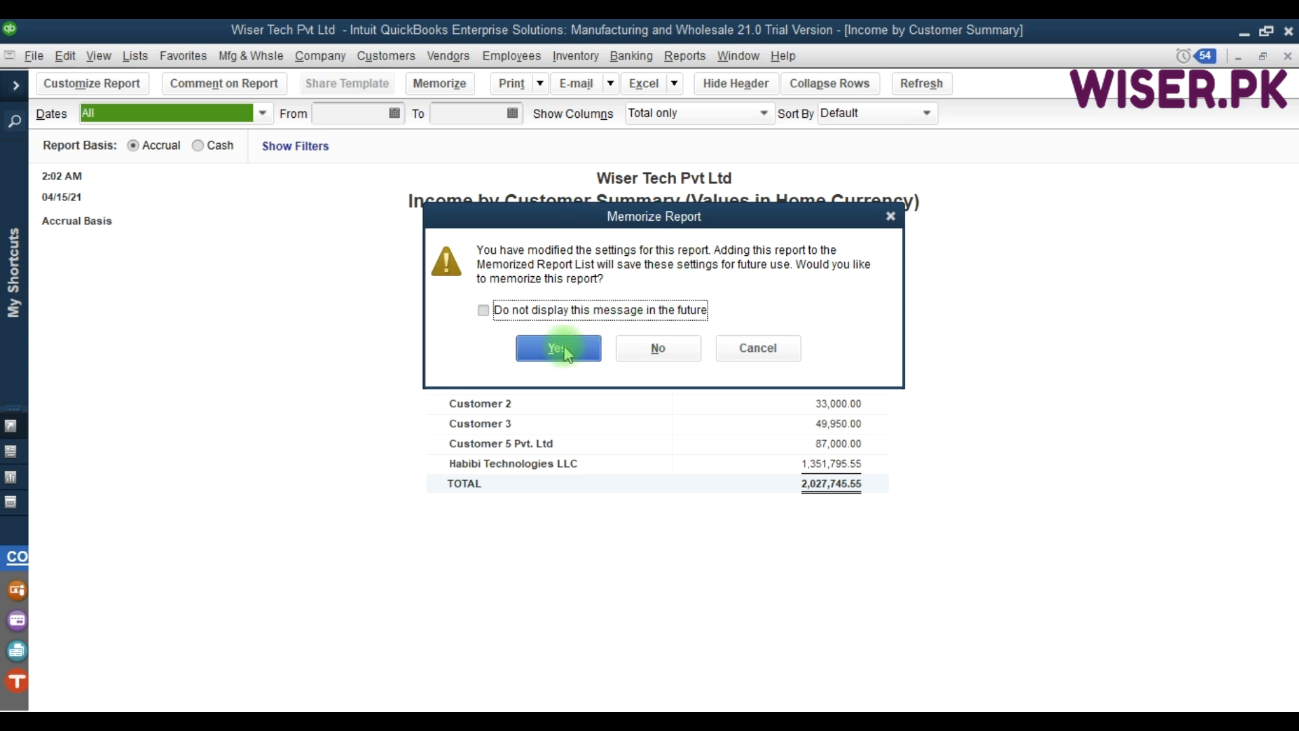
{"action": "left_click", "coordinate": [656, 347]}
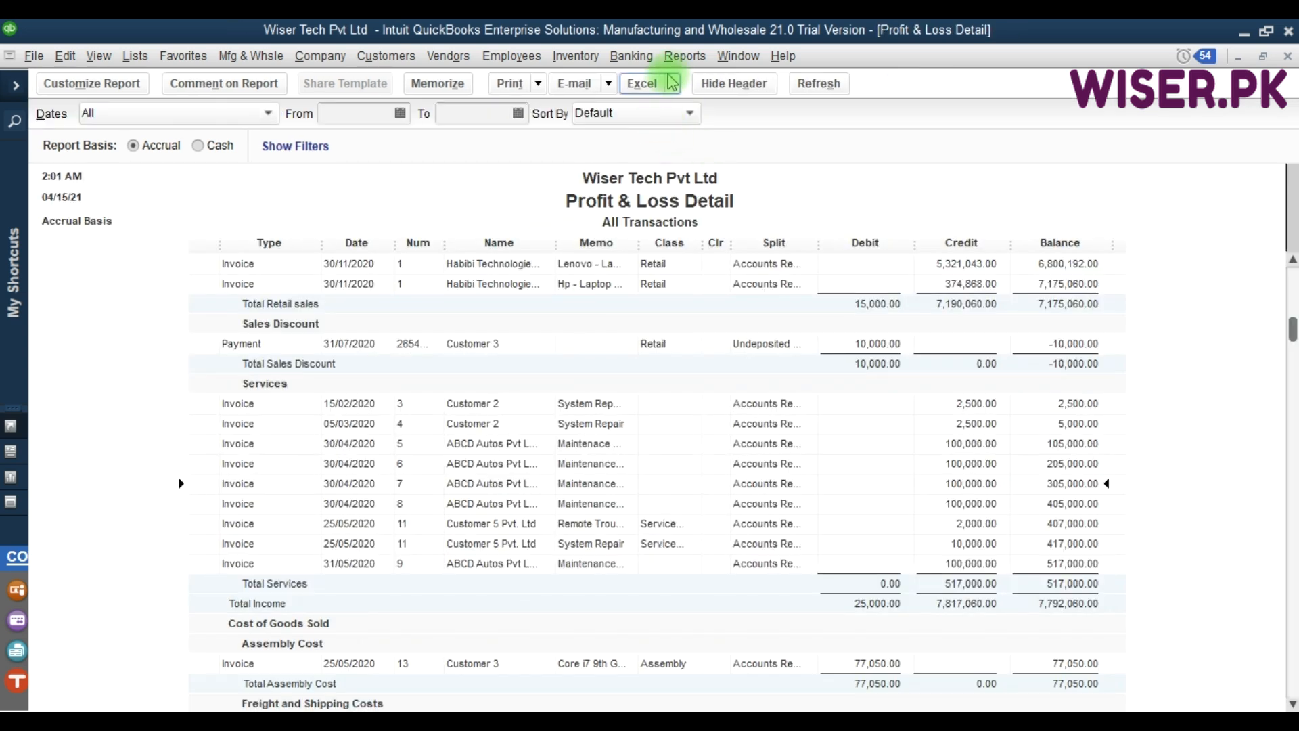
Generate the Realized Gains & Losses report from the company and financial reports with the date range All
{"action": "left_click", "coordinate": [684, 56]}
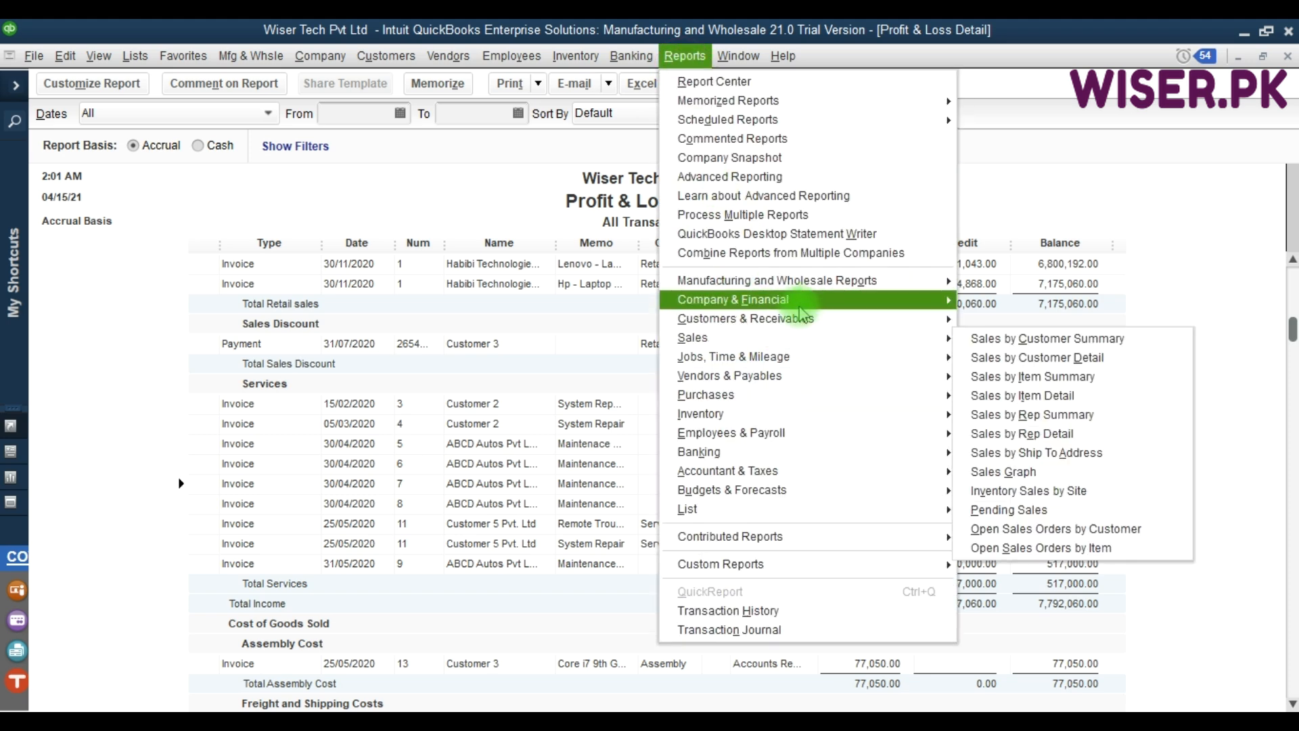
{"action": "mouse_move", "coordinate": [801, 315]}
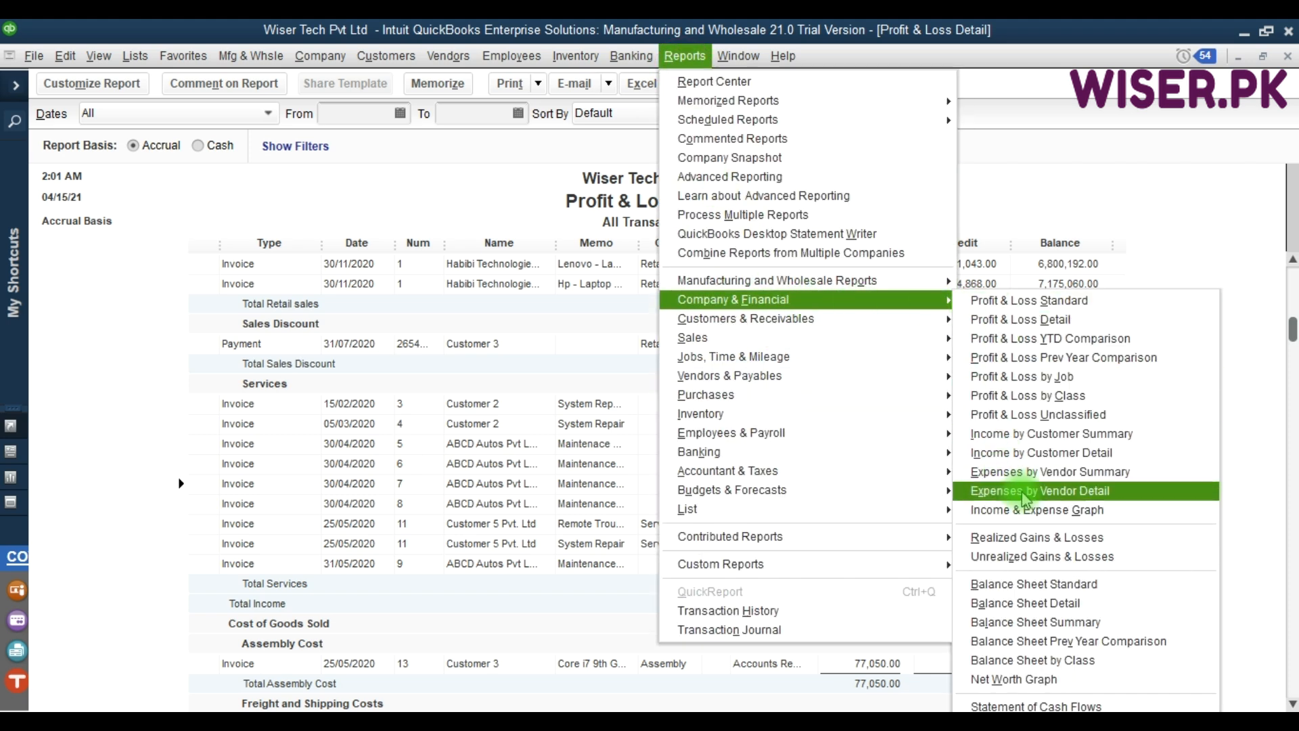
{"action": "left_click", "coordinate": [1037, 538]}
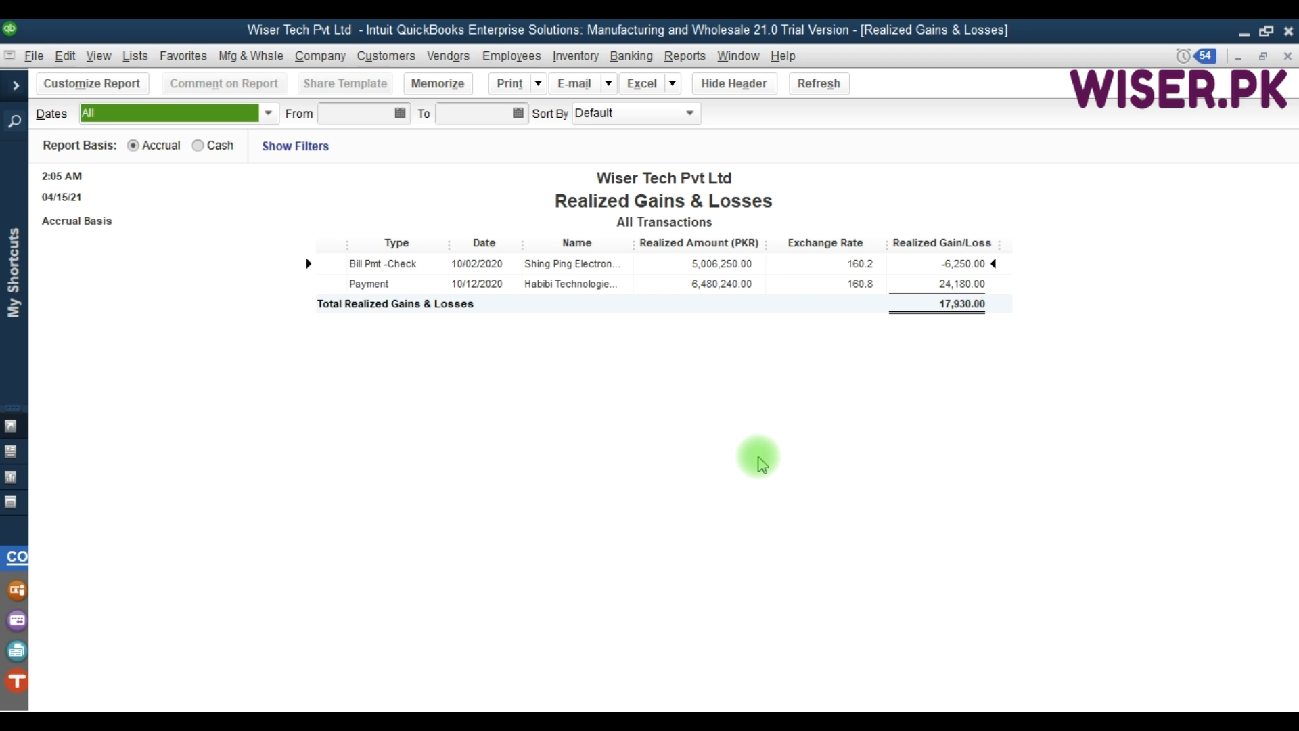
Review the bill payment and customer payment rows of the Realized Gains & Losses report and close it
{"action": "left_click", "coordinate": [659, 283]}
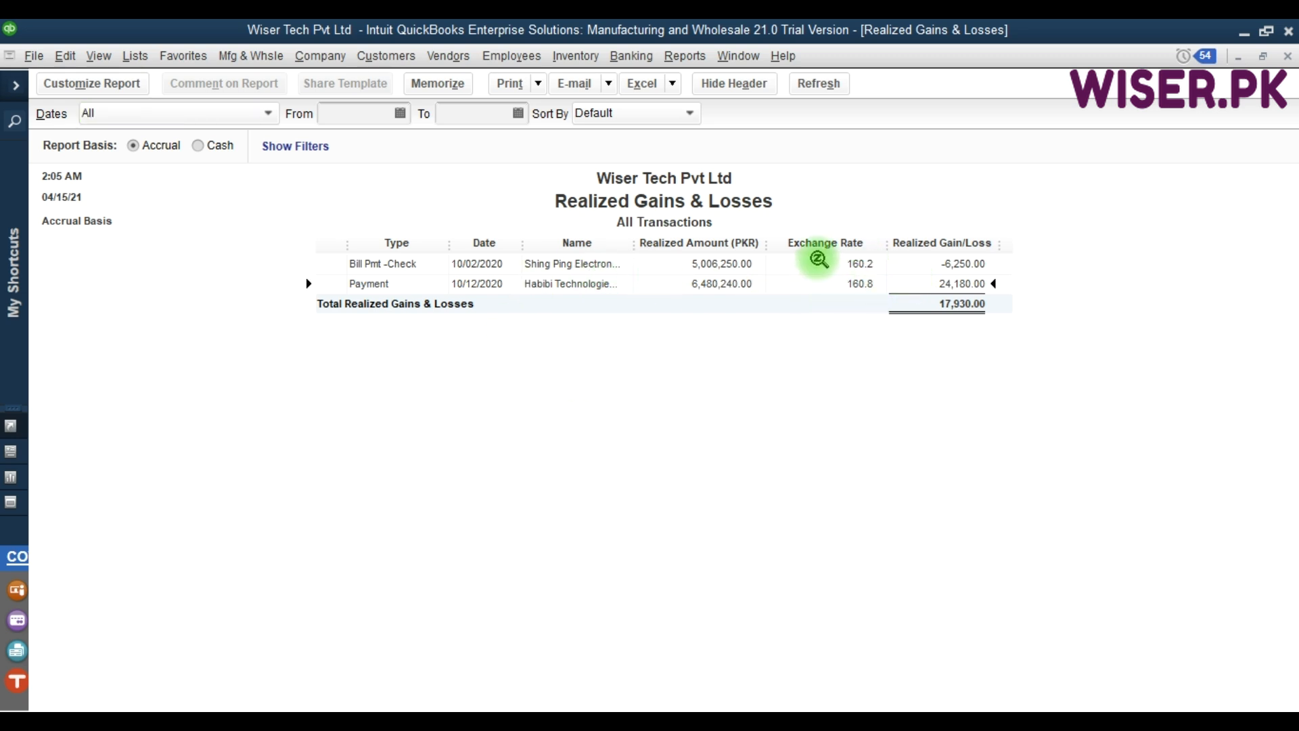
{"action": "left_click", "coordinate": [930, 268]}
{"action": "left_click", "coordinate": [917, 284]}
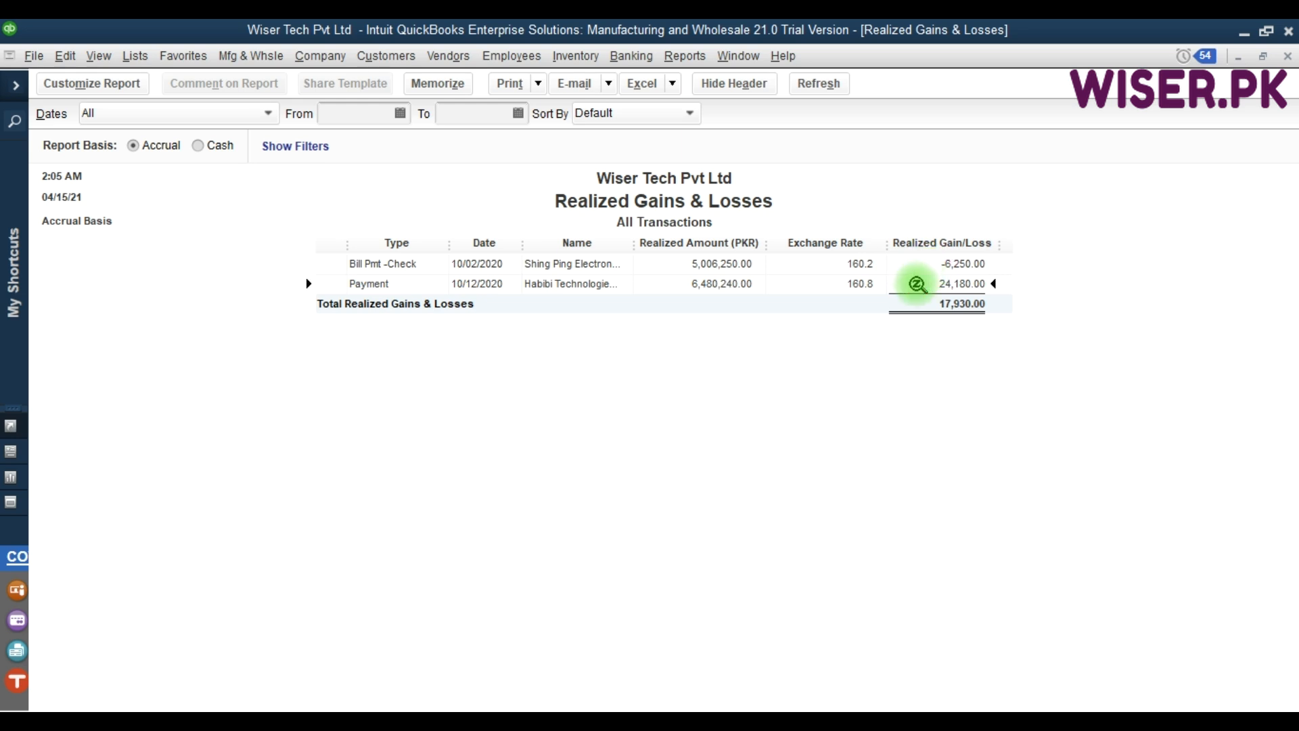
{"action": "key", "text": "Escape"}
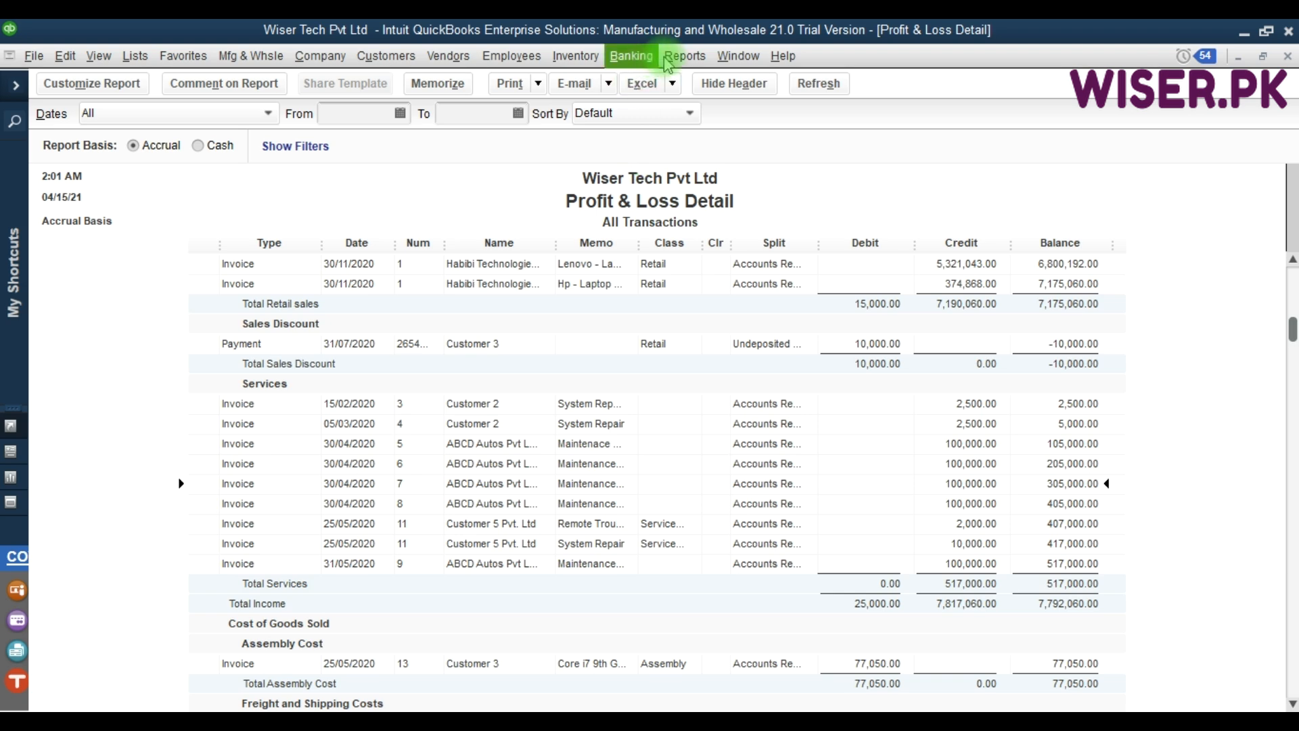
Generate the Unrealized Gains & Losses report for 15/04/2021 with a US Dollar exchange rate of 160.8, and close it
{"action": "left_click", "coordinate": [684, 55]}
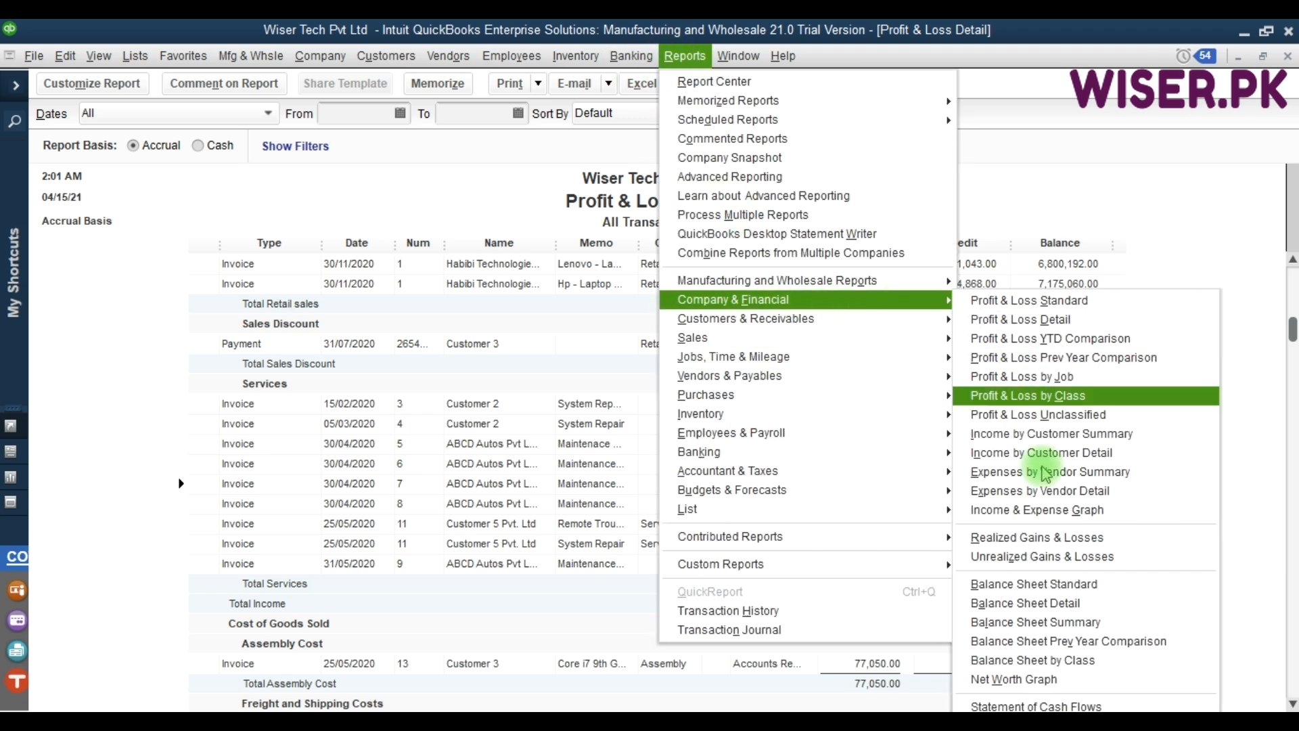
{"action": "left_click", "coordinate": [1099, 556]}
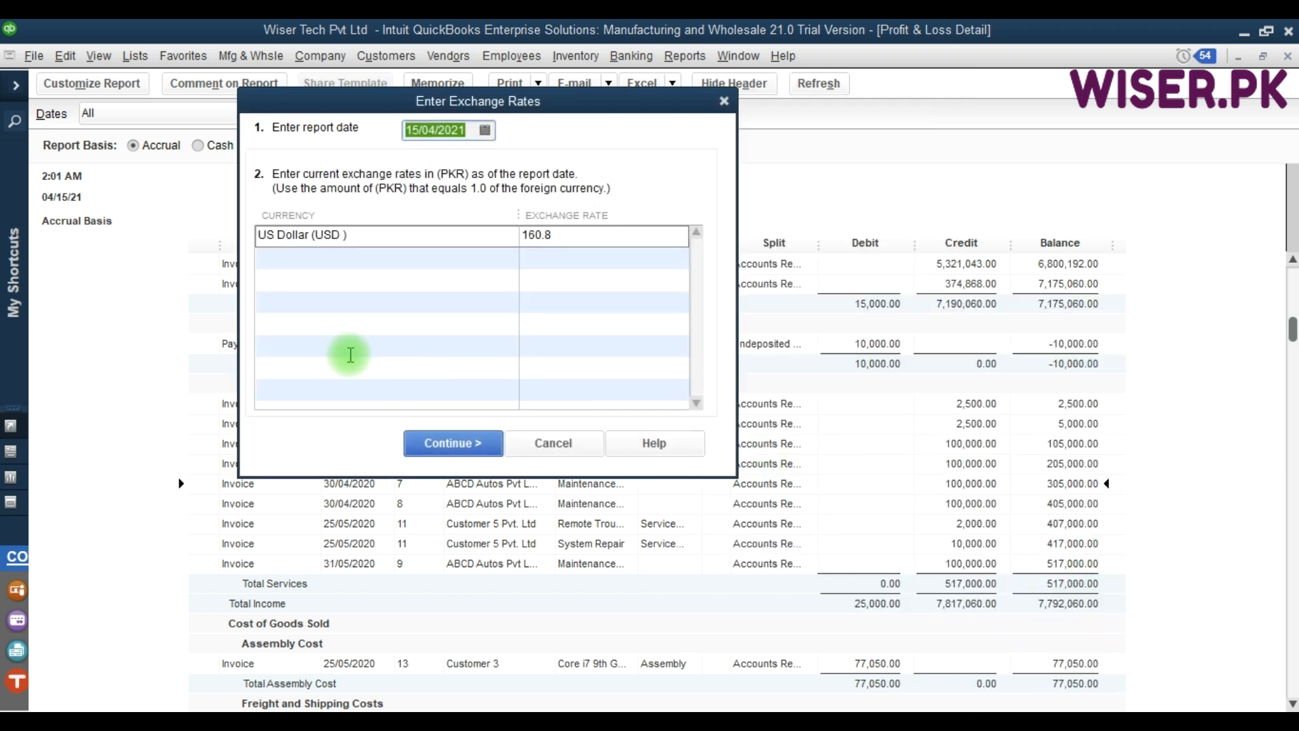
{"action": "left_click", "coordinate": [587, 237]}
{"action": "left_click", "coordinate": [466, 443]}
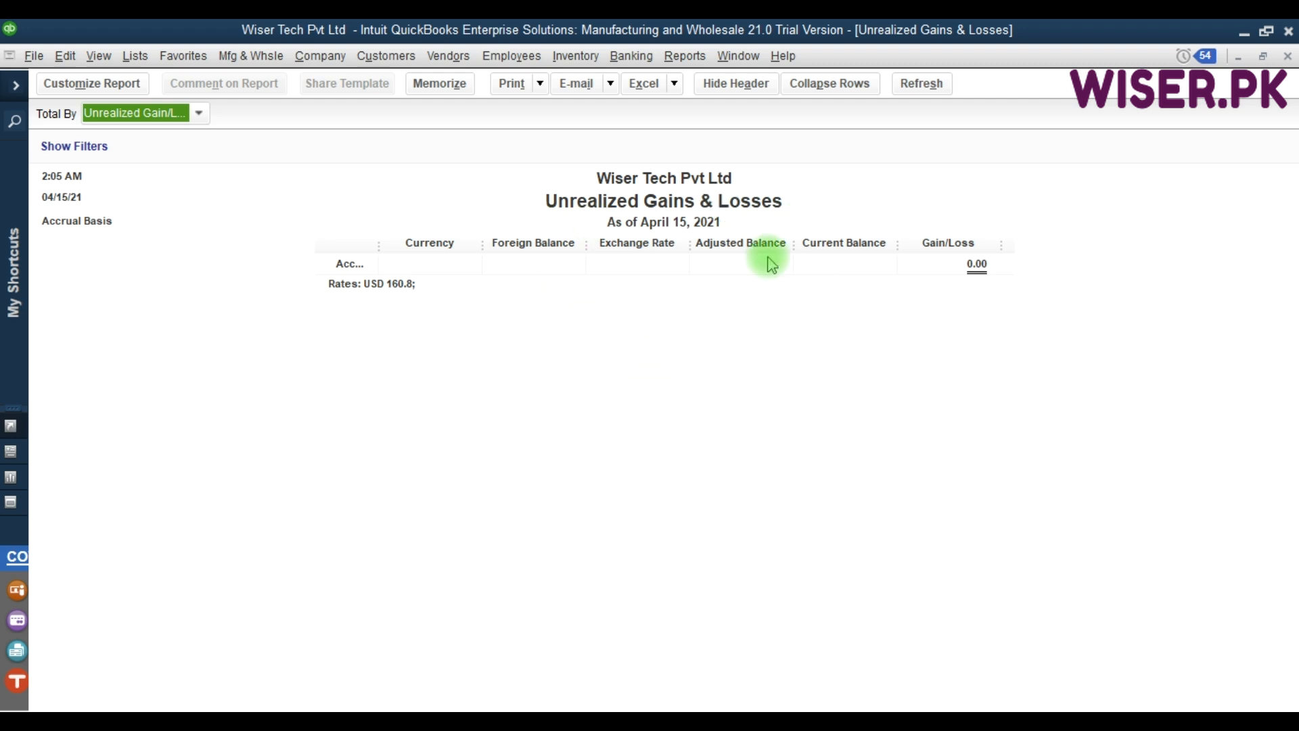
{"action": "key", "text": "Escape"}
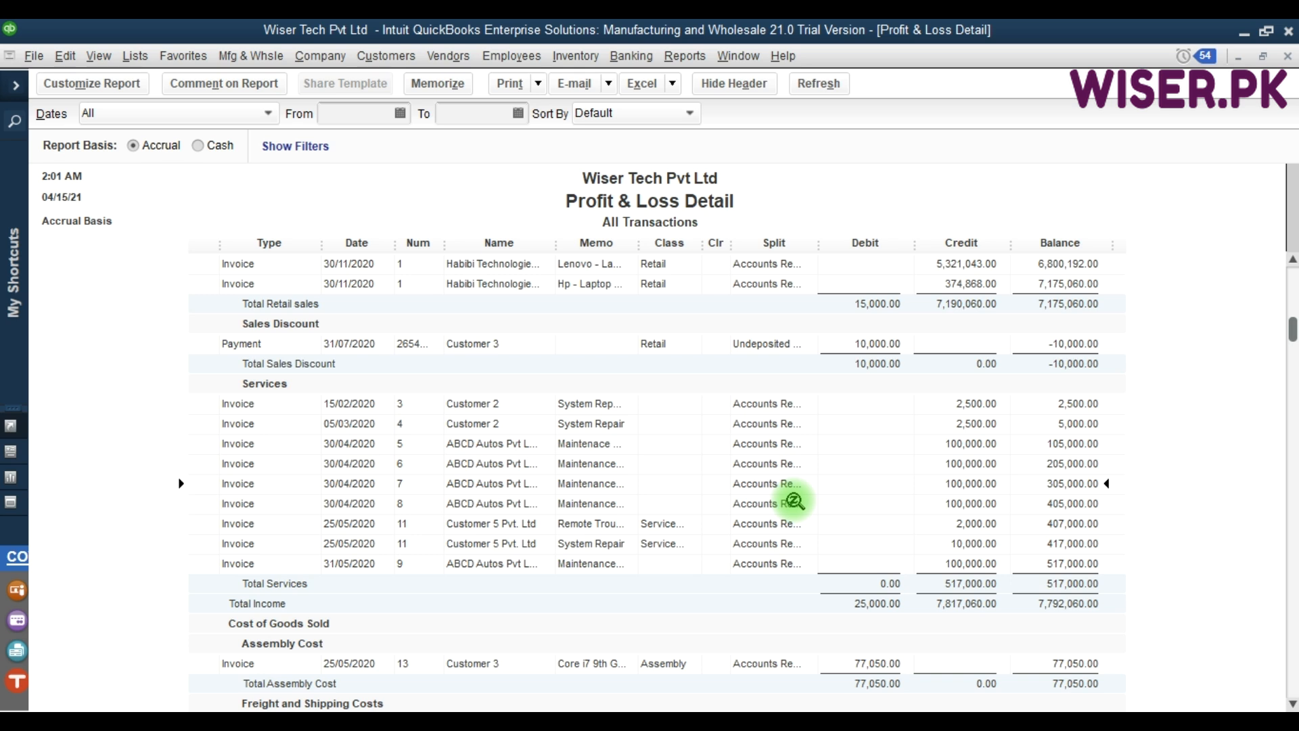
{"action": "left_click", "coordinate": [596, 447]}
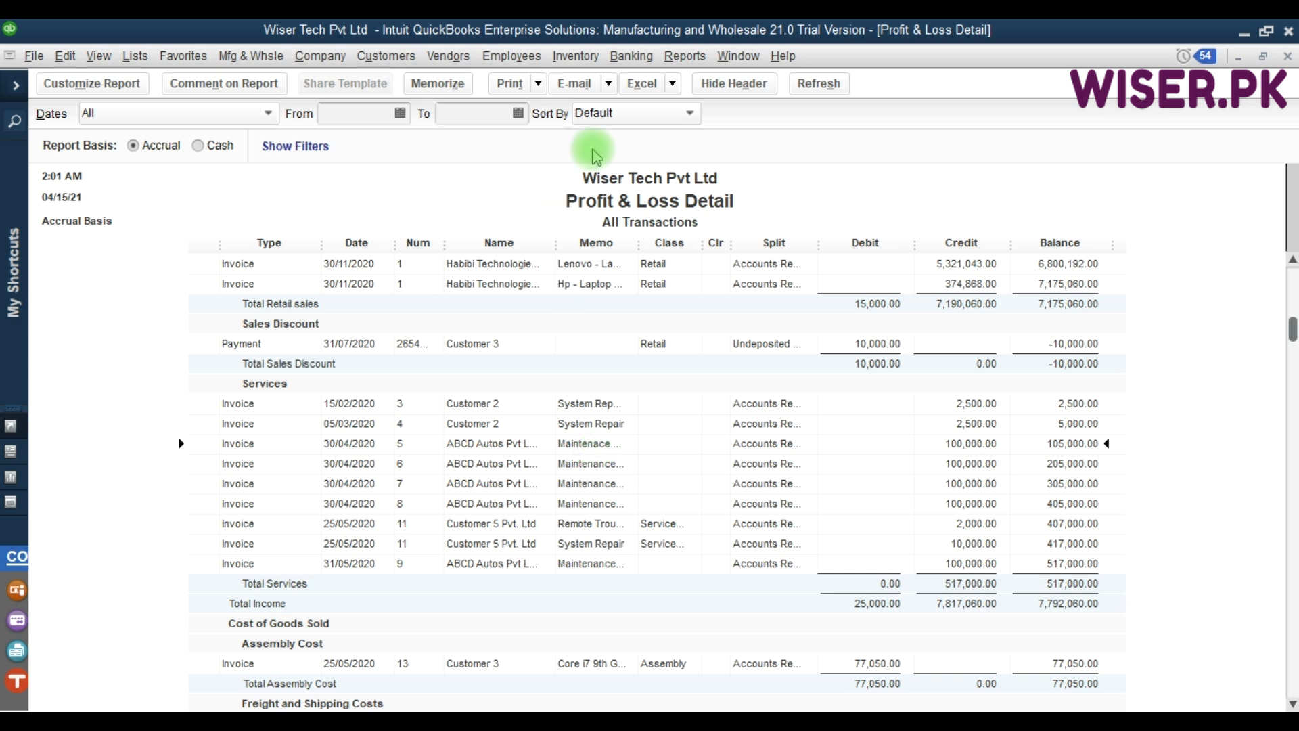
Generate the standard Balance Sheet report and set its date range to All
{"action": "left_click", "coordinate": [685, 55]}
{"action": "mouse_move", "coordinate": [798, 299]}
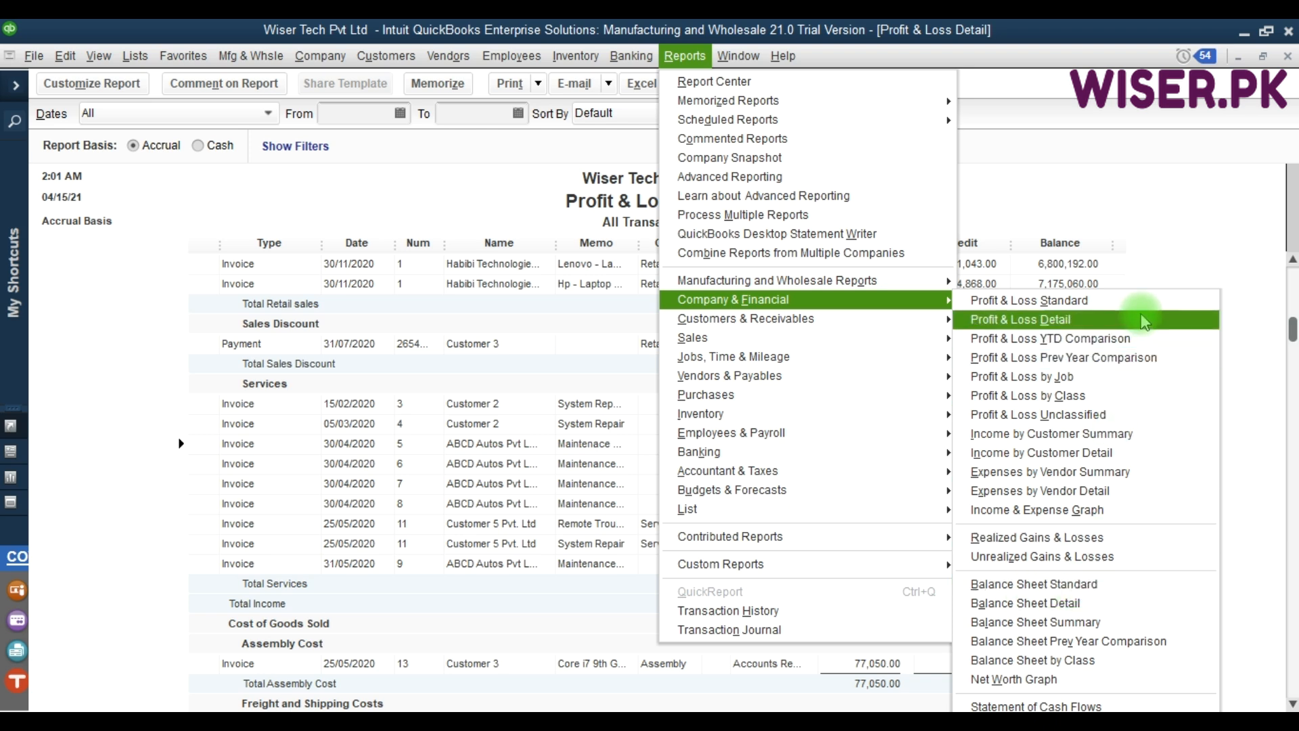
{"action": "left_click", "coordinate": [1124, 591]}
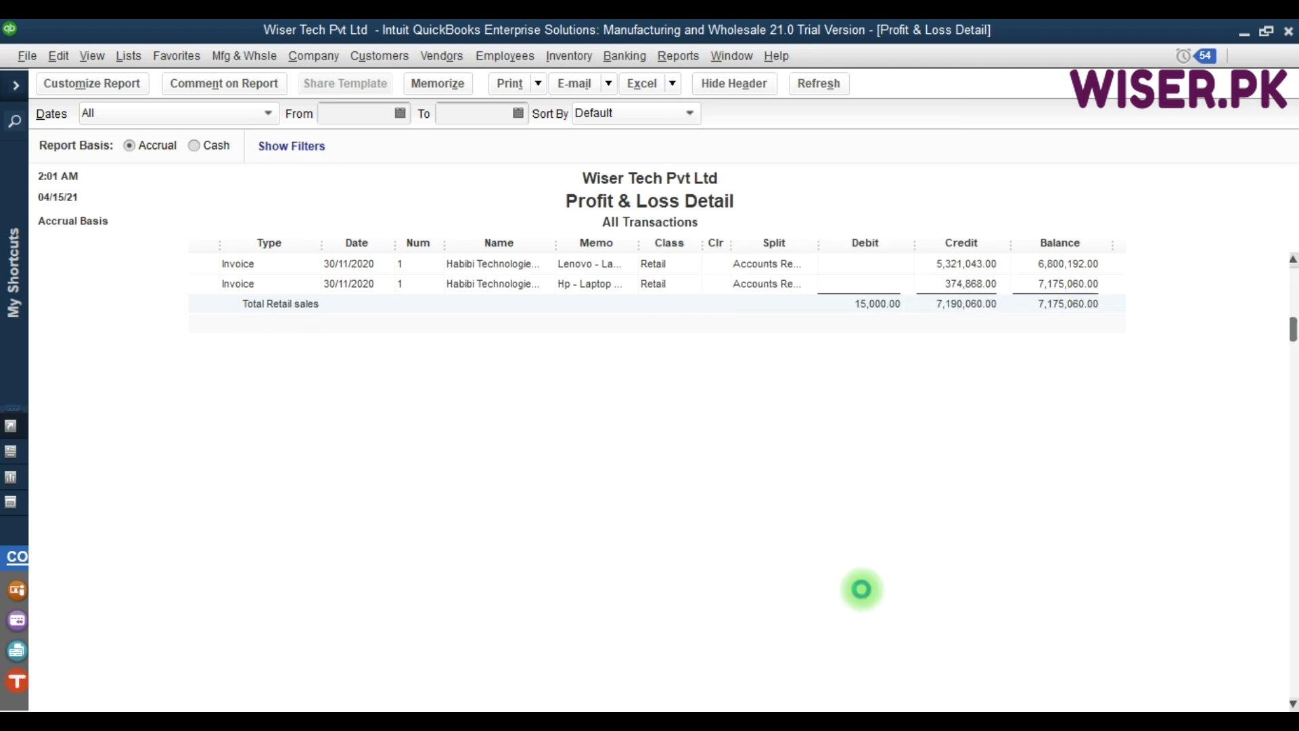
{"action": "key", "text": "a"}
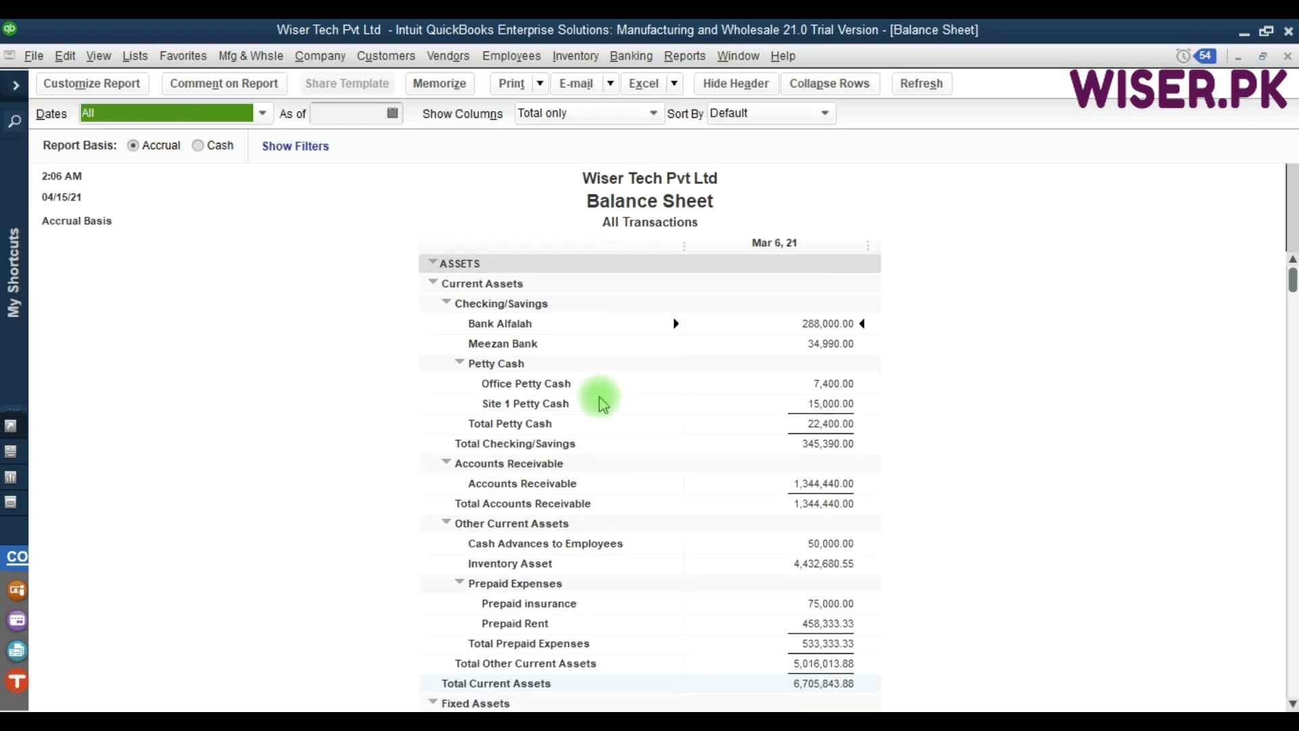
Set the Balance Sheet's as-of date to 31/12/2020 and view the available column breakdowns
{"action": "left_click", "coordinate": [346, 119]}
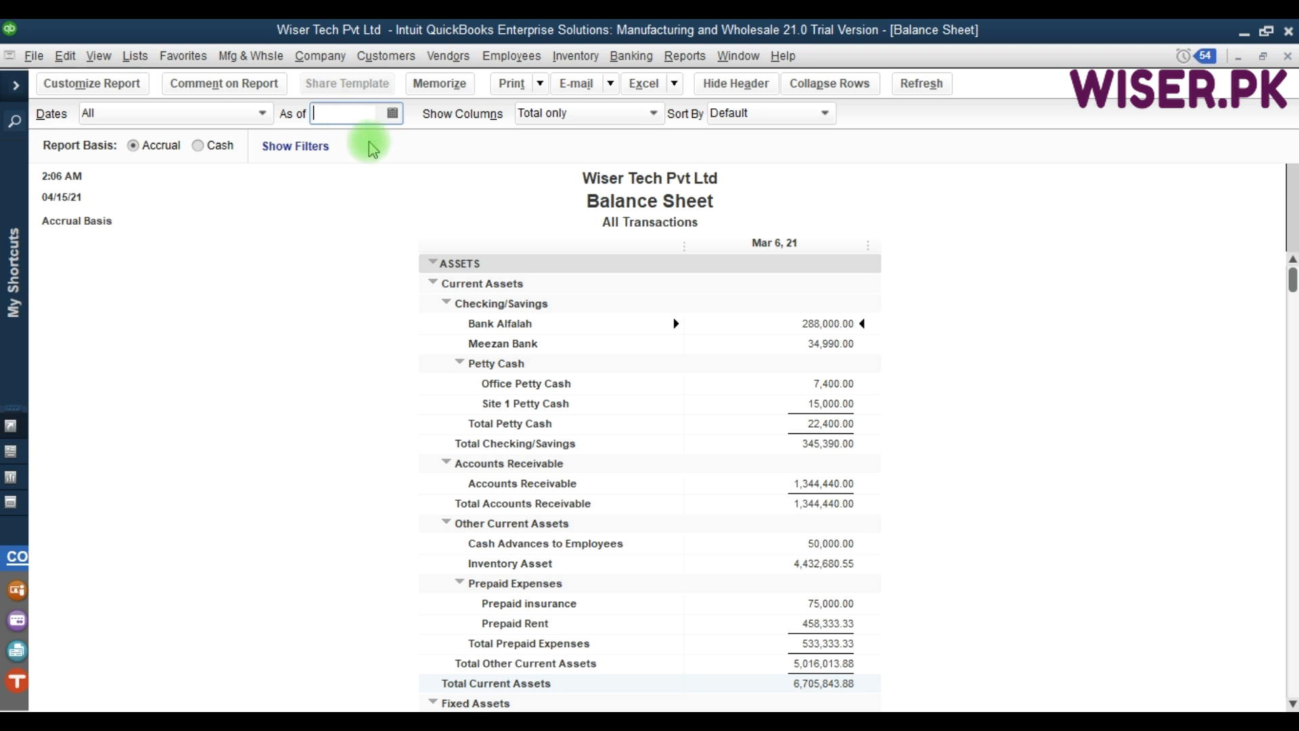
{"action": "type", "text": "31-12"}
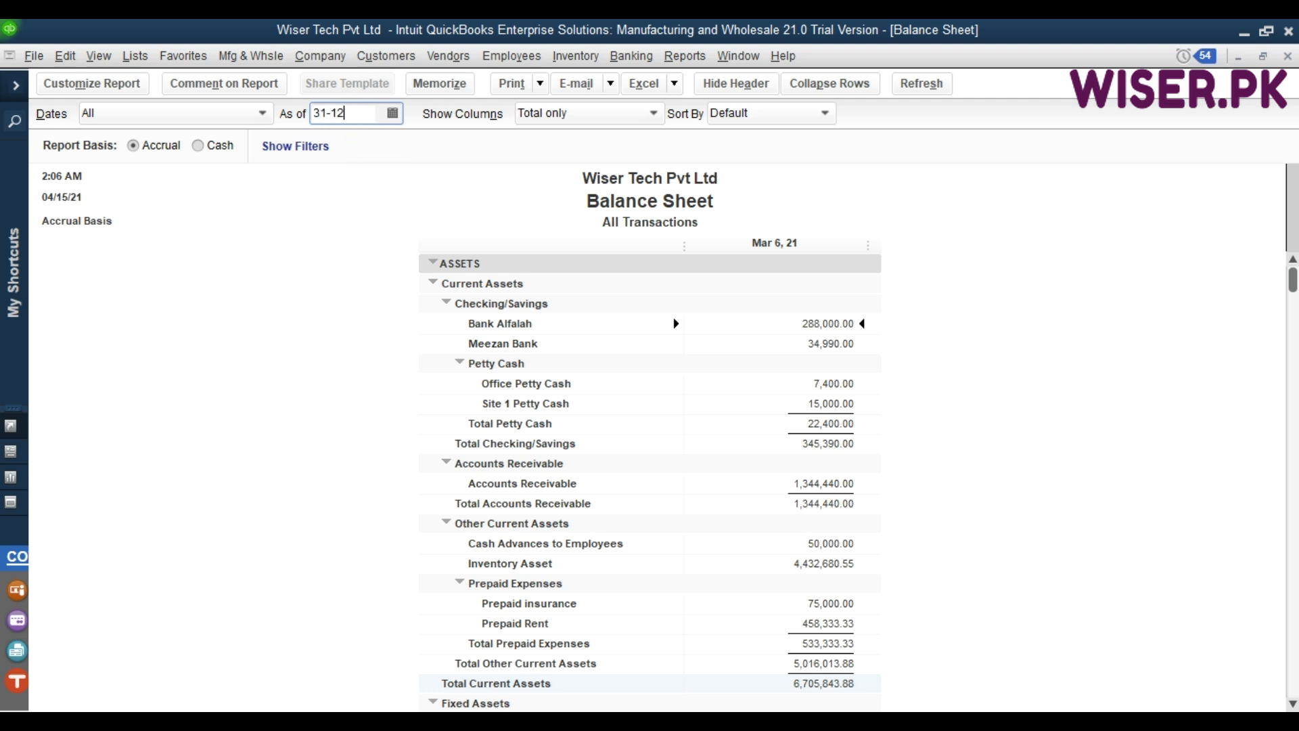
{"action": "type", "text": "-2020"}
{"action": "key", "text": "Tab"}
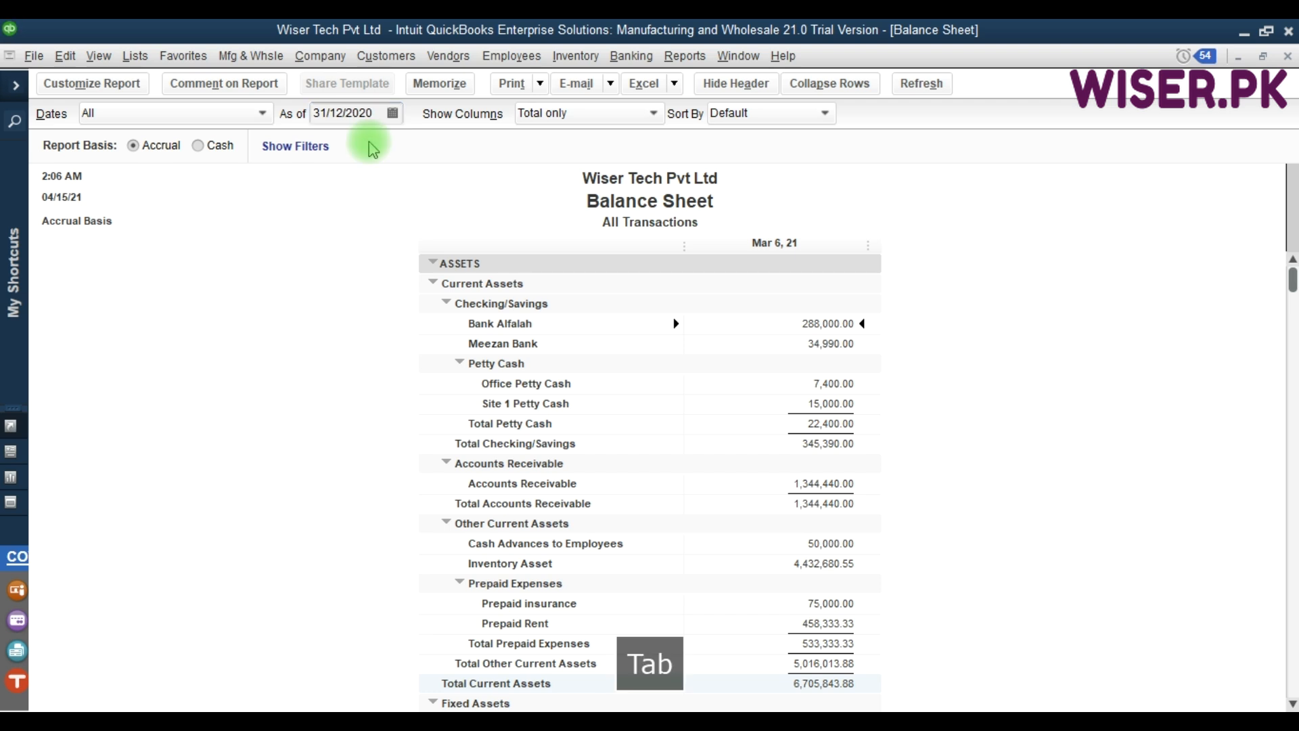
{"action": "left_click", "coordinate": [653, 114]}
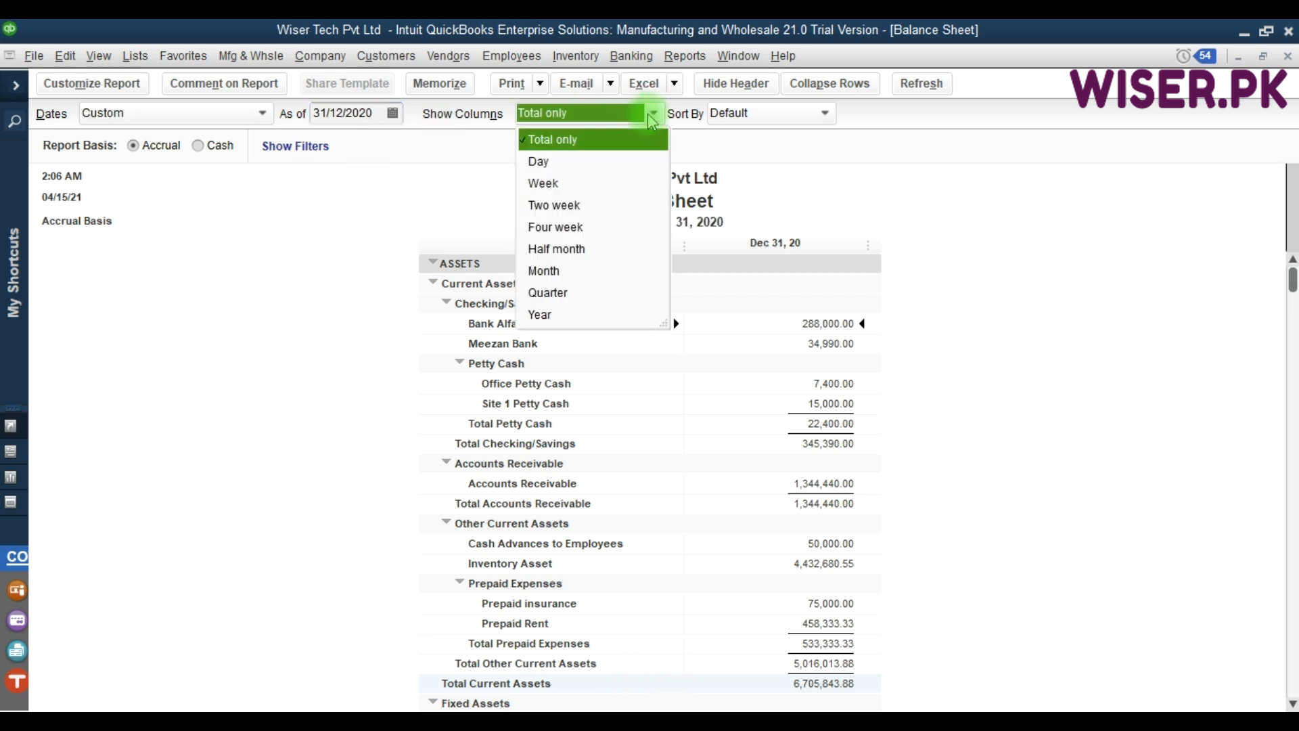
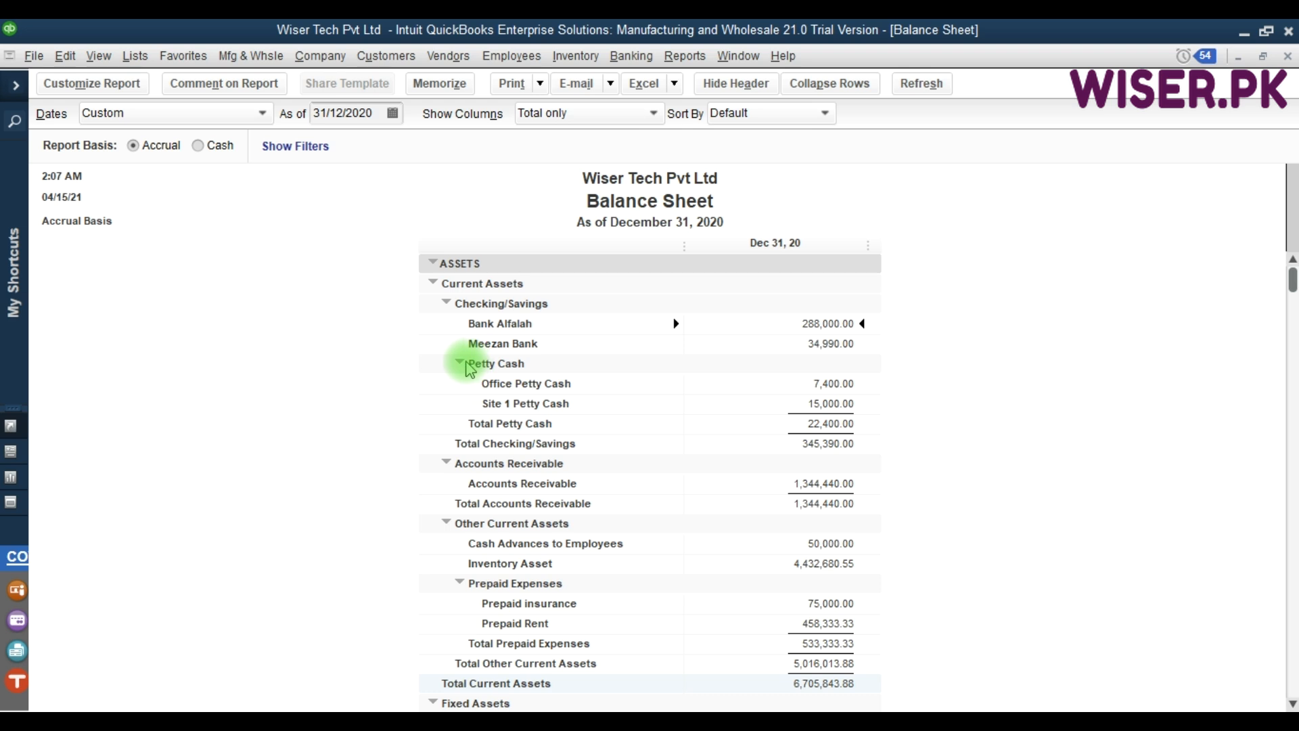
Collapse and expand all Balance Sheet rows, and toggle the Petty Cash subaccounts individually
{"action": "left_click", "coordinate": [830, 84]}
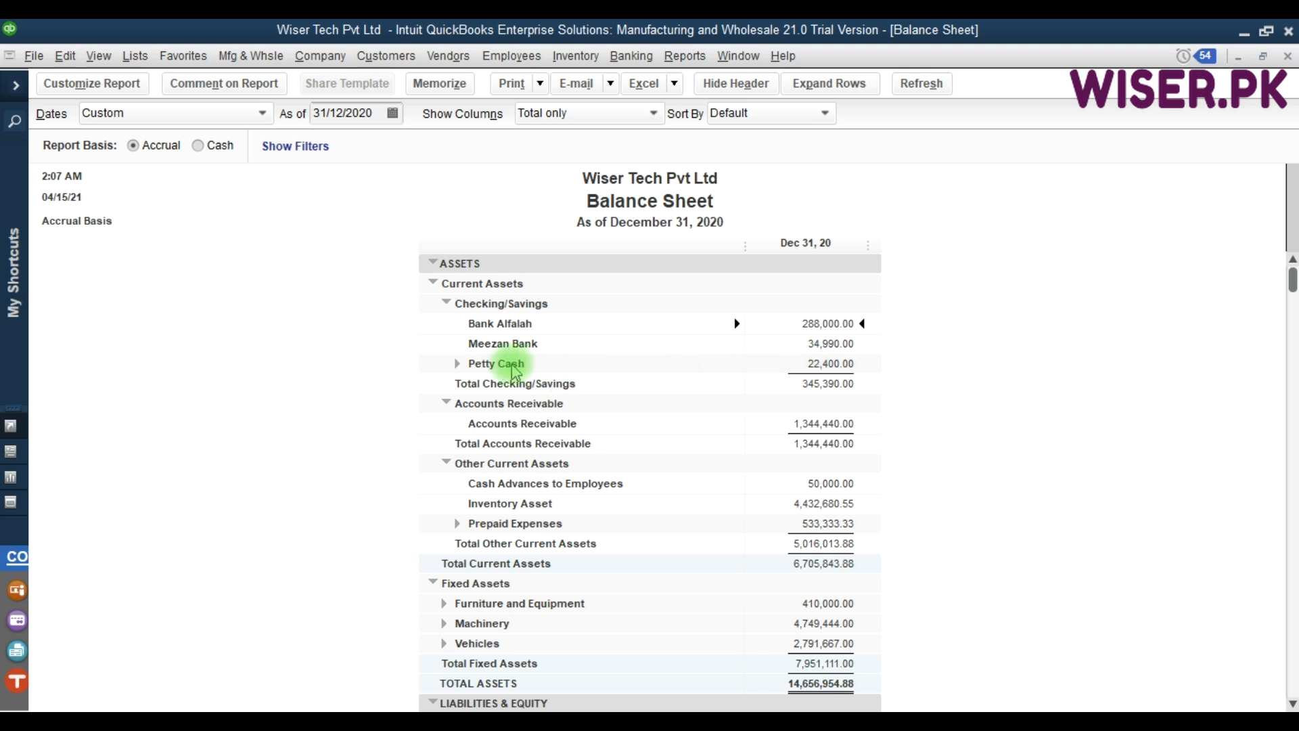
{"action": "left_click", "coordinate": [857, 93]}
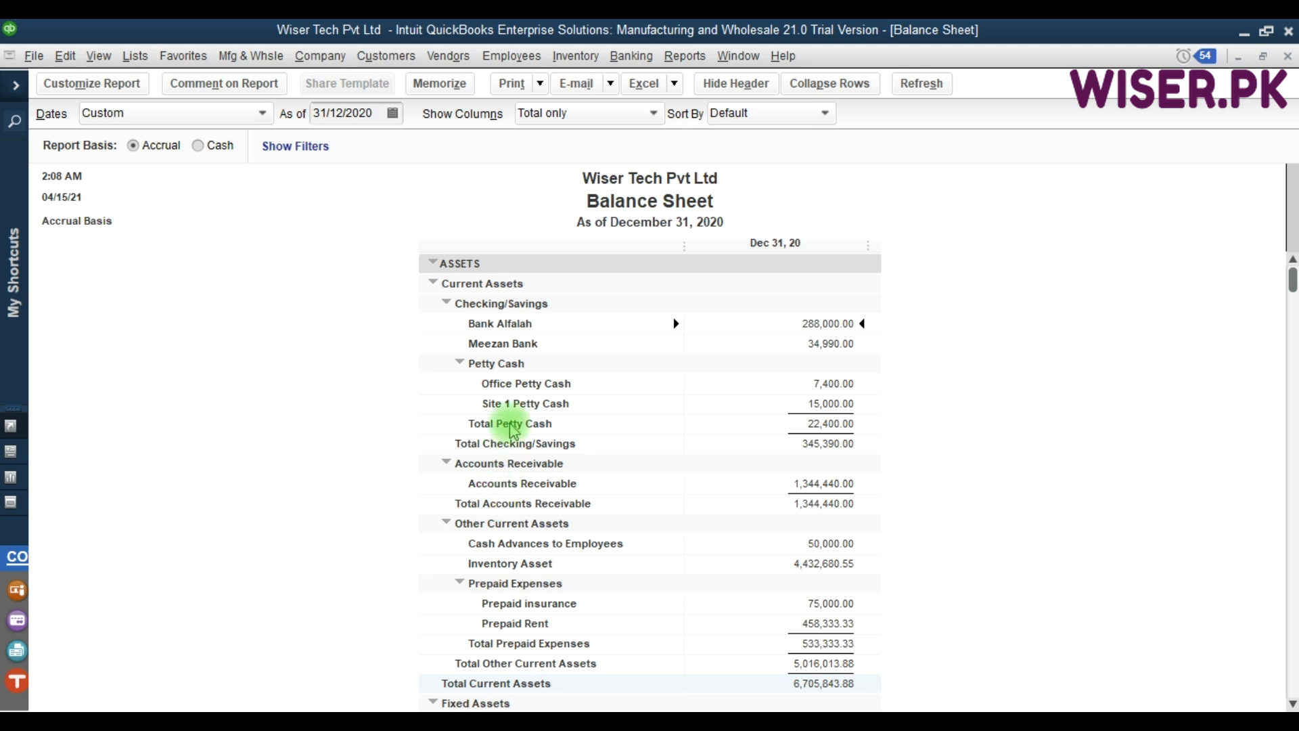
{"action": "left_click", "coordinate": [460, 364]}
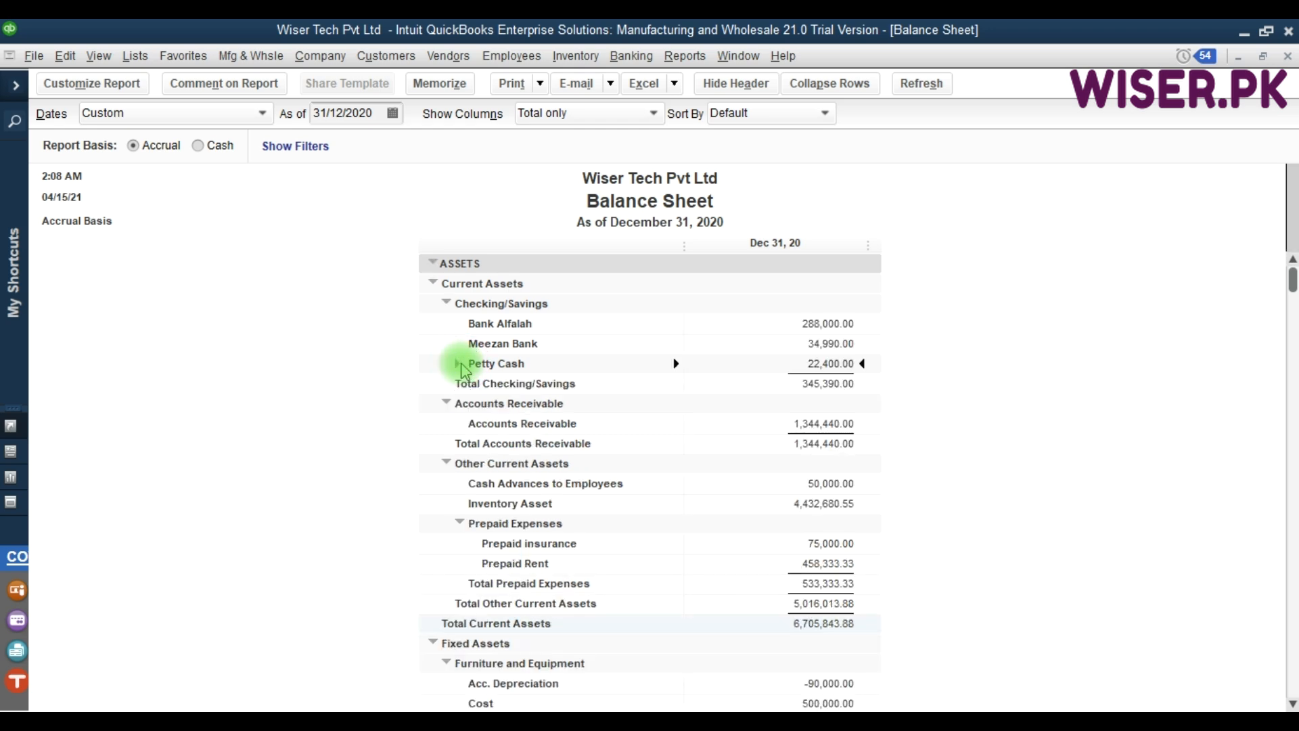
{"action": "left_click", "coordinate": [459, 364]}
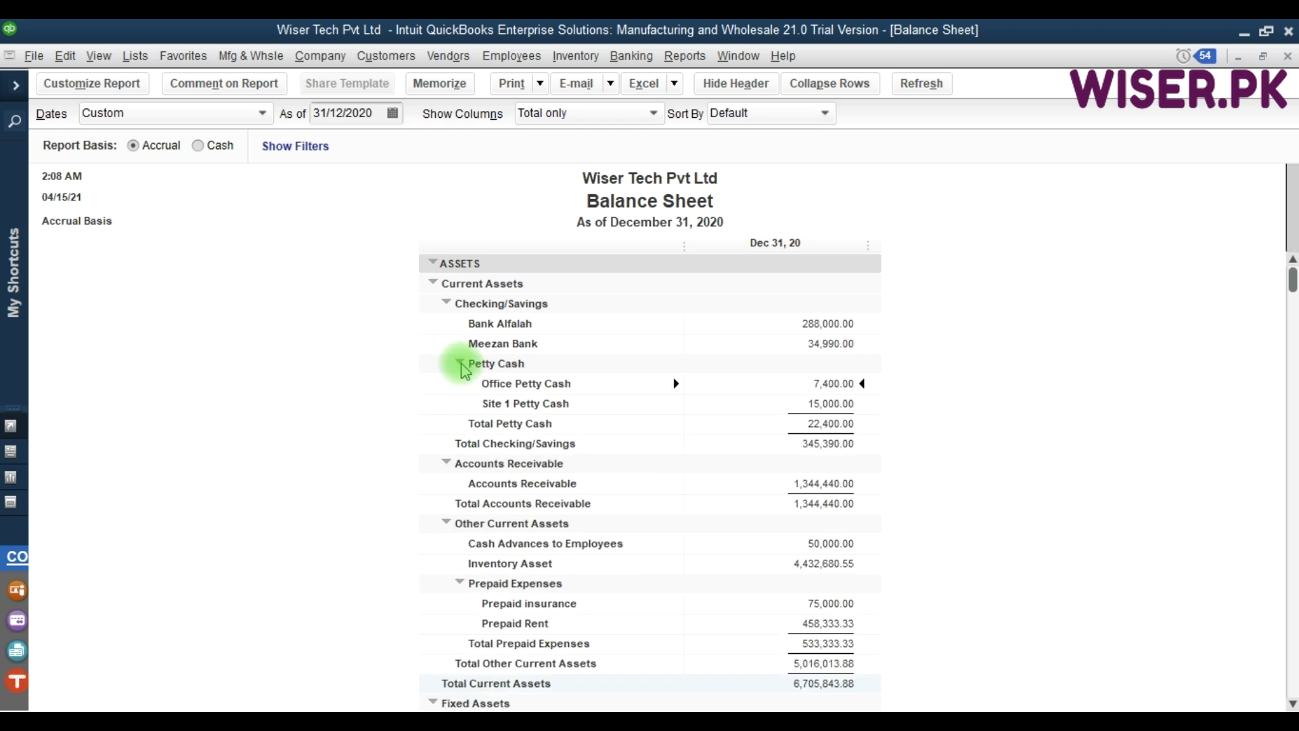
{"action": "left_click", "coordinate": [460, 364]}
Review the Balance Sheet from fixed assets through liabilities to equity, and toggle the collapsing of its rows
{"action": "scroll", "coordinate": [460, 369], "scroll_direction": "down", "scroll_amount": 5}
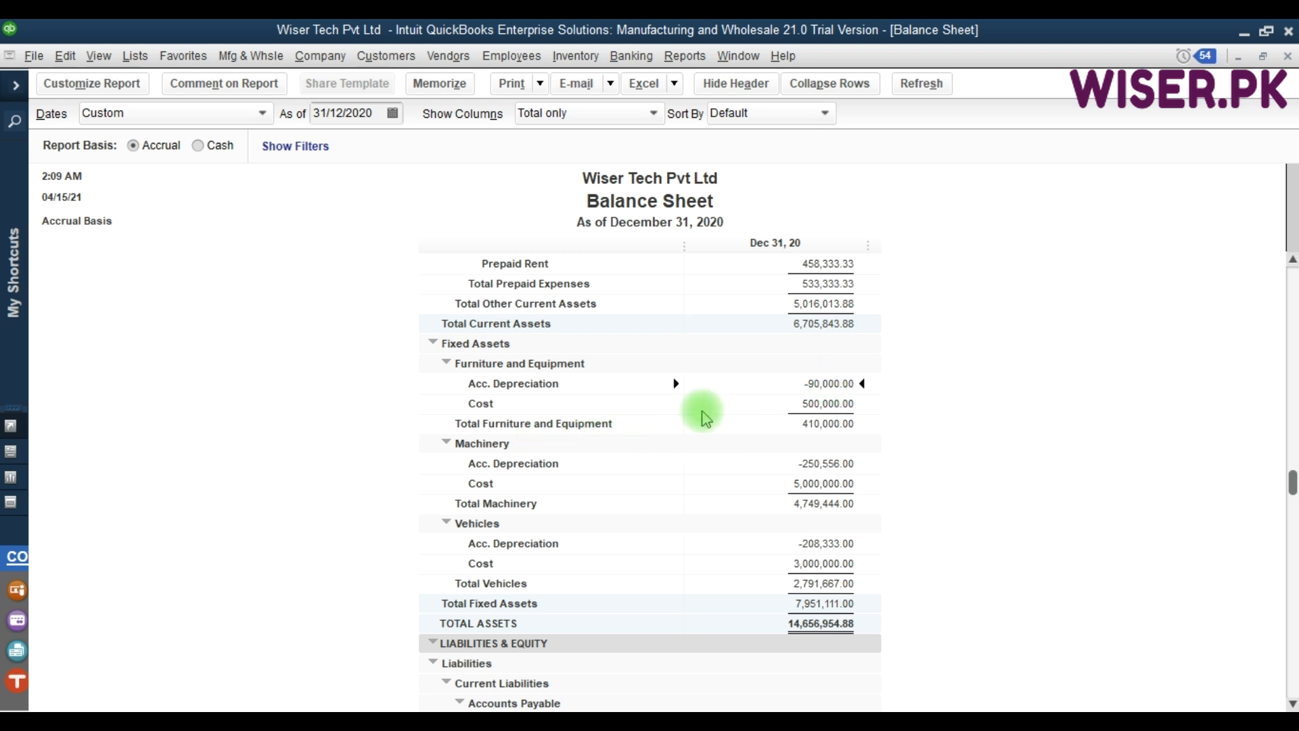
{"action": "left_click", "coordinate": [826, 423]}
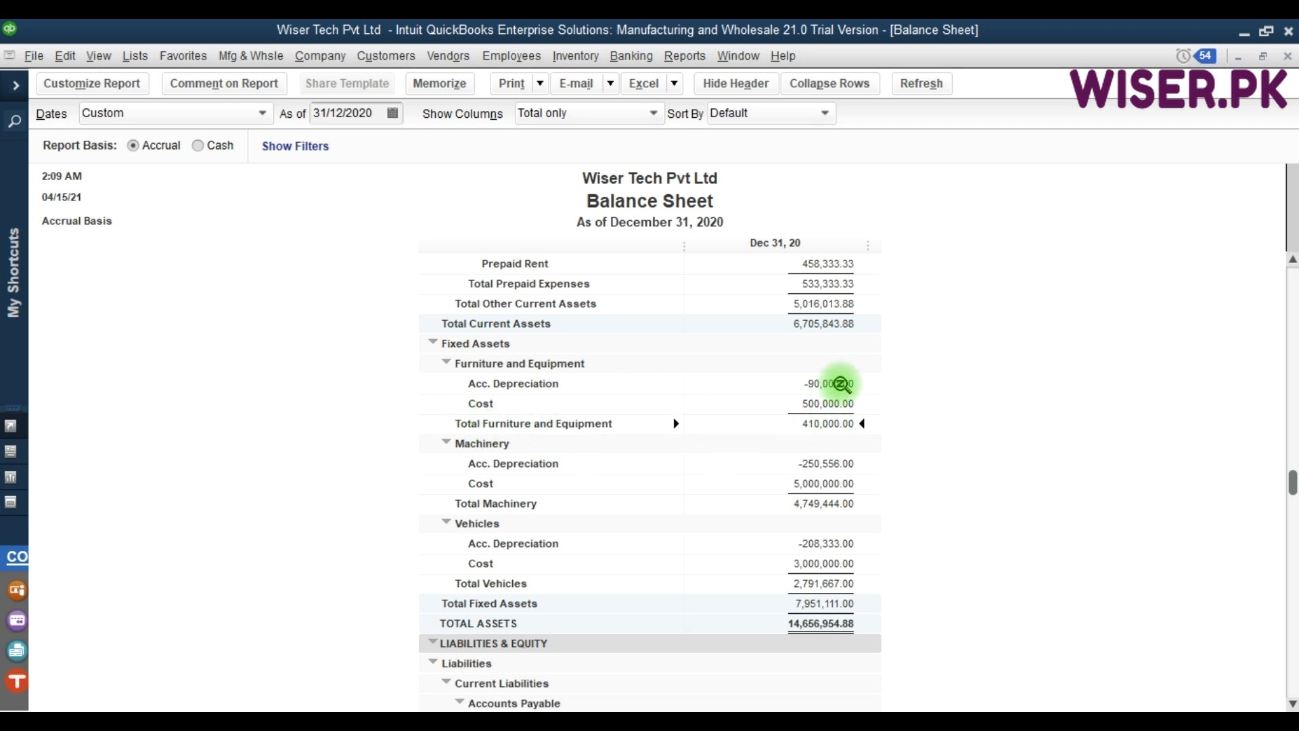
{"action": "scroll", "coordinate": [804, 478], "scroll_direction": "down", "scroll_amount": 4}
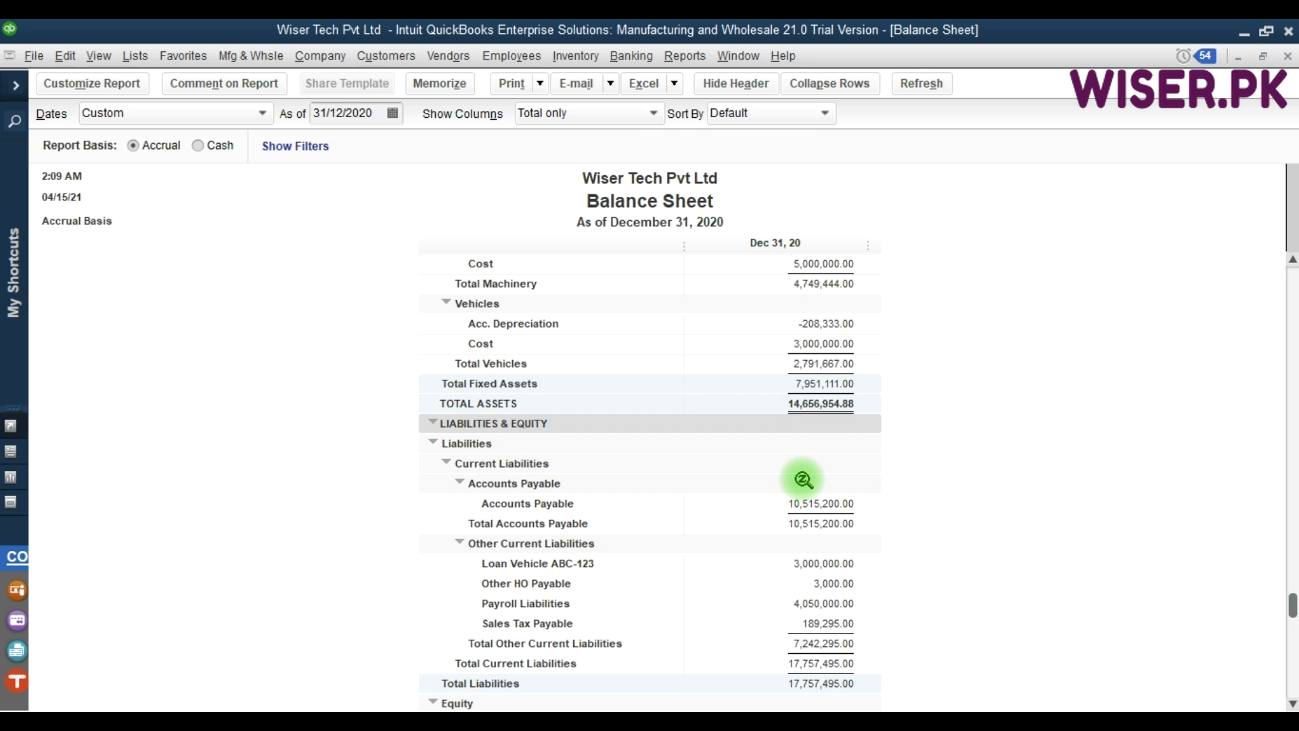
{"action": "scroll", "coordinate": [804, 478], "scroll_direction": "down", "scroll_amount": 3}
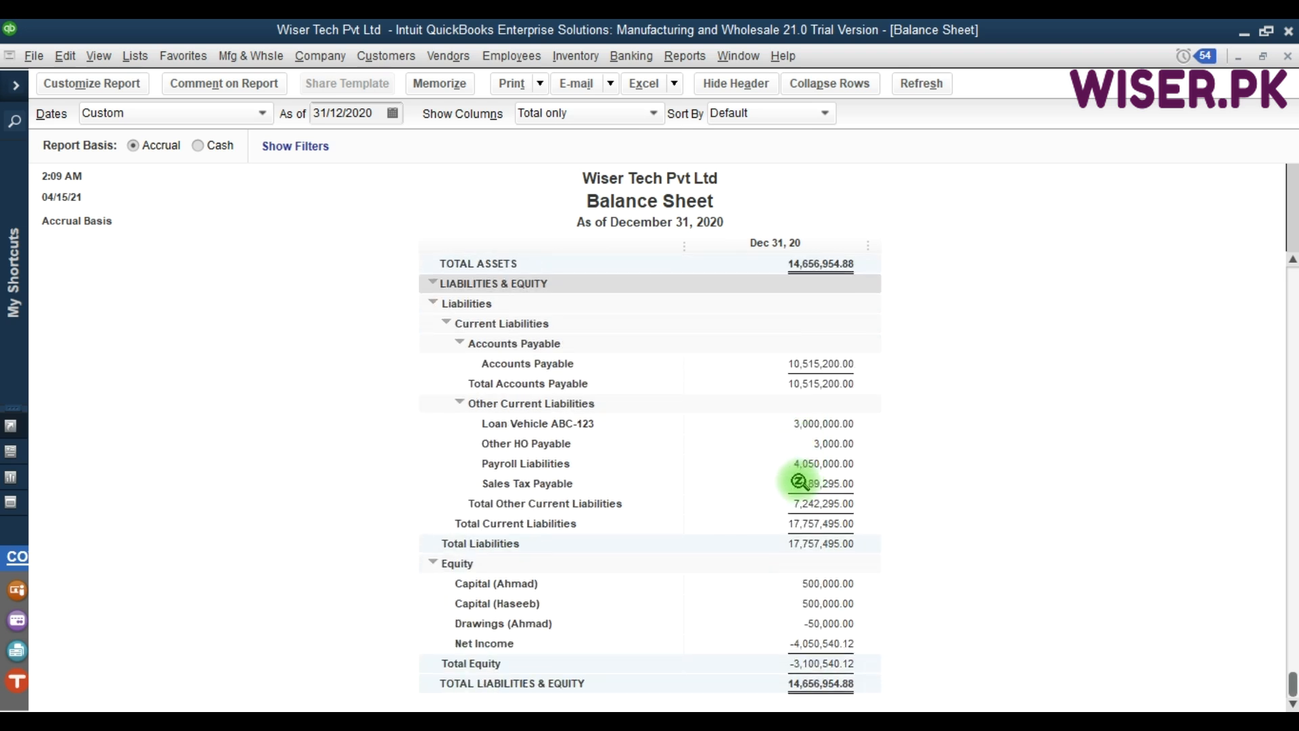
{"action": "left_click", "coordinate": [833, 84]}
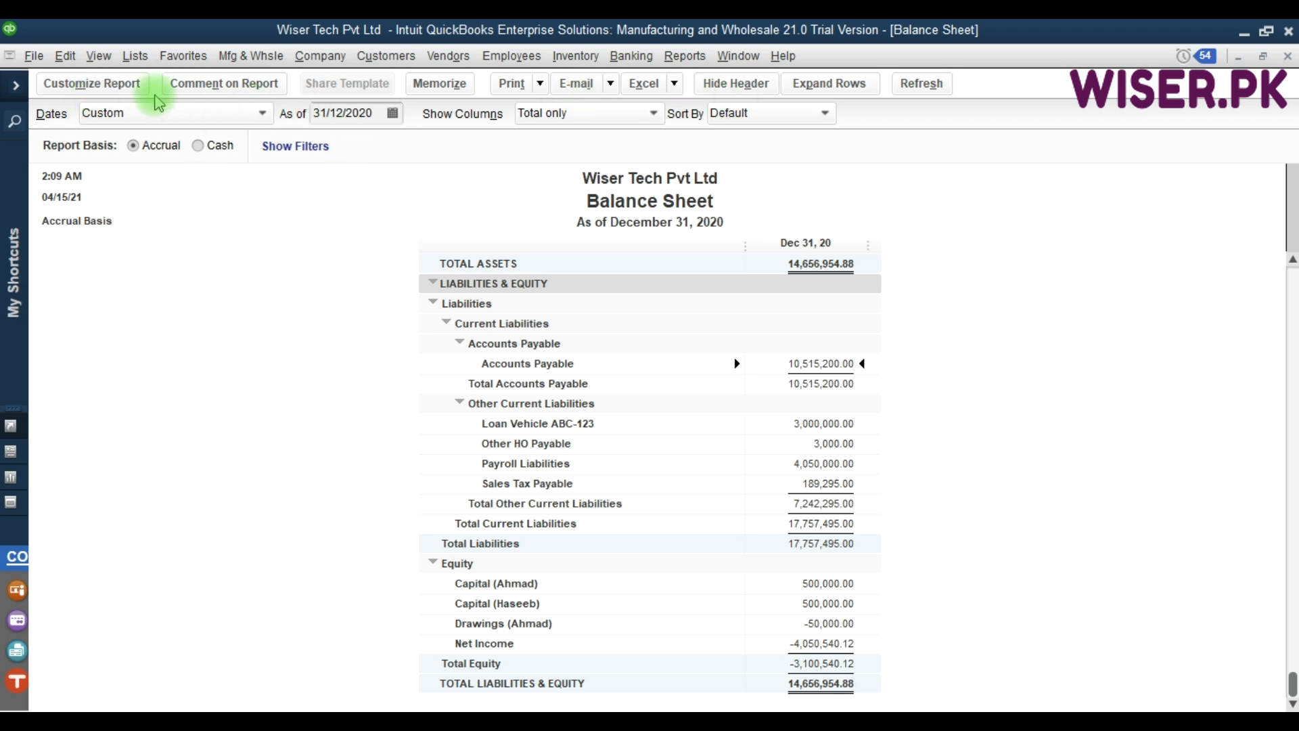
Open the Balance Sheet's customization settings and look through the fonts and numbers, header/footer and filter options
{"action": "left_click", "coordinate": [94, 85]}
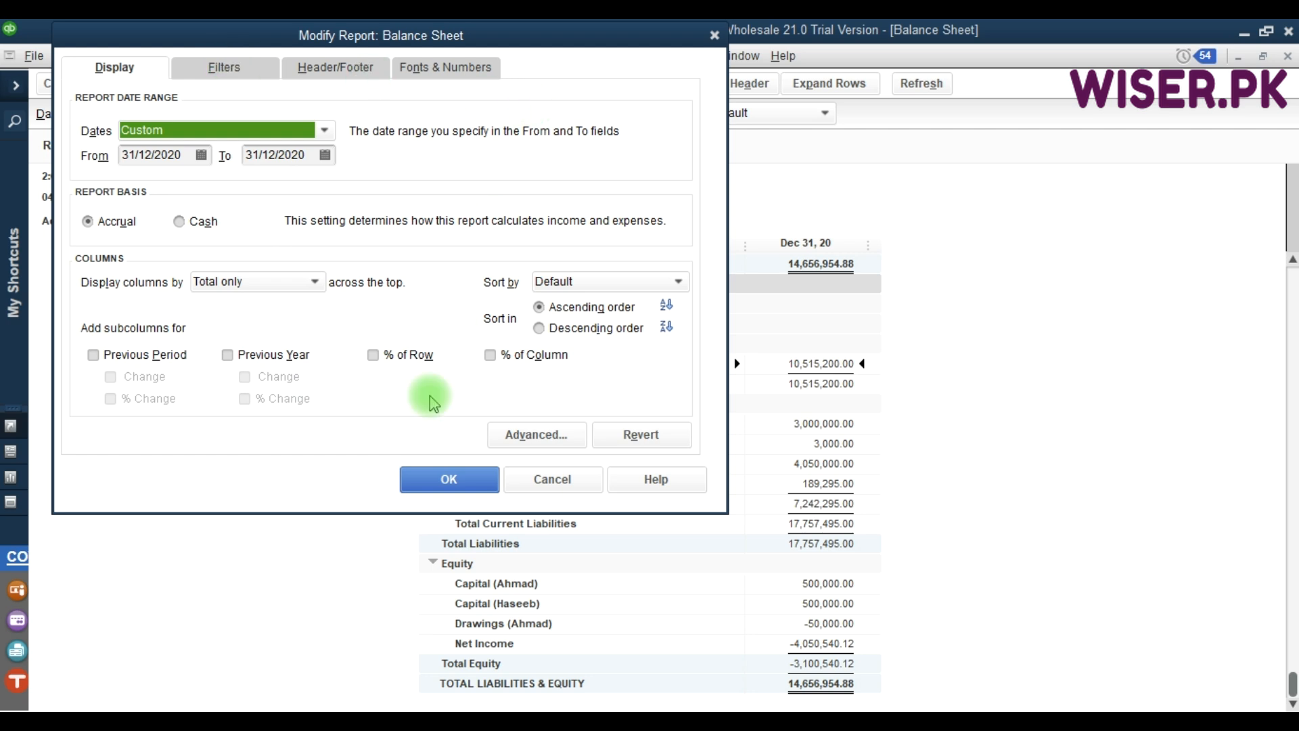
{"action": "left_click", "coordinate": [428, 68]}
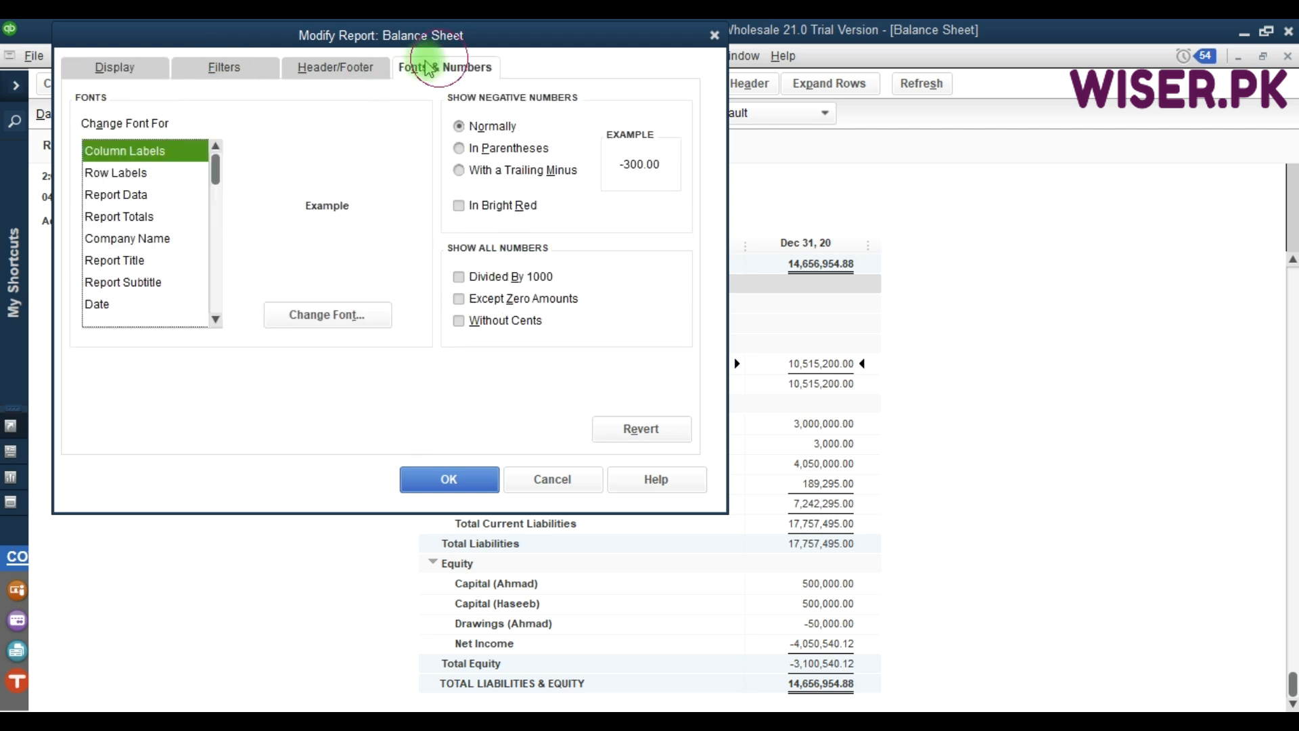
{"action": "left_click", "coordinate": [369, 67]}
{"action": "left_click", "coordinate": [230, 71]}
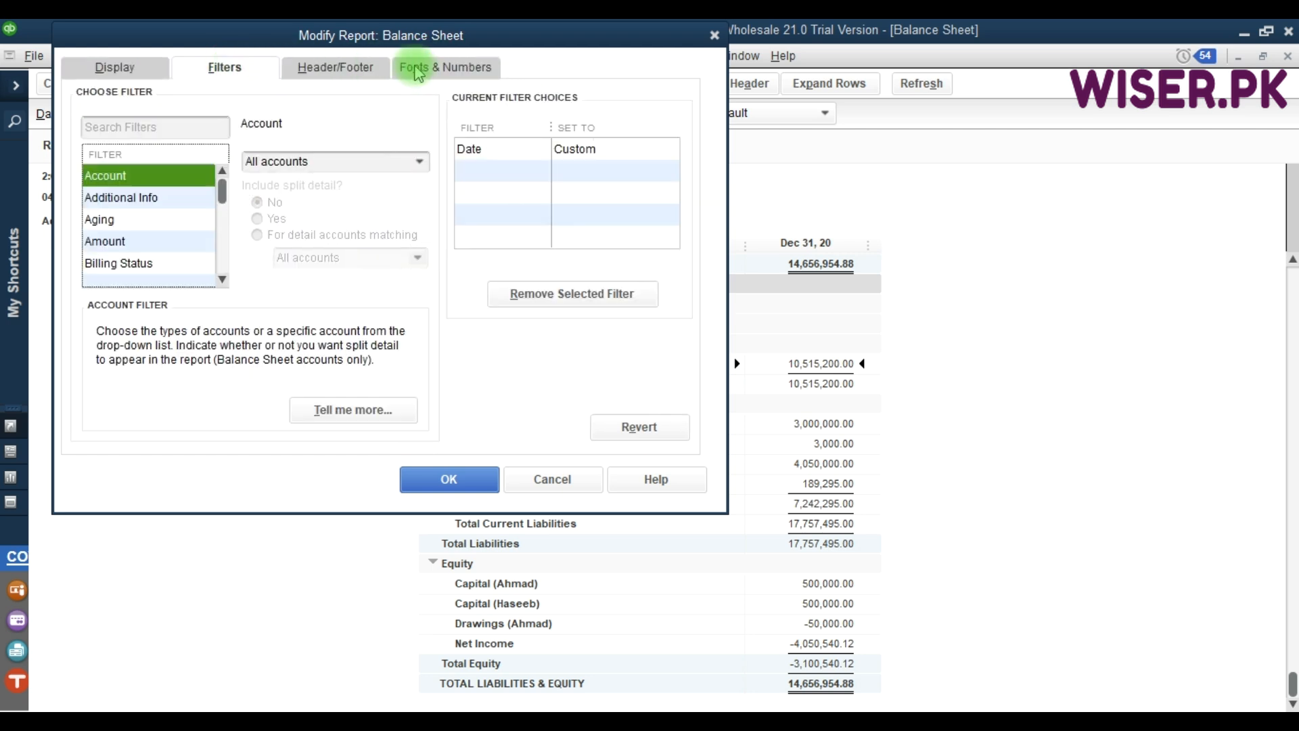
Add Previous Year subcolumns with Change and % Change to the Balance Sheet and apply the customization
{"action": "left_click", "coordinate": [116, 68]}
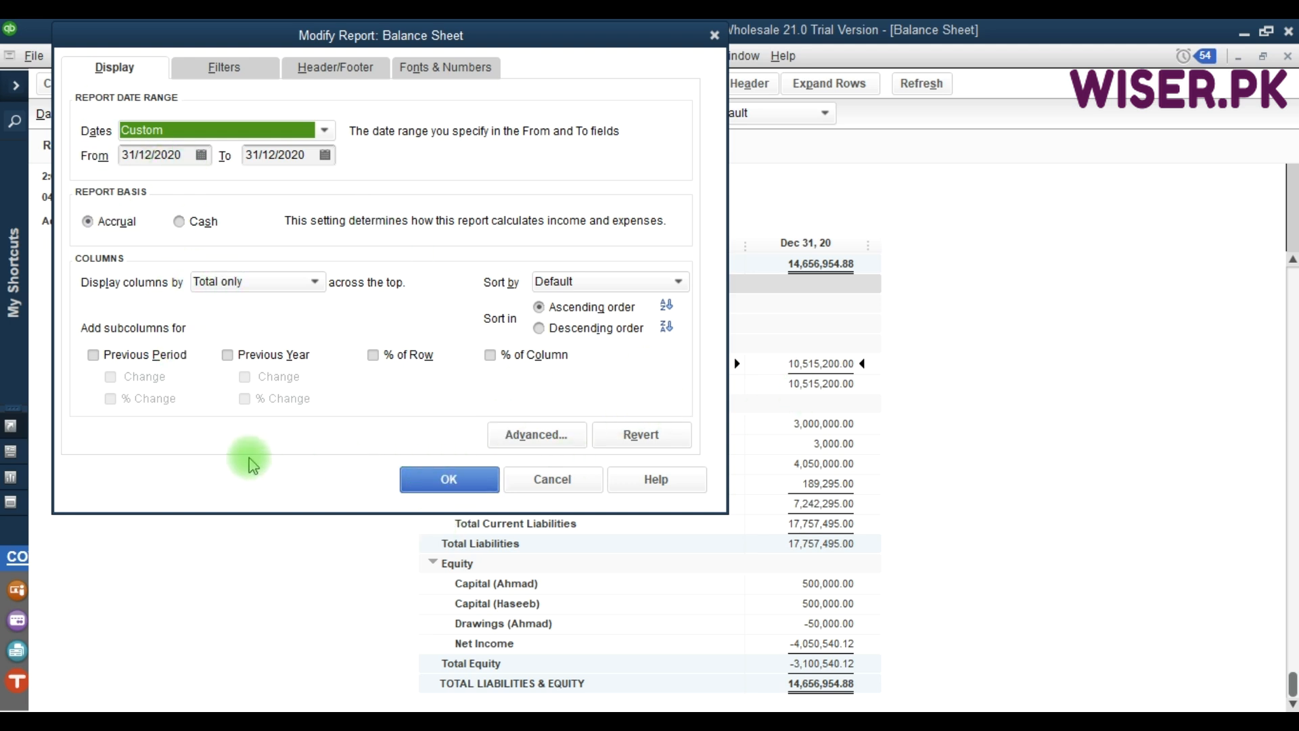
{"action": "left_click", "coordinate": [230, 356]}
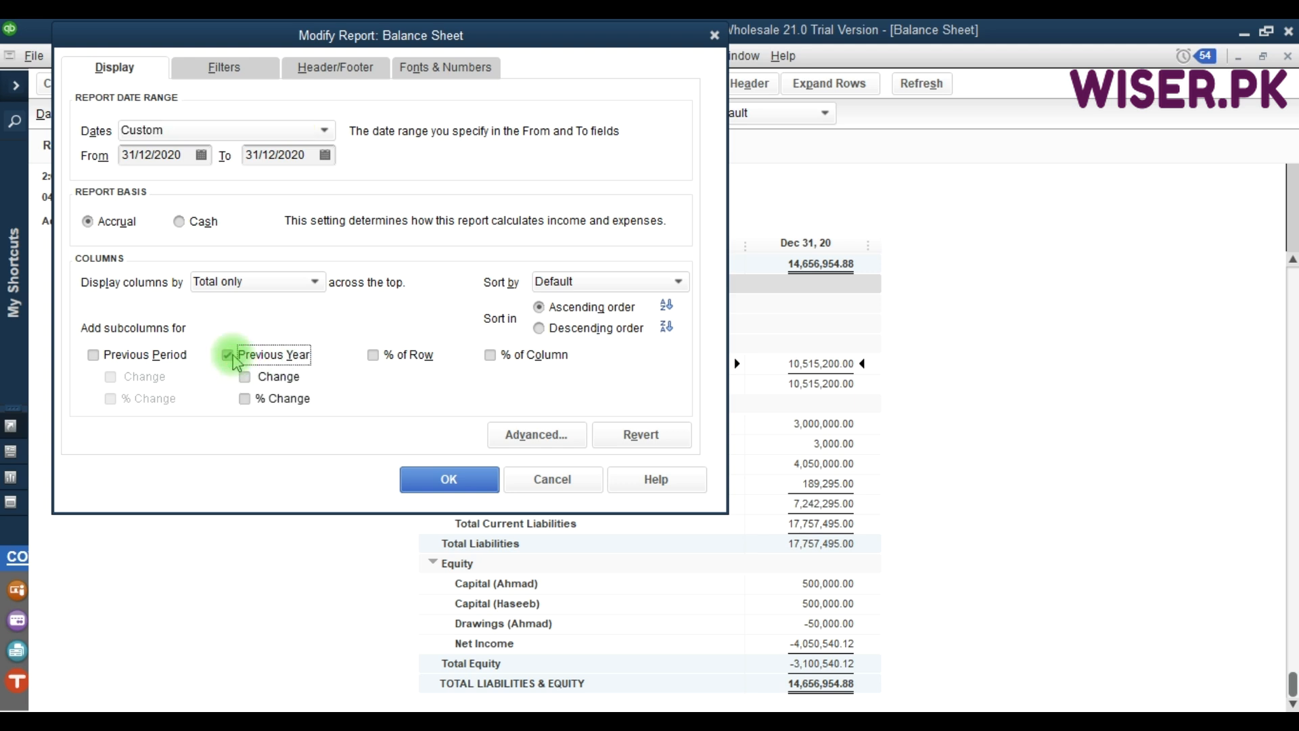
{"action": "left_click", "coordinate": [261, 395]}
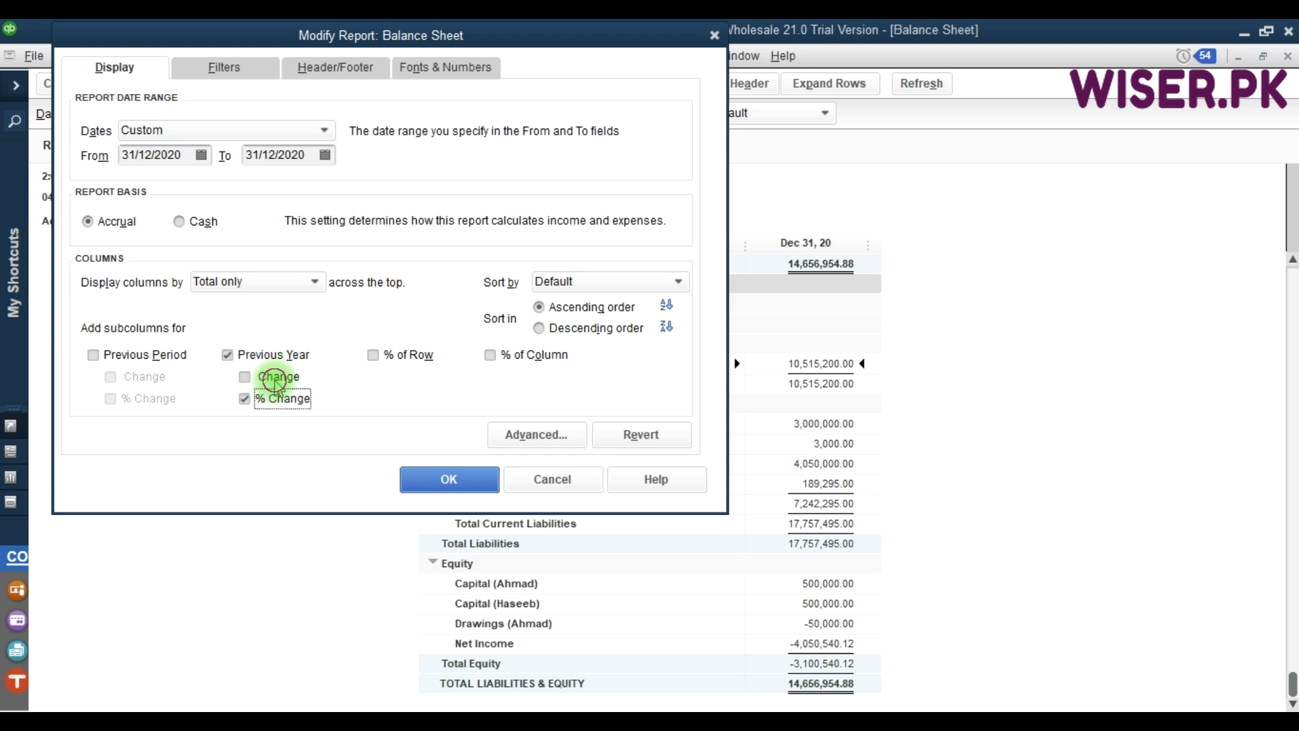
{"action": "left_click", "coordinate": [275, 381]}
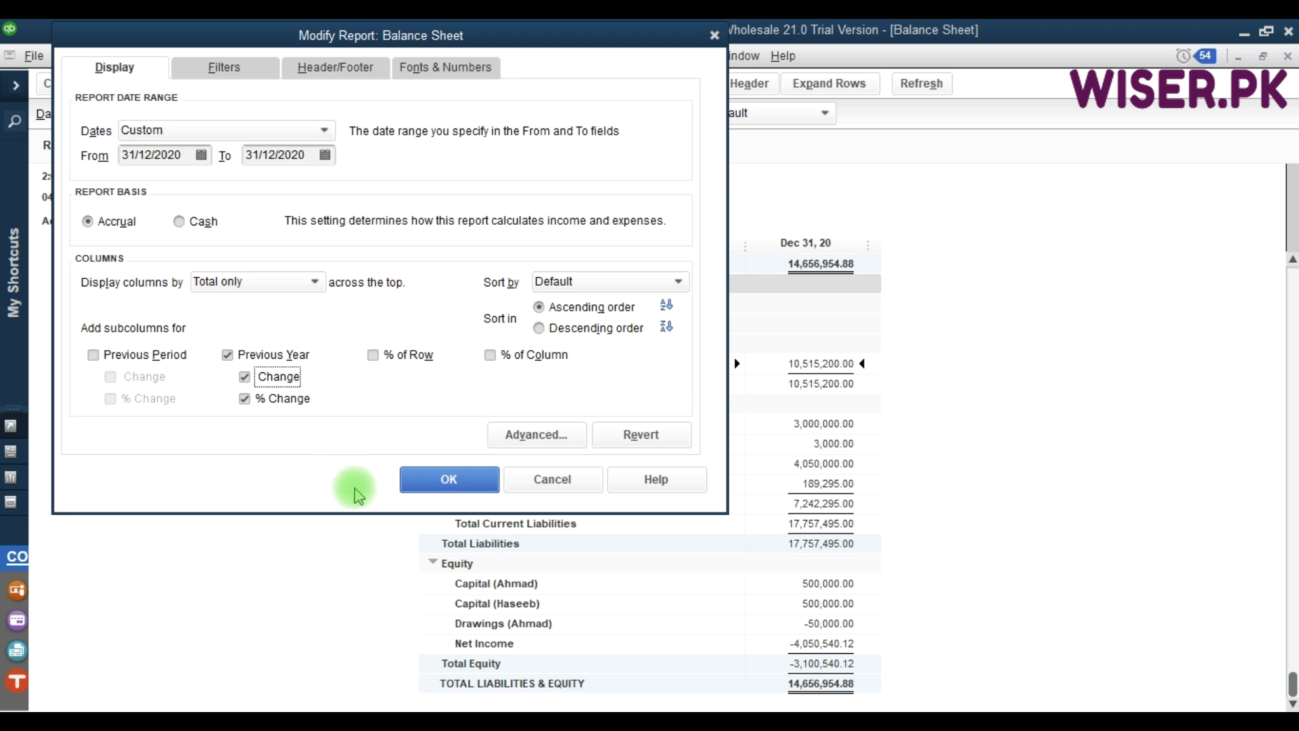
{"action": "left_click", "coordinate": [407, 479]}
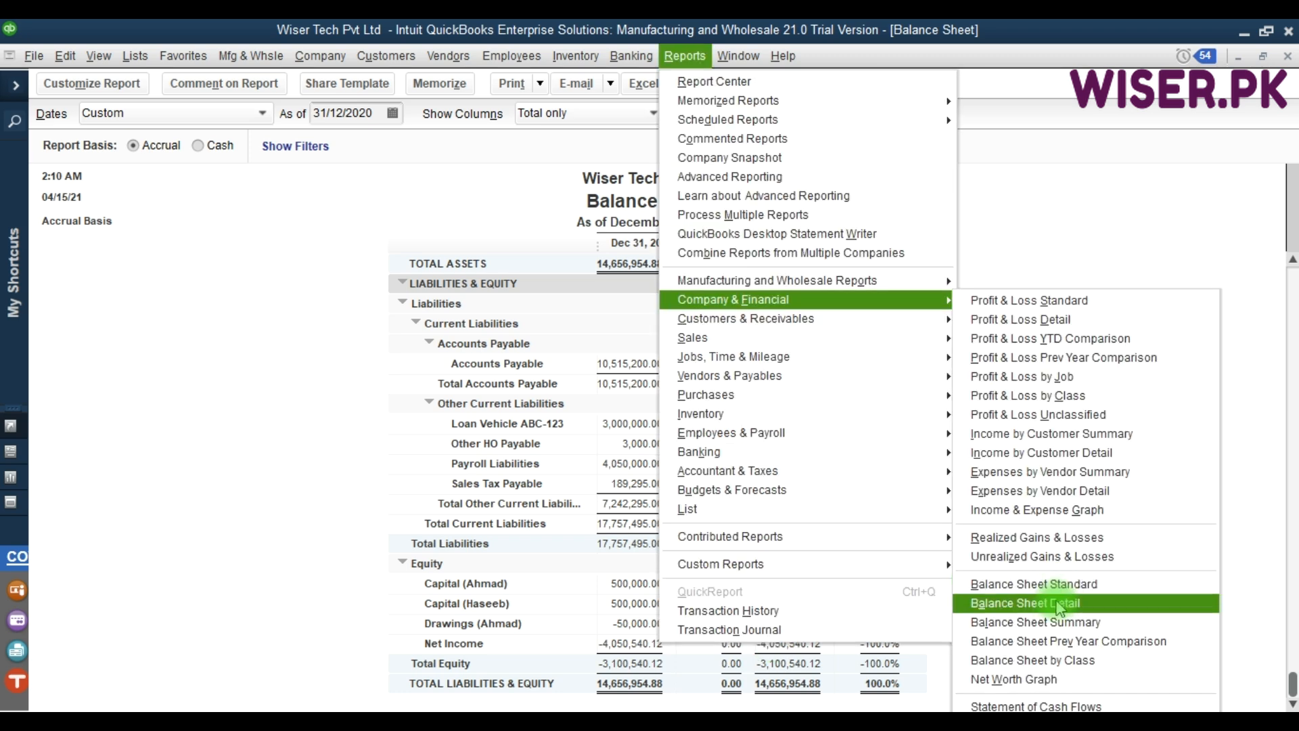
Generate the Balance Sheet Detail report and look through its account rows
{"action": "left_click", "coordinate": [1059, 603]}
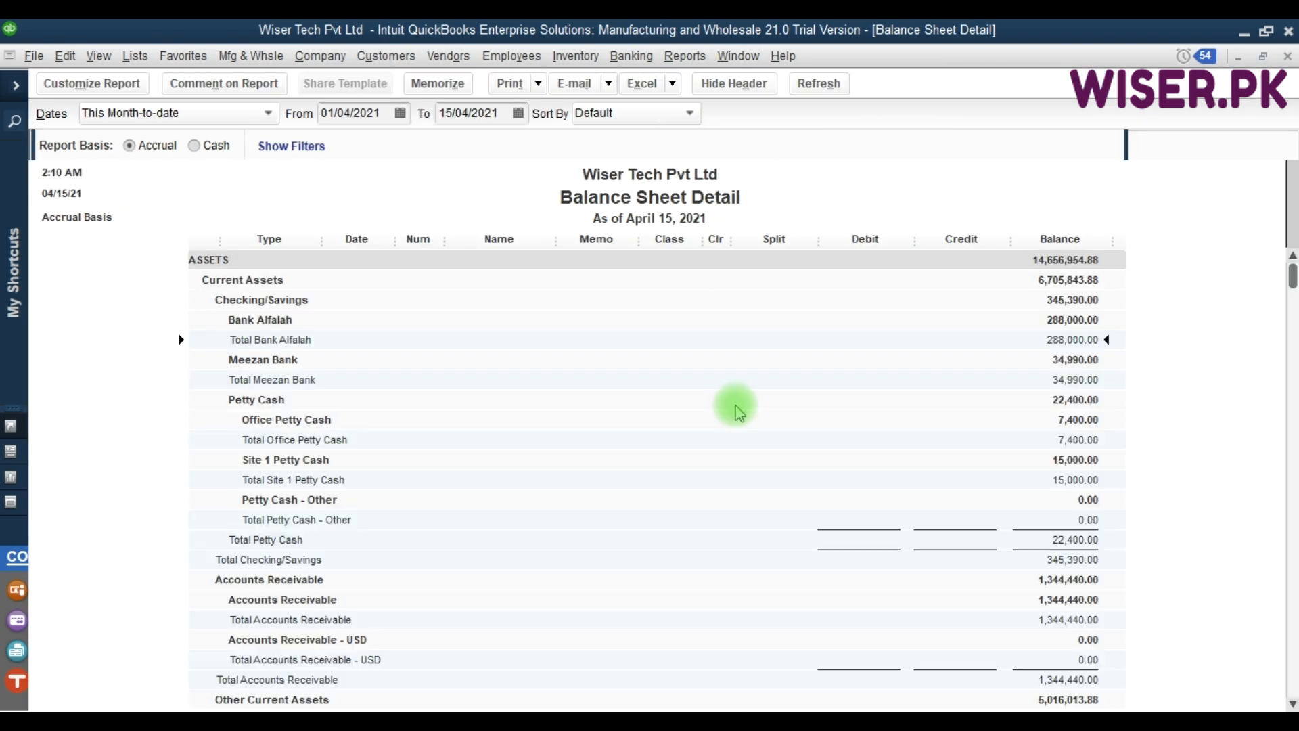
{"action": "left_click", "coordinate": [524, 525]}
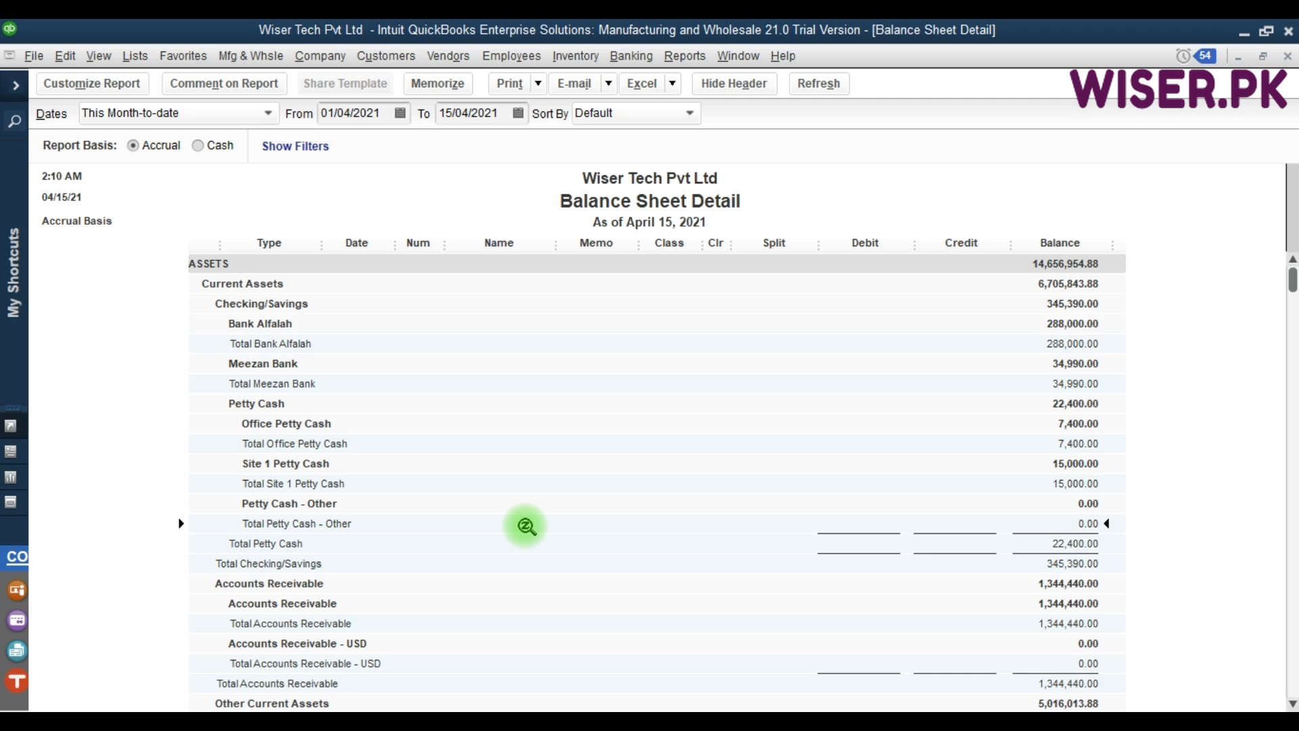
{"action": "scroll", "coordinate": [526, 525], "scroll_direction": "down", "scroll_amount": 3}
{"action": "scroll", "coordinate": [526, 525], "scroll_direction": "up", "scroll_amount": 3}
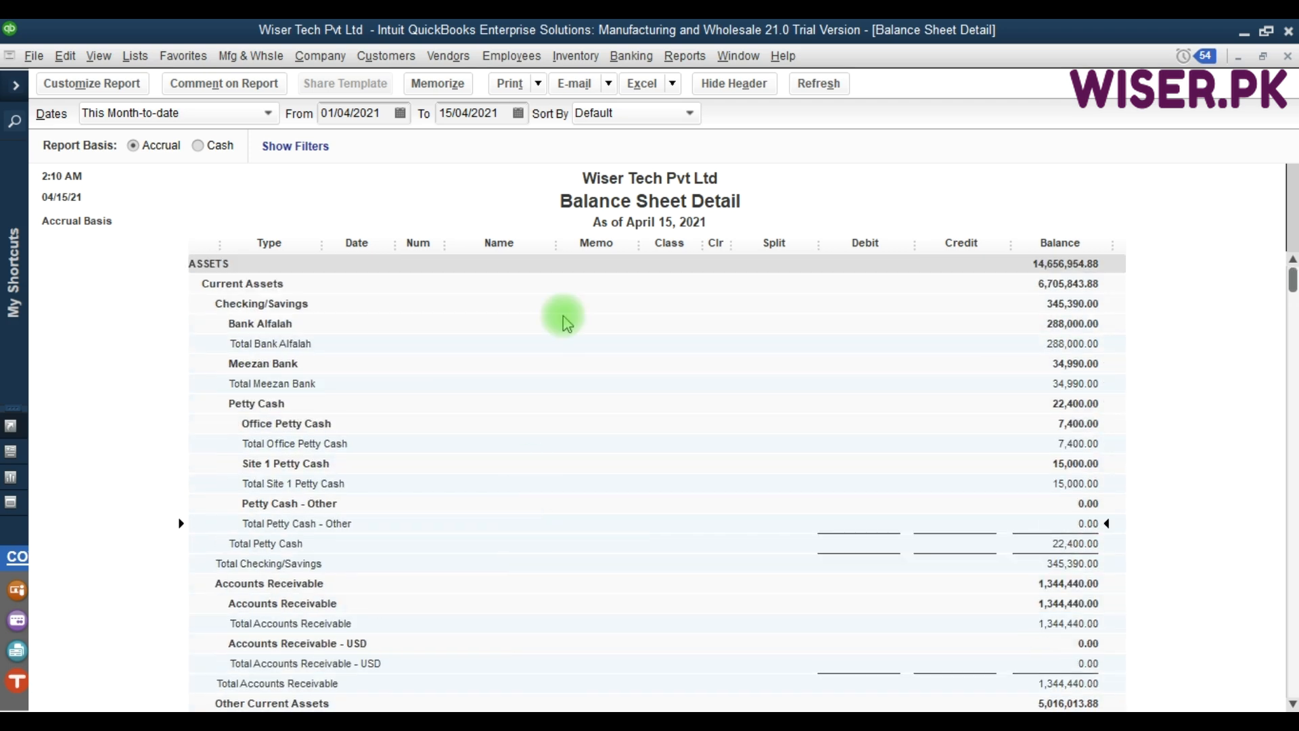
Generate the Balance Sheet Summary report
{"action": "left_click", "coordinate": [685, 57]}
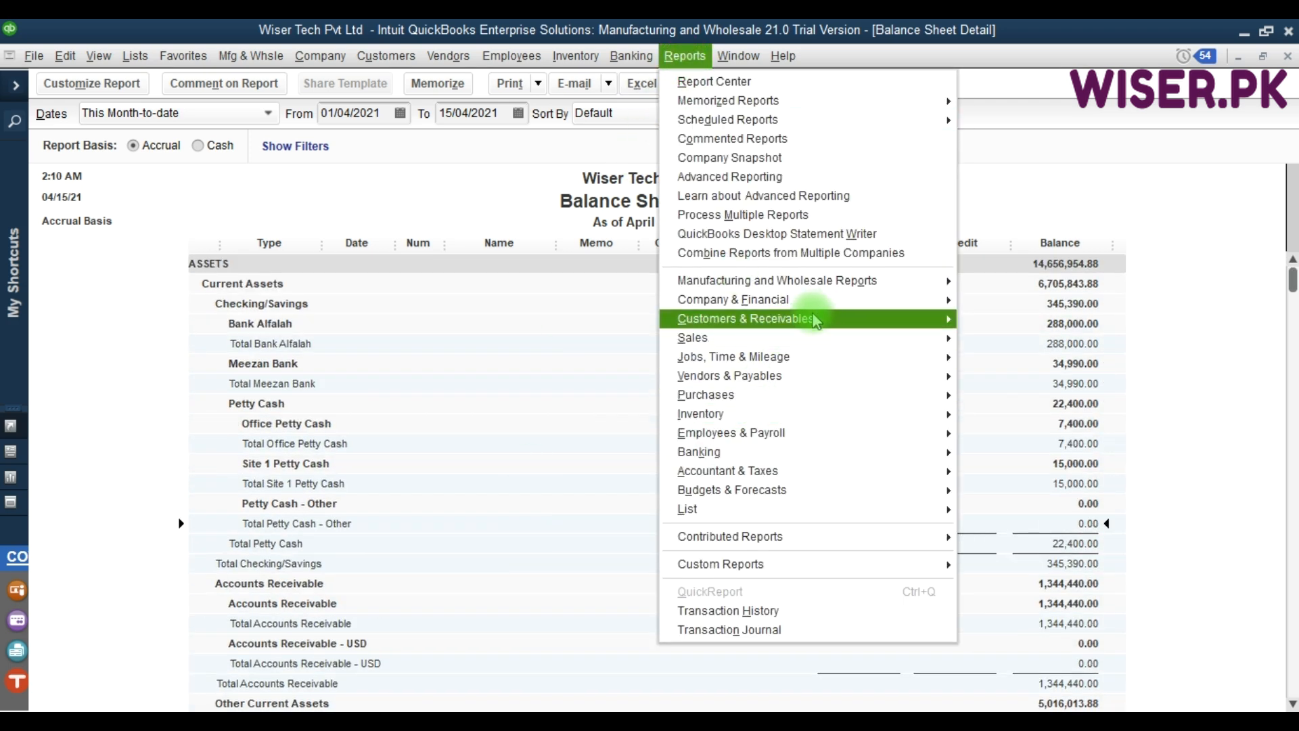
{"action": "mouse_move", "coordinate": [934, 296]}
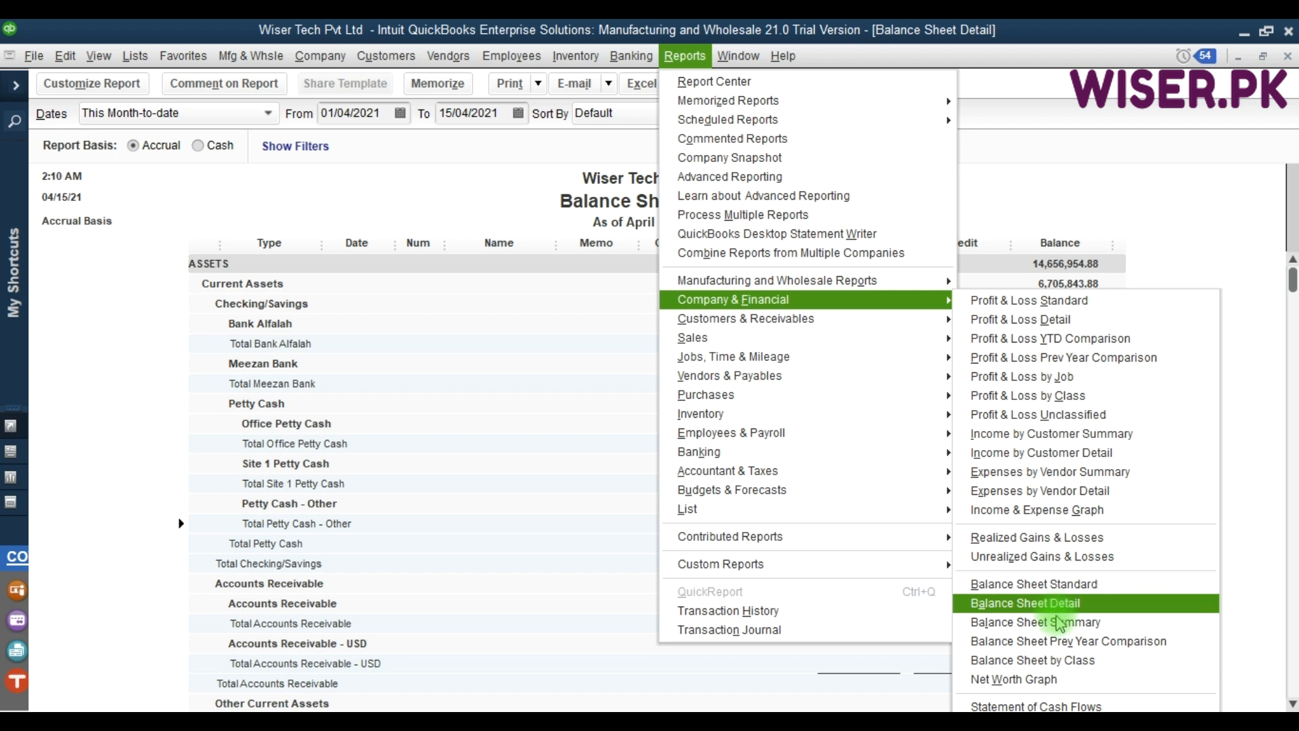
{"action": "left_click", "coordinate": [1060, 623]}
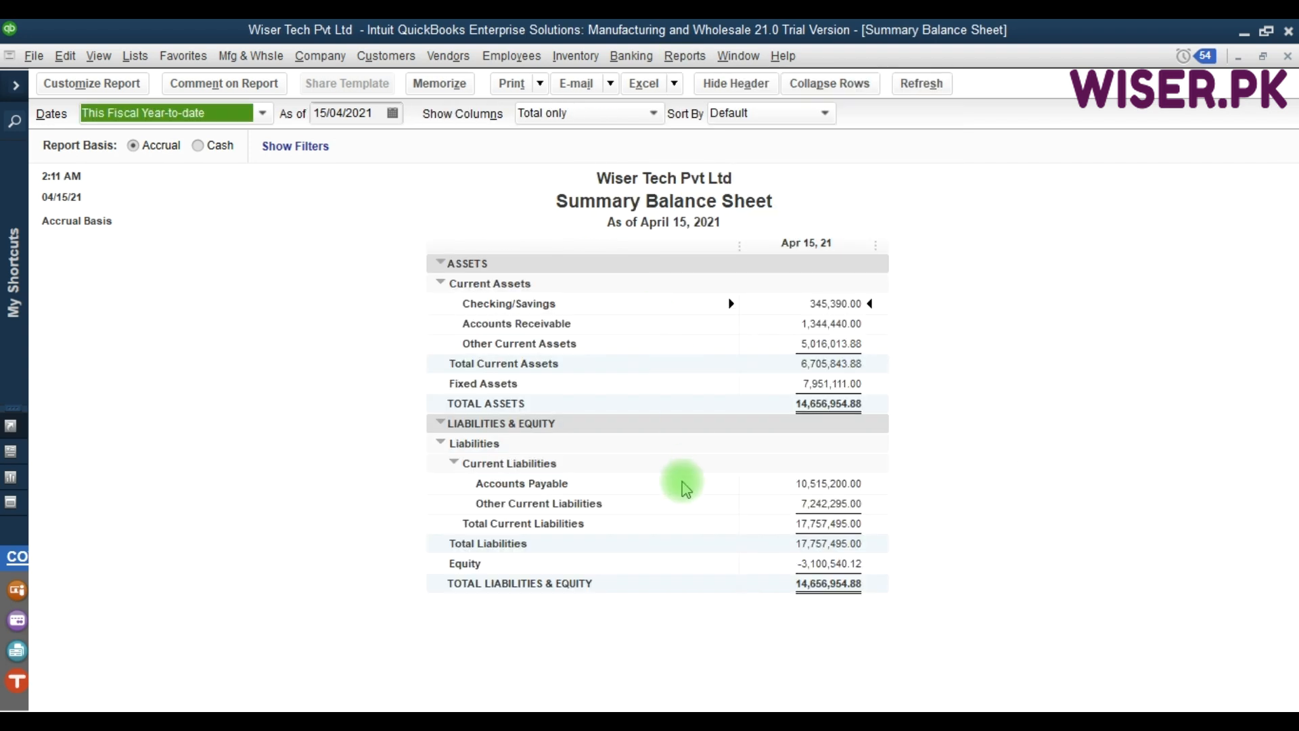
Generate the Net Worth Graph, view its date options without changing them, and close the graph
{"action": "left_click", "coordinate": [685, 56]}
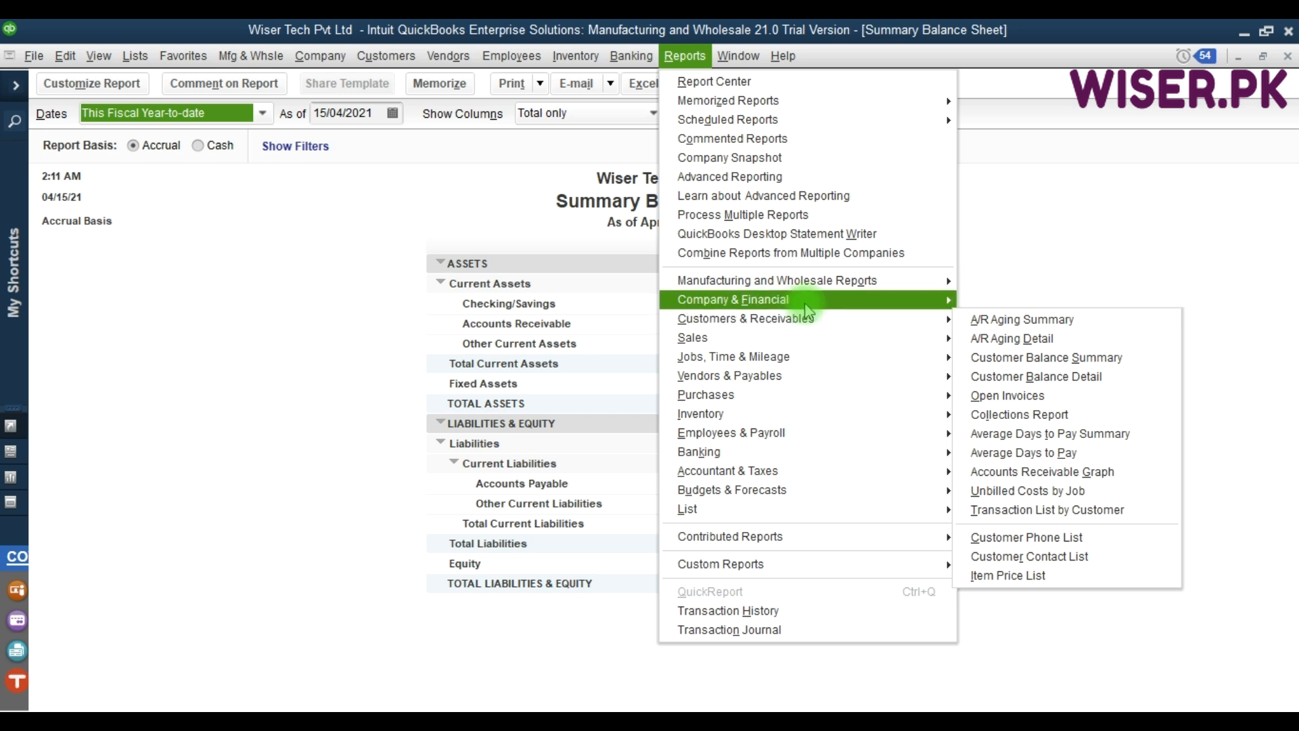
{"action": "mouse_move", "coordinate": [805, 306]}
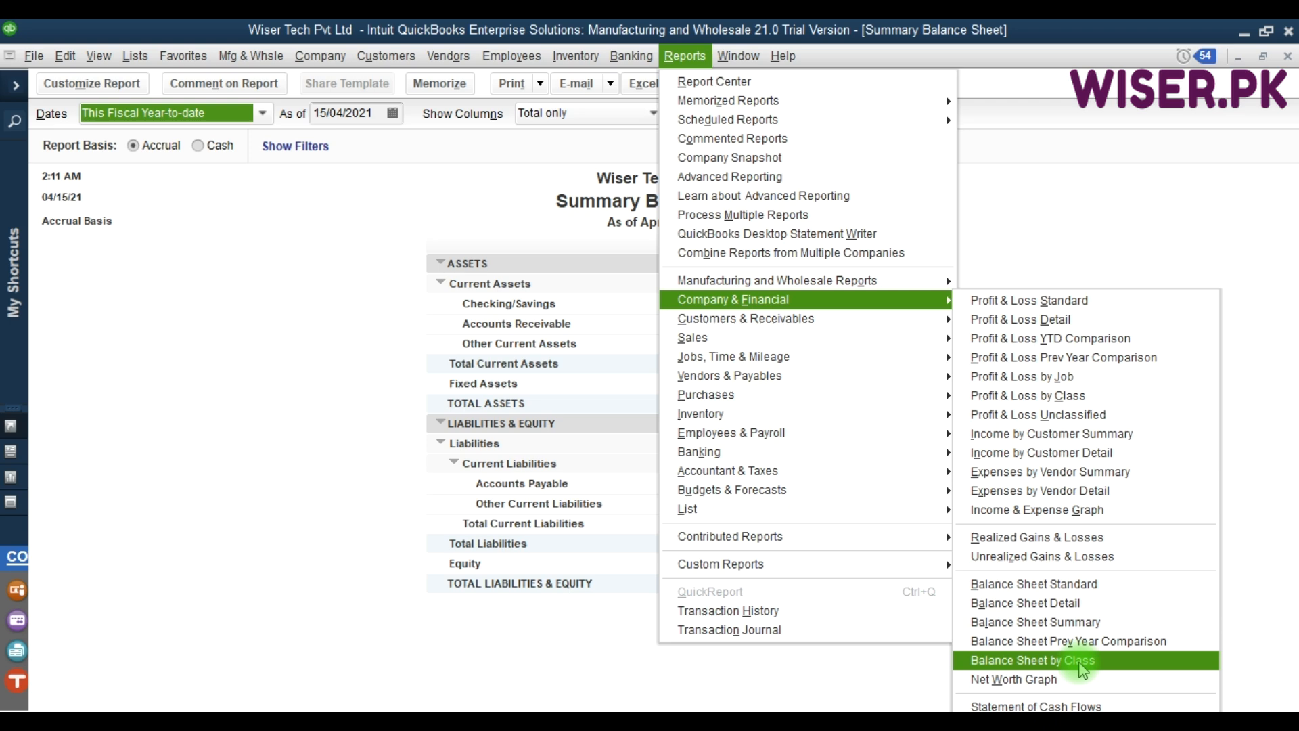
{"action": "left_click", "coordinate": [1042, 682]}
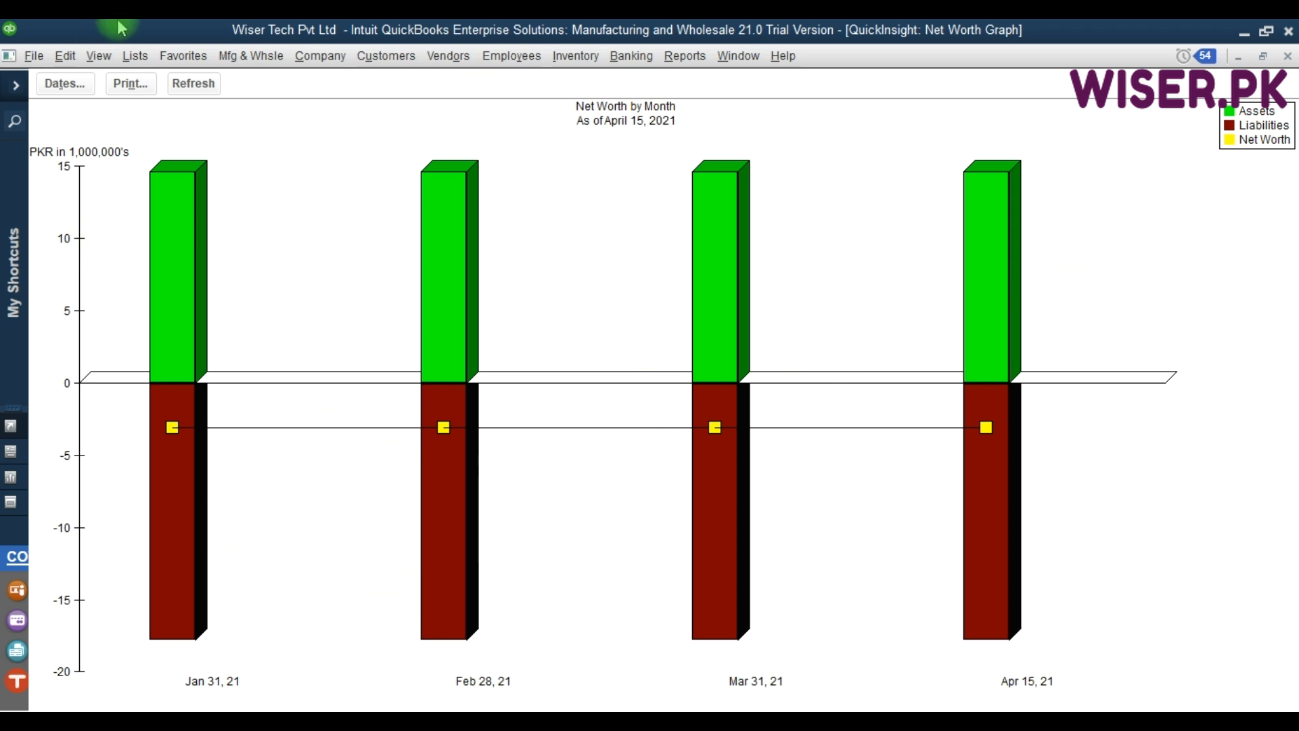
{"action": "left_click", "coordinate": [58, 82]}
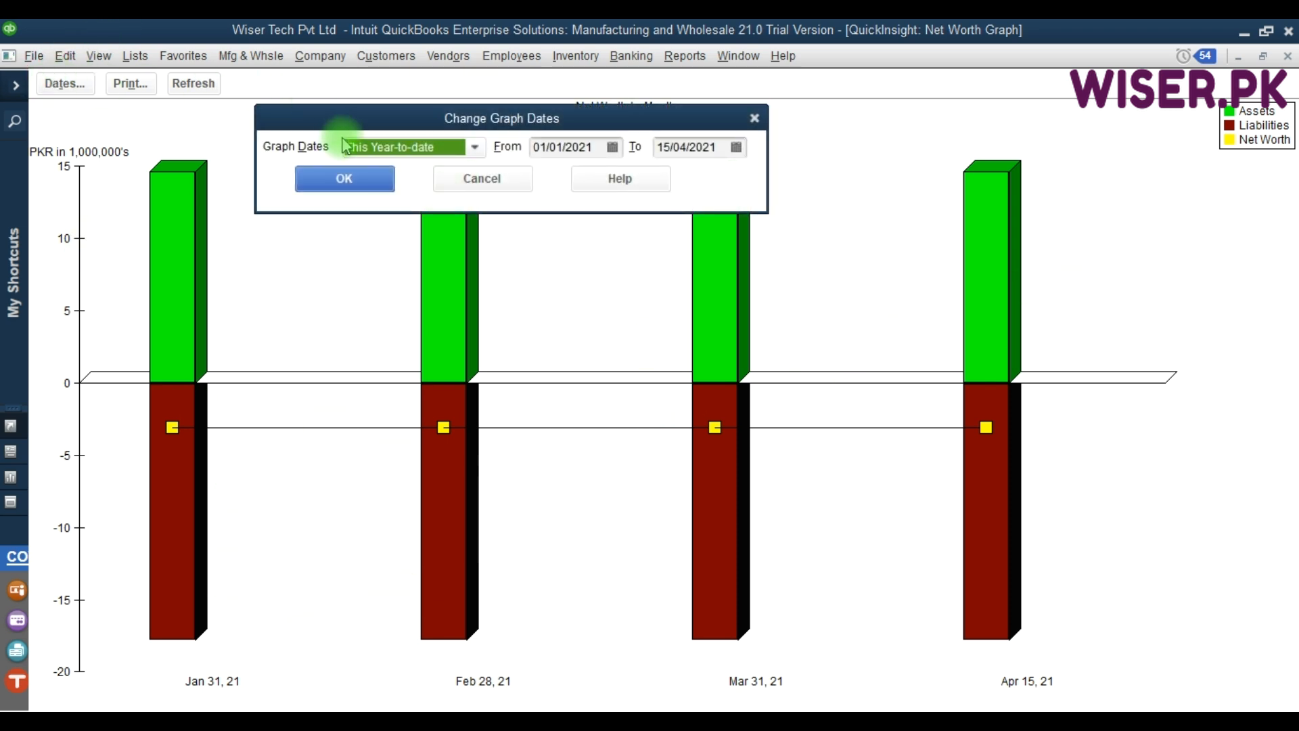
{"action": "left_click", "coordinate": [488, 184]}
{"action": "key", "text": "Escape"}
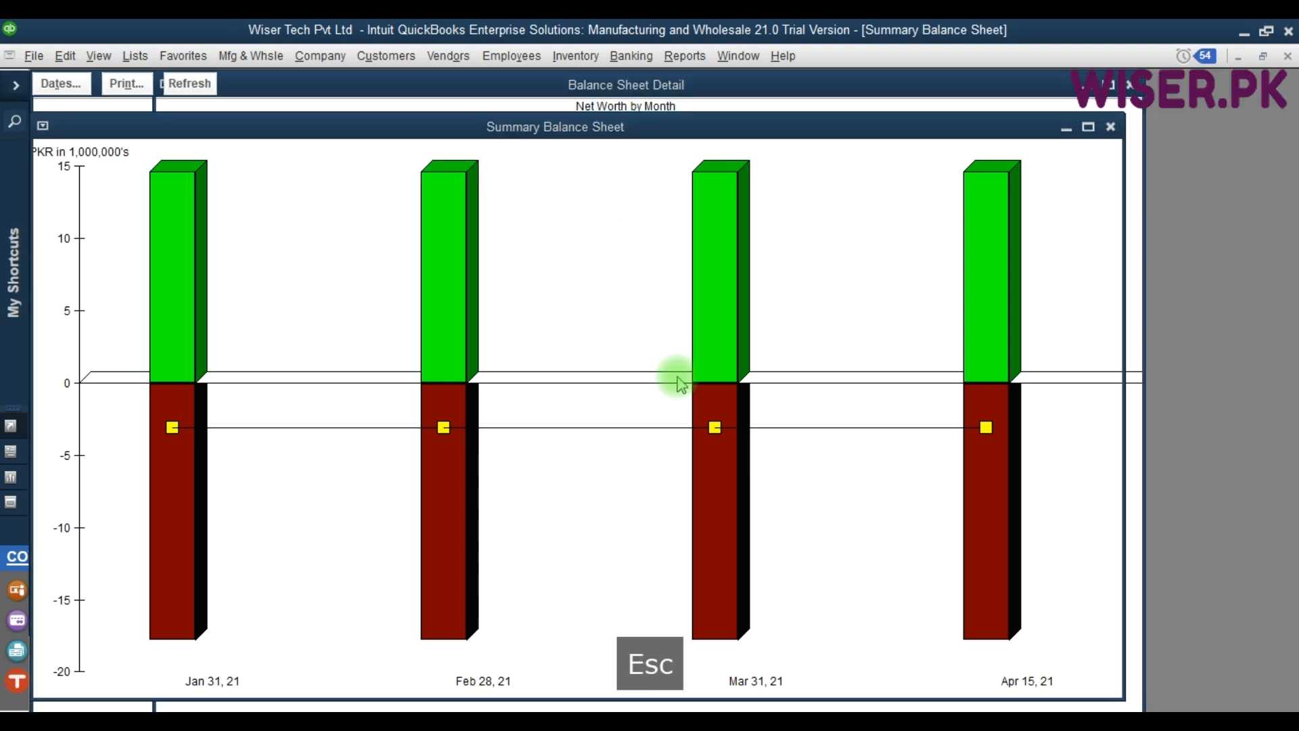
Generate the Statement of Cash Flows report with its date range set to All
{"action": "left_click", "coordinate": [685, 56]}
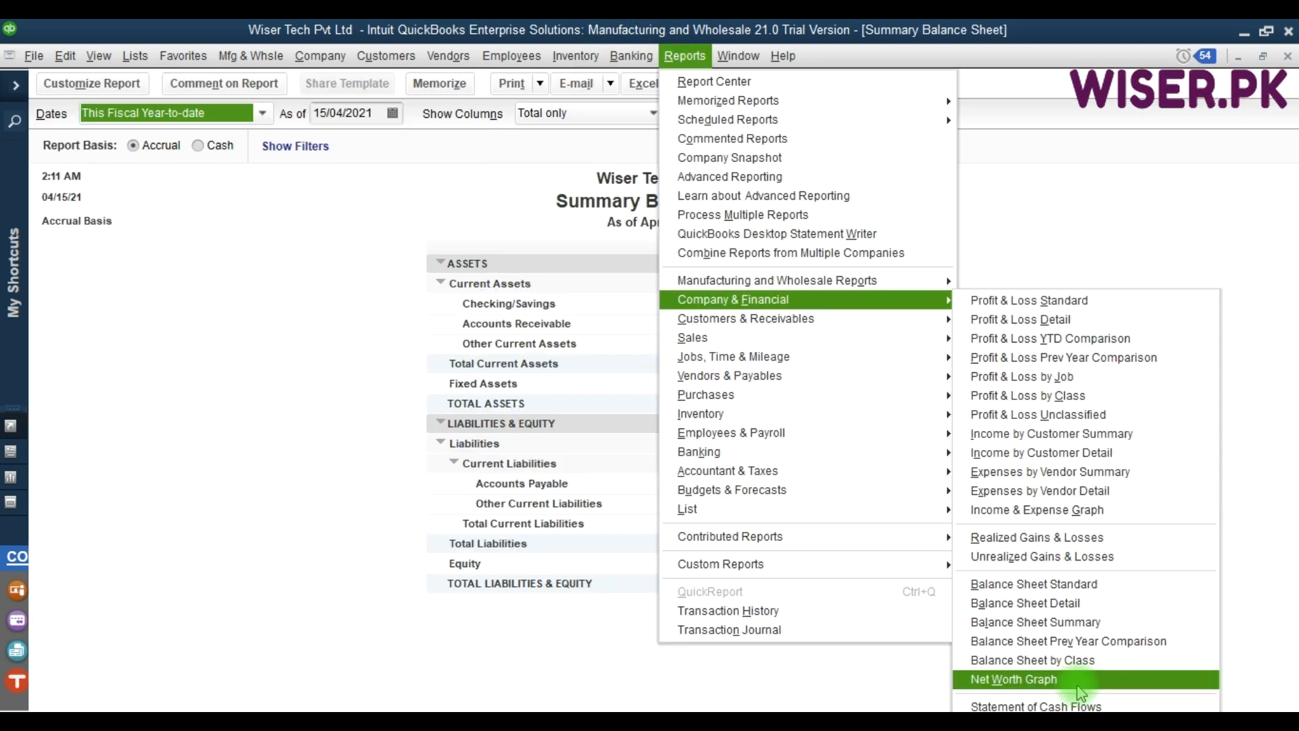
{"action": "left_click", "coordinate": [1076, 704]}
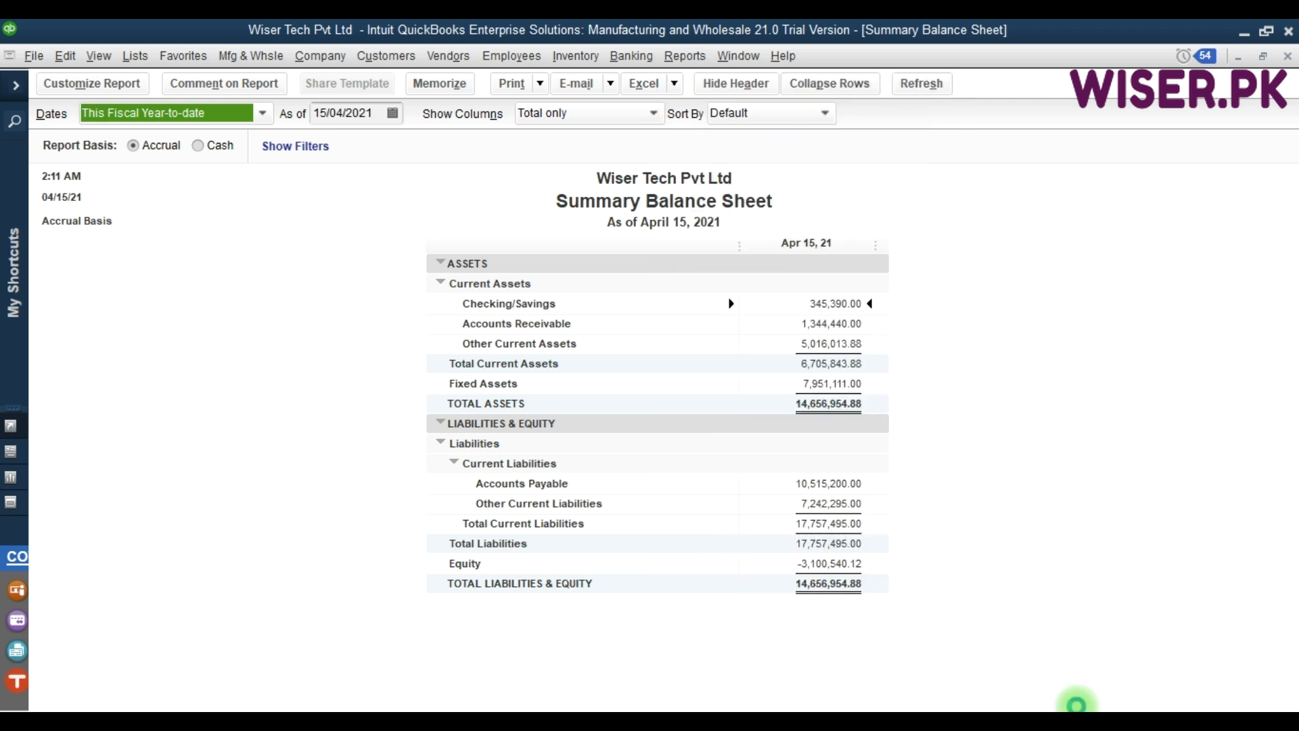
{"action": "left_click", "coordinate": [479, 113]}
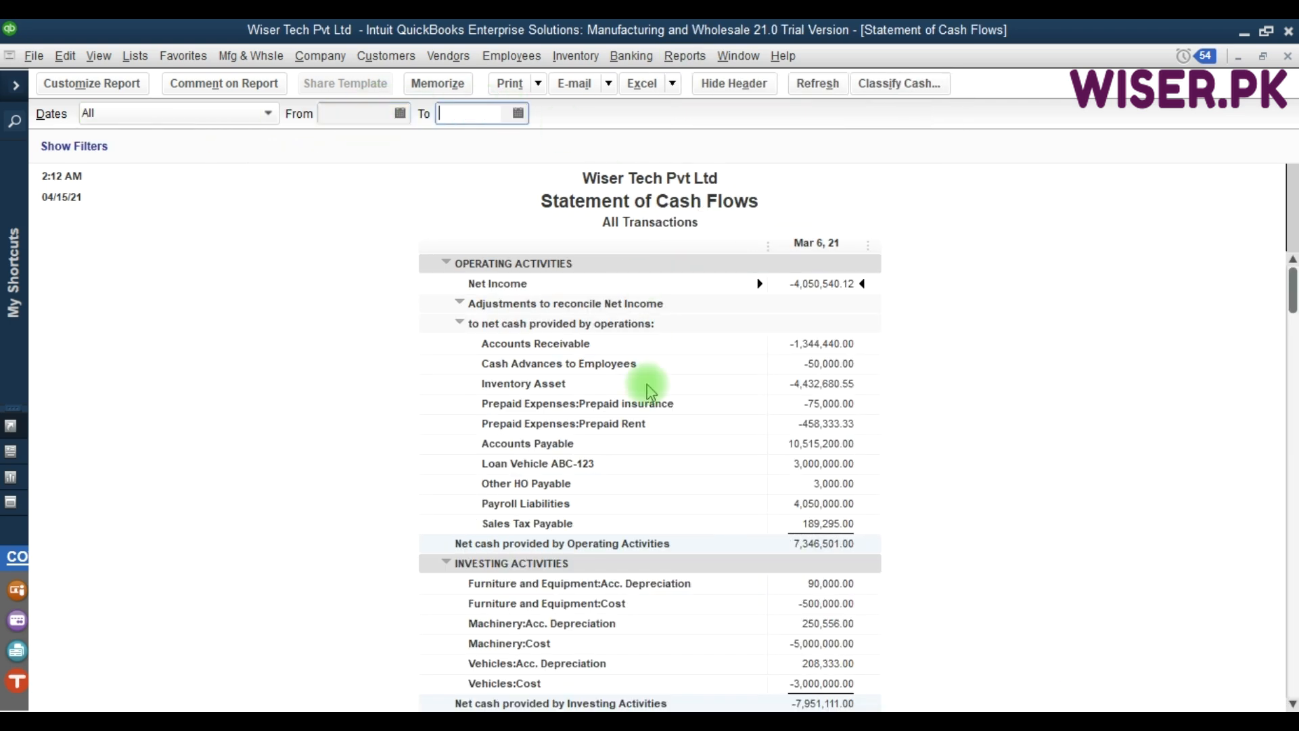
Examine the operating activities in the Statement of Cash Flows, collapsing and re-expanding the adjustments to reconcile Net Income
{"action": "left_click", "coordinate": [809, 282]}
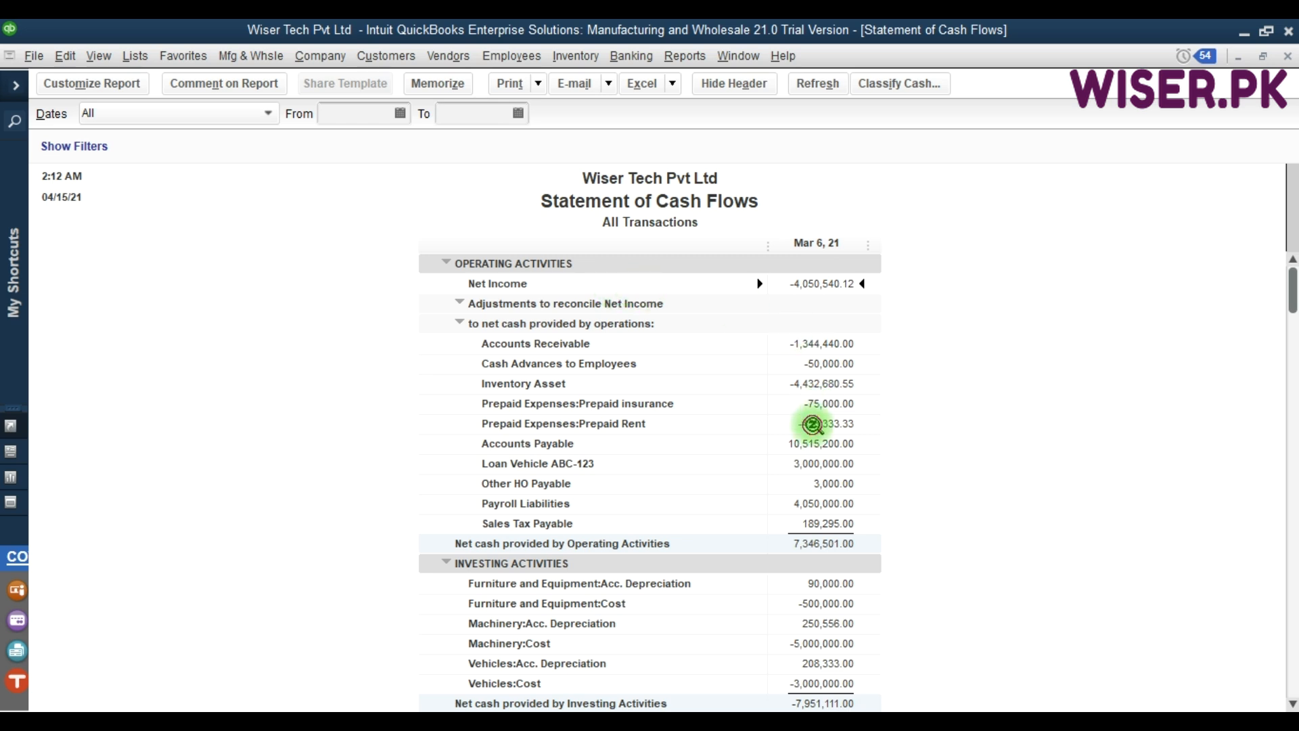
{"action": "scroll", "coordinate": [812, 424], "scroll_direction": "down", "scroll_amount": 1}
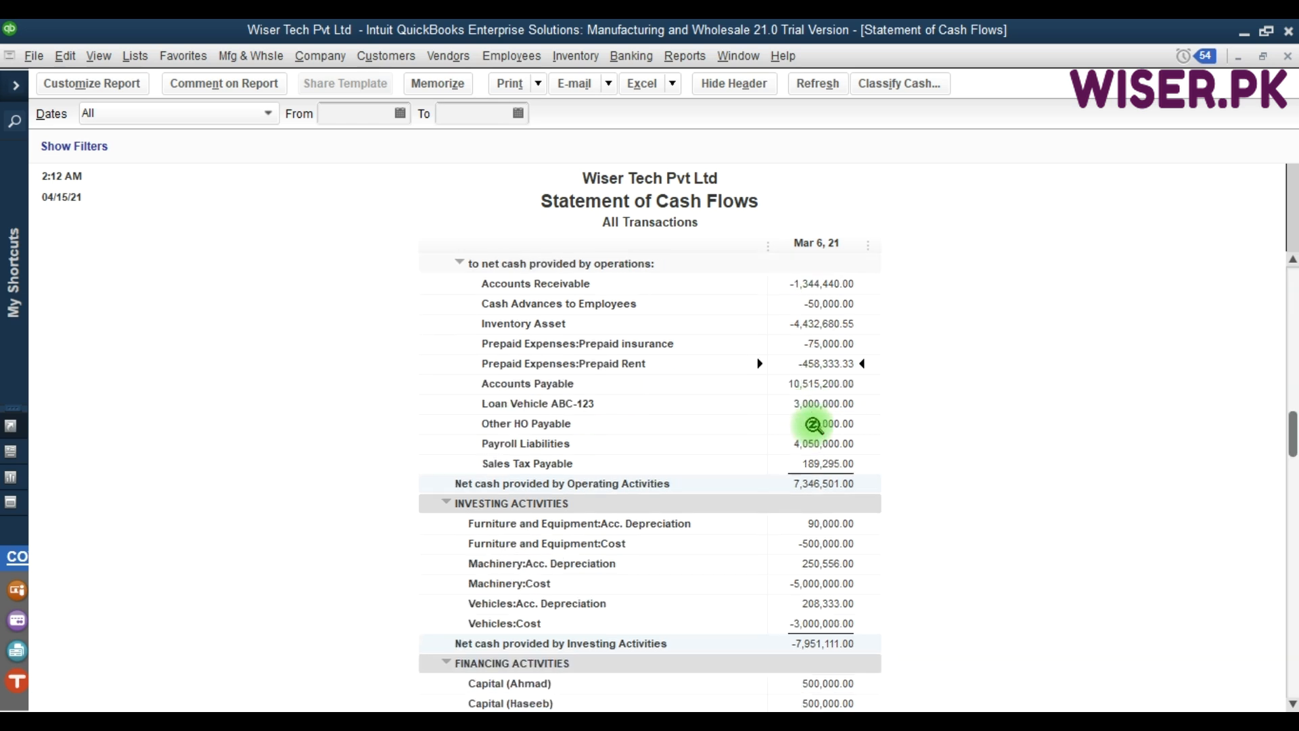
{"action": "scroll", "coordinate": [812, 425], "scroll_direction": "up", "scroll_amount": 1}
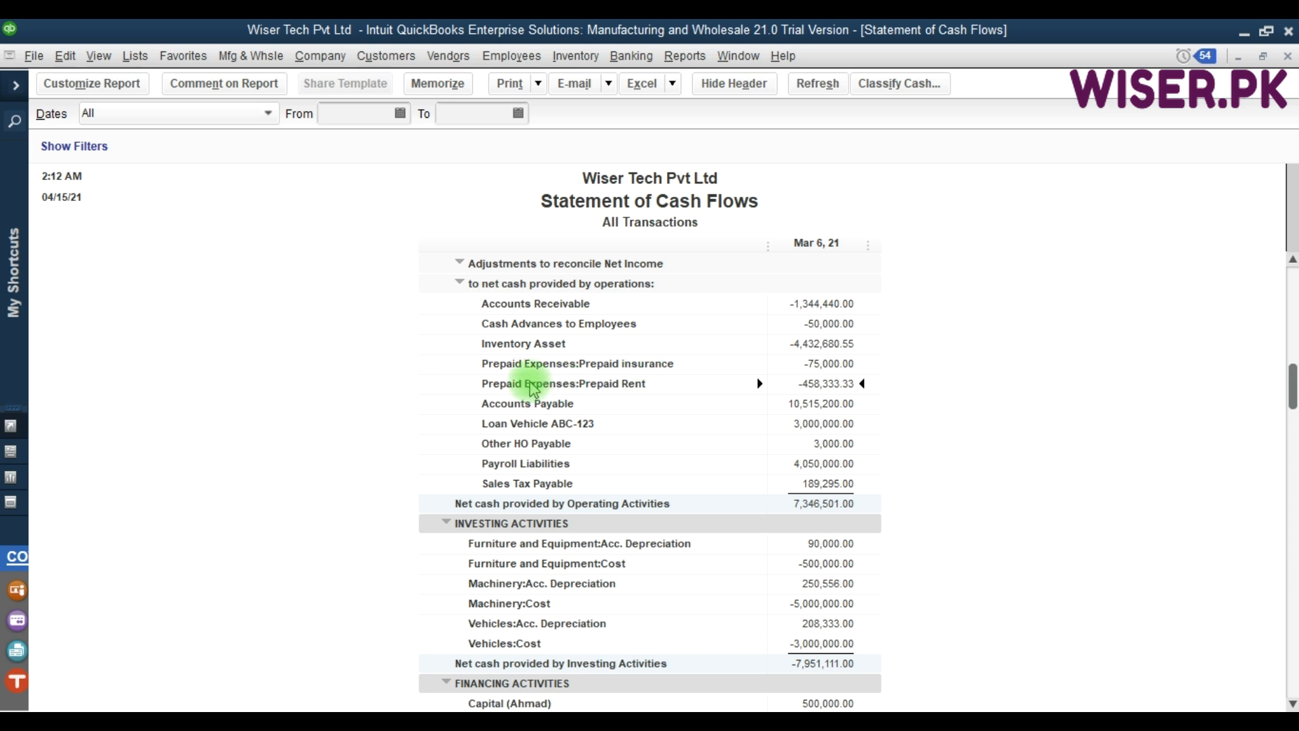
{"action": "left_click", "coordinate": [459, 263]}
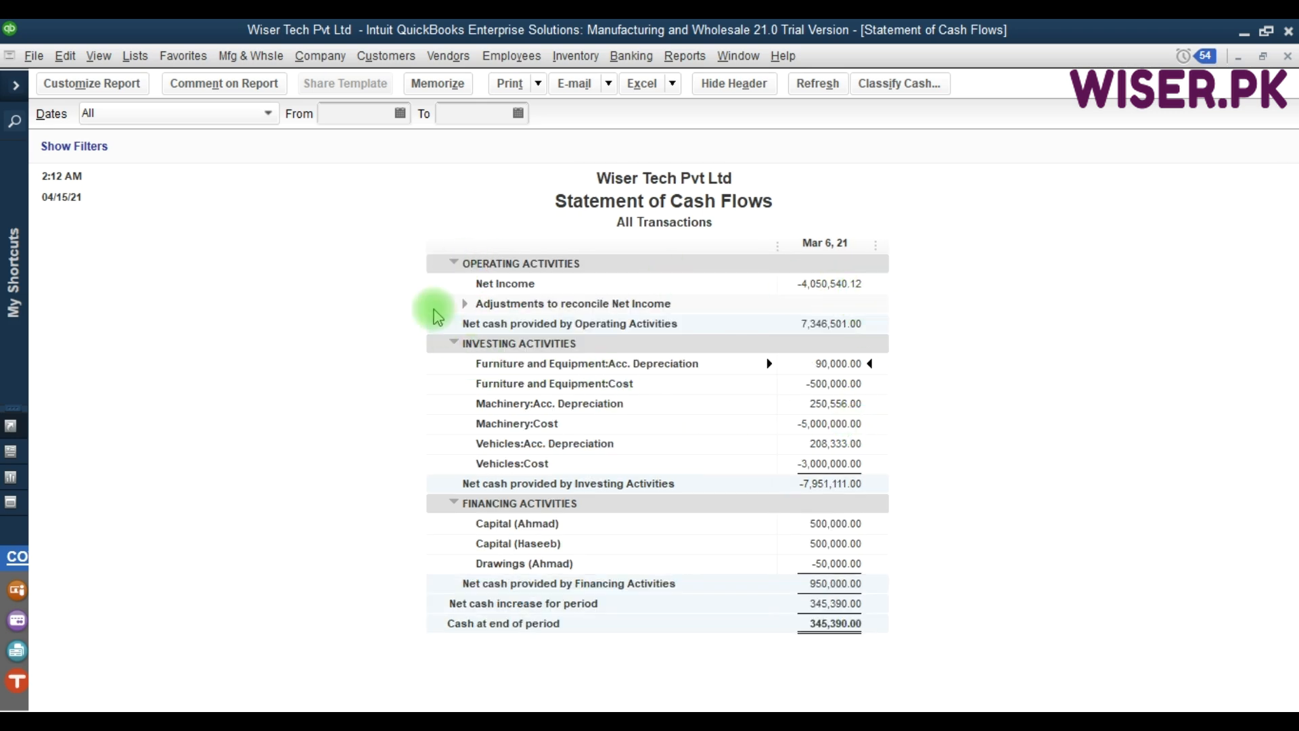
{"action": "key", "text": "F9"}
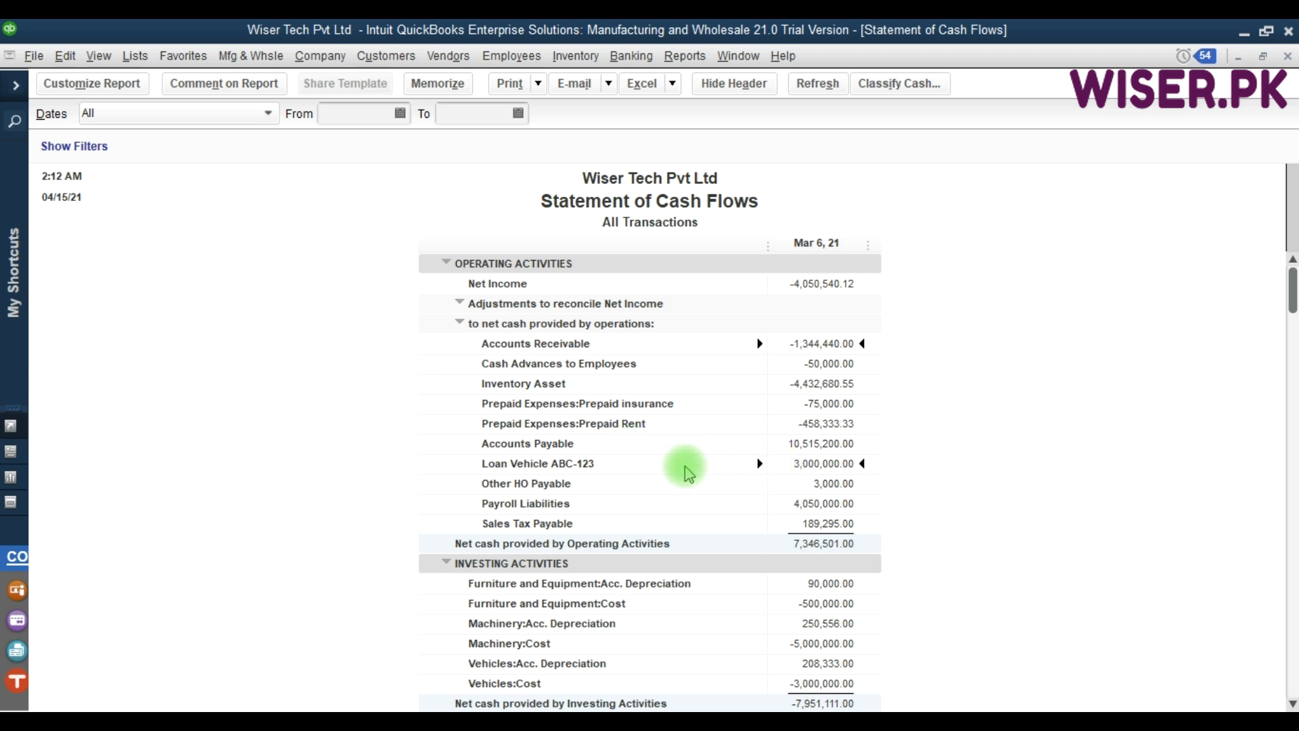
Review the investing and financing activities down to the cash at end of period, and return to the report's beginning
{"action": "scroll", "coordinate": [688, 471], "scroll_direction": "down", "scroll_amount": 3}
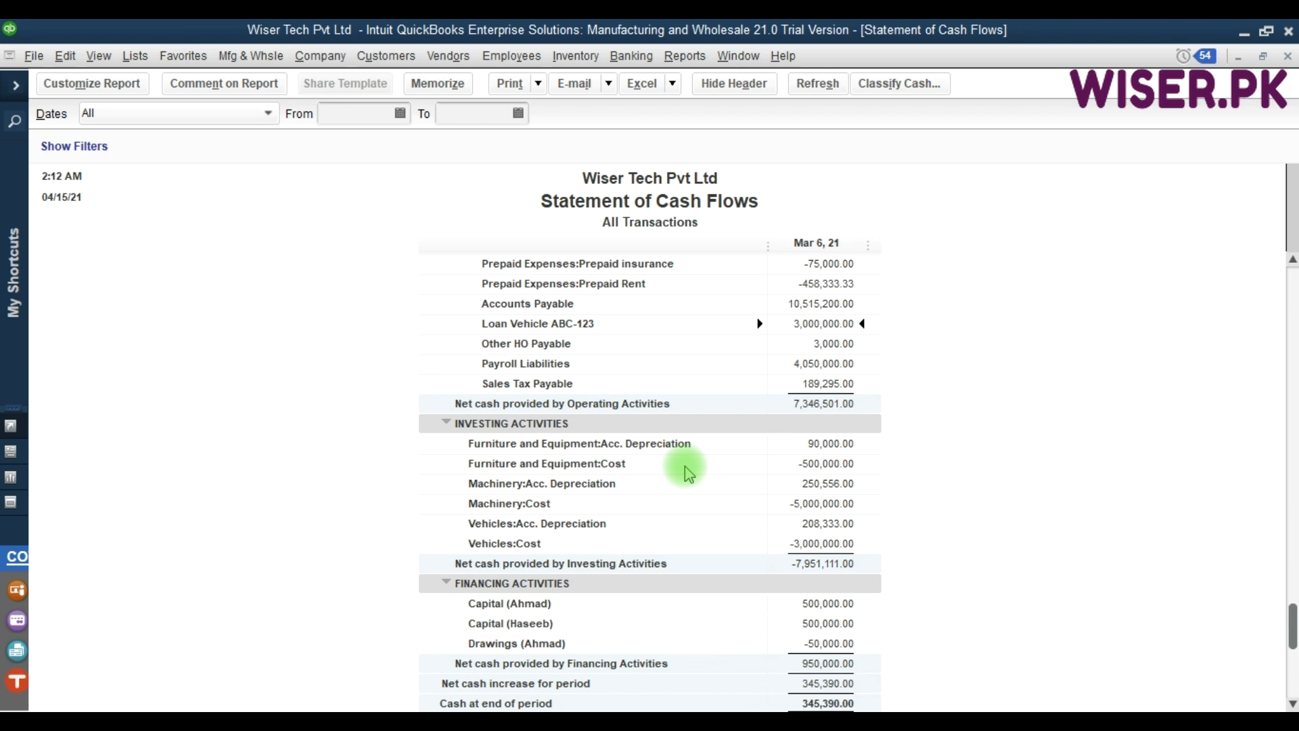
{"action": "scroll", "coordinate": [688, 471], "scroll_direction": "down", "scroll_amount": 1}
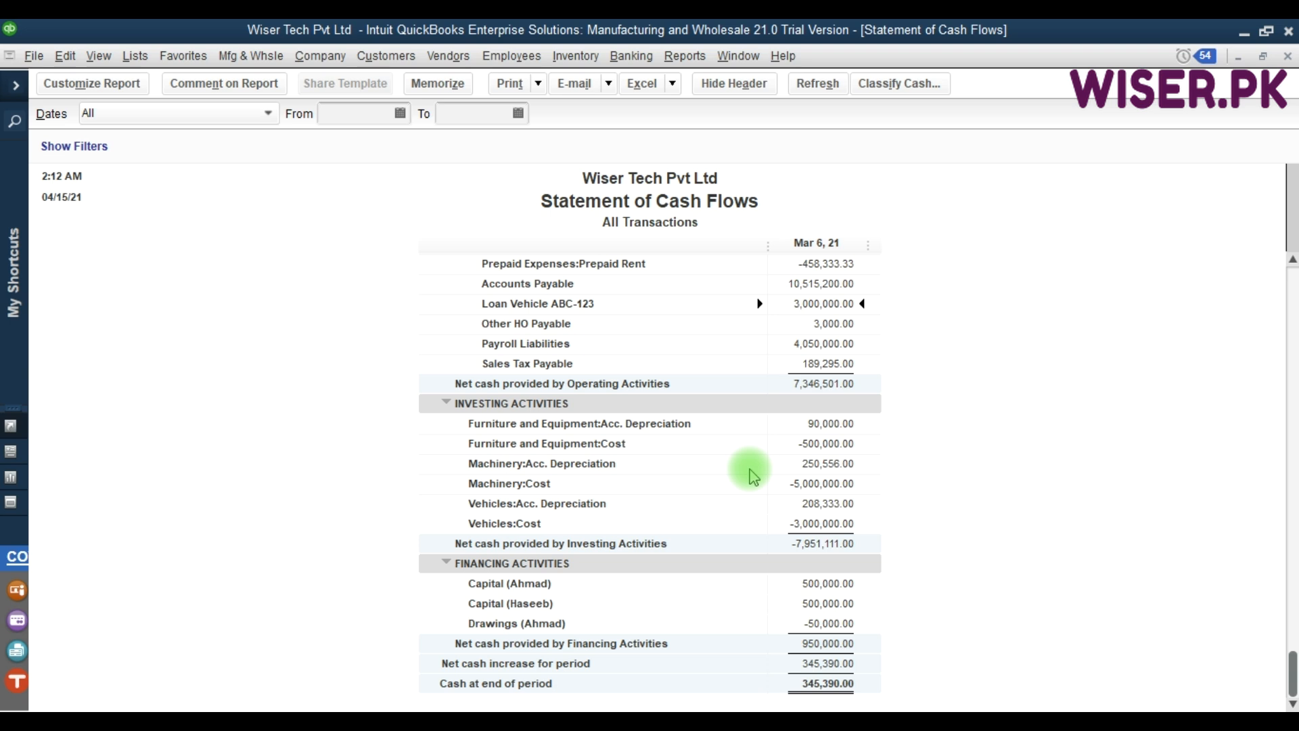
{"action": "scroll", "coordinate": [753, 475], "scroll_direction": "up", "scroll_amount": 3}
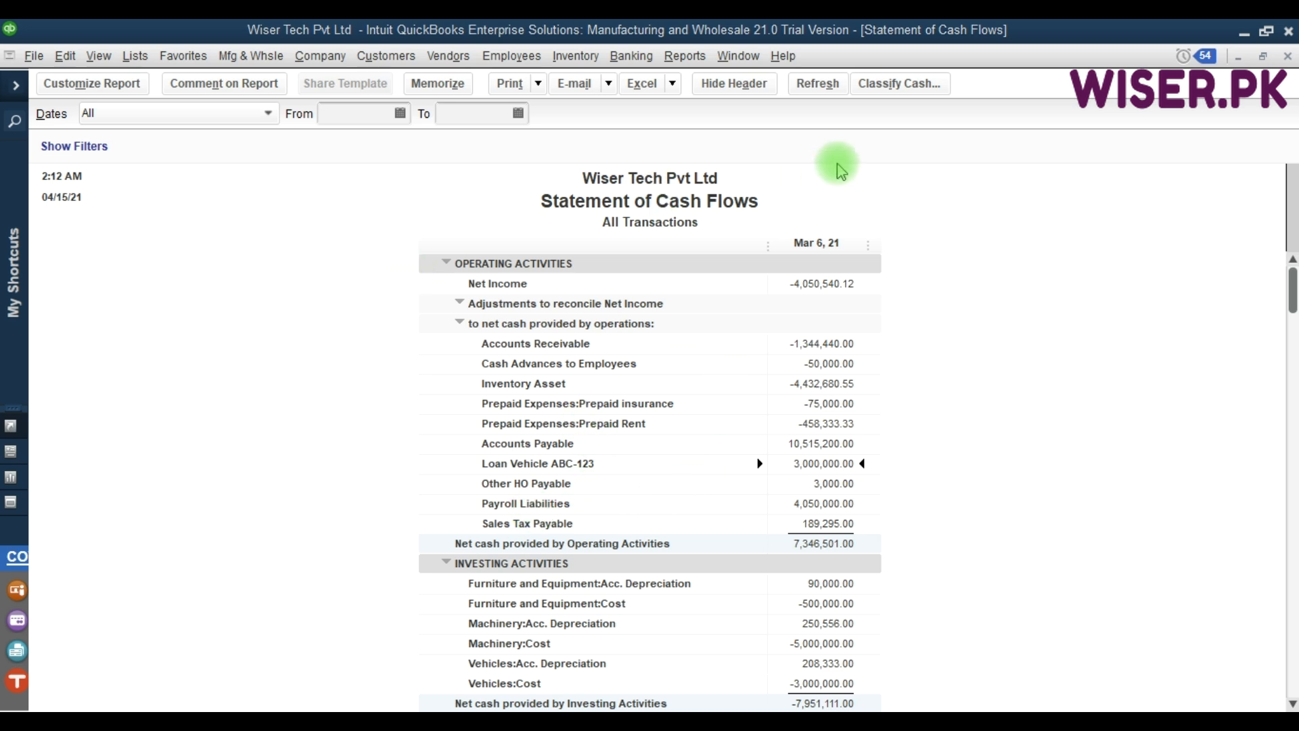
Review how accounts are classified as operating, investing or financing for the Statement of Cash Flows, and cancel without changing any assignment
{"action": "left_click", "coordinate": [922, 89]}
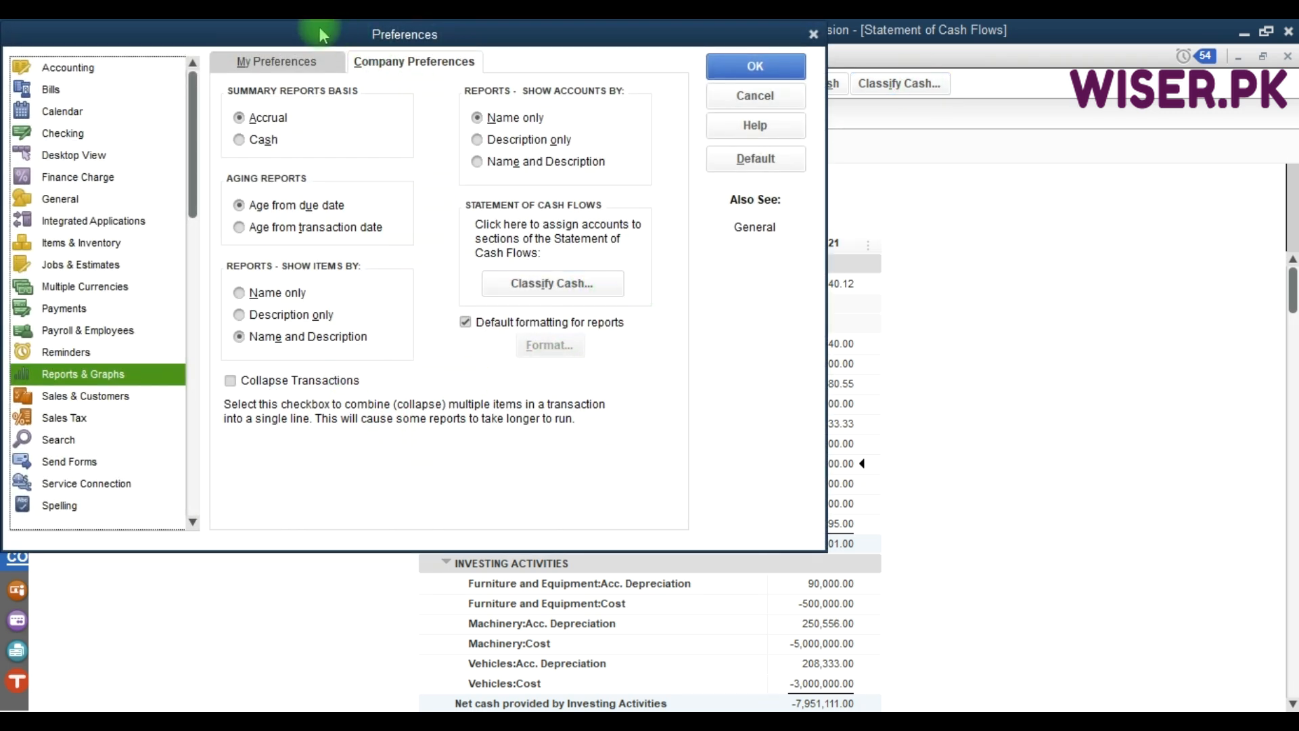
{"action": "left_click_drag", "start_coordinate": [320, 35], "coordinate": [555, 180]}
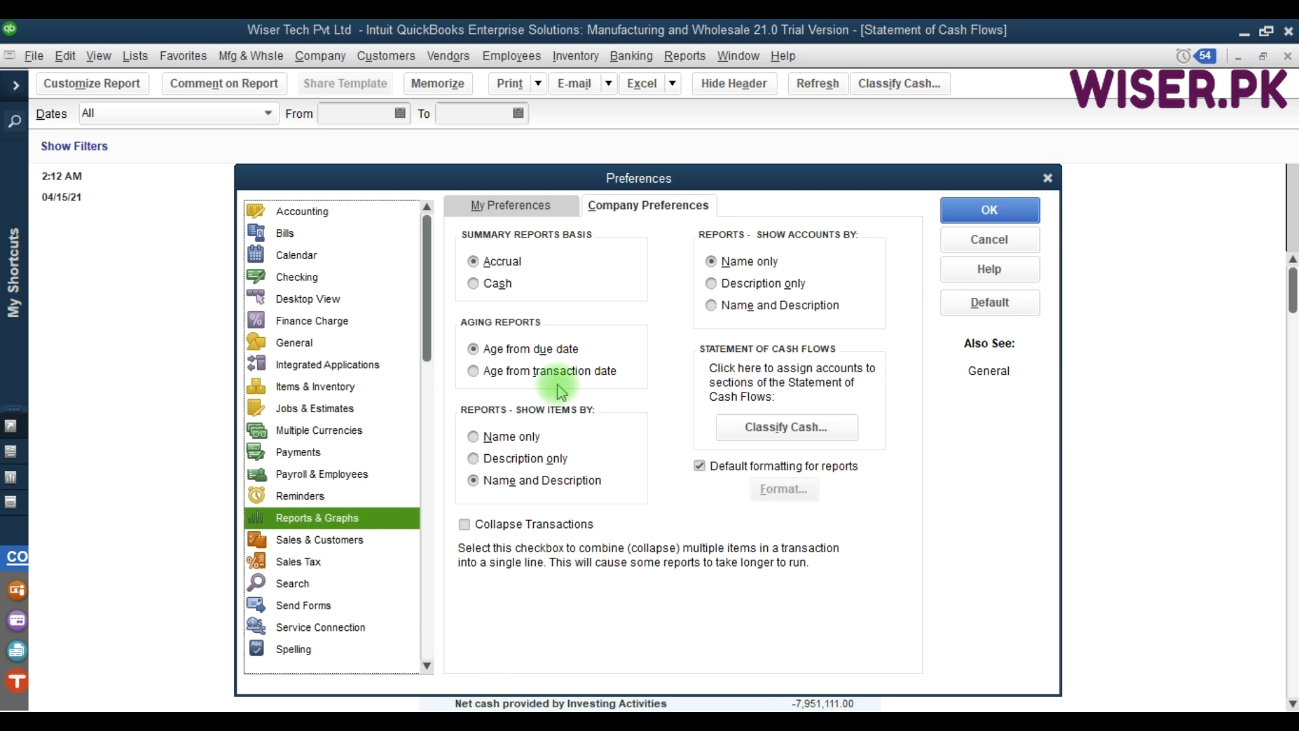
{"action": "left_click", "coordinate": [794, 439]}
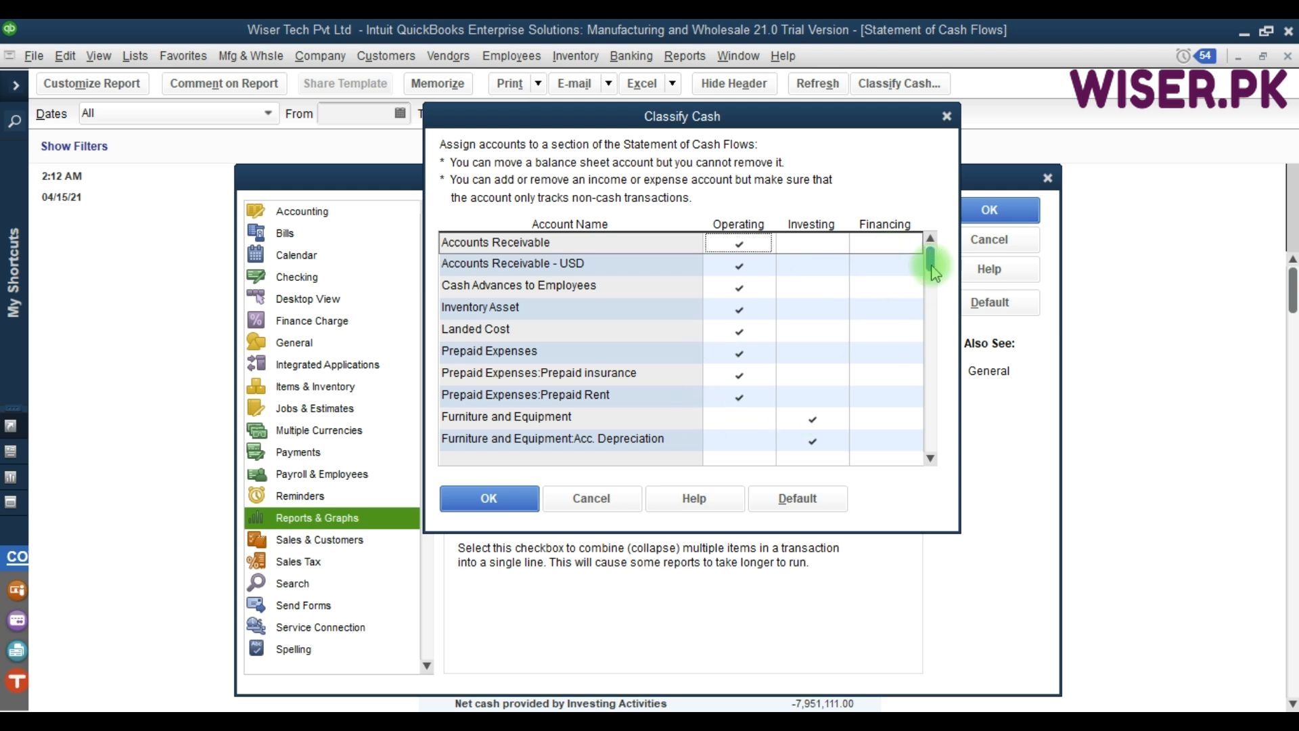
{"action": "mouse_move", "coordinate": [932, 265]}
{"action": "left_mouse_down"}
{"action": "mouse_move", "coordinate": [942, 348]}
{"action": "mouse_move", "coordinate": [935, 281]}
{"action": "left_mouse_up"}
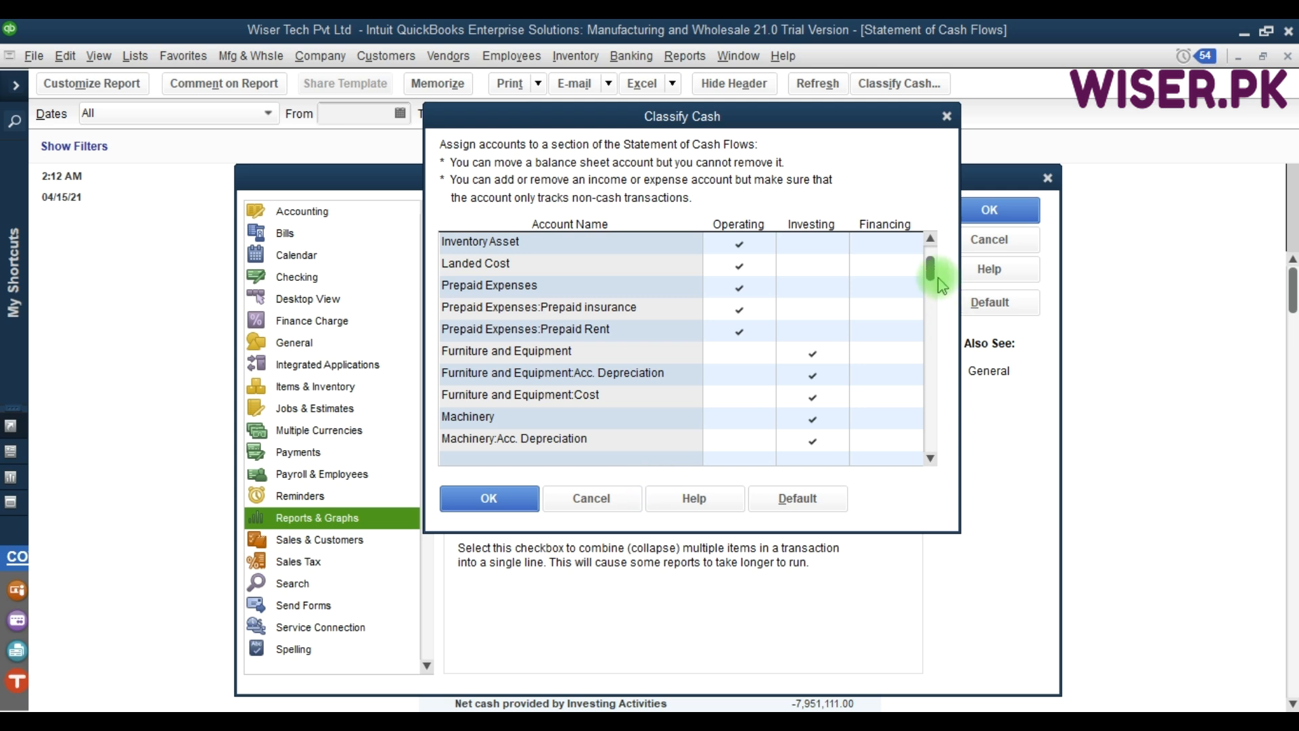
{"action": "left_click_drag", "start_coordinate": [934, 279], "coordinate": [935, 372]}
{"action": "left_click", "coordinate": [611, 497]}
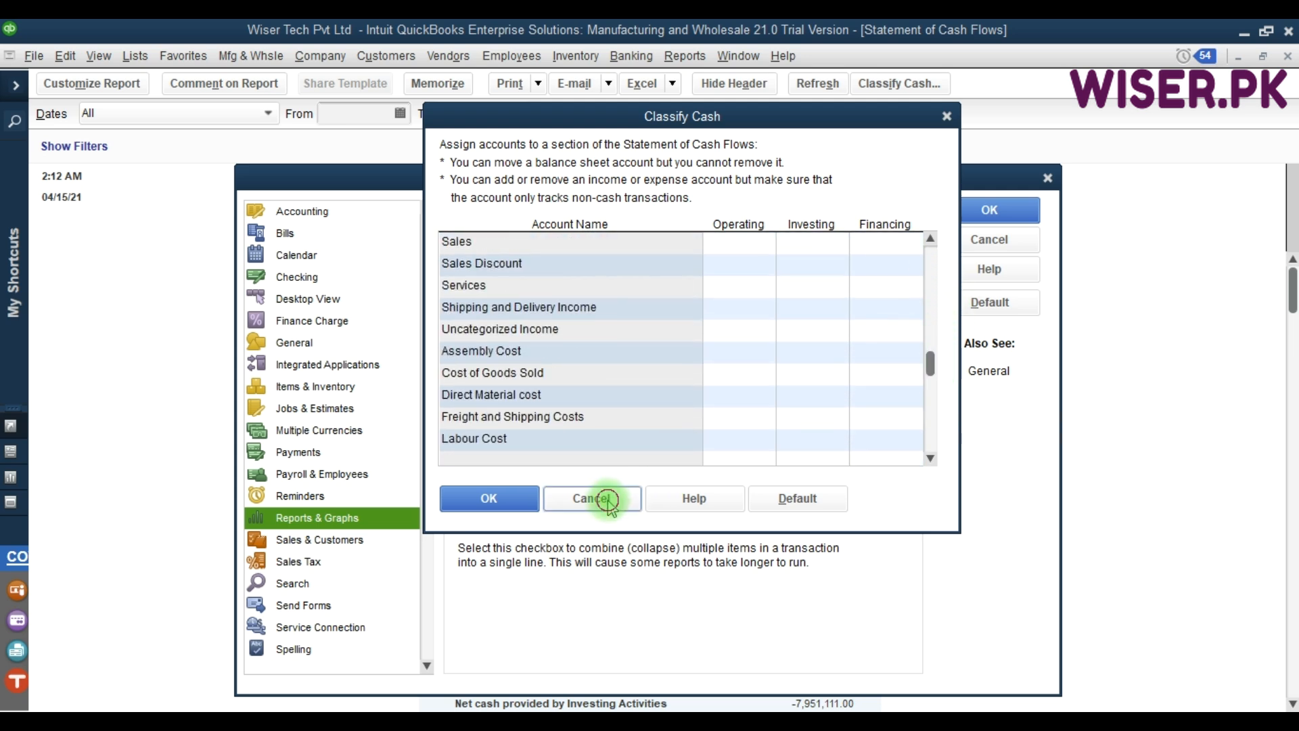
{"action": "left_click", "coordinate": [979, 243]}
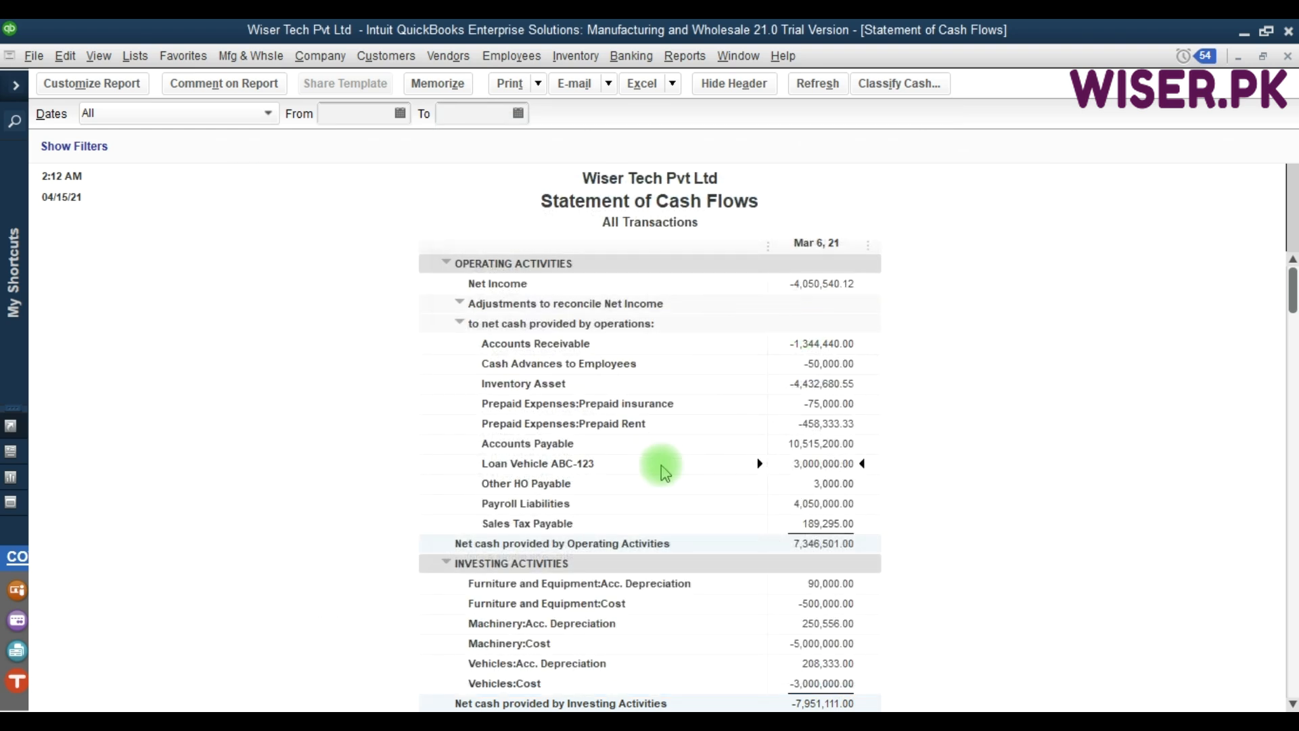
{"action": "scroll", "coordinate": [722, 500], "scroll_direction": "down", "scroll_amount": 3}
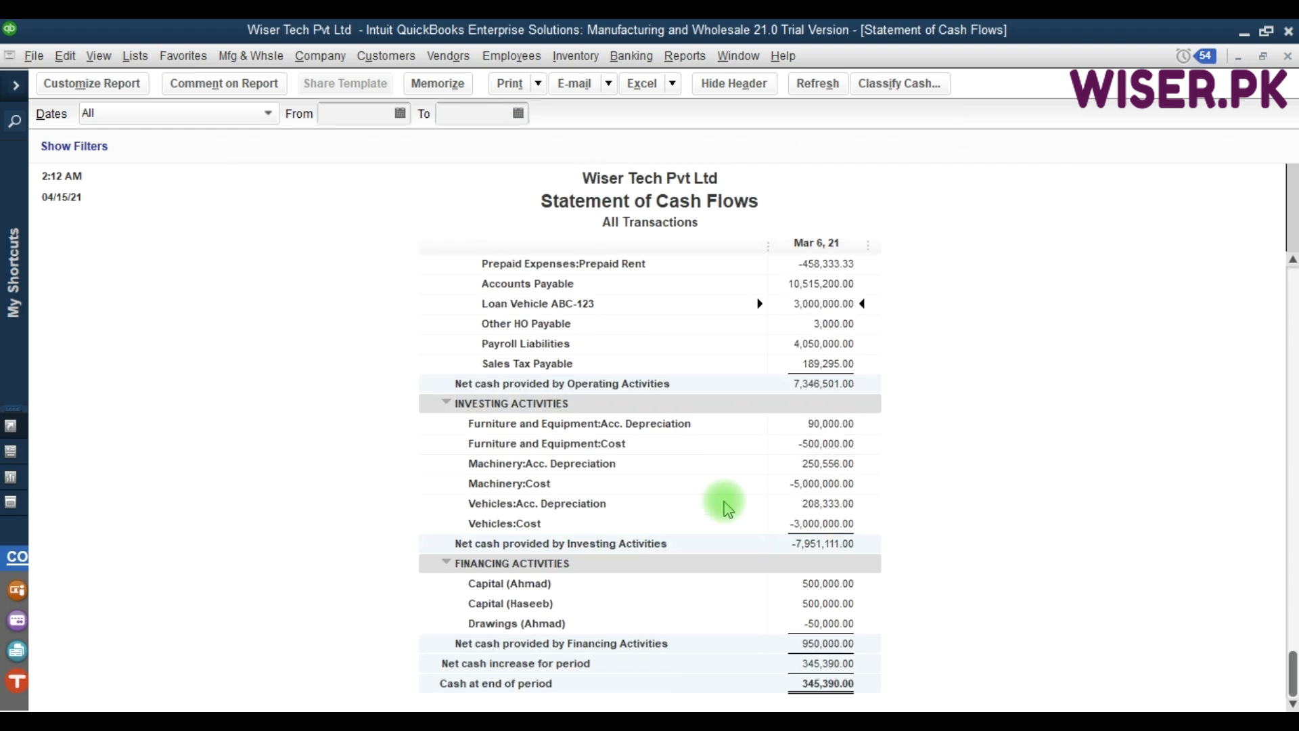
{"action": "scroll", "coordinate": [724, 504], "scroll_direction": "up", "scroll_amount": 3}
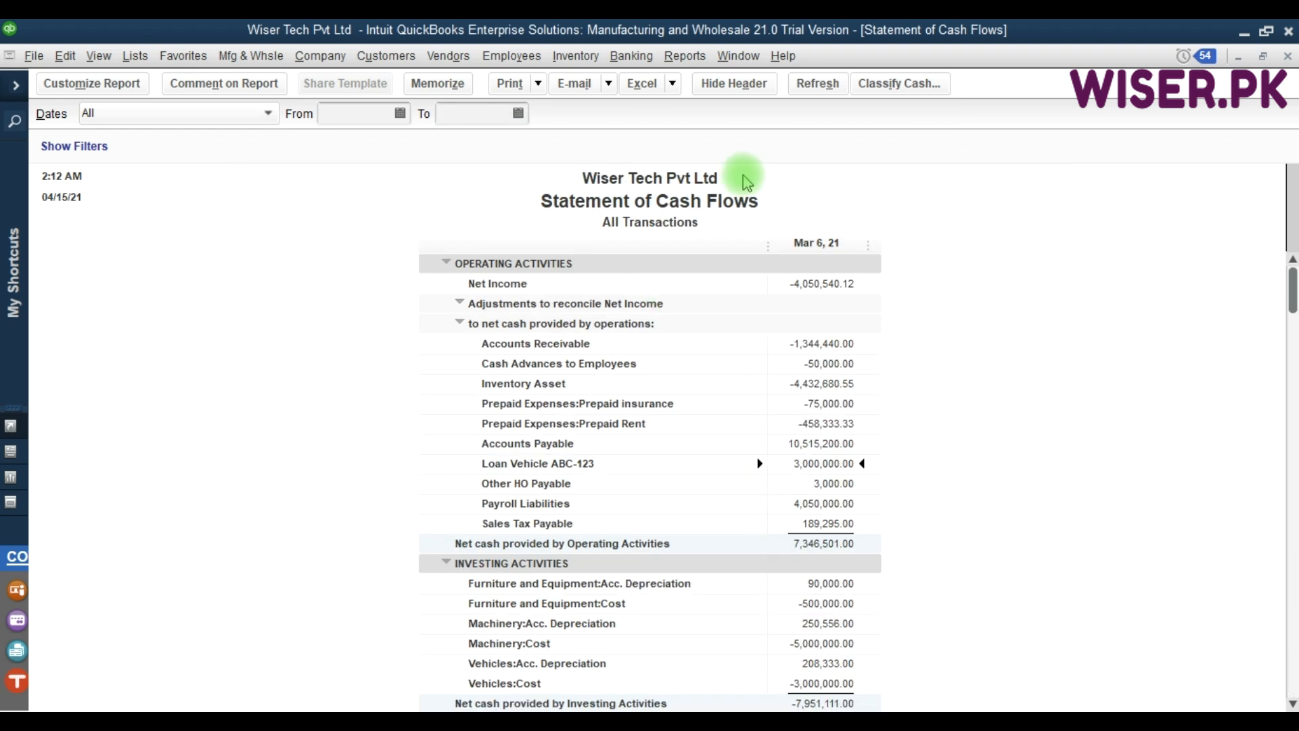
Review the Statement of Cash Flows customization settings, including header/footer, display and advanced options, and cancel without changes
{"action": "left_click", "coordinate": [92, 83]}
{"action": "left_click", "coordinate": [427, 66]}
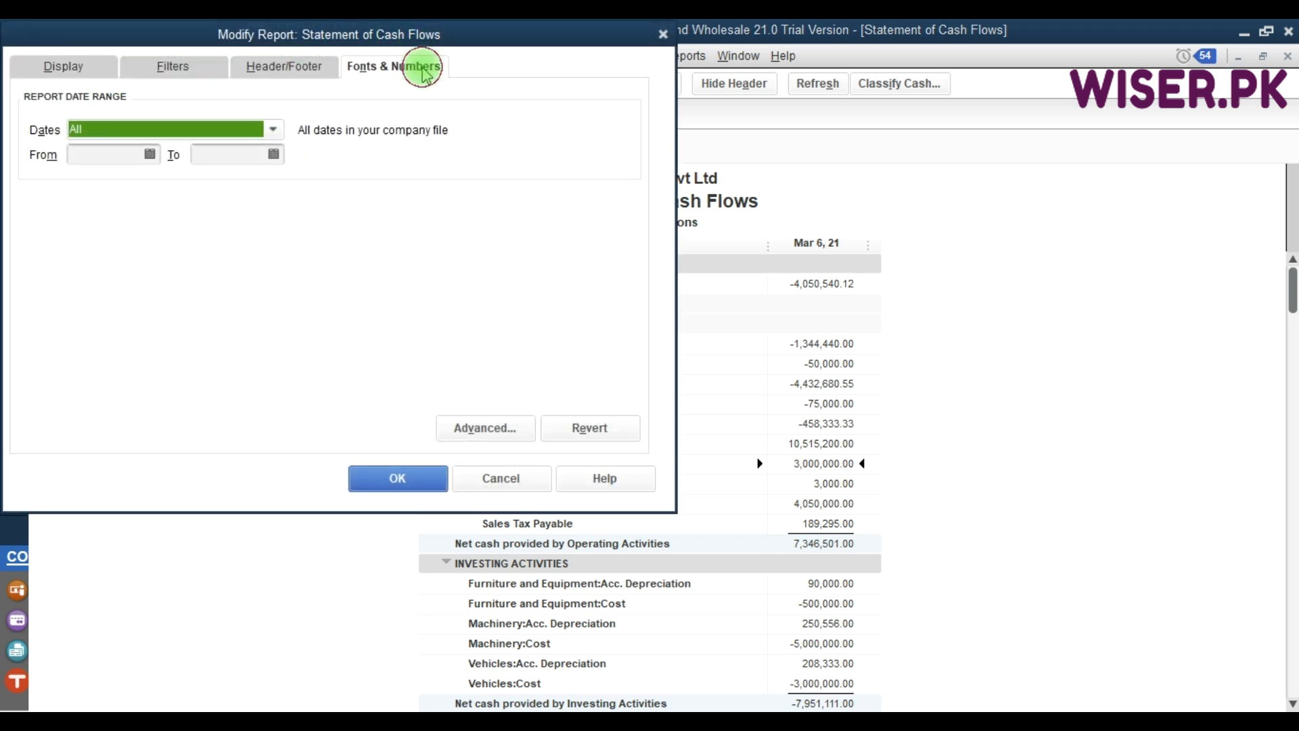
{"action": "left_click", "coordinate": [304, 70]}
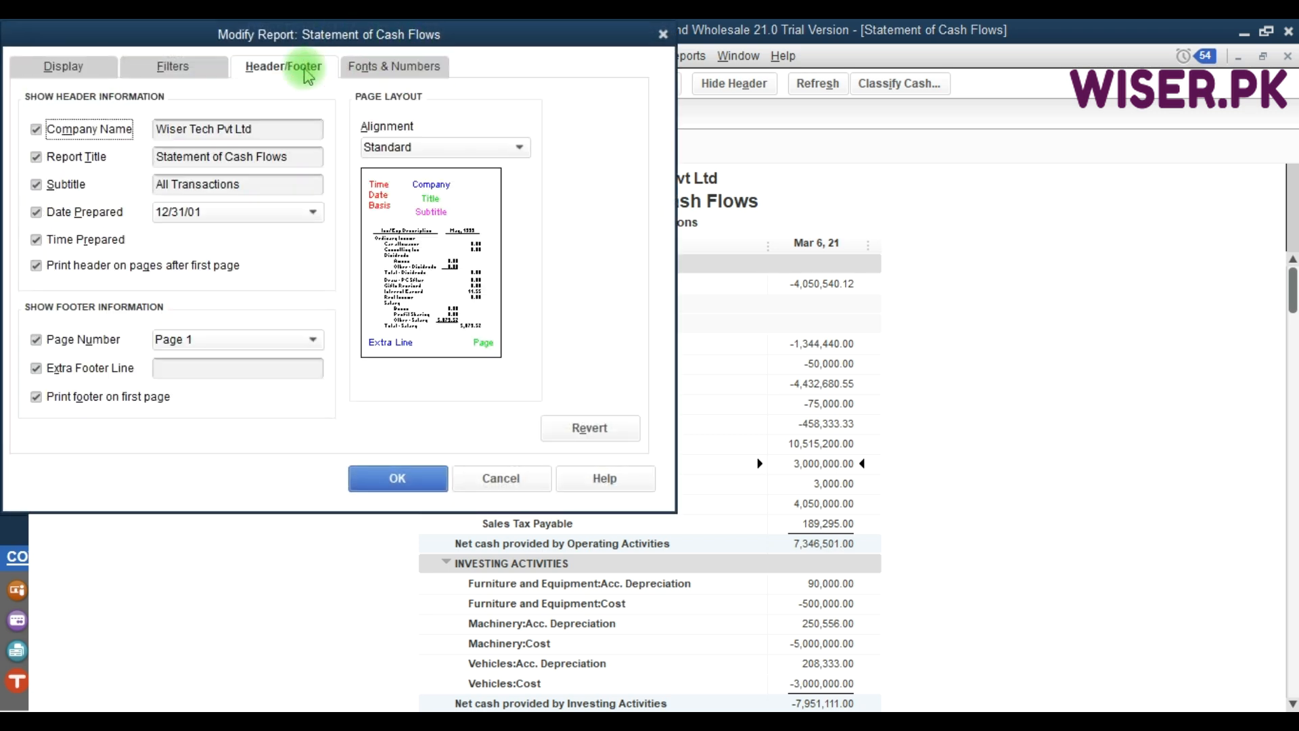
{"action": "left_click", "coordinate": [192, 76]}
{"action": "left_click", "coordinate": [59, 65]}
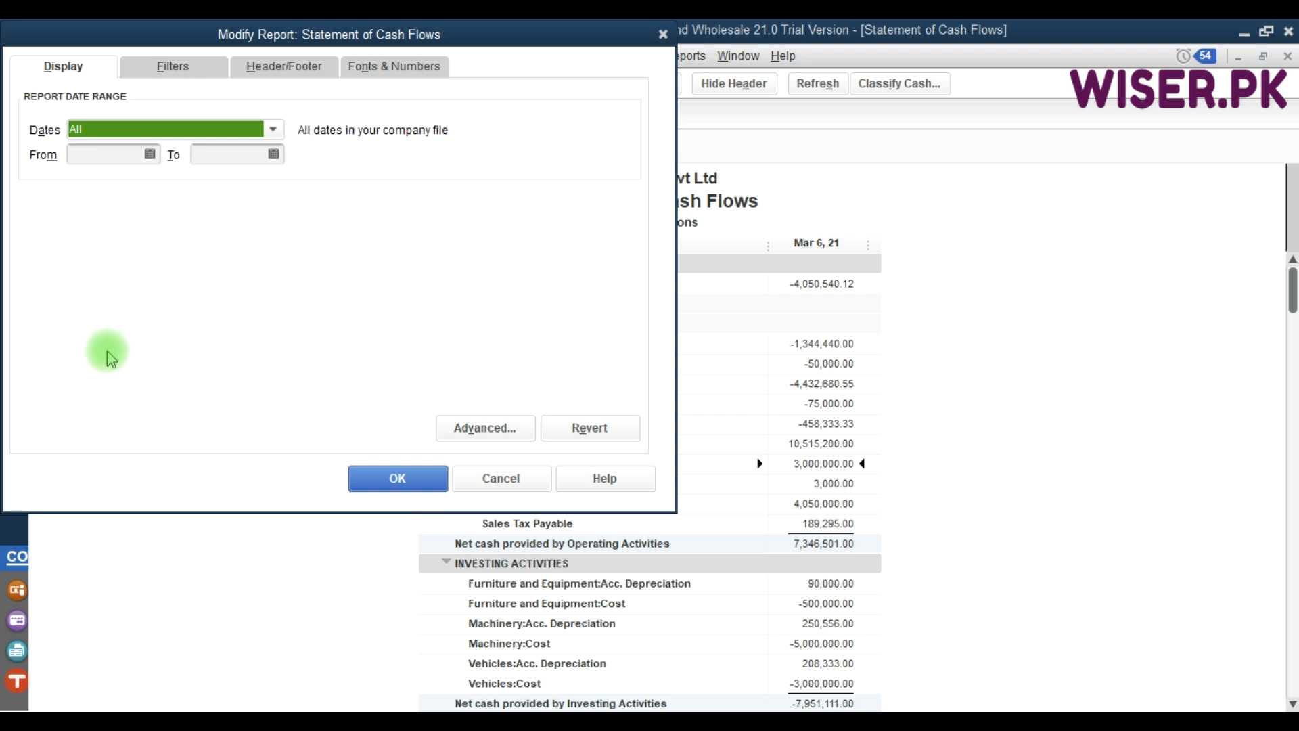
{"action": "left_click", "coordinate": [467, 426]}
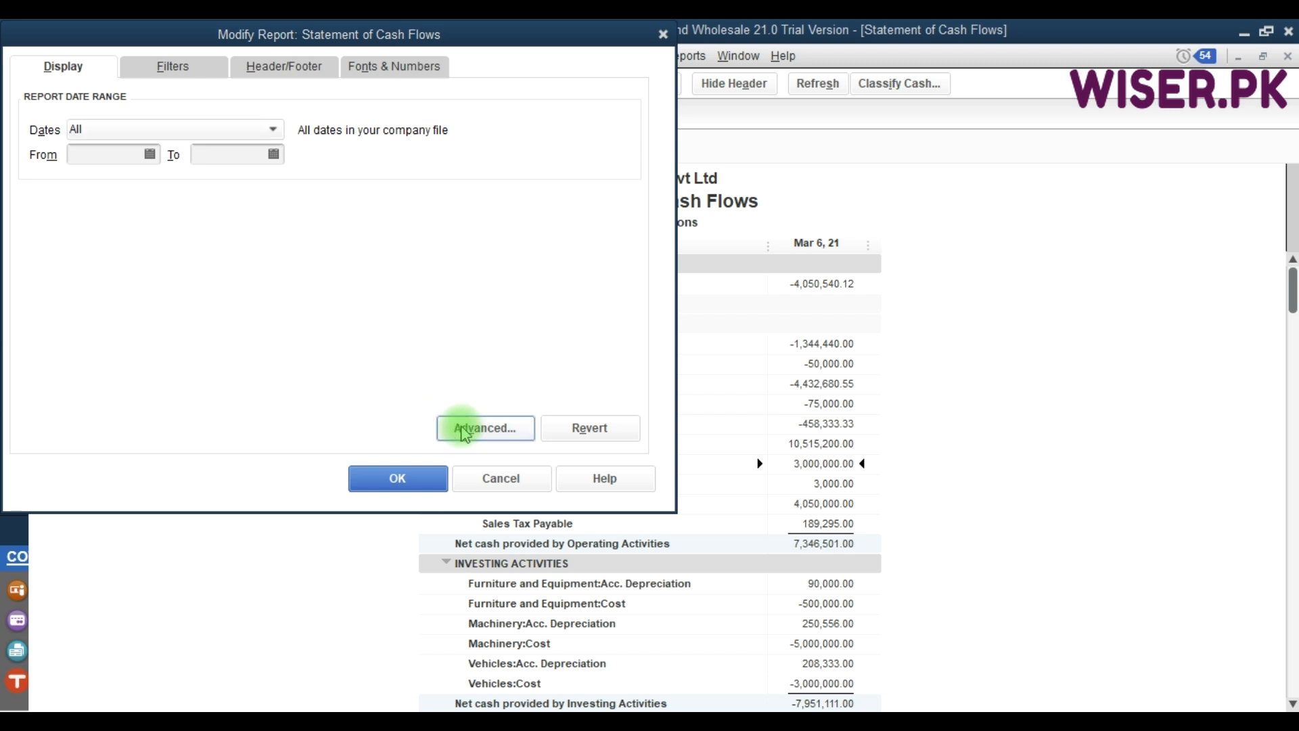
{"action": "left_click", "coordinate": [590, 330]}
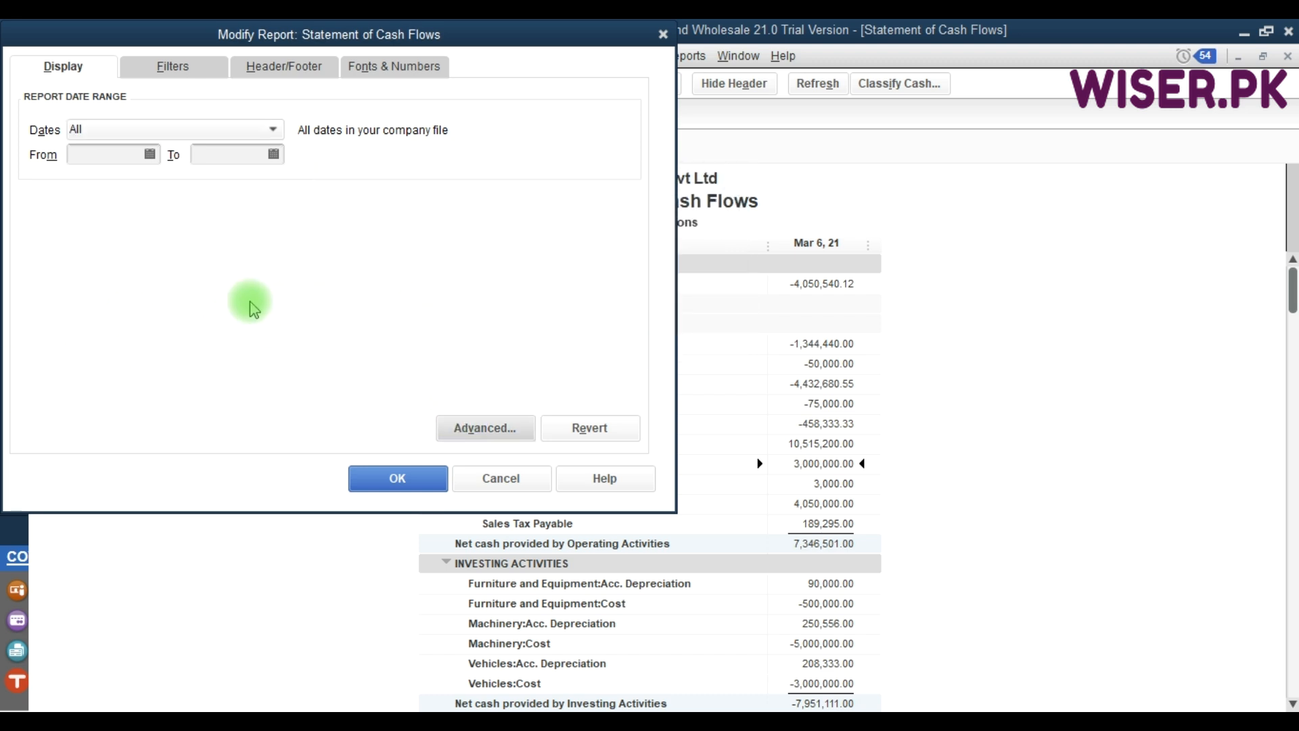
{"action": "left_click", "coordinate": [500, 477]}
Generate the Cash Flow Forecast report and widen its first column so the week labels show in full
{"action": "left_click", "coordinate": [685, 55]}
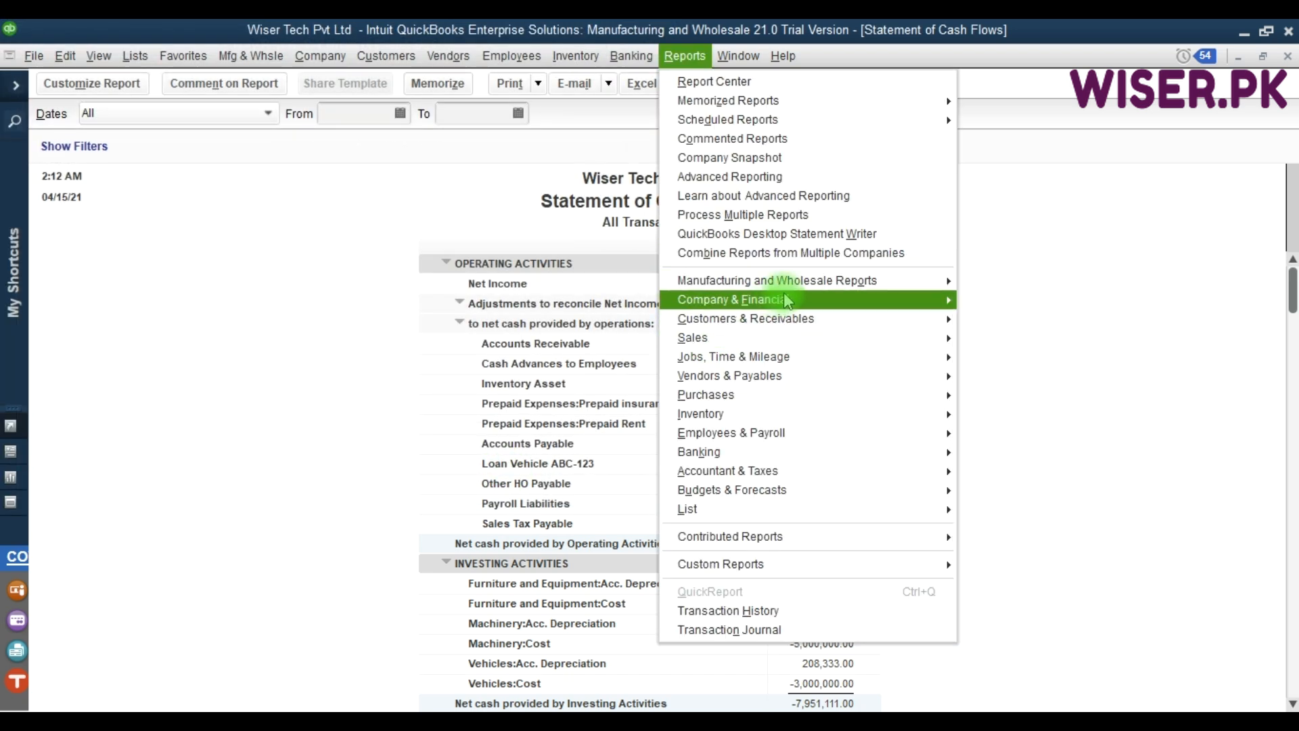
{"action": "mouse_move", "coordinate": [778, 299]}
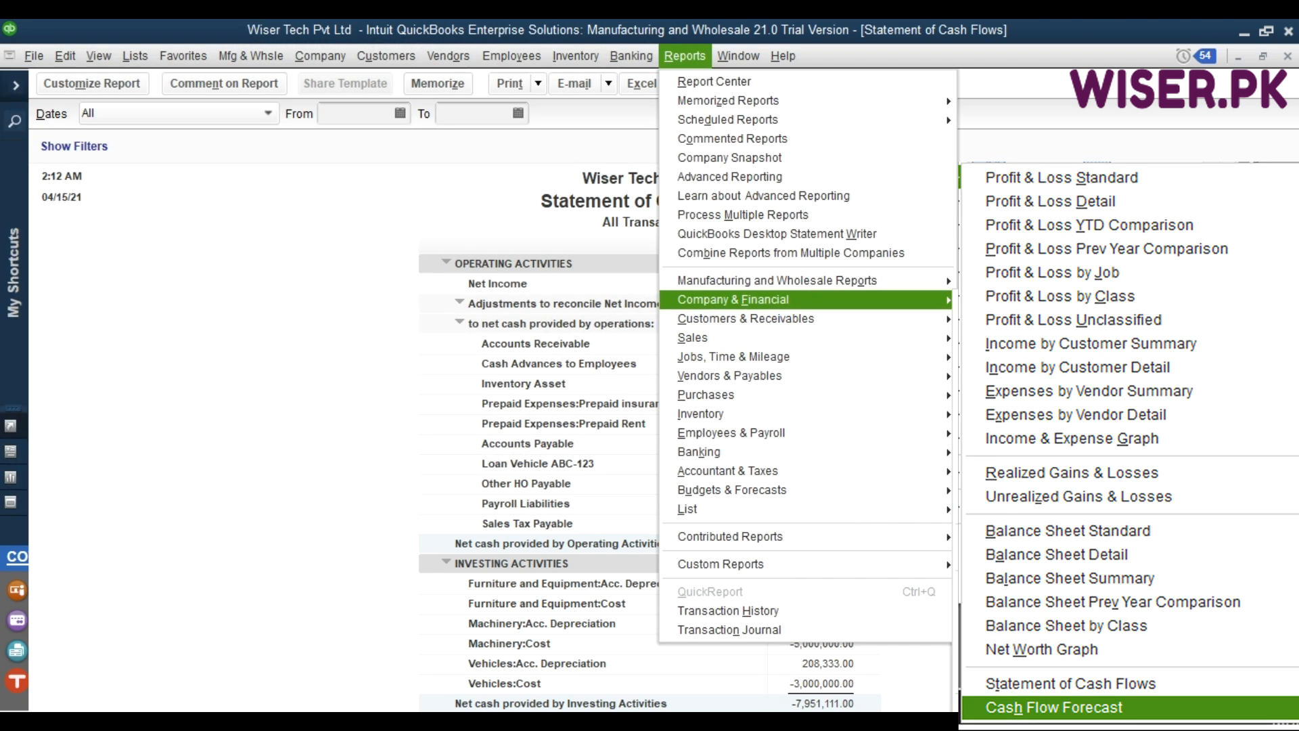
{"action": "left_click", "coordinate": [716, 615]}
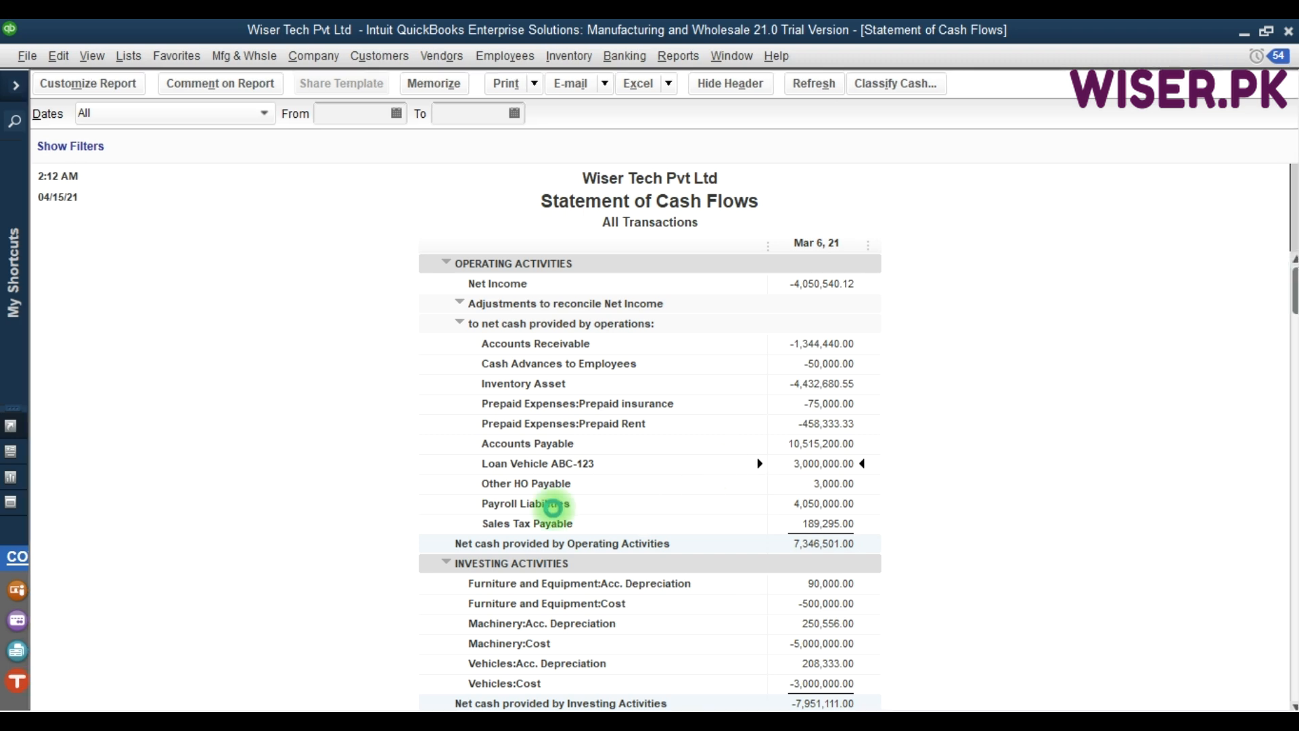
{"action": "key", "text": "F9"}
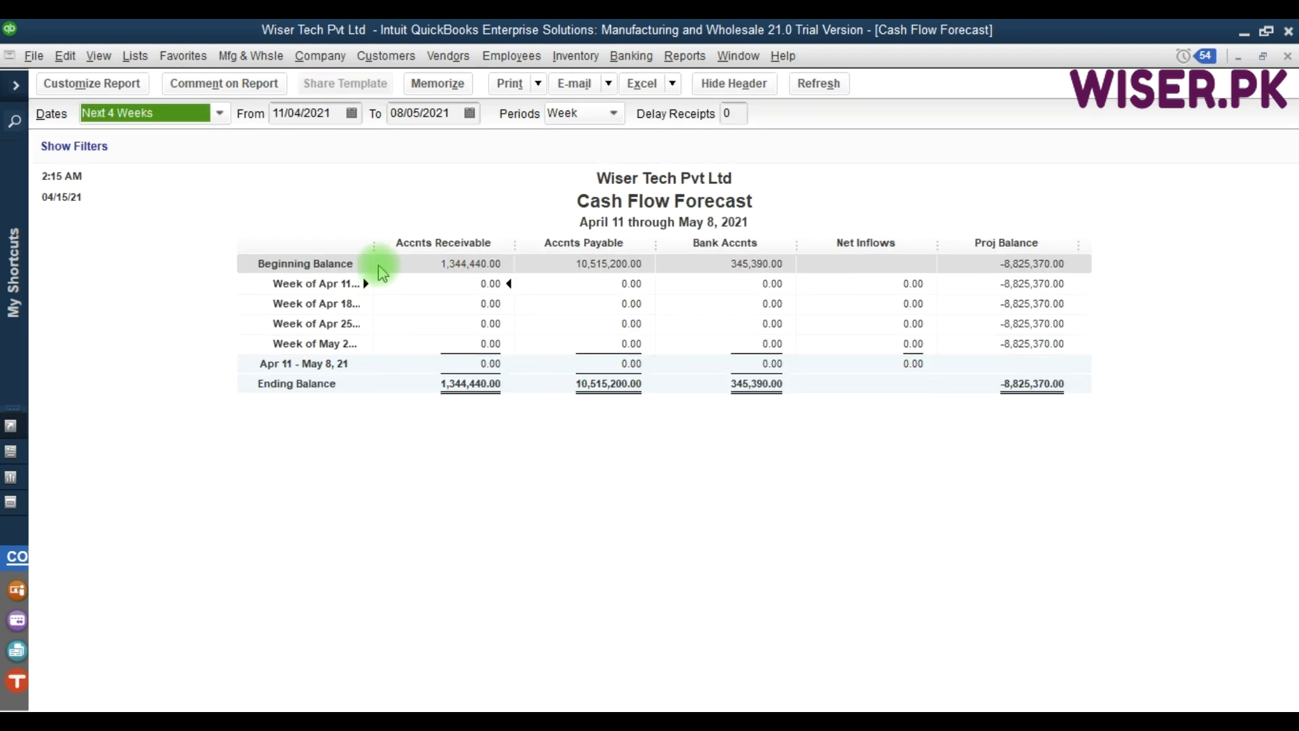
{"action": "left_click_drag", "start_coordinate": [378, 248], "coordinate": [485, 242]}
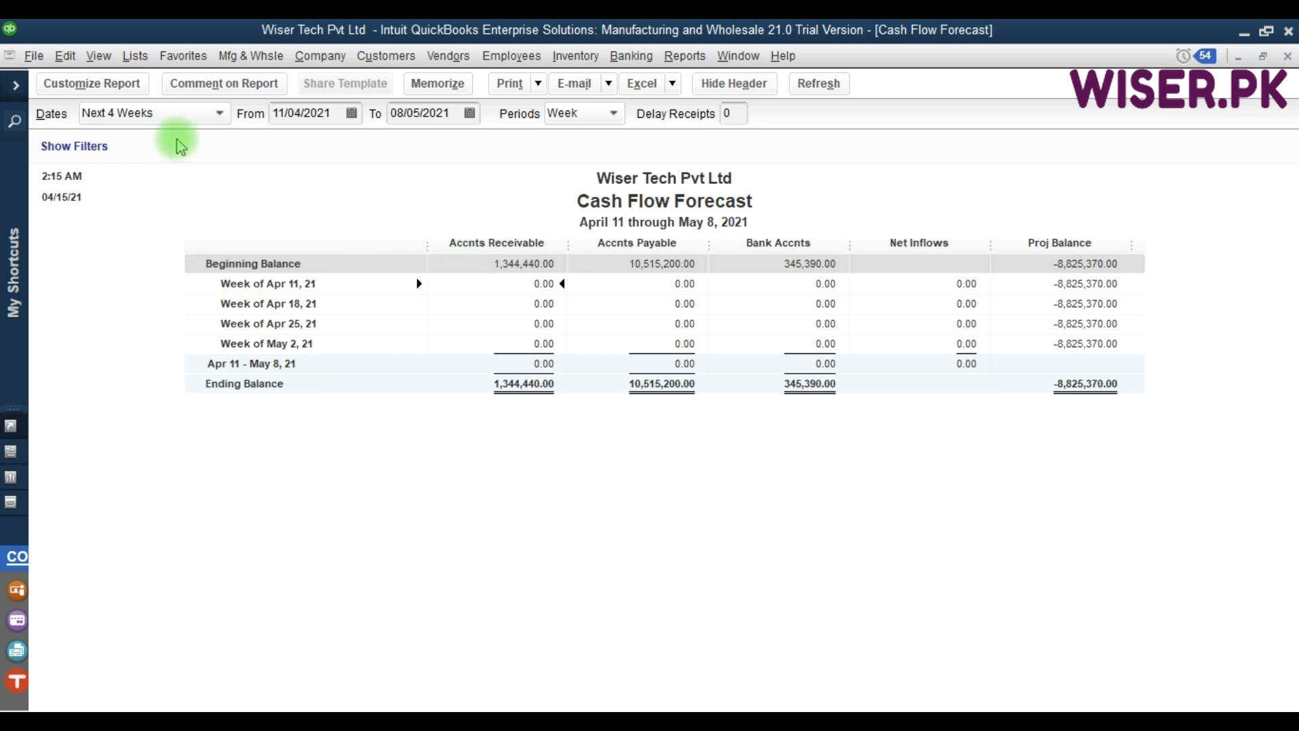
View the date range options of the Cash Flow Forecast without changing them, and close the report
{"action": "left_click", "coordinate": [180, 119]}
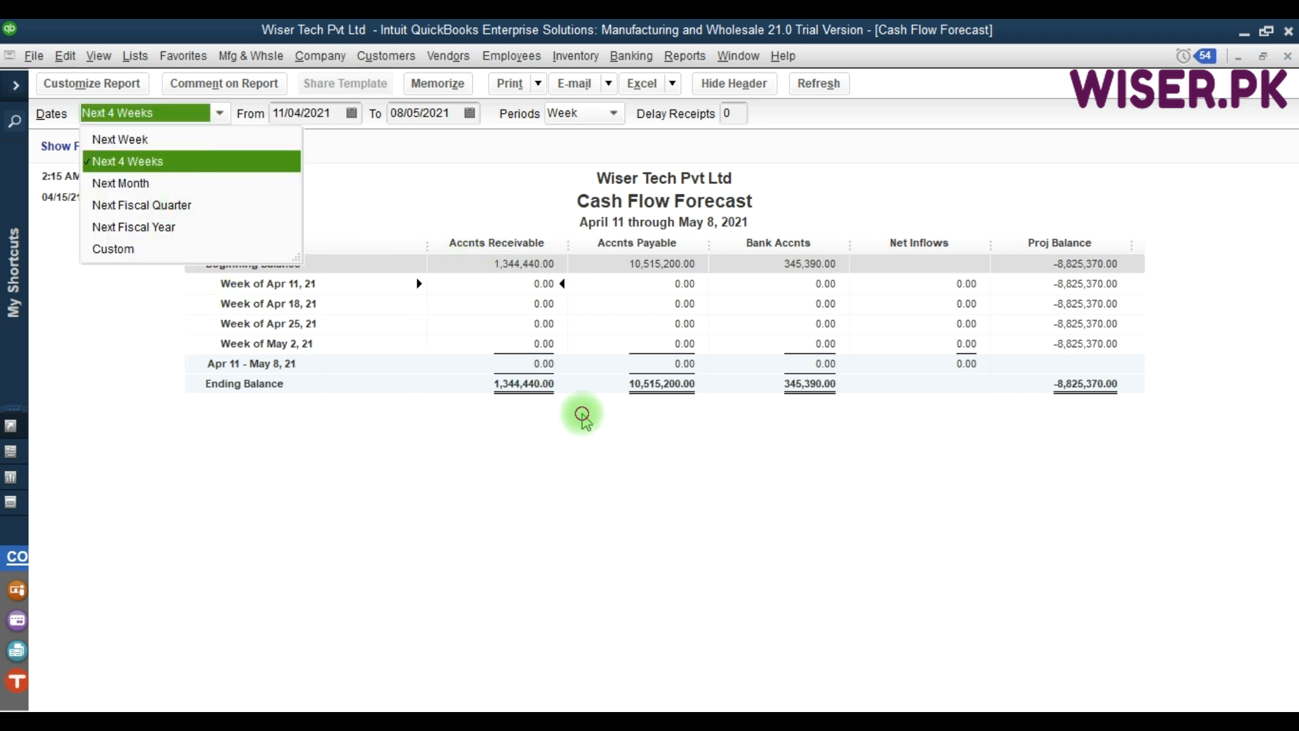
{"action": "left_click", "coordinate": [582, 414]}
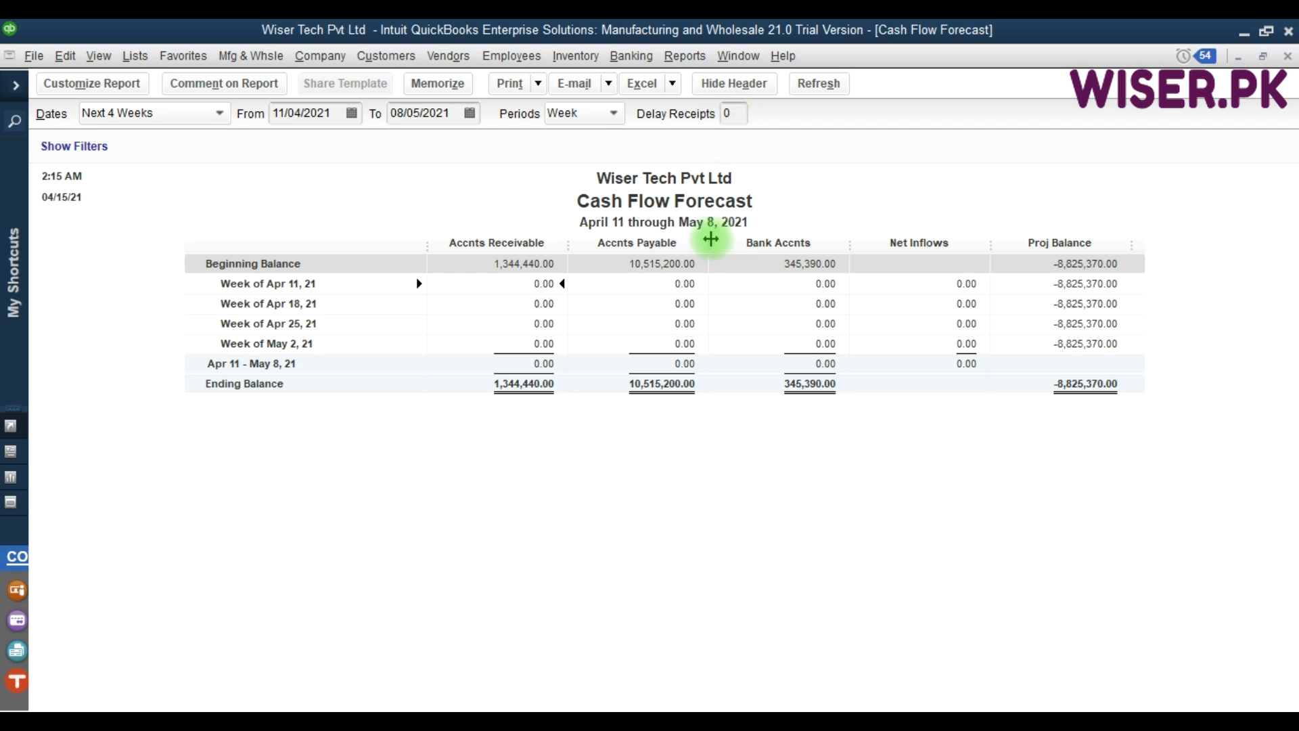
{"action": "key", "text": "Escape"}
{"action": "left_click", "coordinate": [684, 55]}
{"action": "mouse_move", "coordinate": [812, 299]}
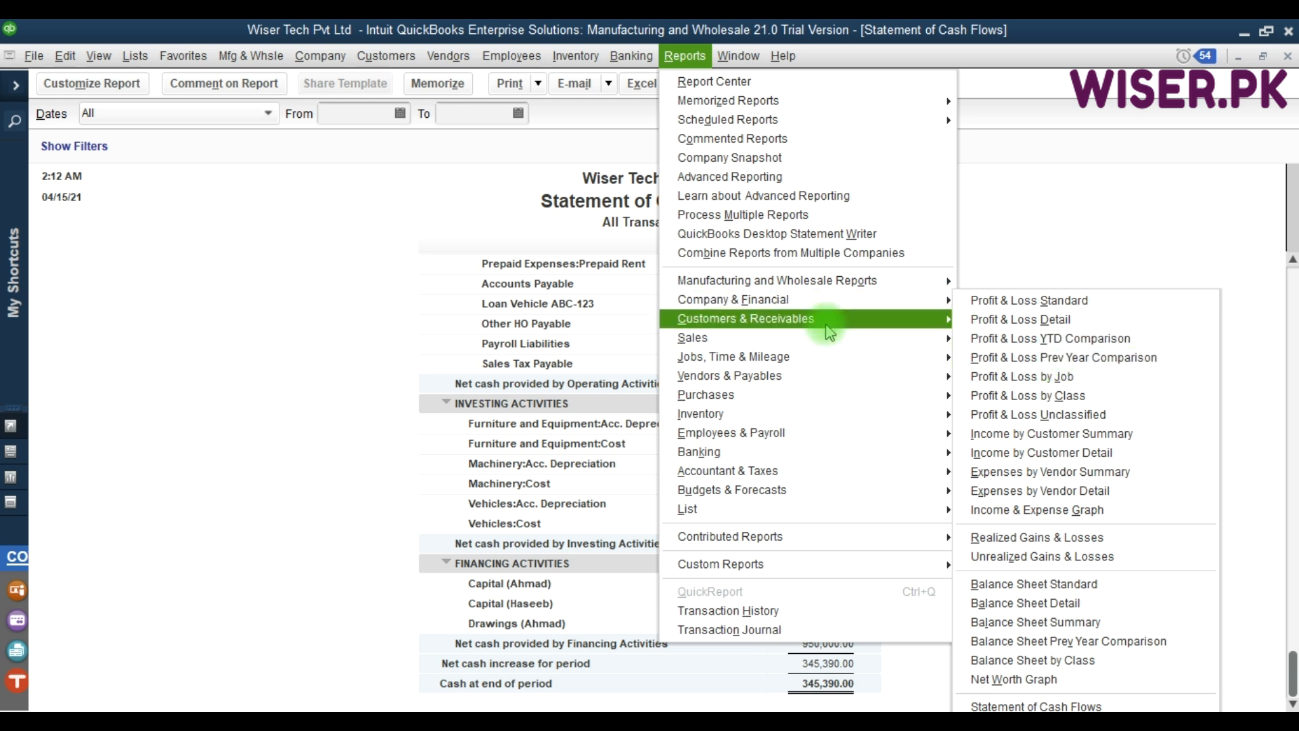
{"action": "mouse_move", "coordinate": [827, 324]}
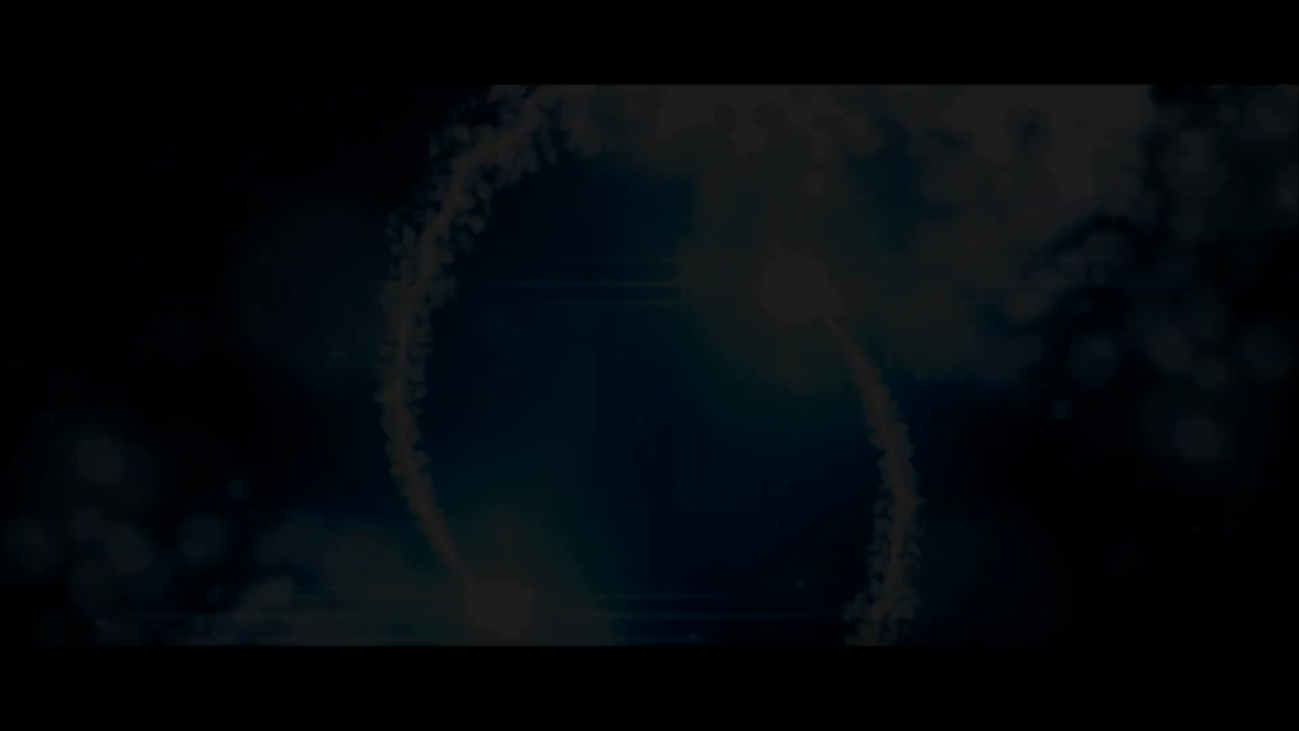